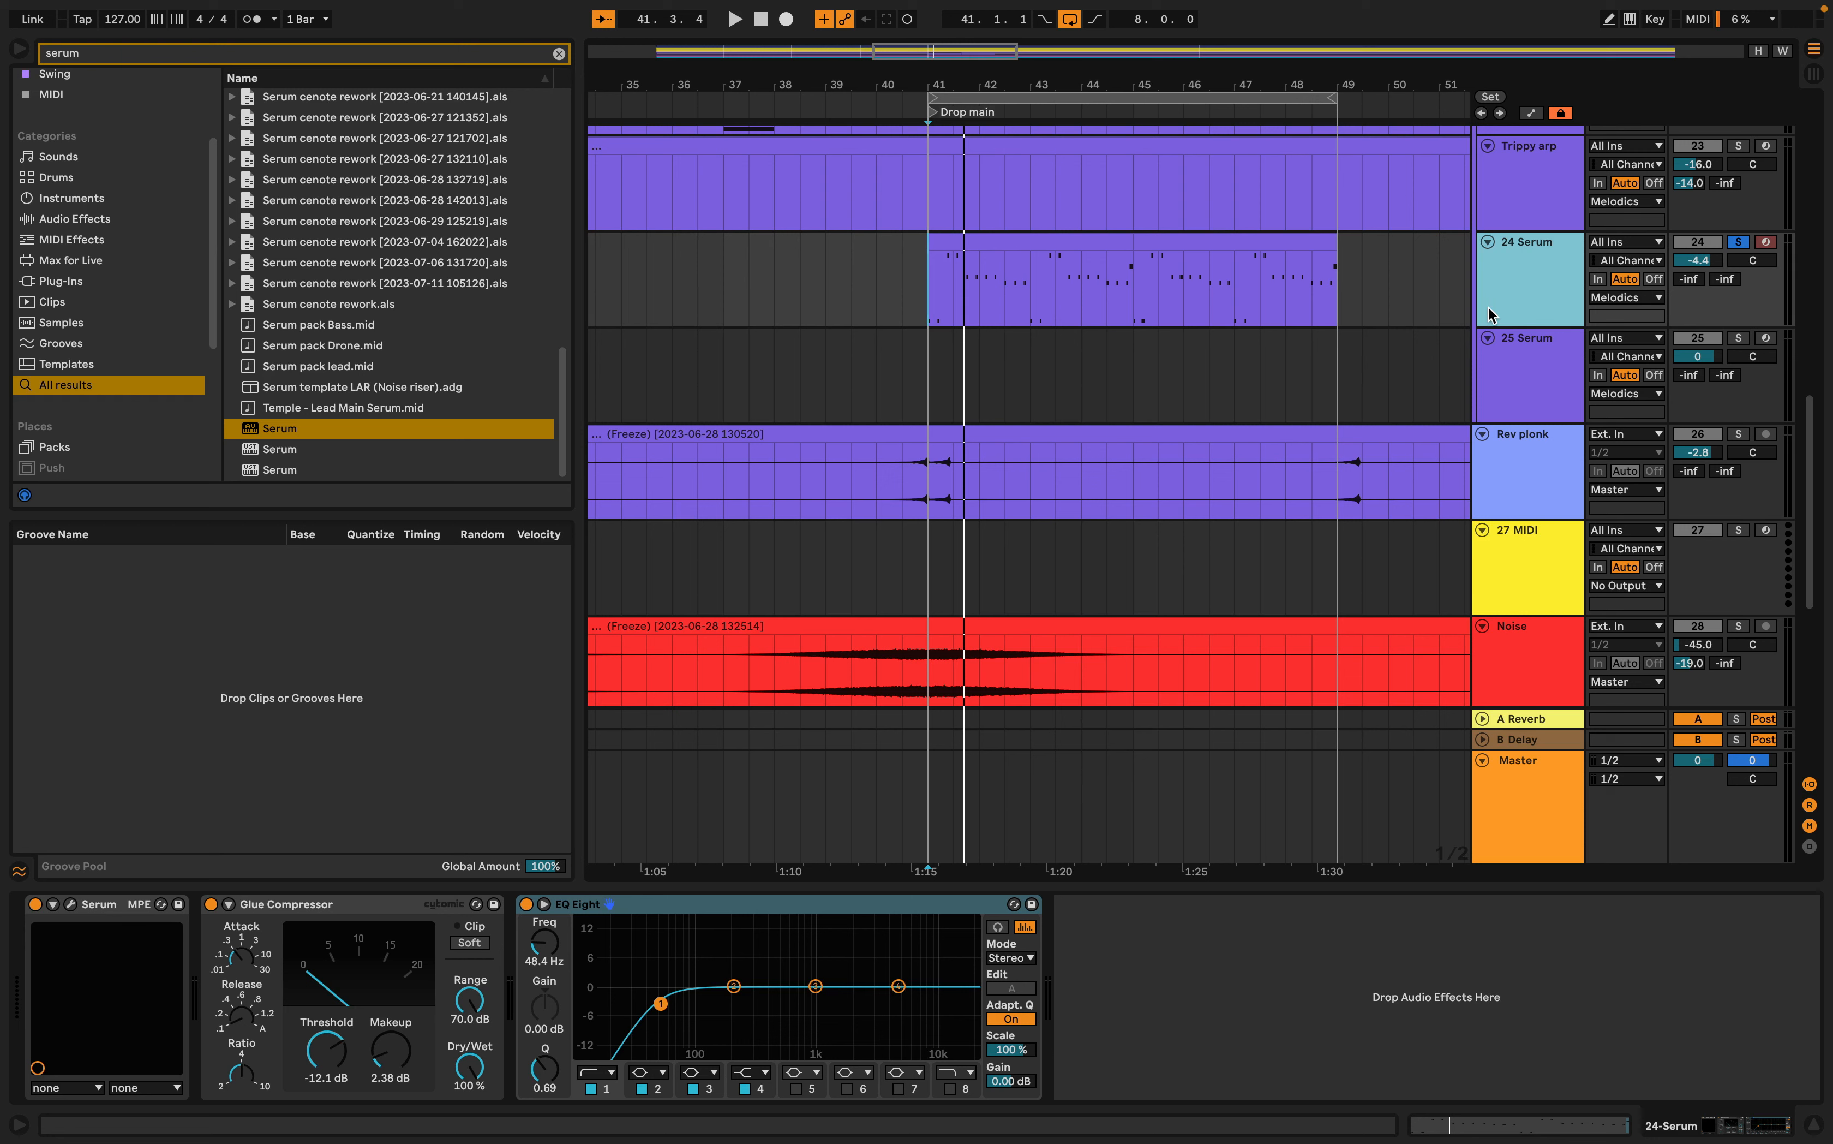
- Play the soloed 24 Serum track from bar 41 while raising Macro 1 in its PML PL Agent patch
scroll(1504, 258, up, 1)
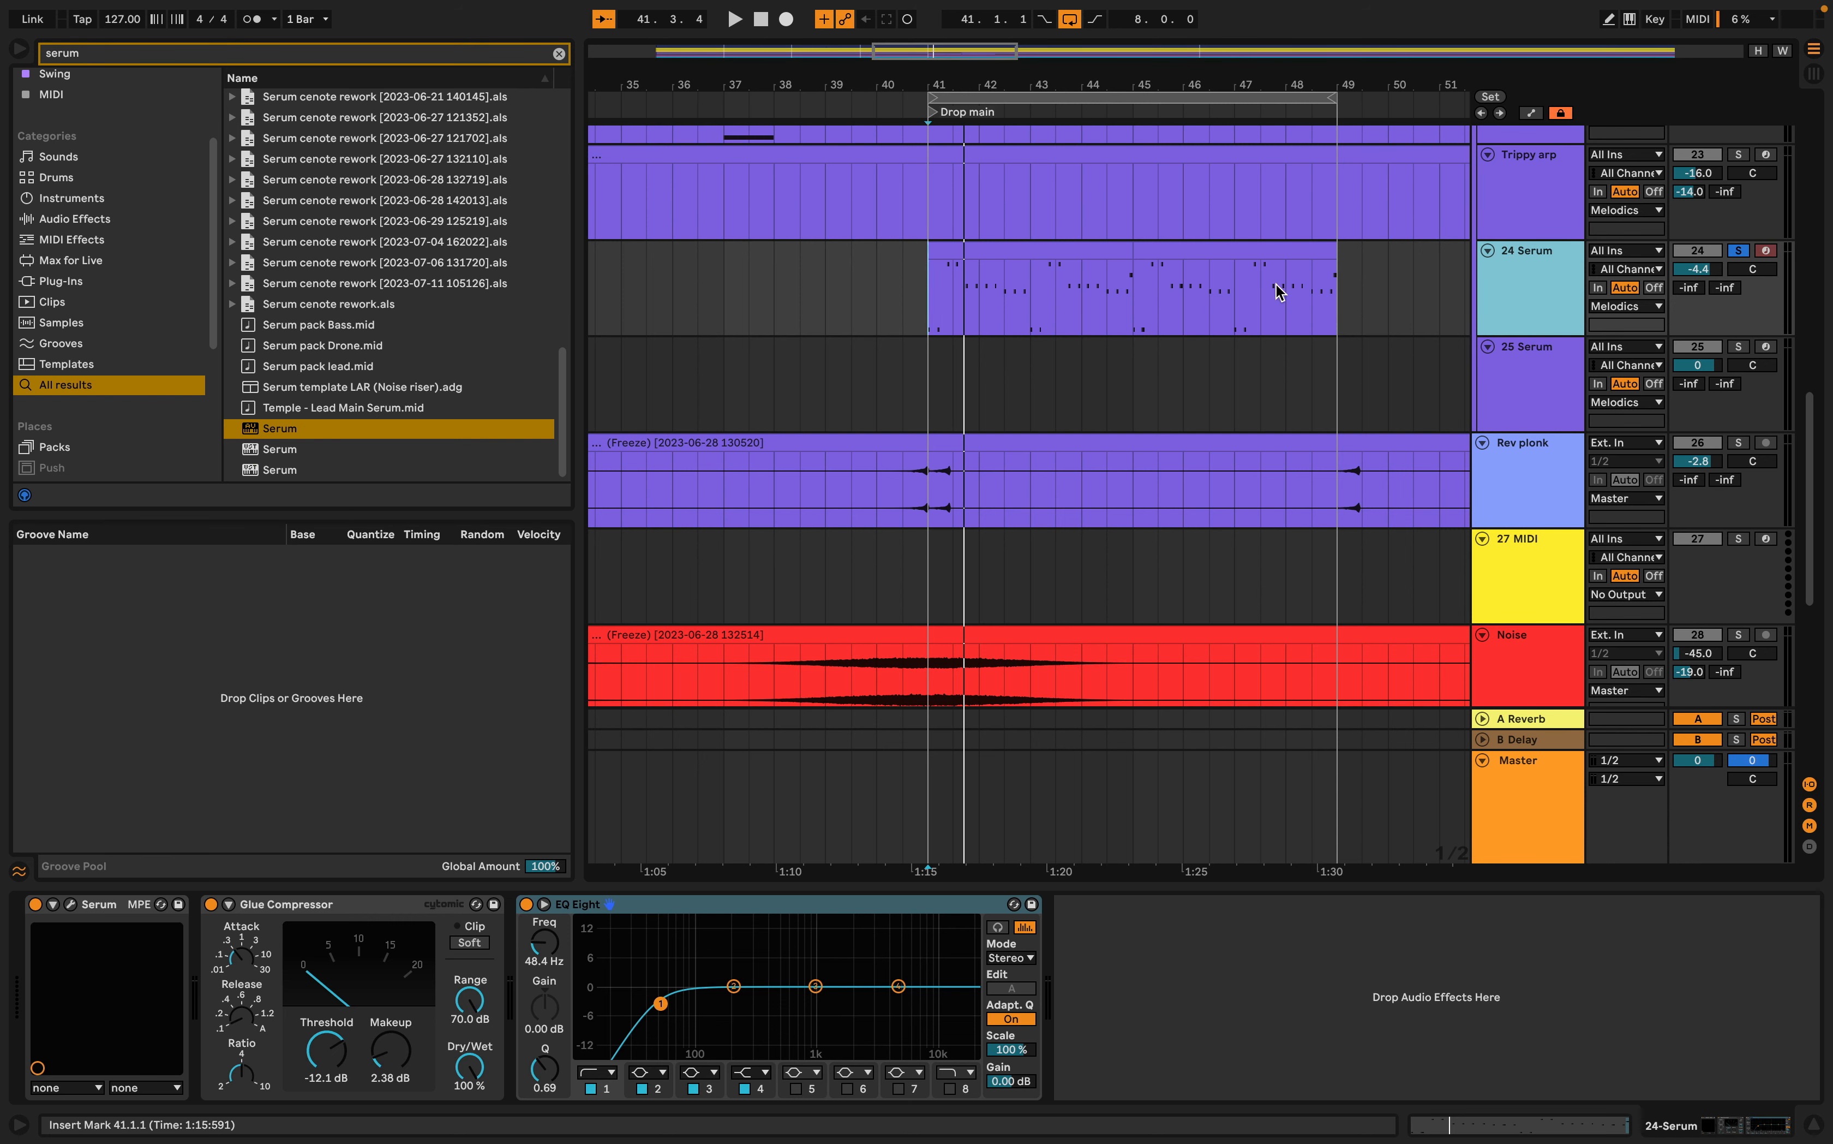
key(space)
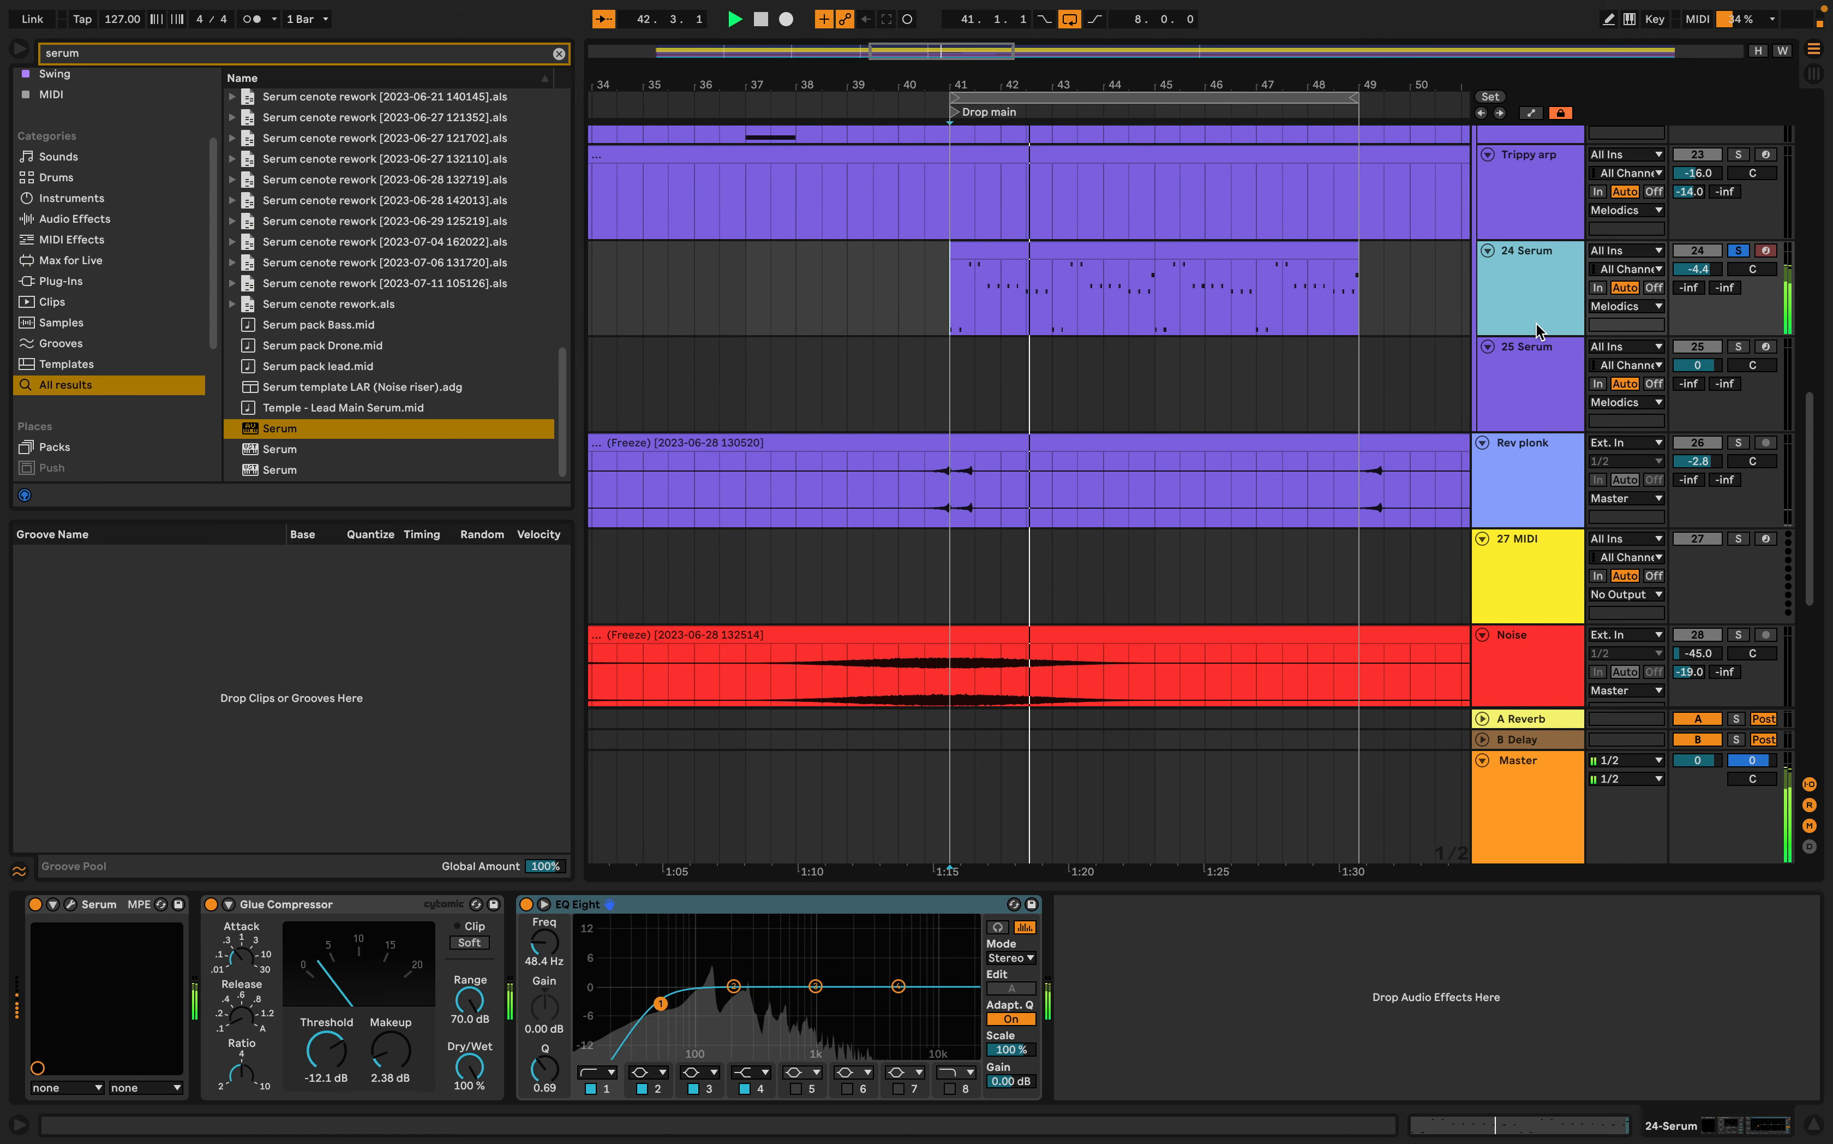
click(70, 904)
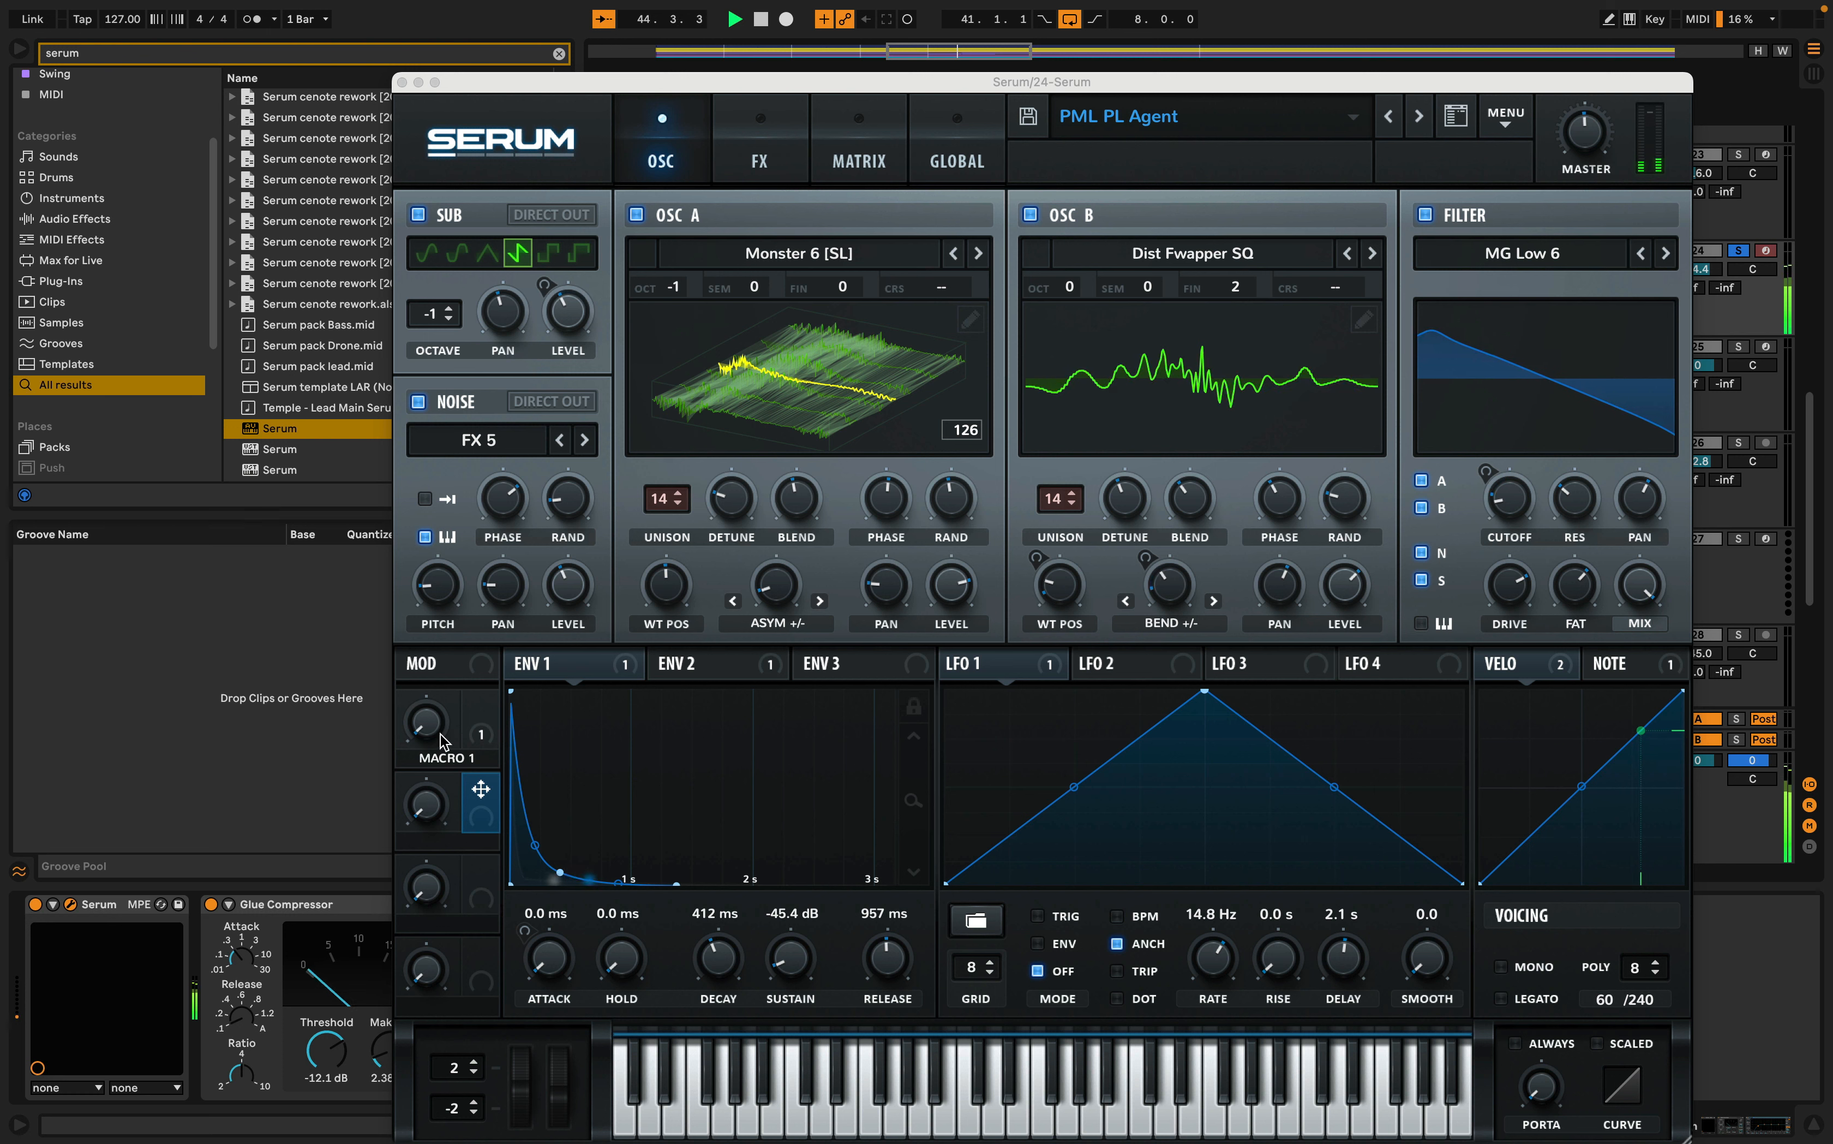
drag(425, 723, 427, 522)
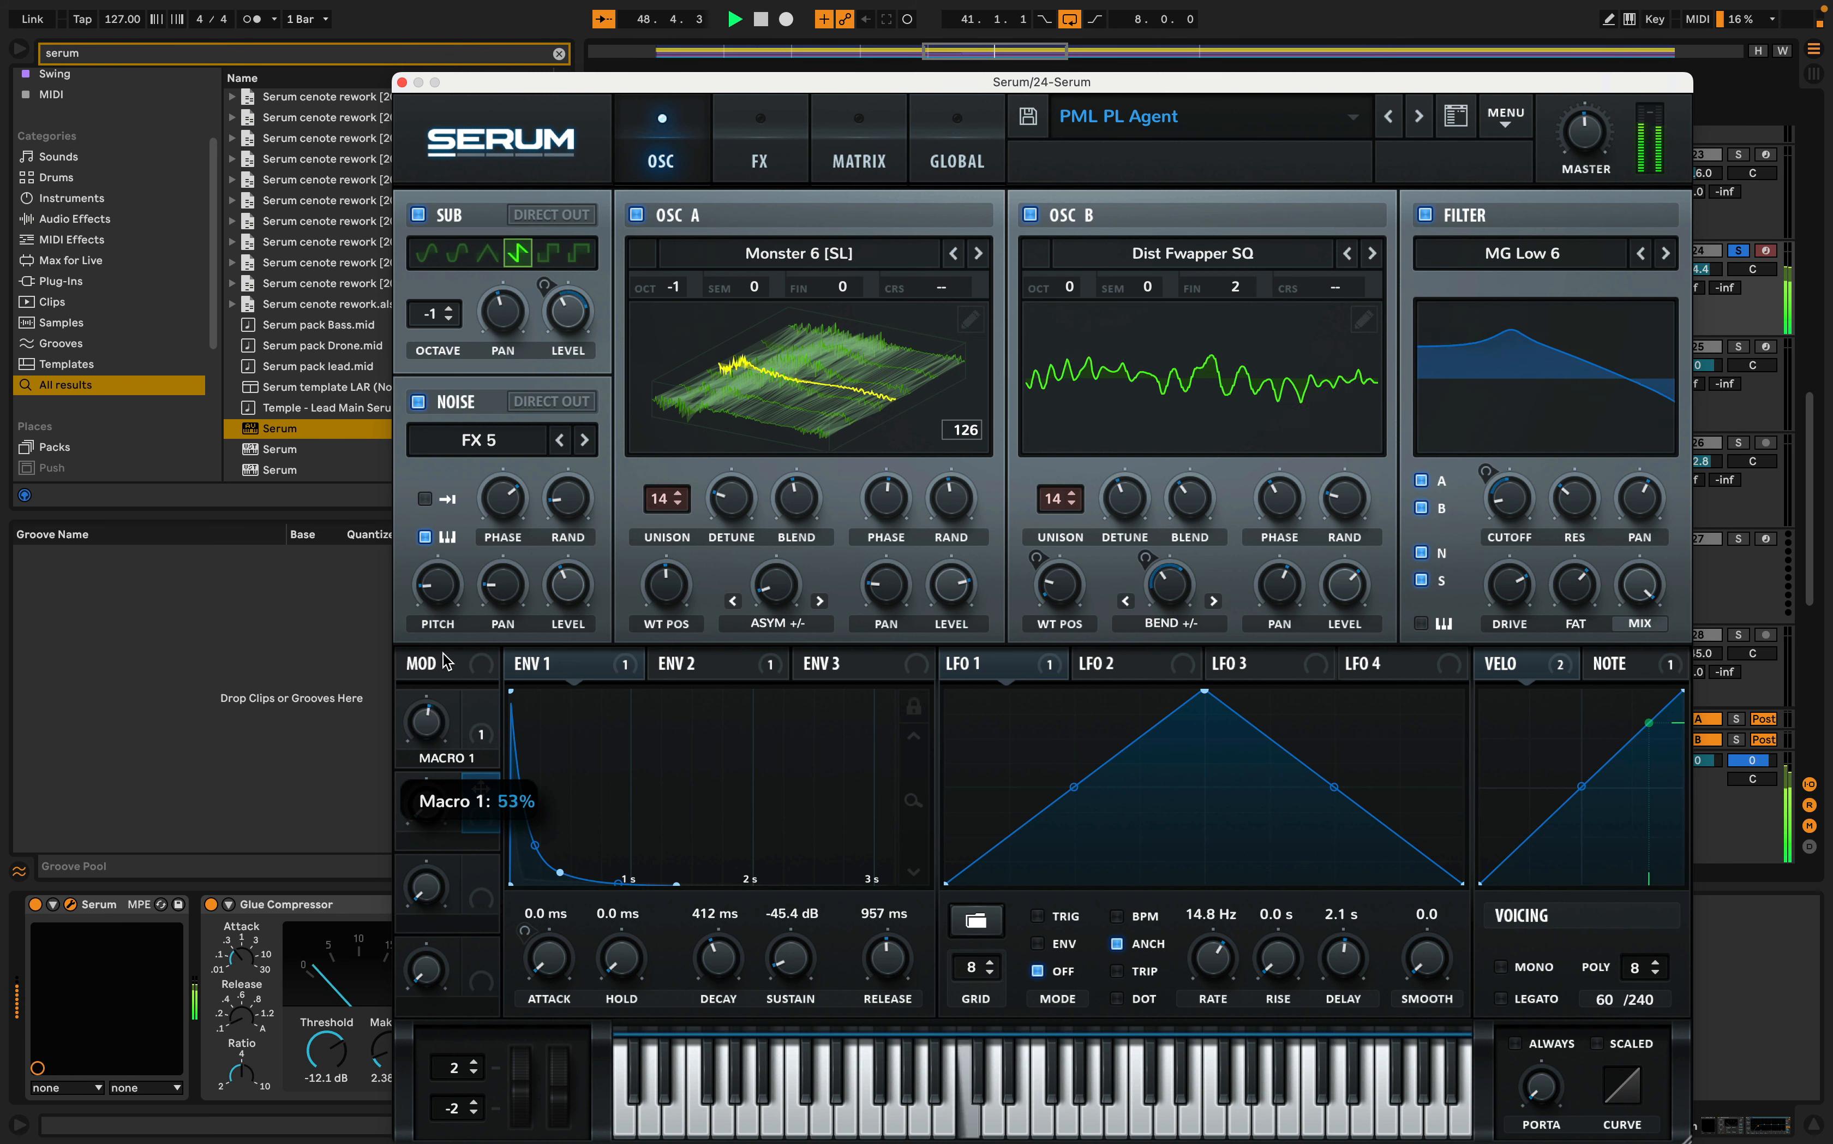
key(space)
click(401, 83)
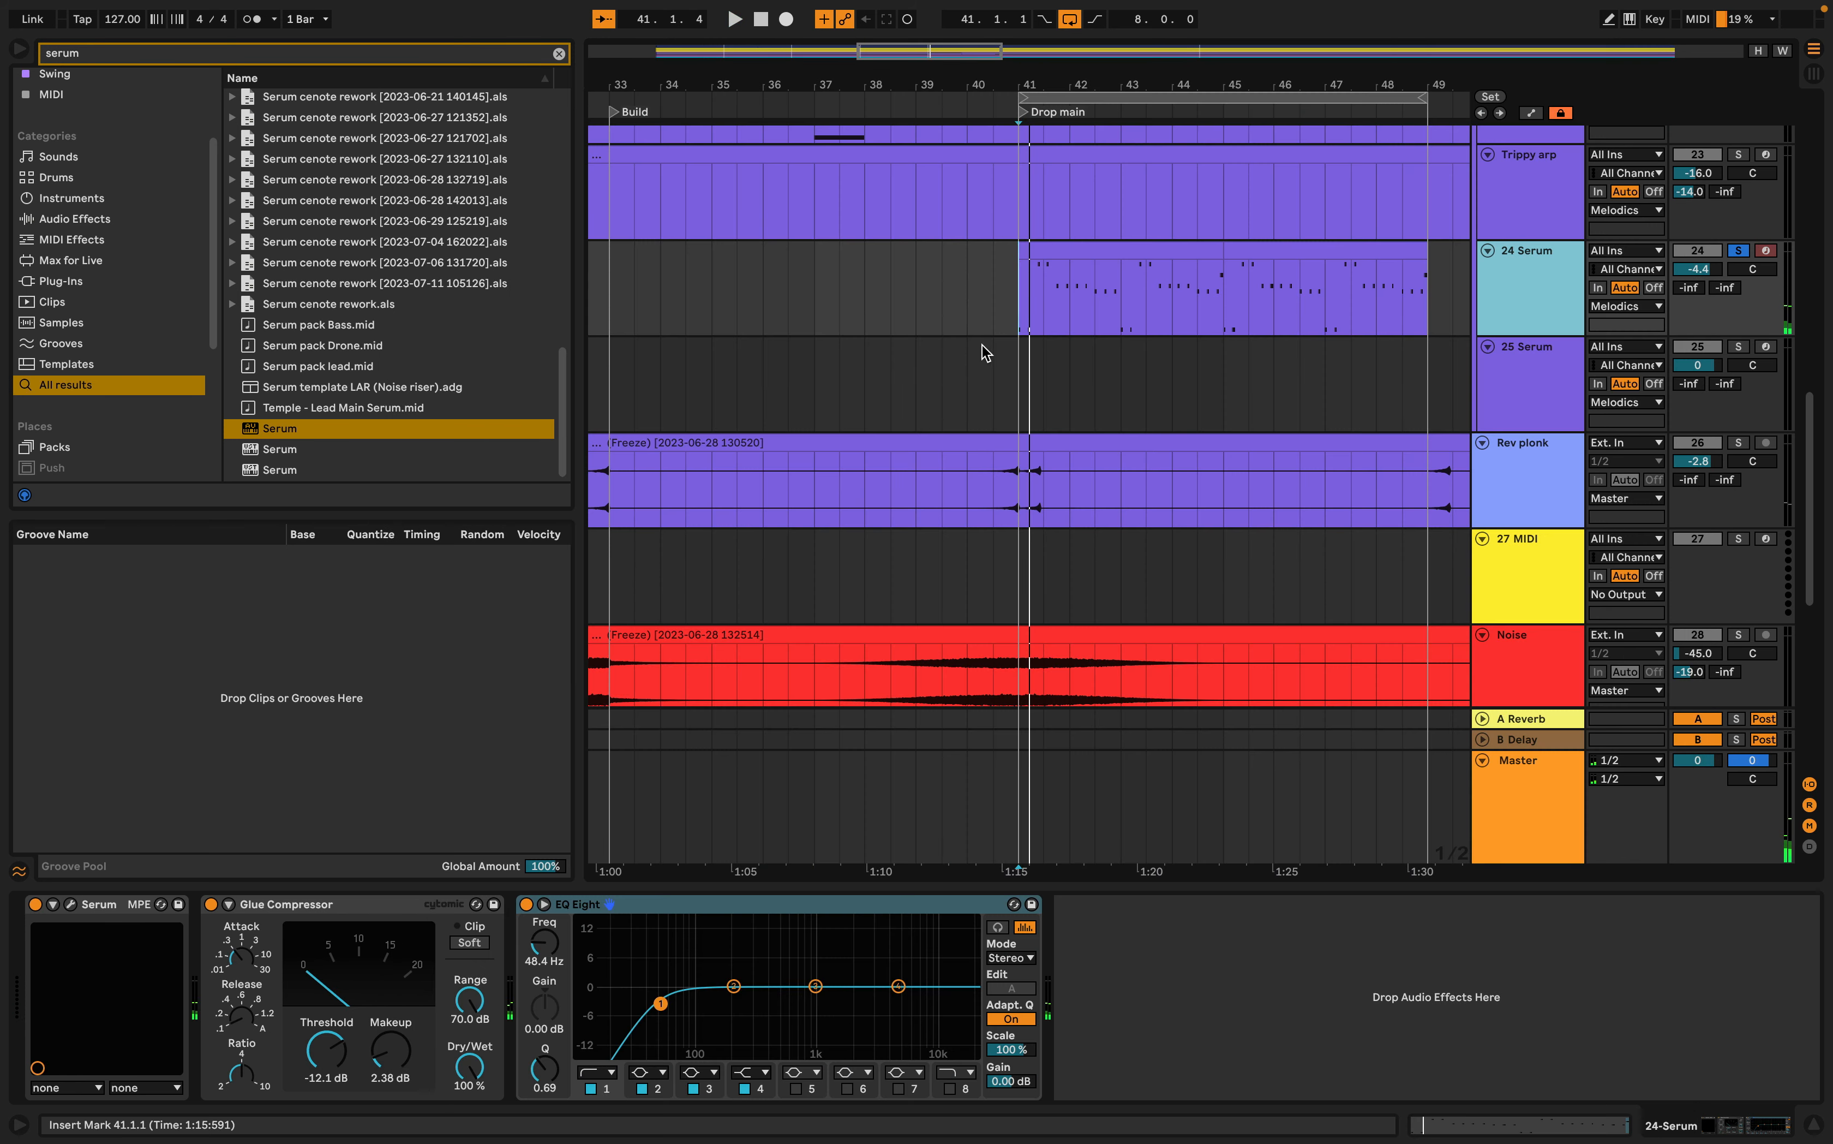
- Audition the 24 Serum lead within the full mix while adjusting Macro 1
key(space)
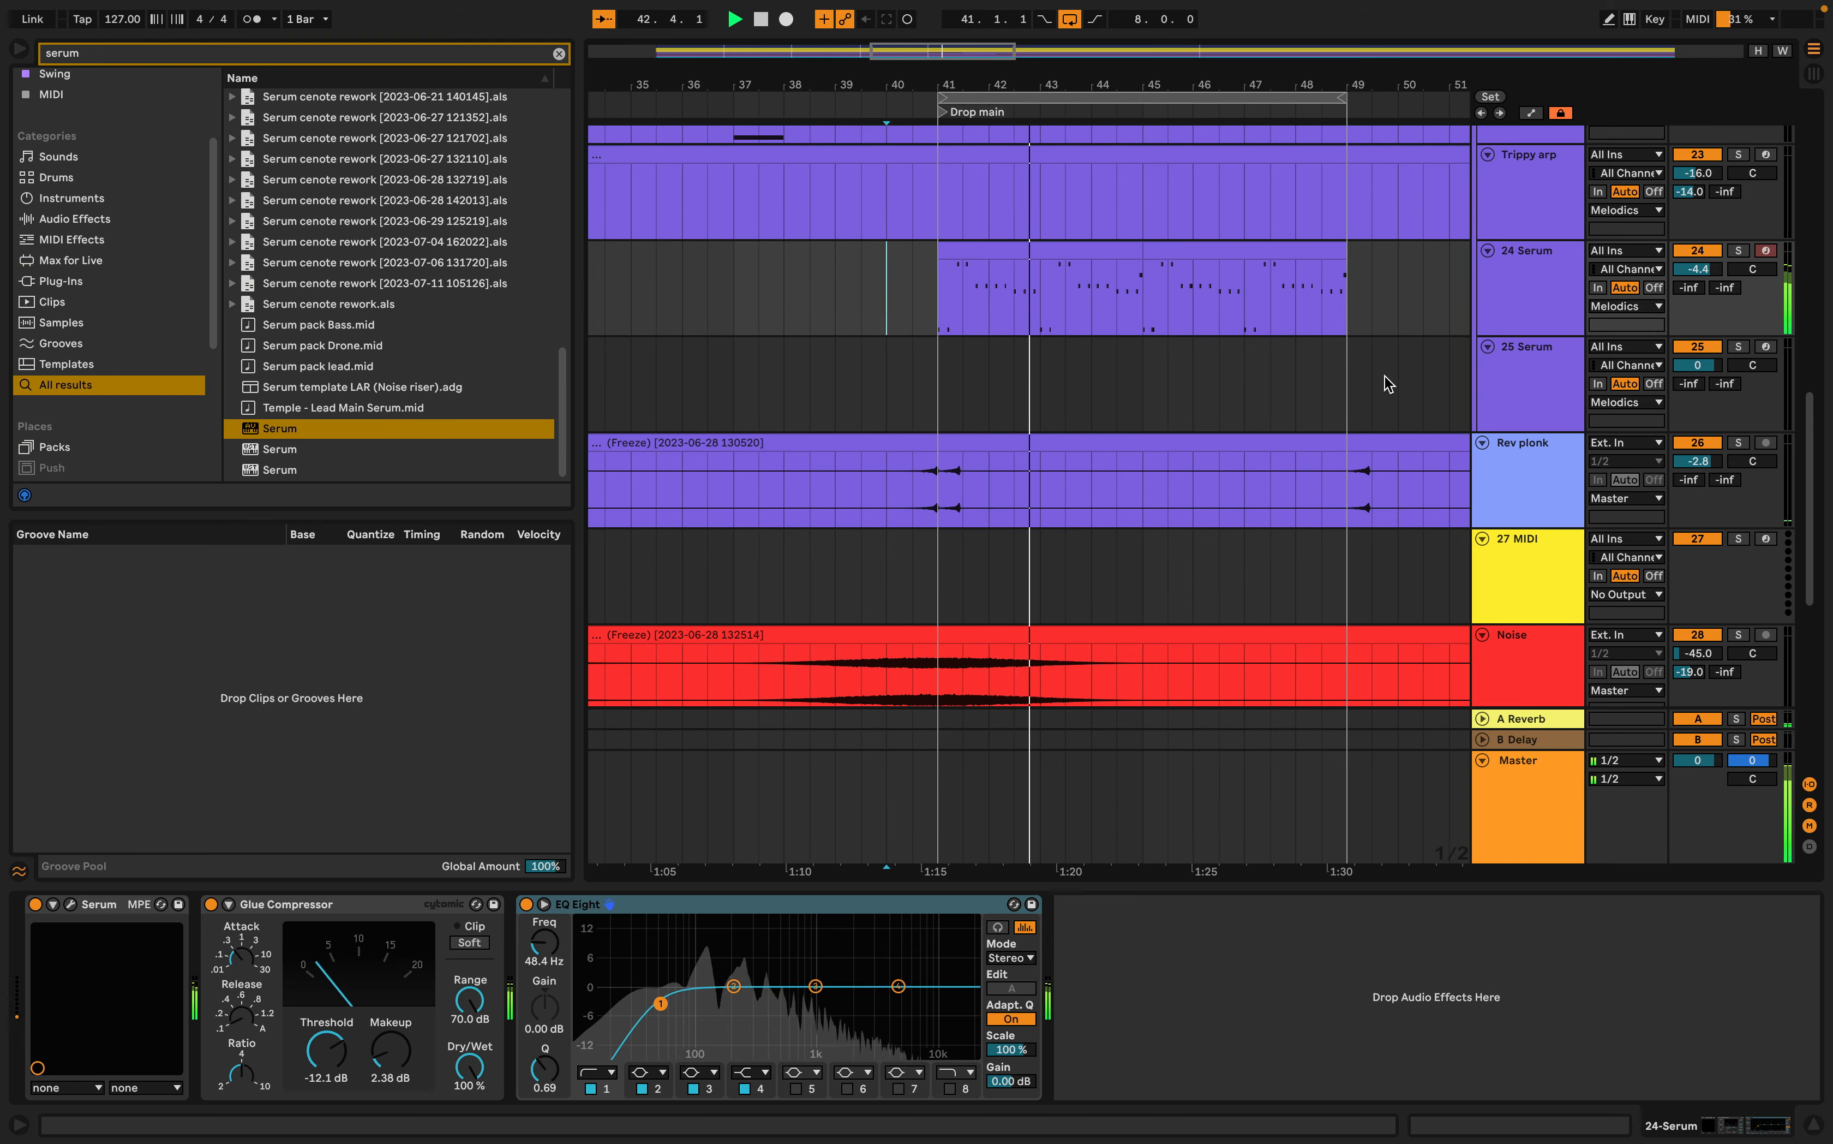
click(70, 904)
drag(452, 717, 473, 635)
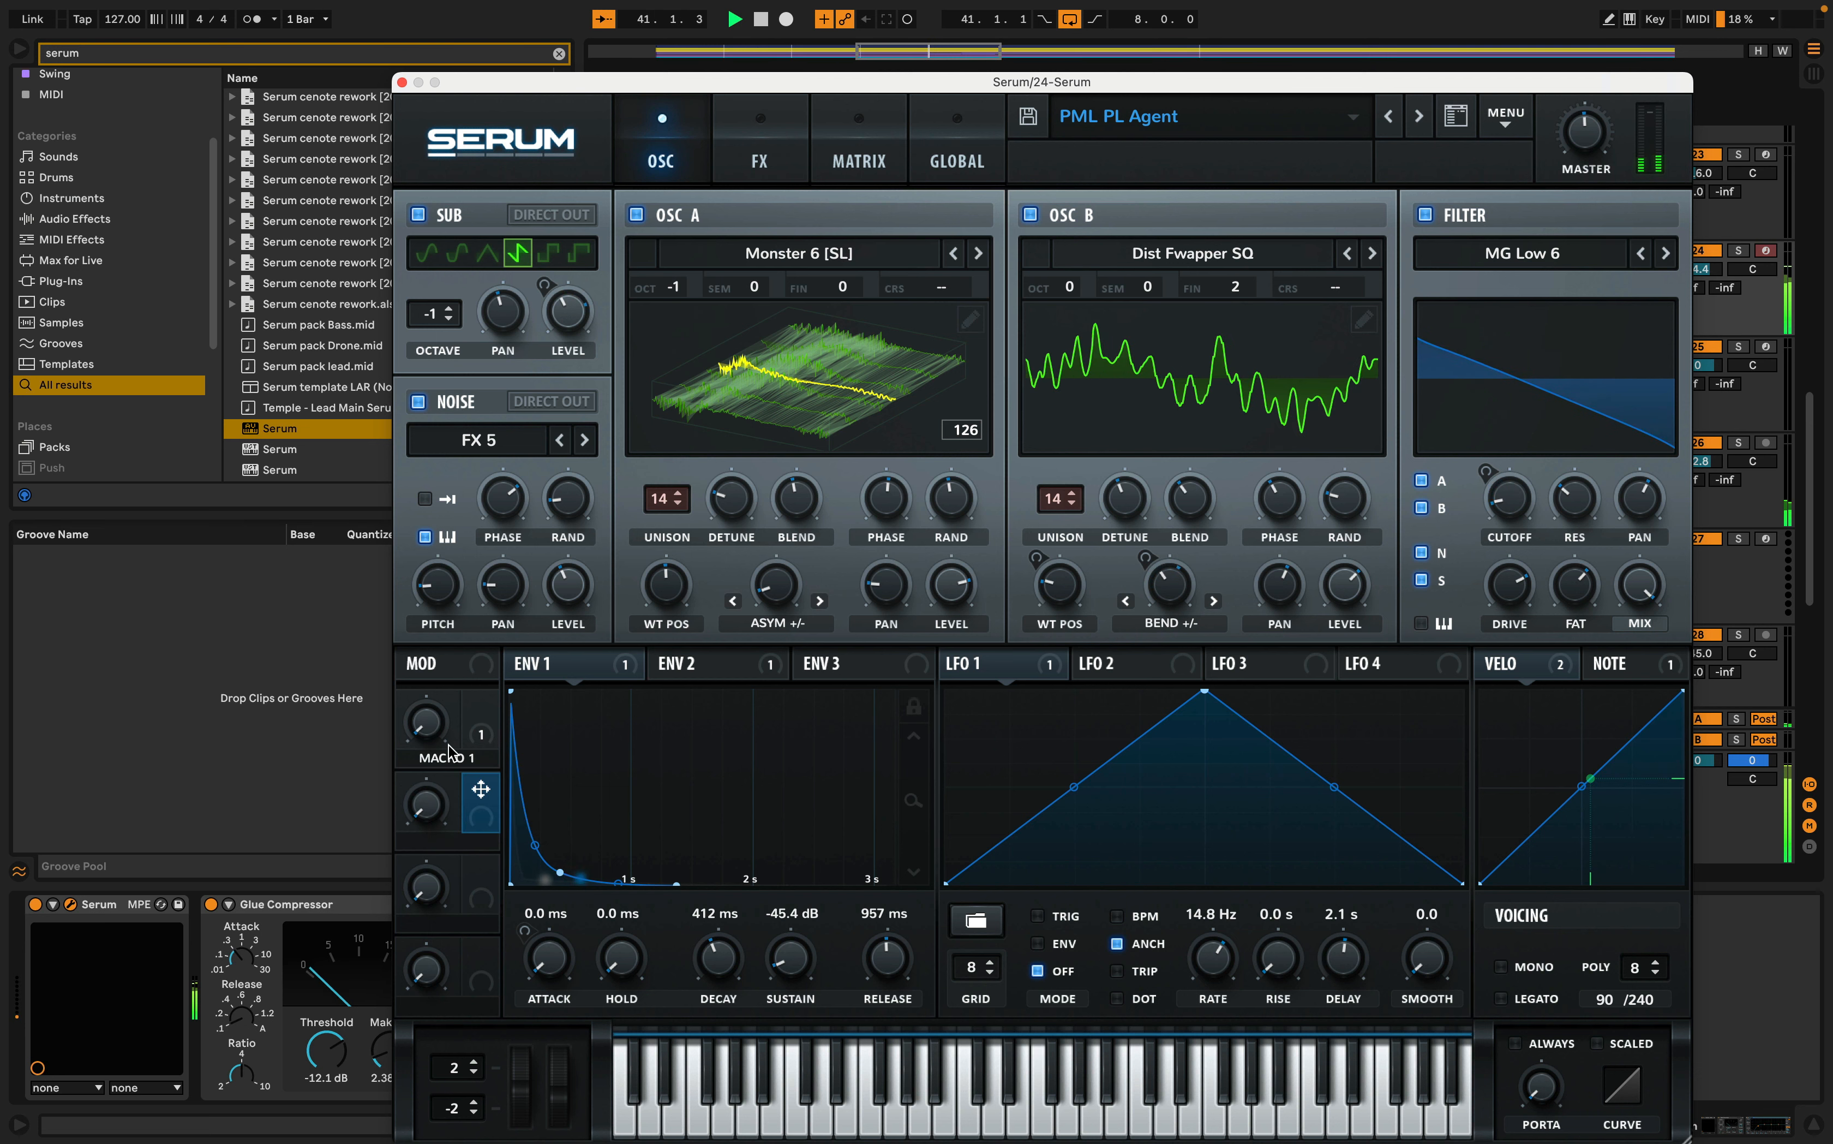
key(space)
click(401, 83)
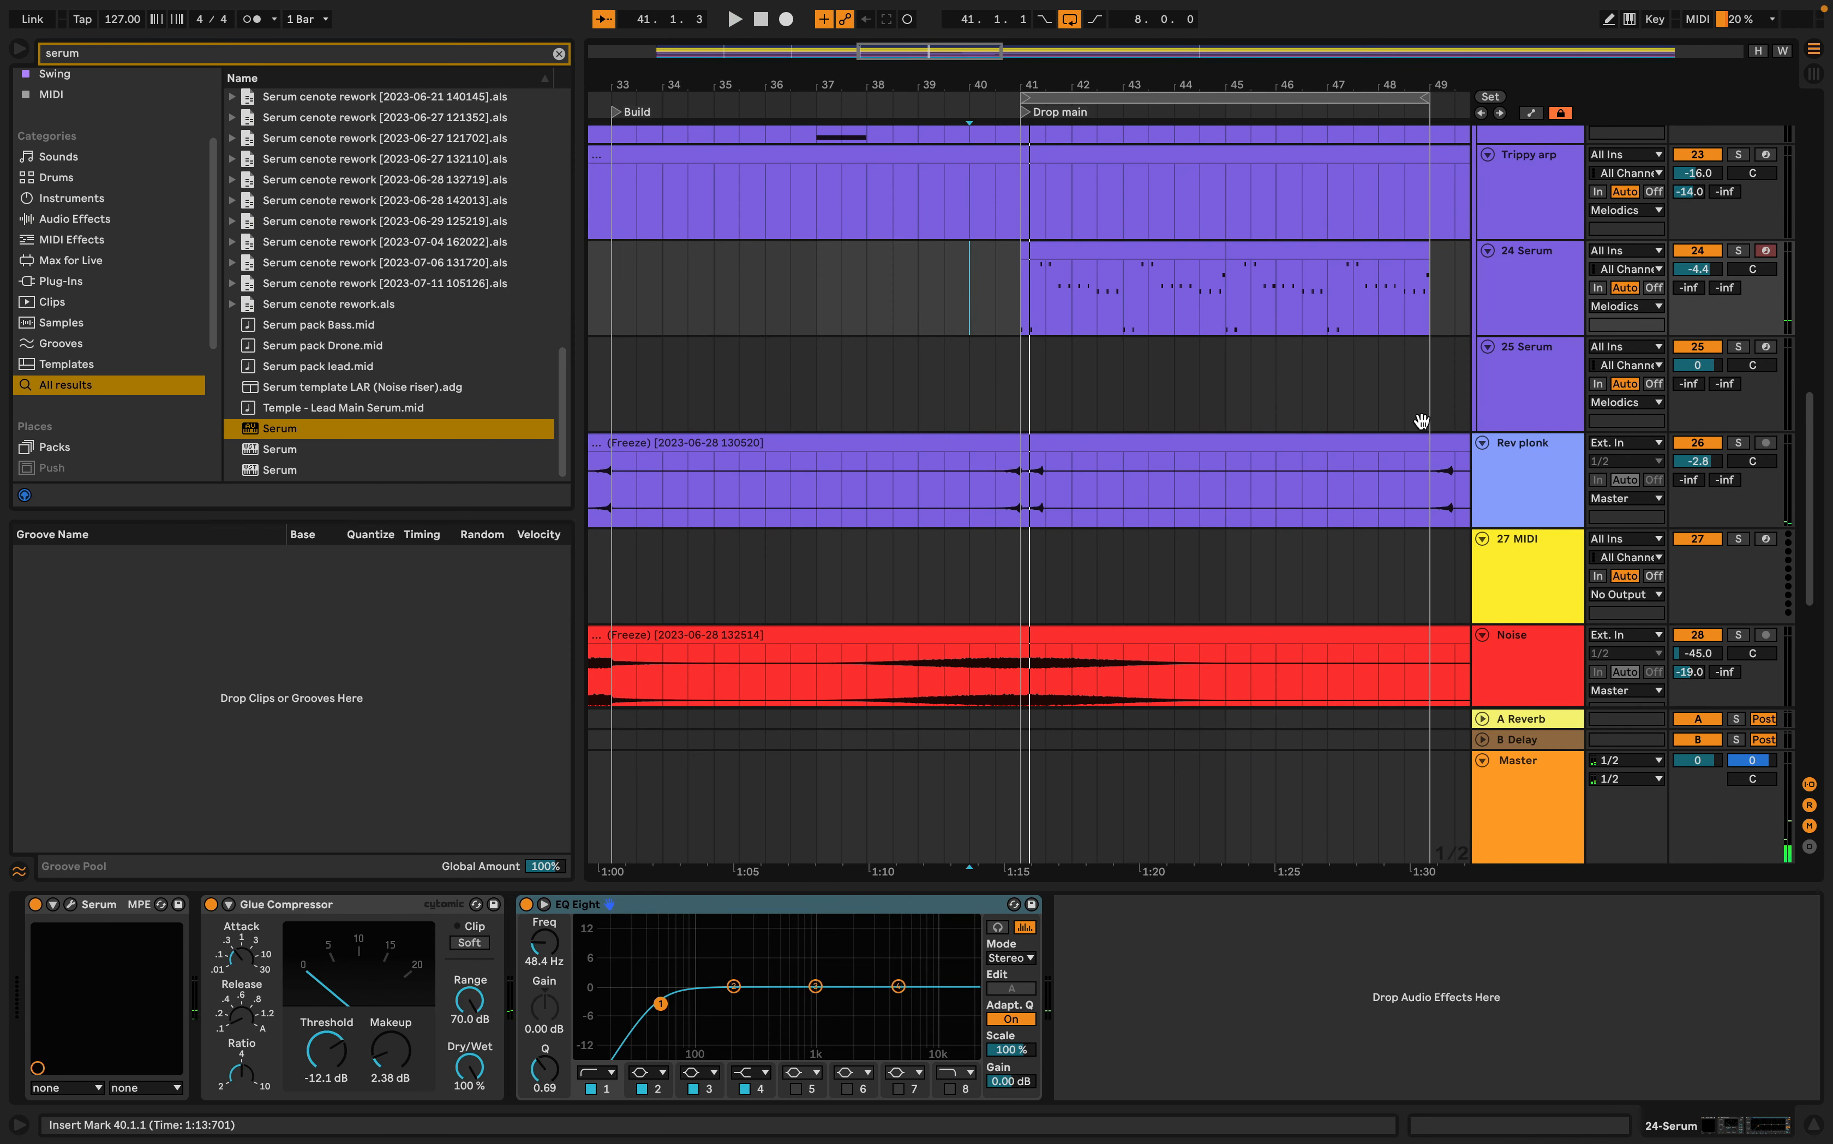
- Place the first four bars of the 24 Serum clip on the 25 Serum track and open its notes in an enlarged piano roll
click(1534, 399)
click(1169, 253)
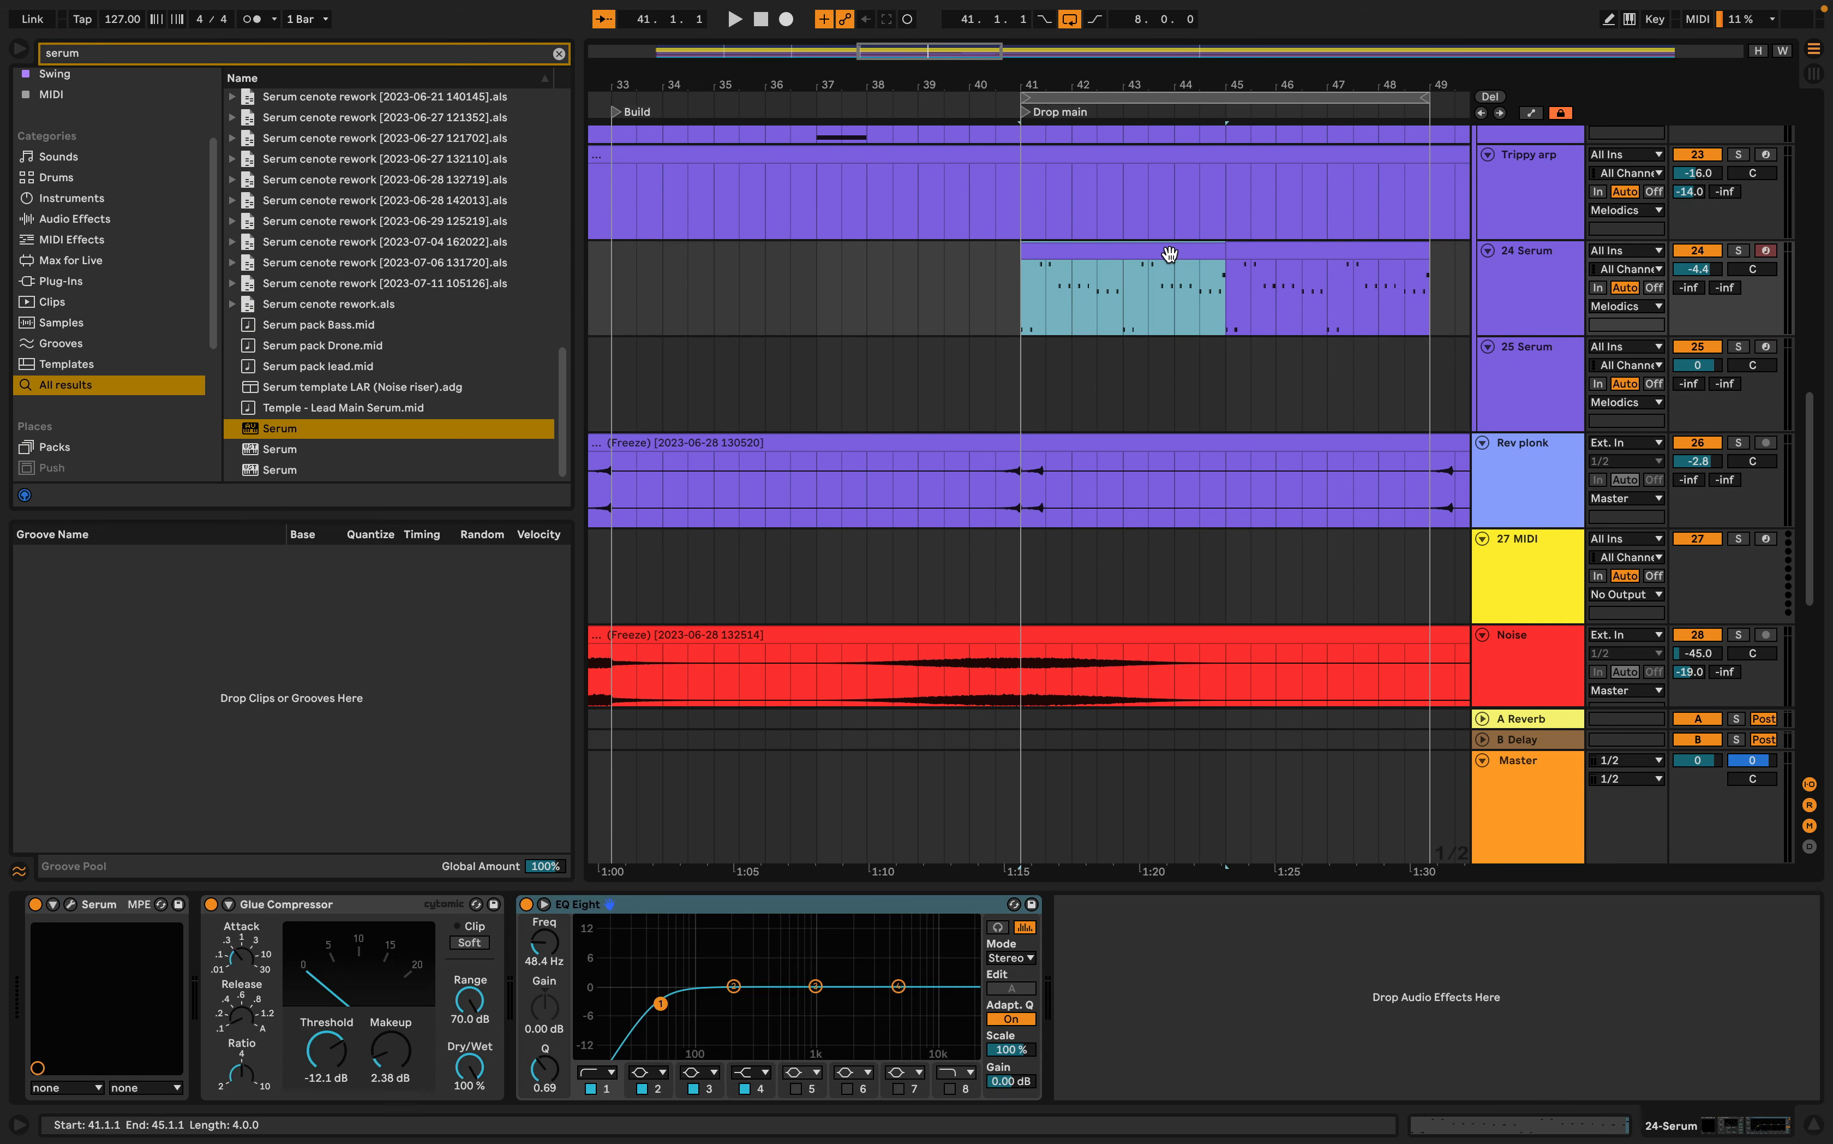
drag(1169, 253, 1165, 352)
double_click(1165, 352)
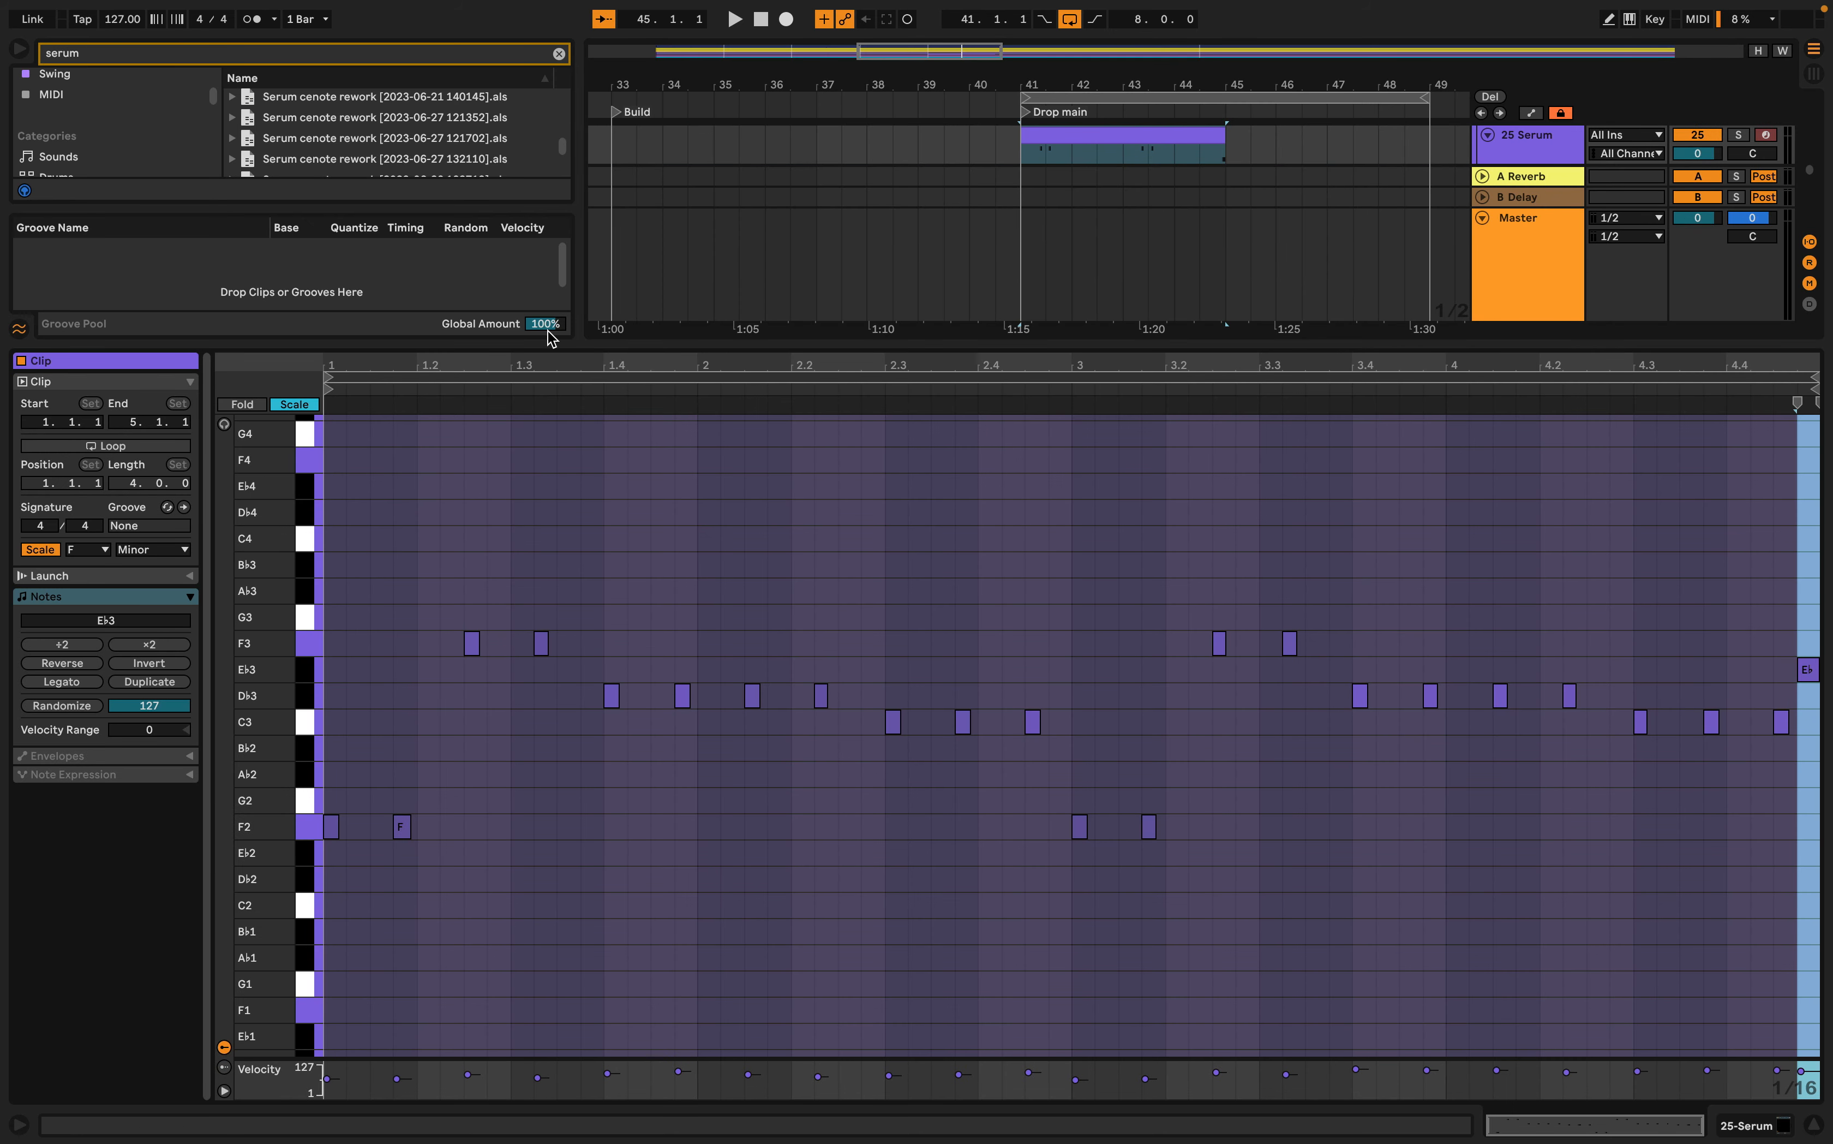
drag(546, 342, 544, 141)
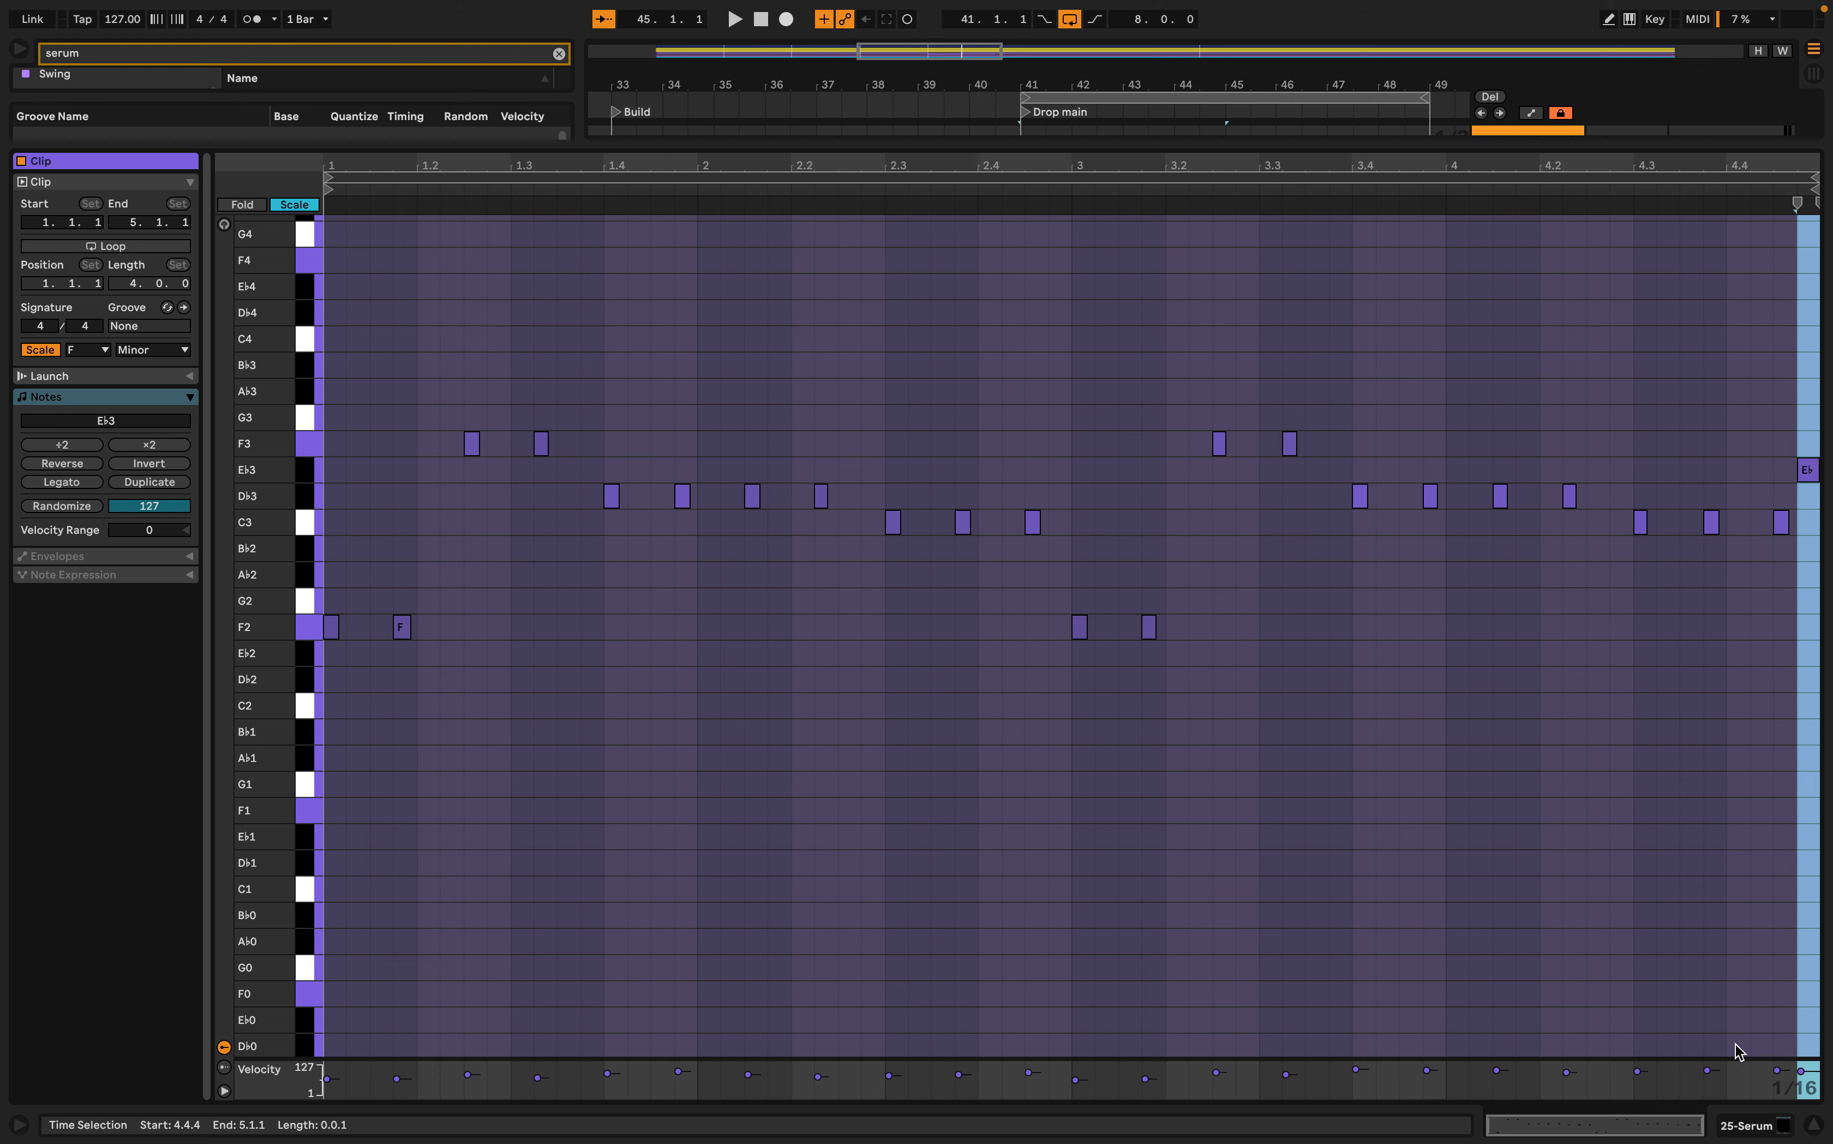
- Examine the 24 Serum reference patch and its user preset folders, including PML NEW
click(1814, 1125)
click(1540, 180)
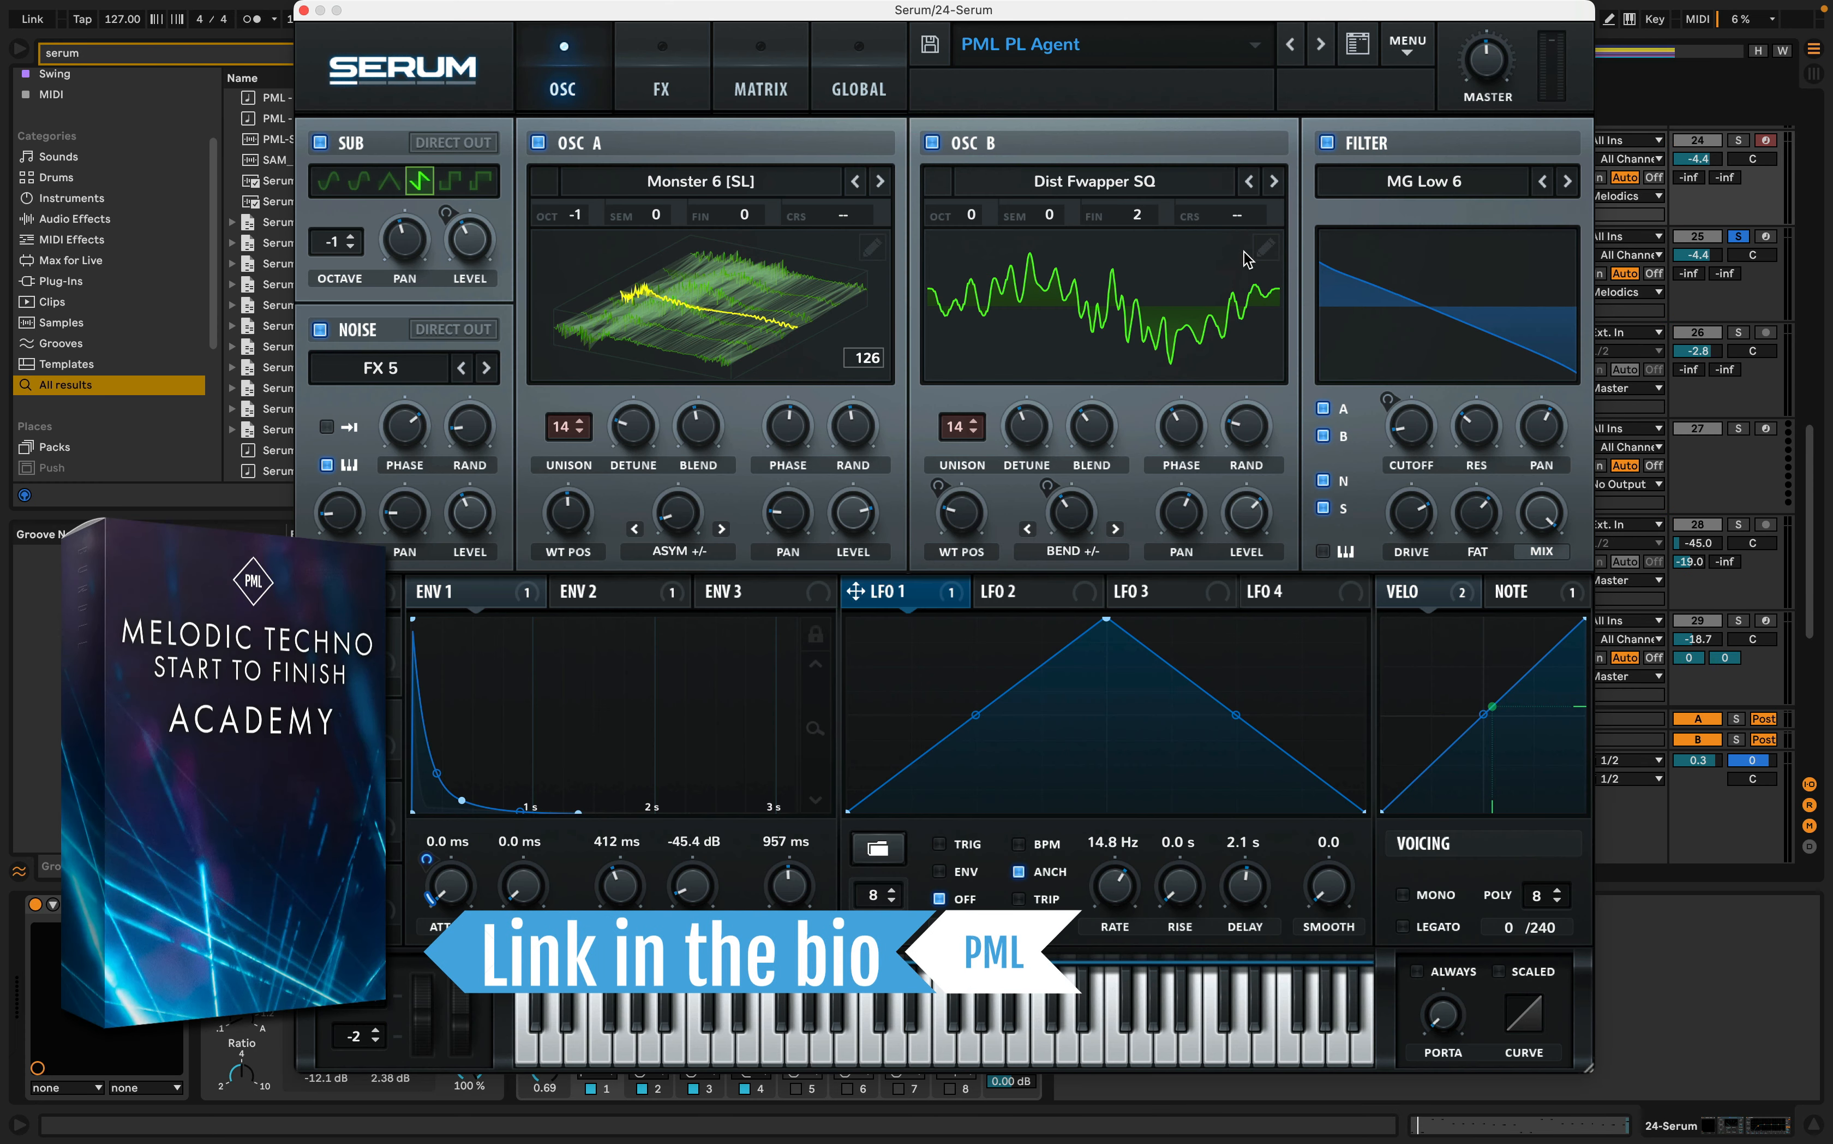
click(1258, 51)
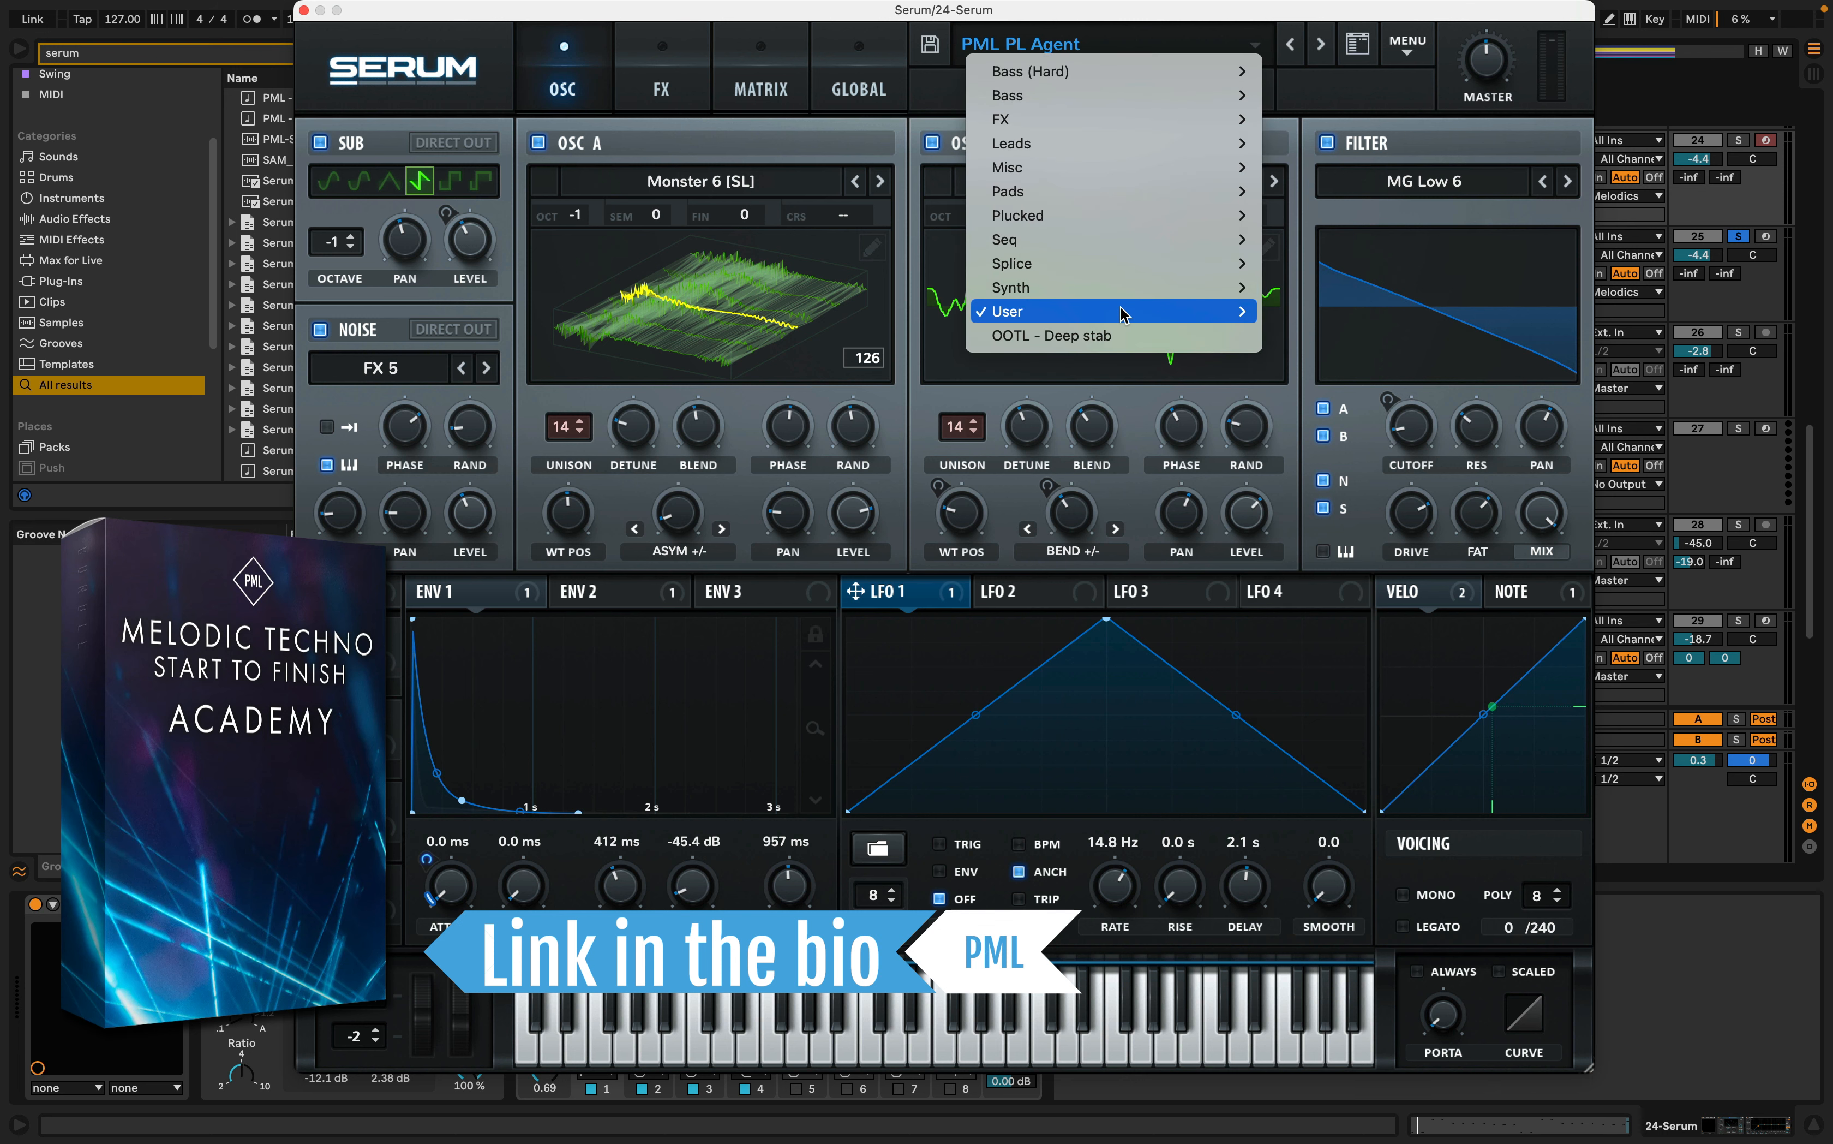
mouse_move(1129, 309)
mouse_move(1402, 556)
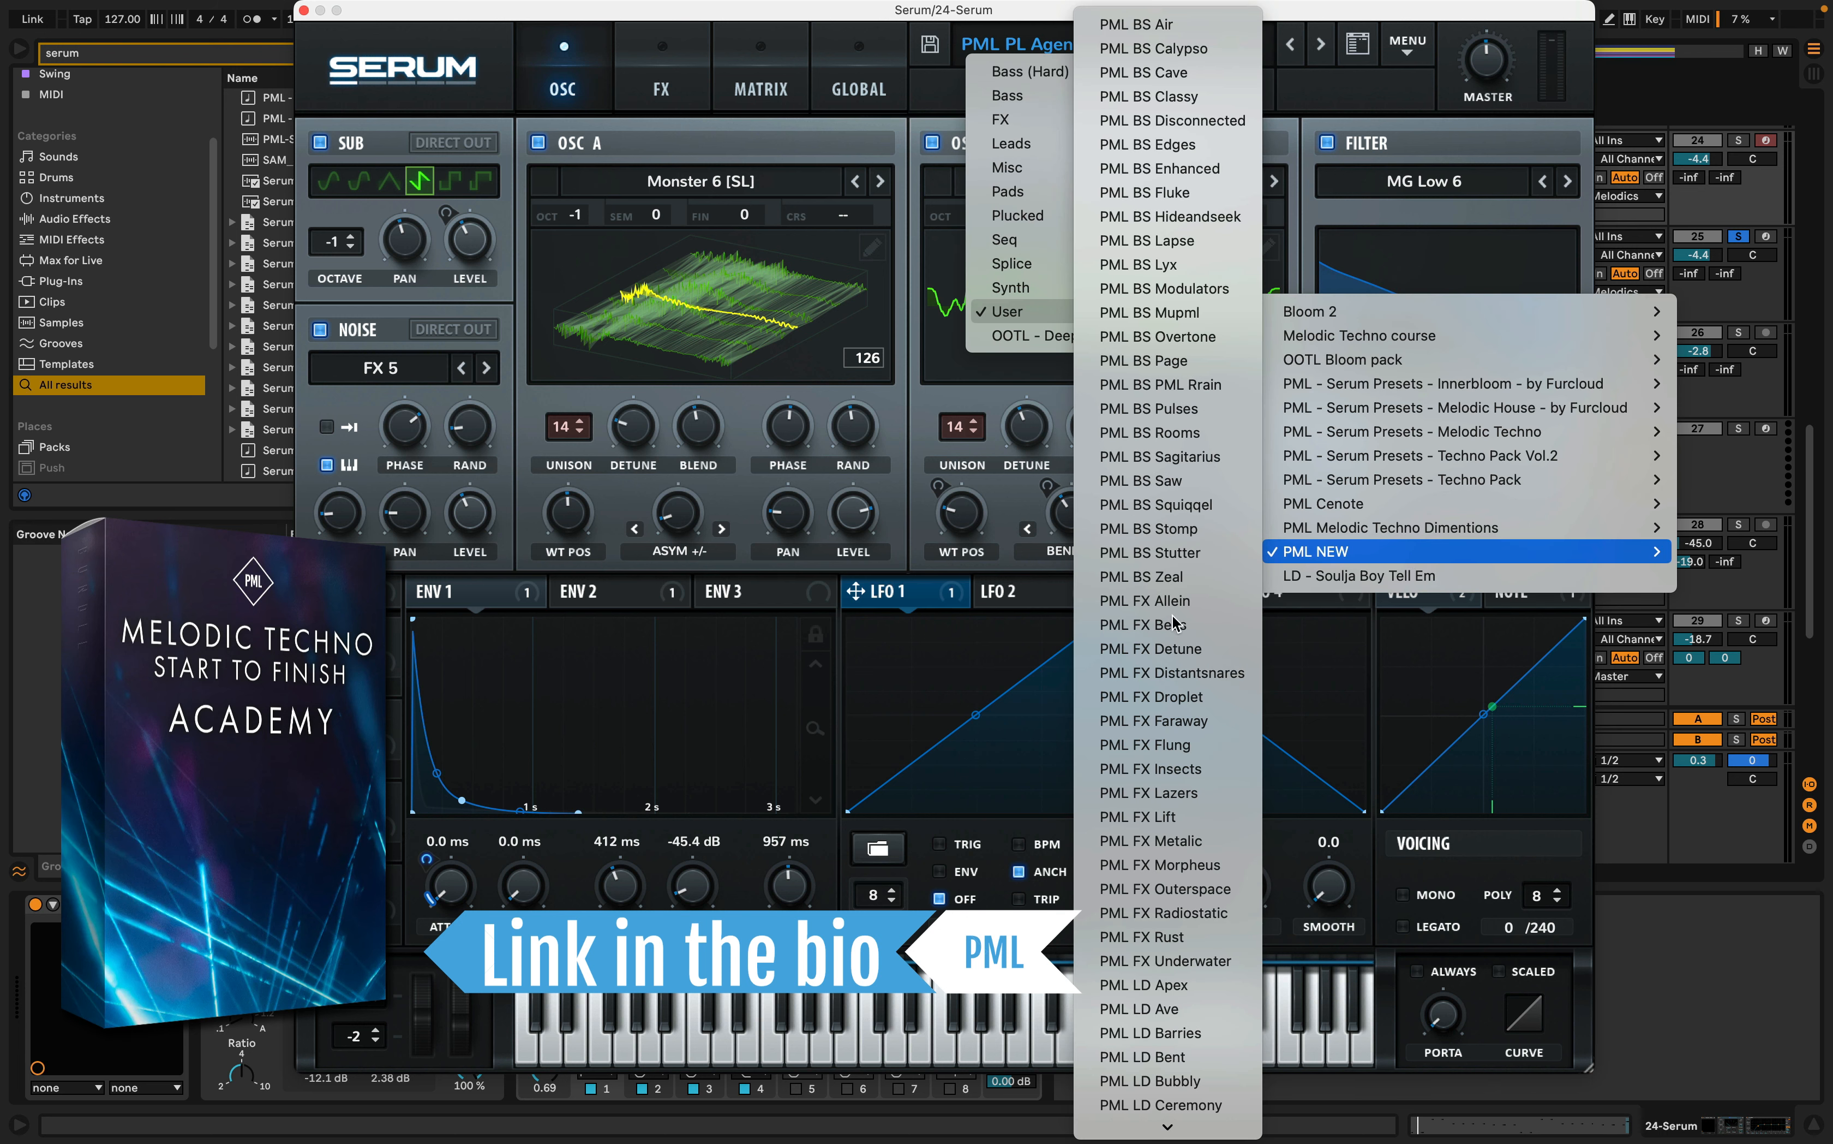
click(808, 18)
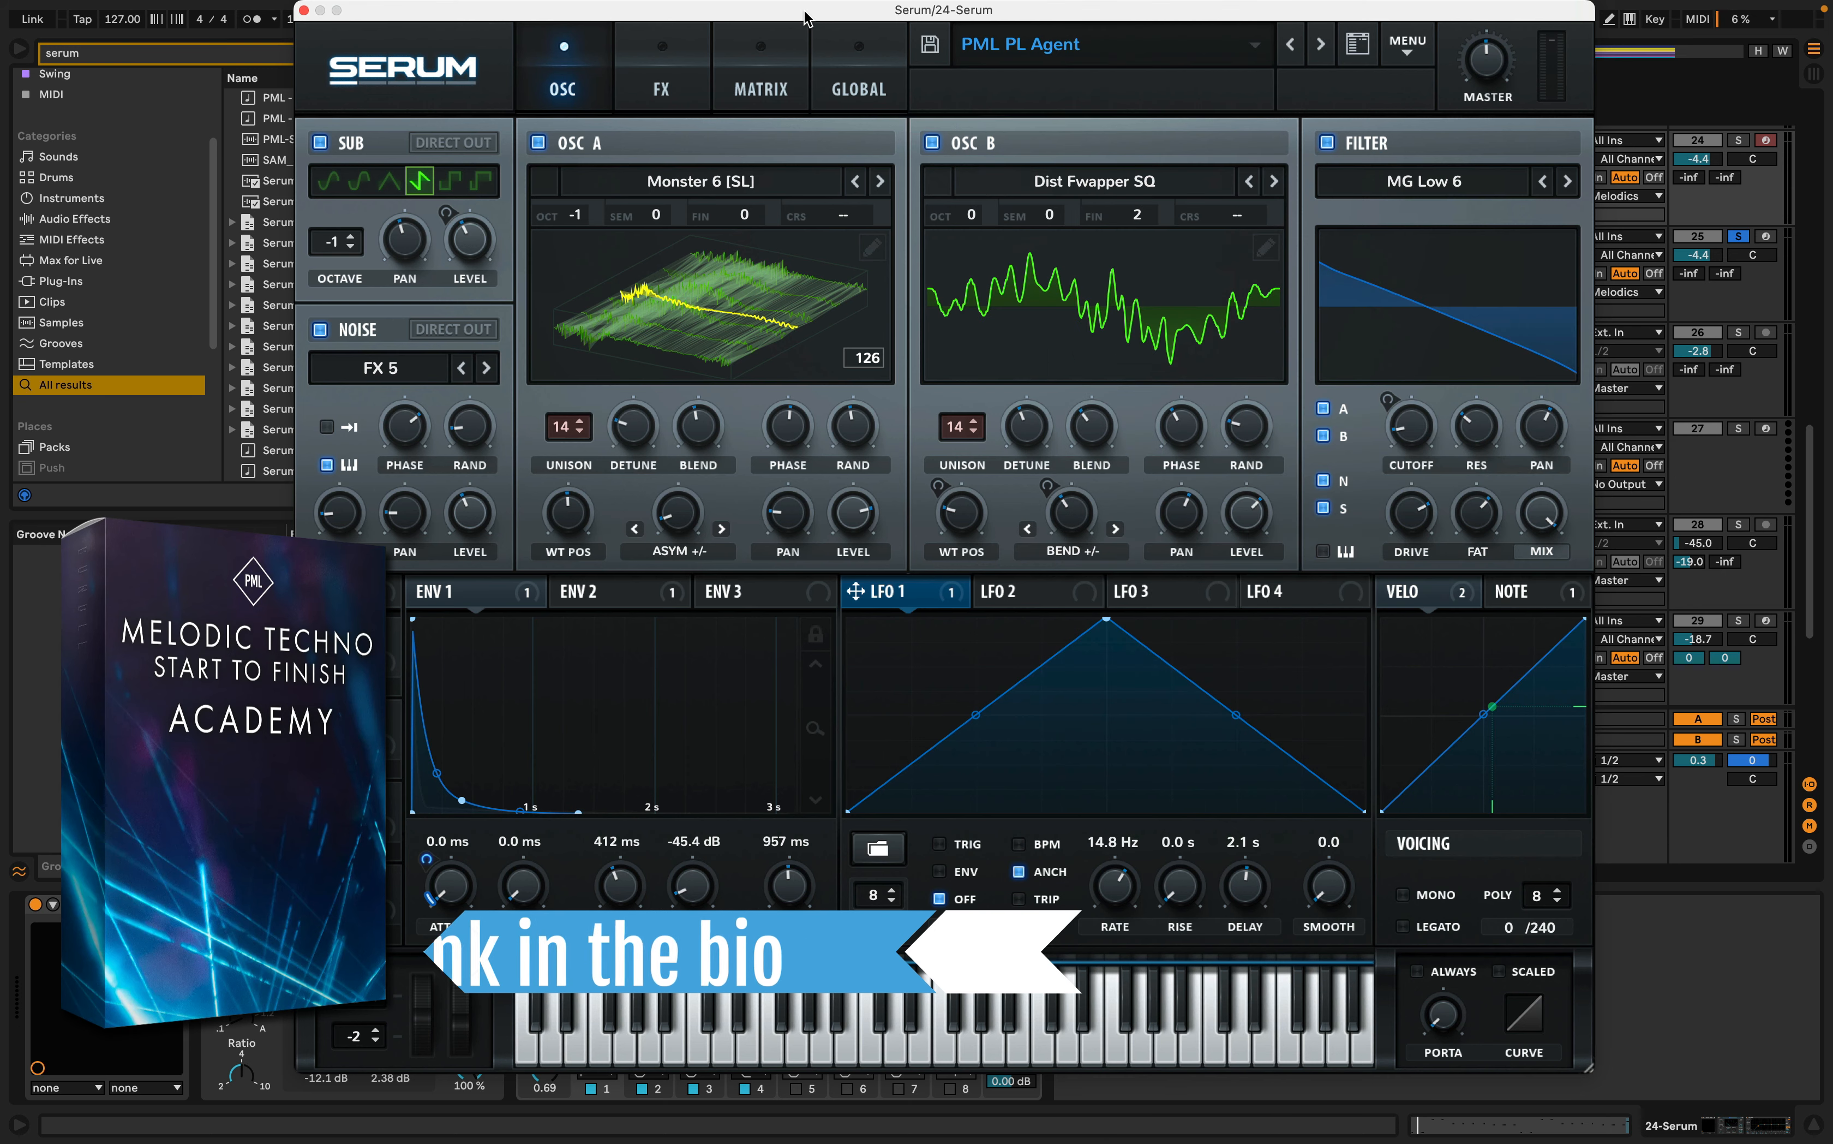
click(304, 10)
- Load the spectral wavetable Monster 6 [SL] into oscillator A of the initialized Serum on track 25
click(1511, 272)
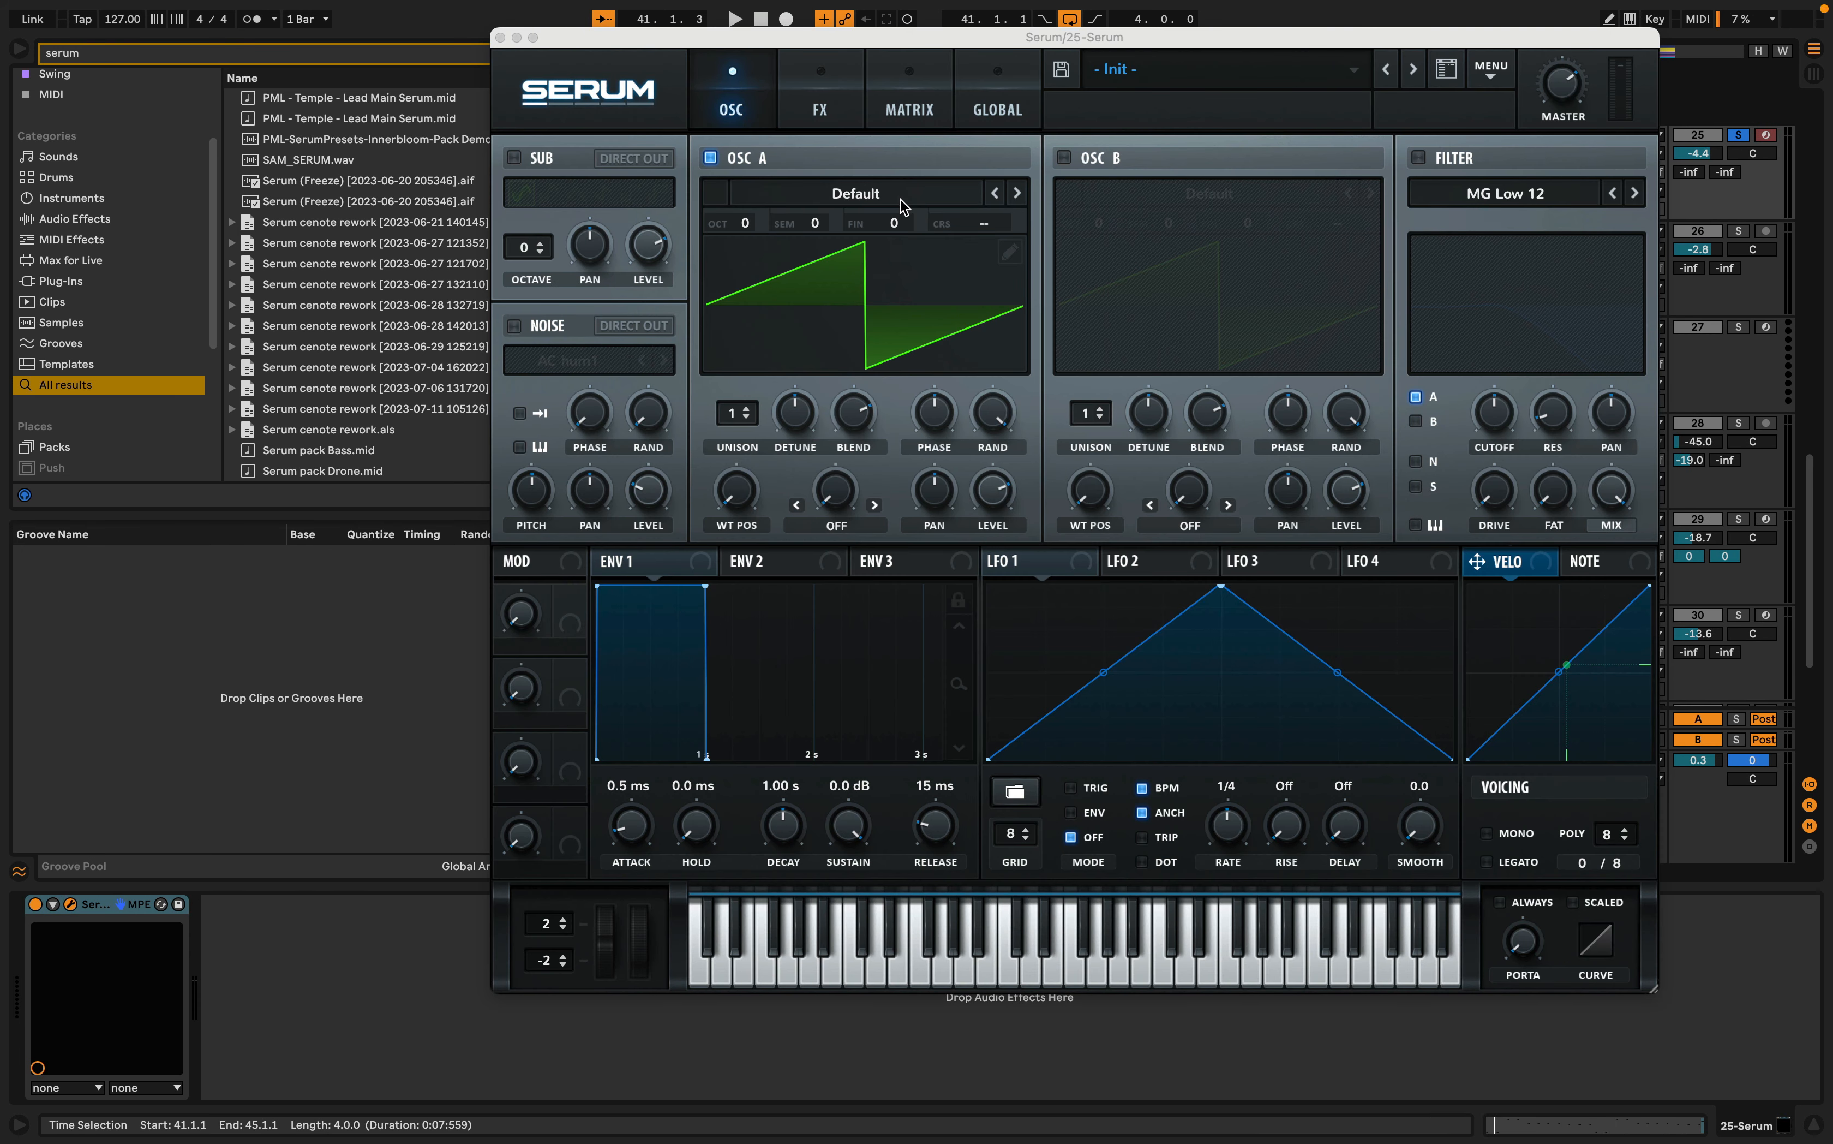
click(901, 200)
mouse_move(885, 272)
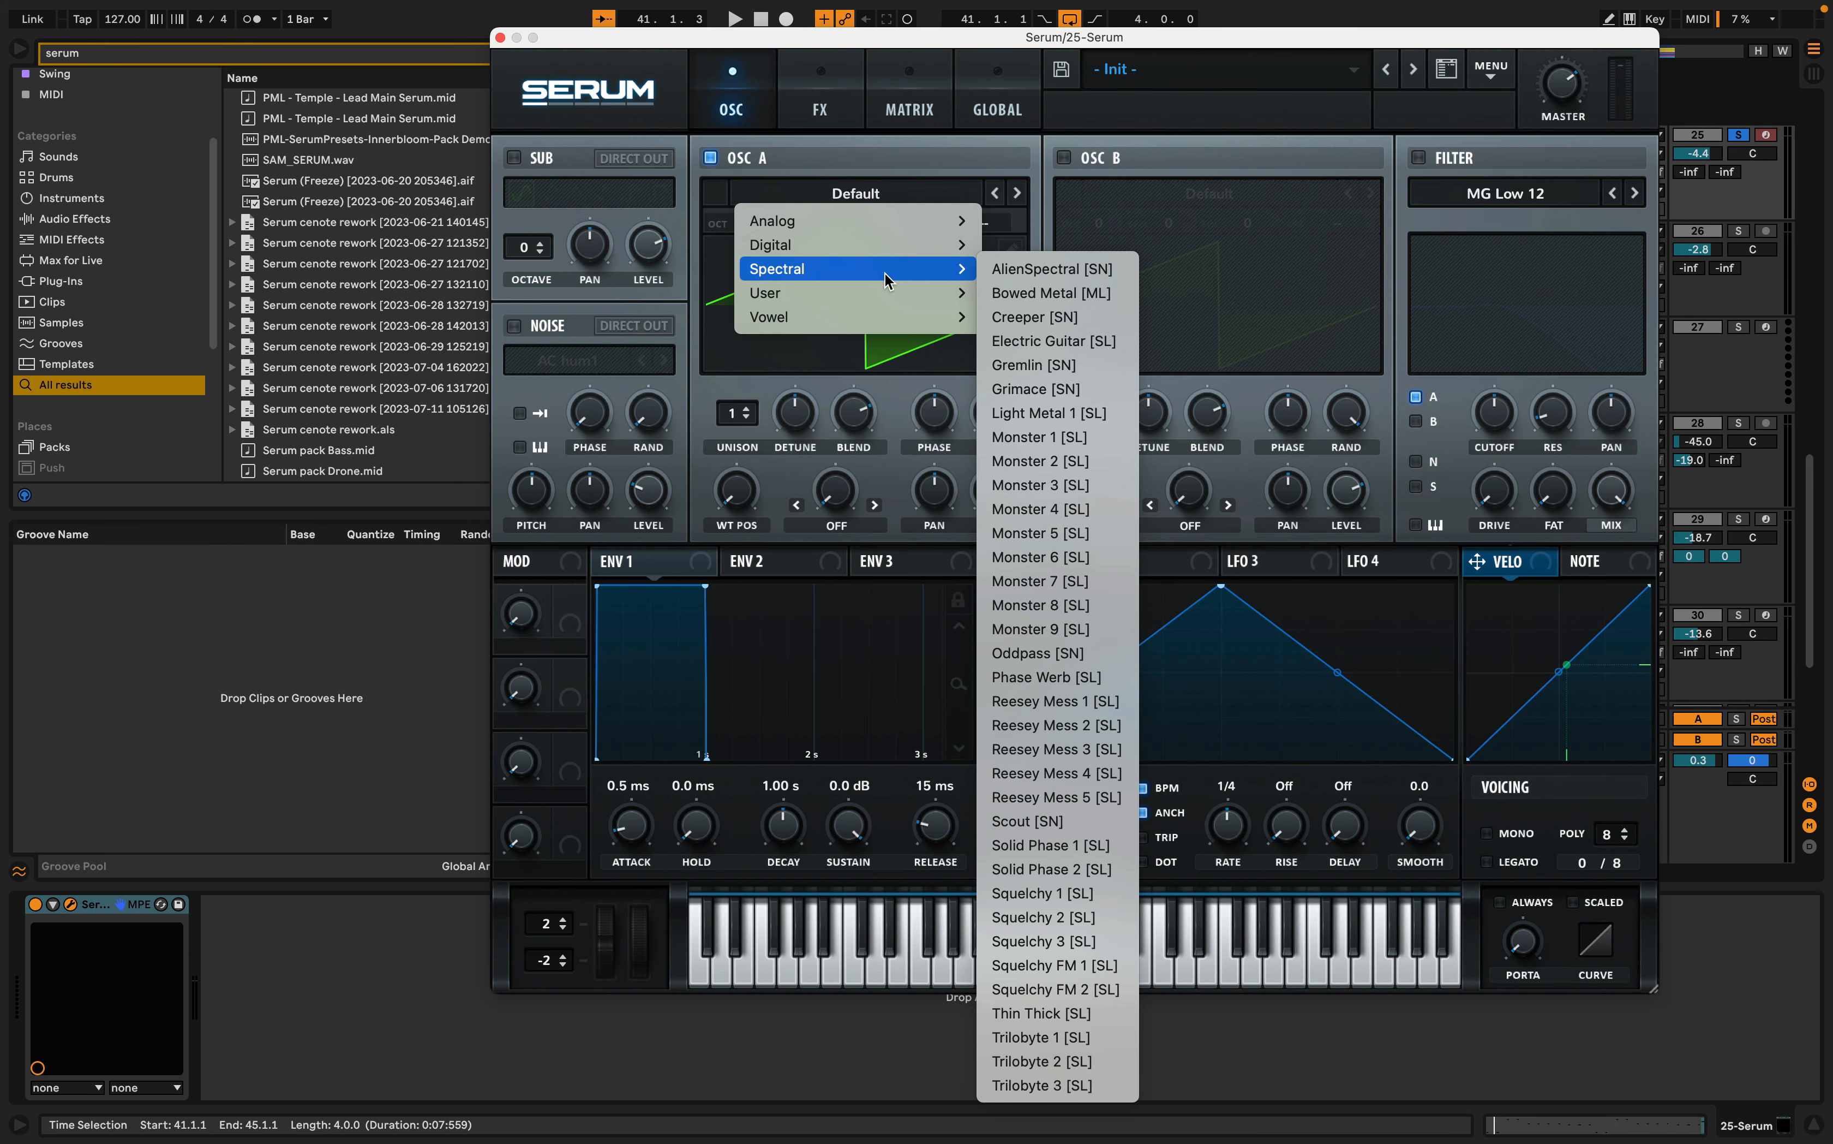
click(1068, 557)
- Set oscillator A to 14 unison voices and octave -1, with lower detune and a wavetable position near the middle
drag(736, 425, 743, 141)
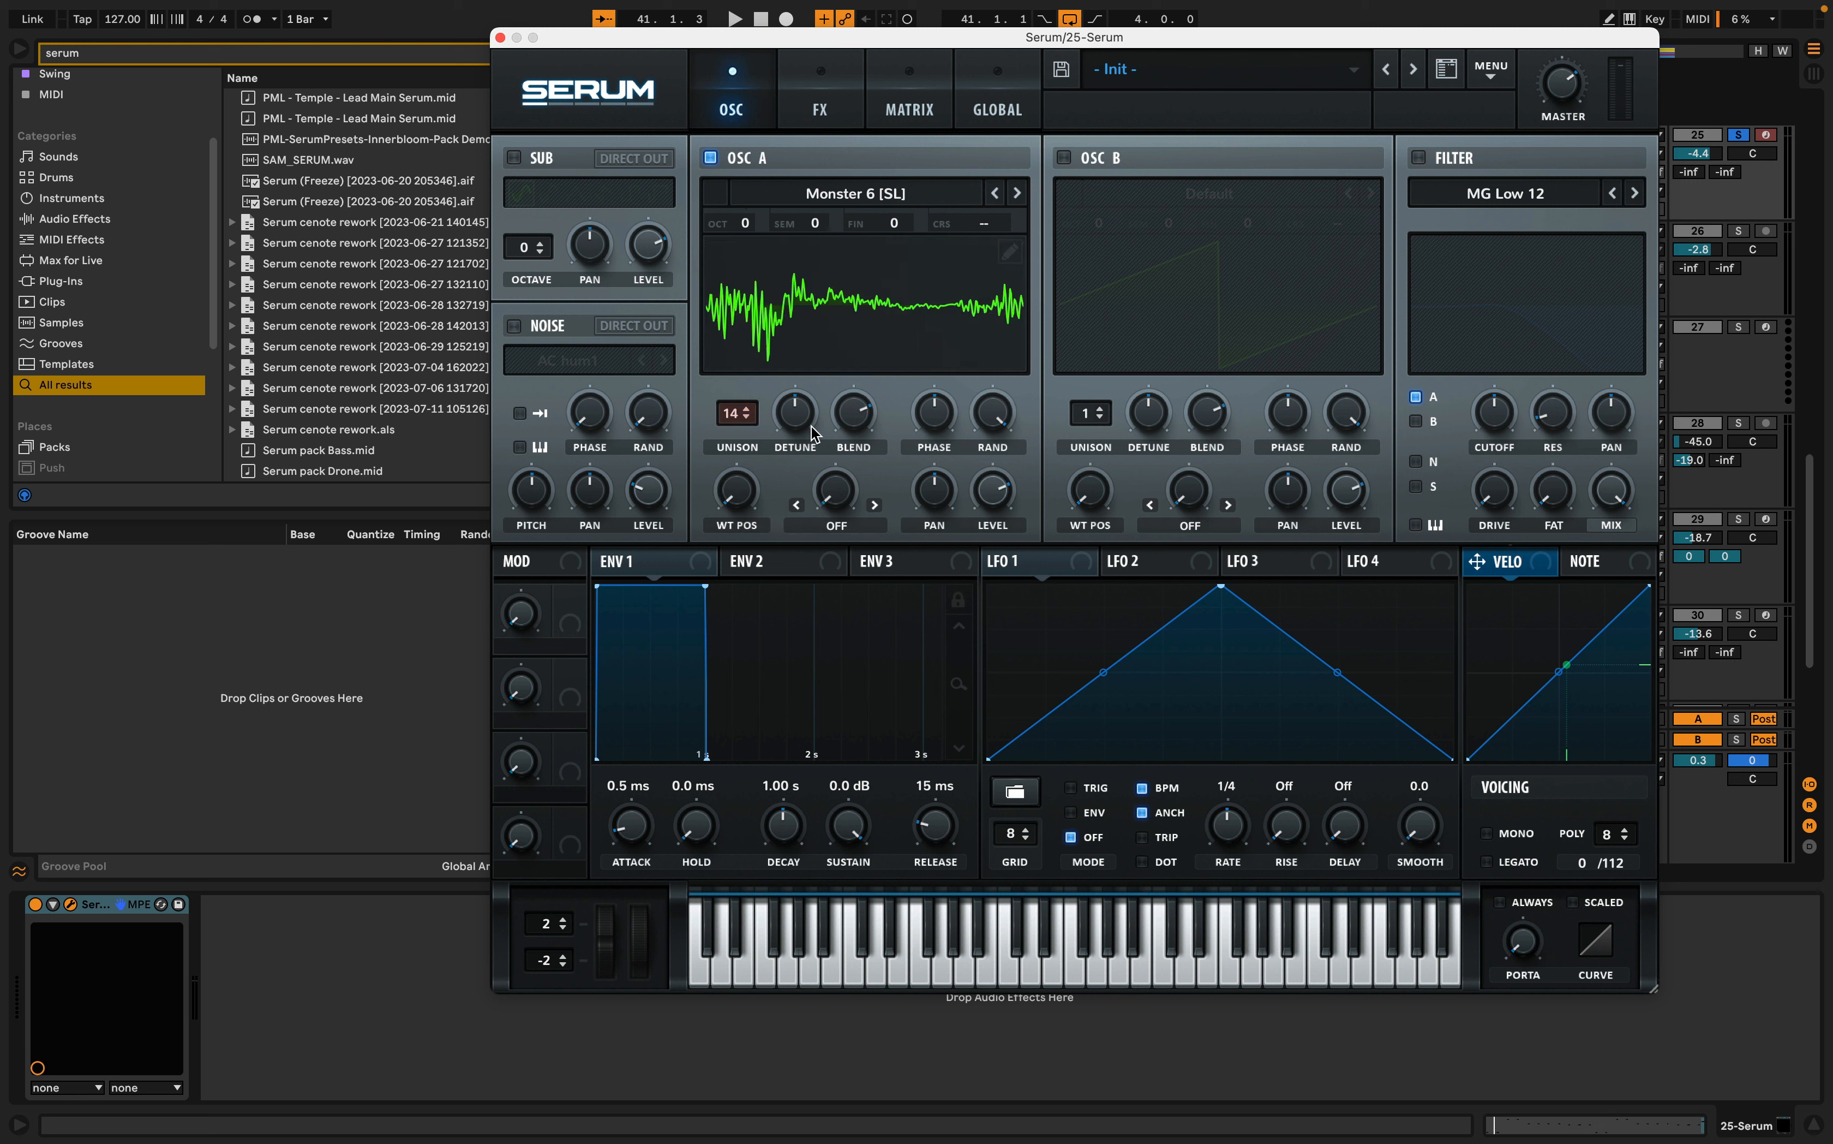
drag(803, 419, 801, 462)
drag(748, 226, 757, 257)
drag(748, 504, 748, 374)
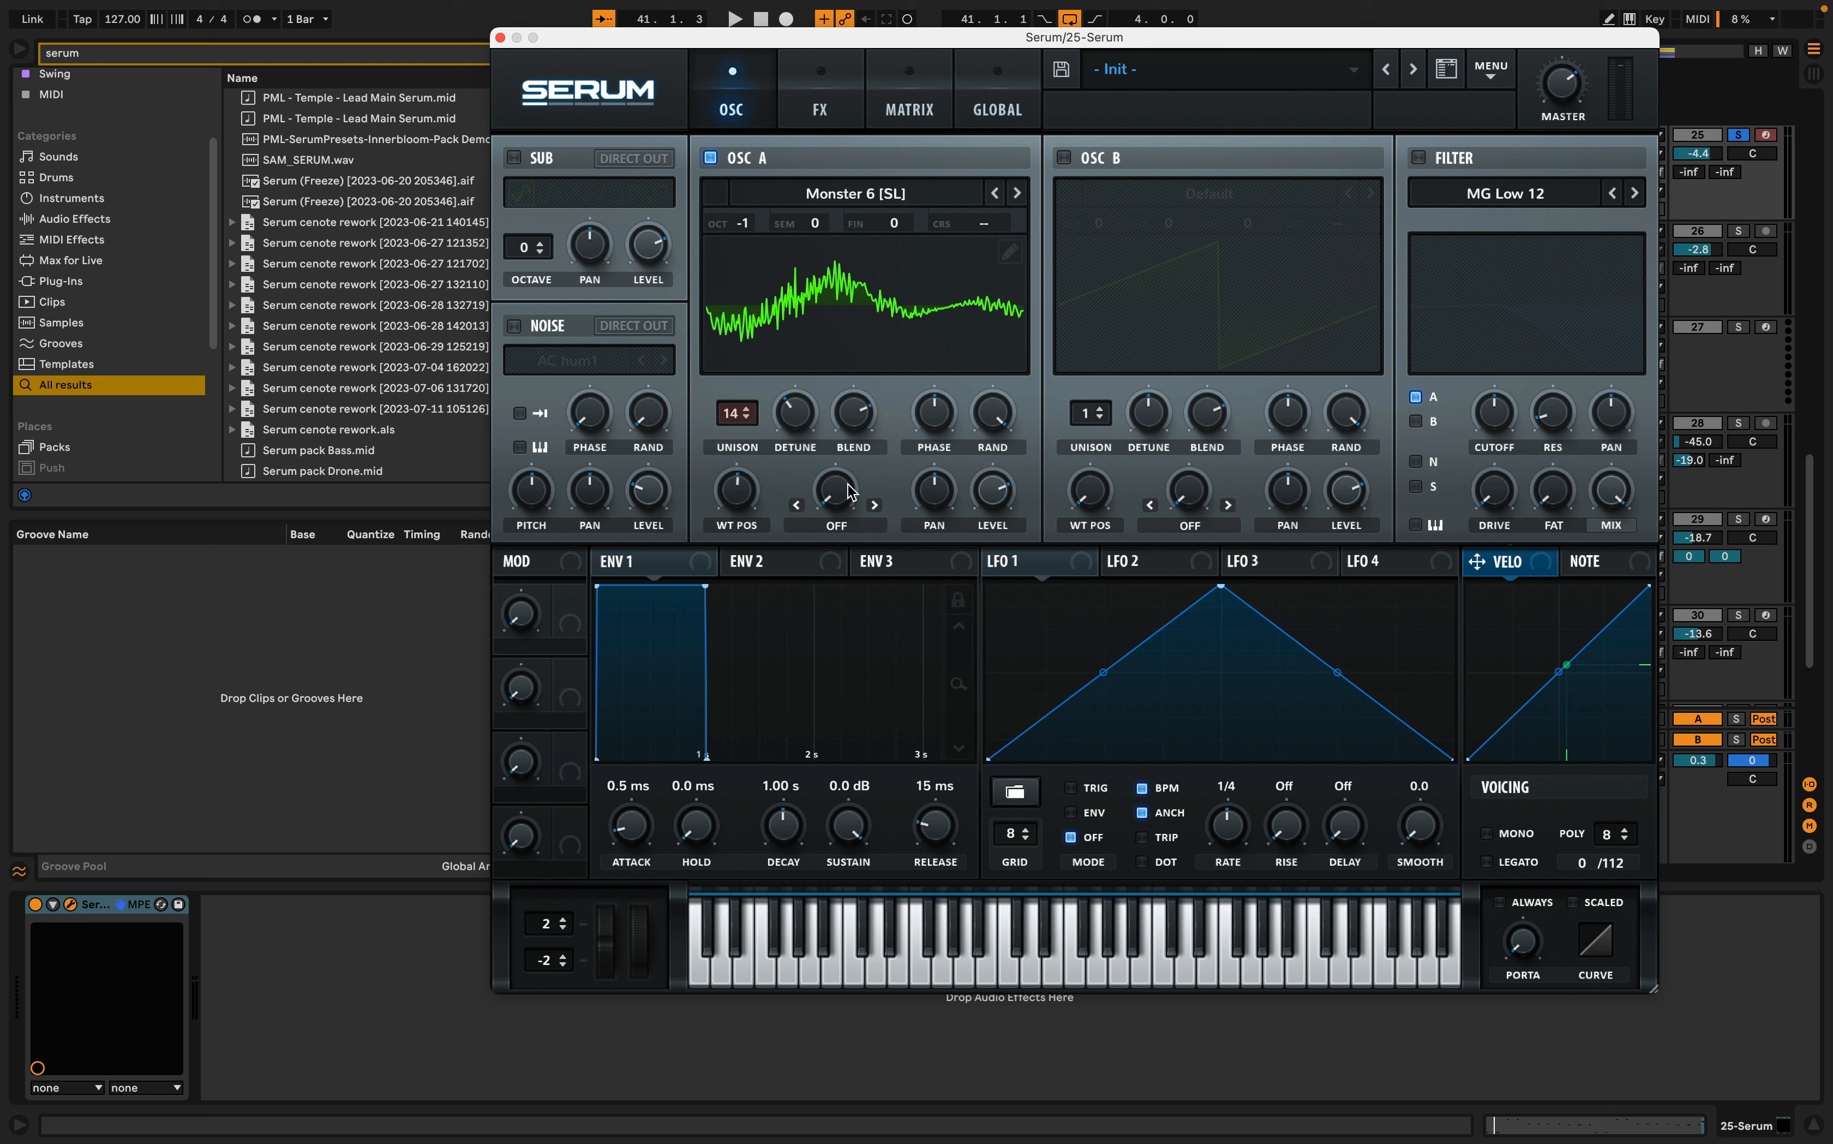
- Set oscillator A's warp mode to Asym +/- and audition the sound while adjusting the warp amount
click(838, 525)
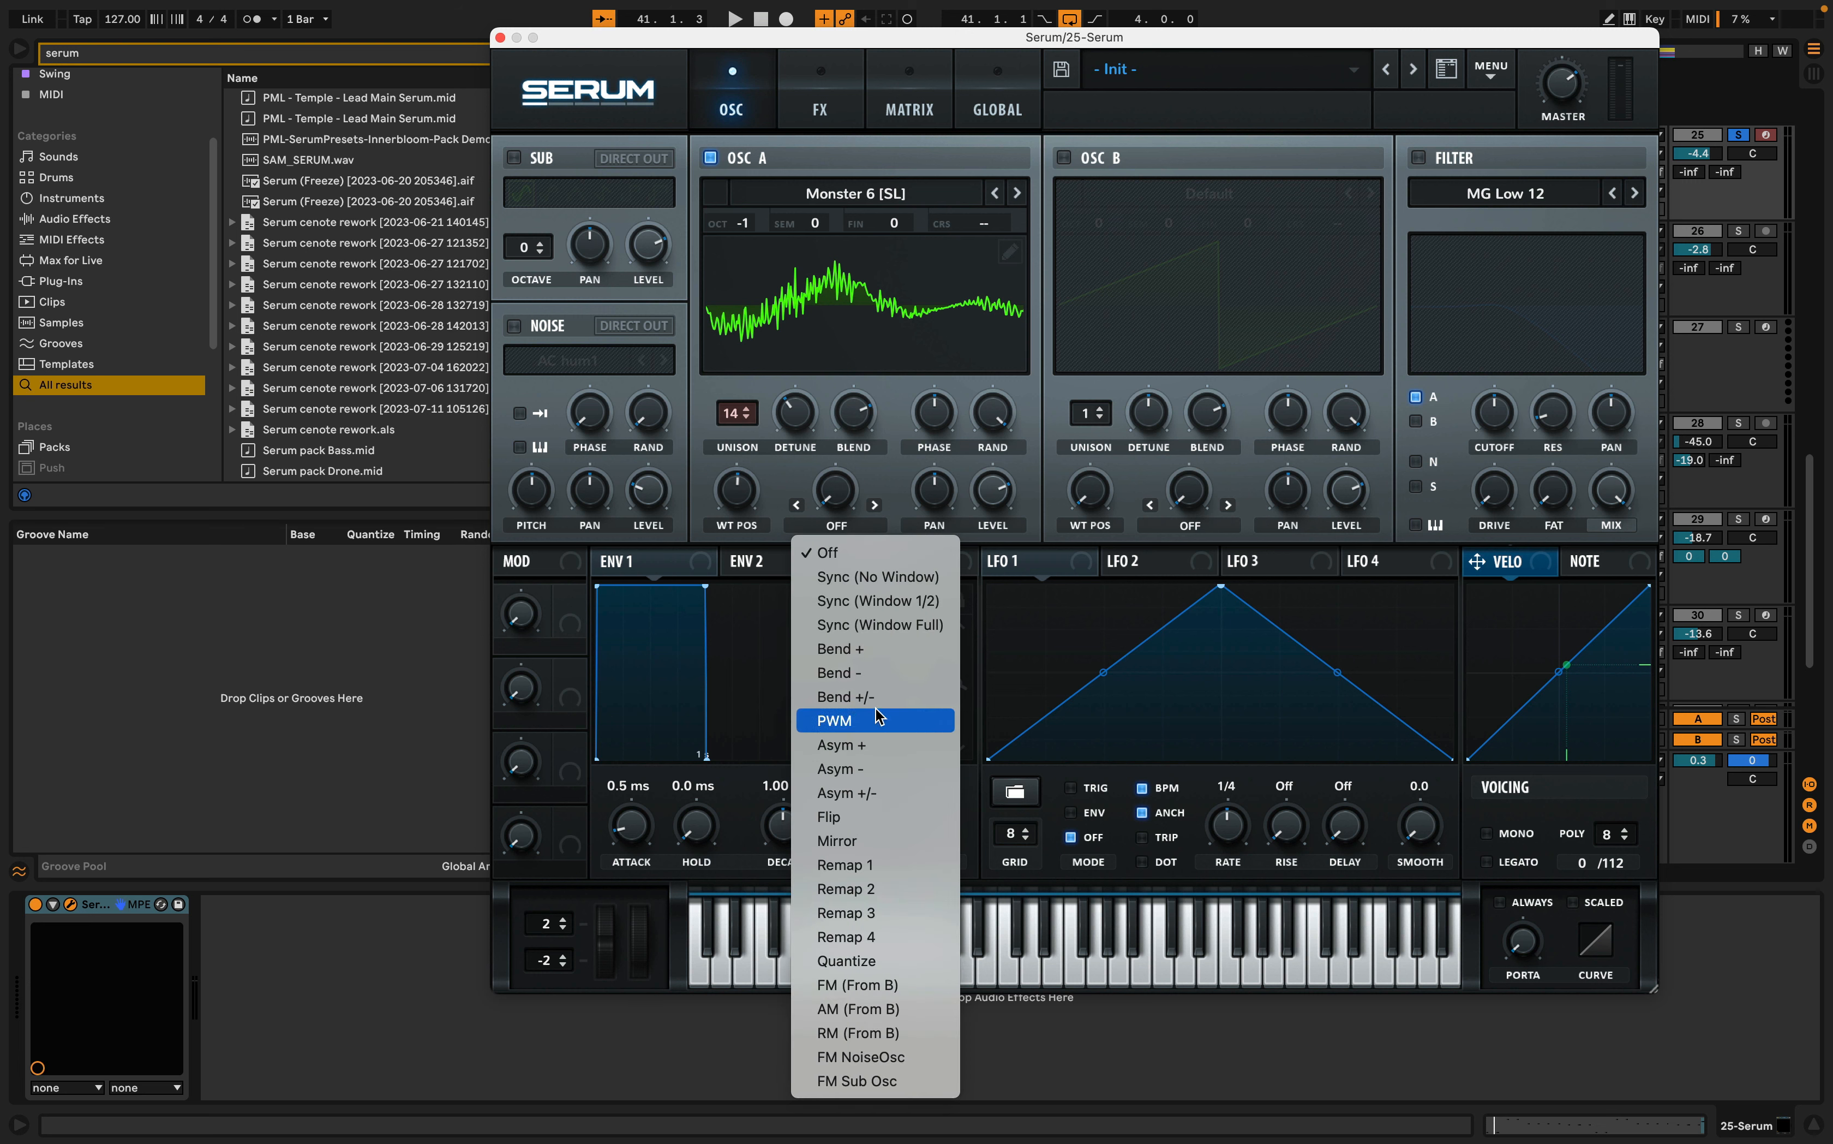
click(862, 792)
mouse_move(835, 490)
mouse_down()
mouse_move(843, 405)
mouse_move(858, 423)
mouse_move(839, 678)
mouse_move(817, 263)
mouse_move(840, 499)
mouse_up()
key(space)
key(space)
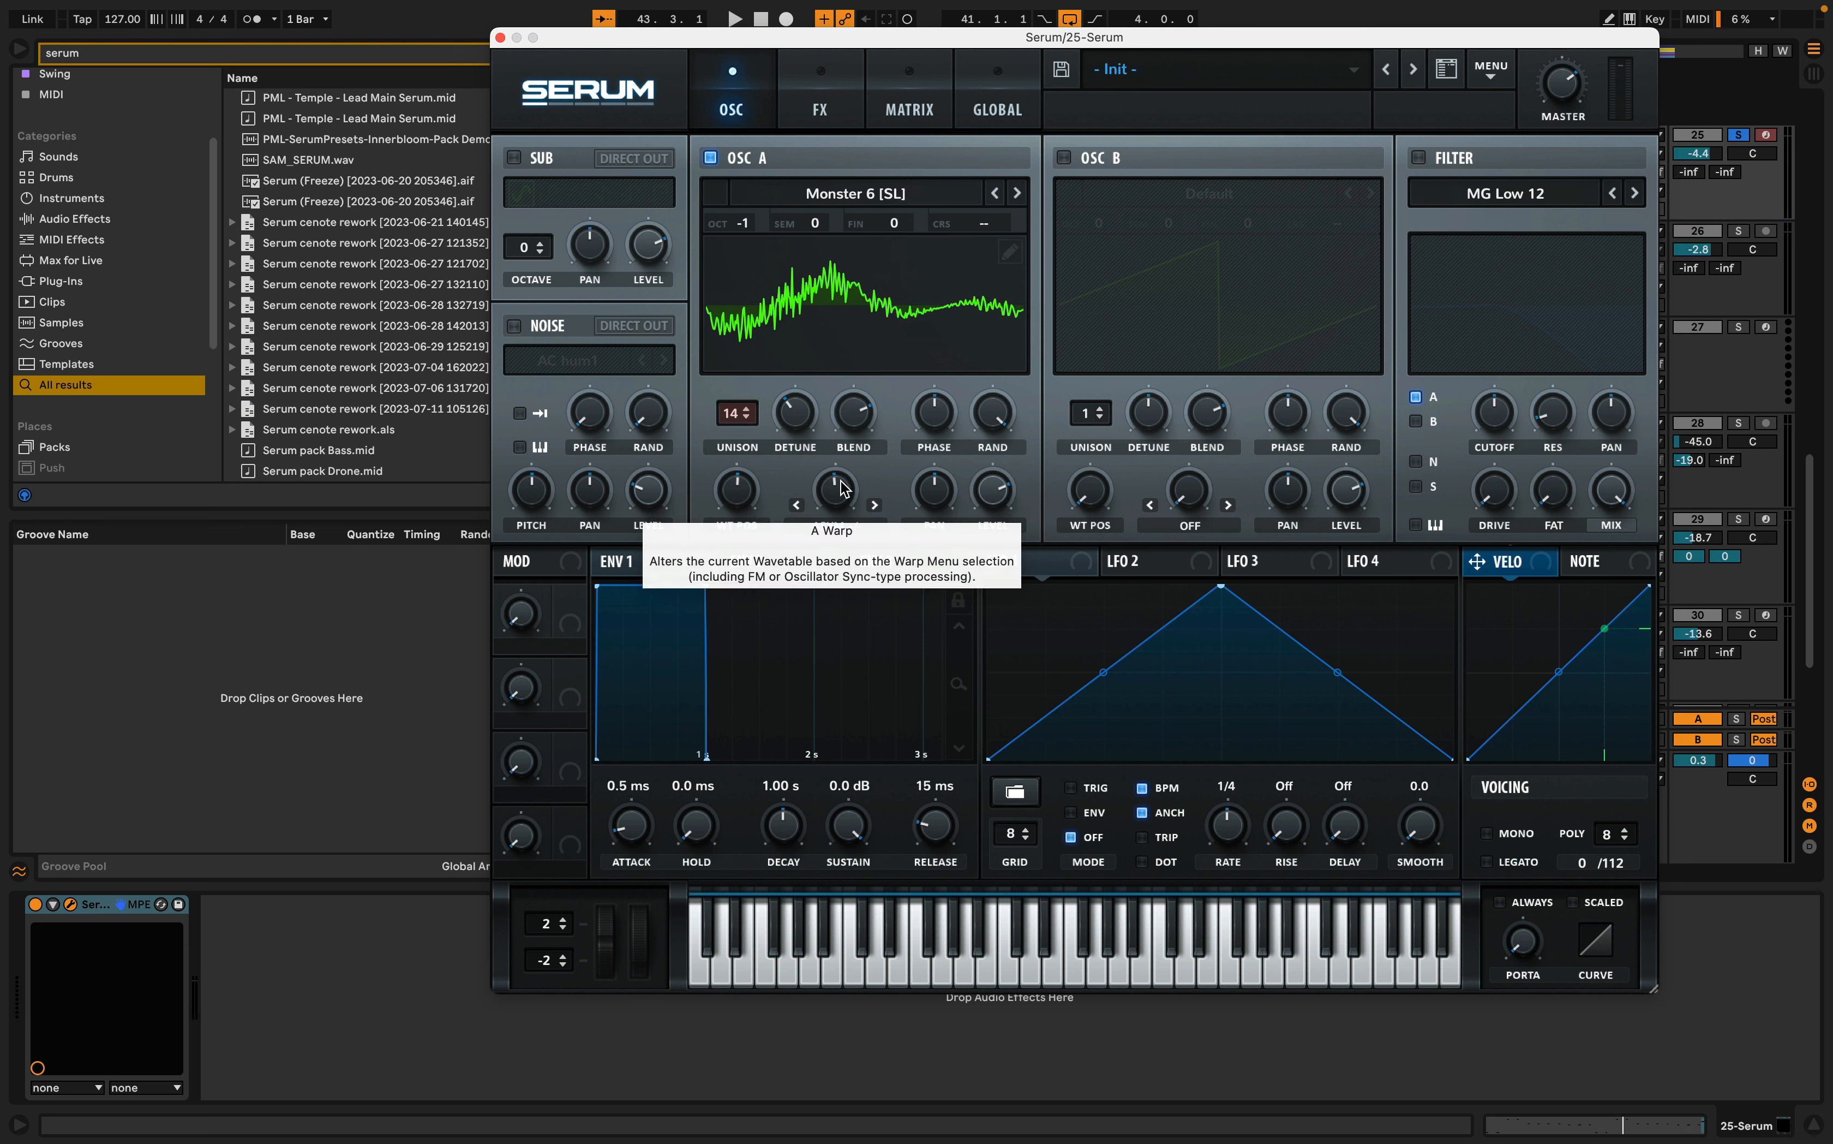
key(space)
mouse_move(830, 501)
mouse_down()
mouse_move(841, 558)
mouse_move(847, 442)
mouse_move(856, 504)
mouse_up()
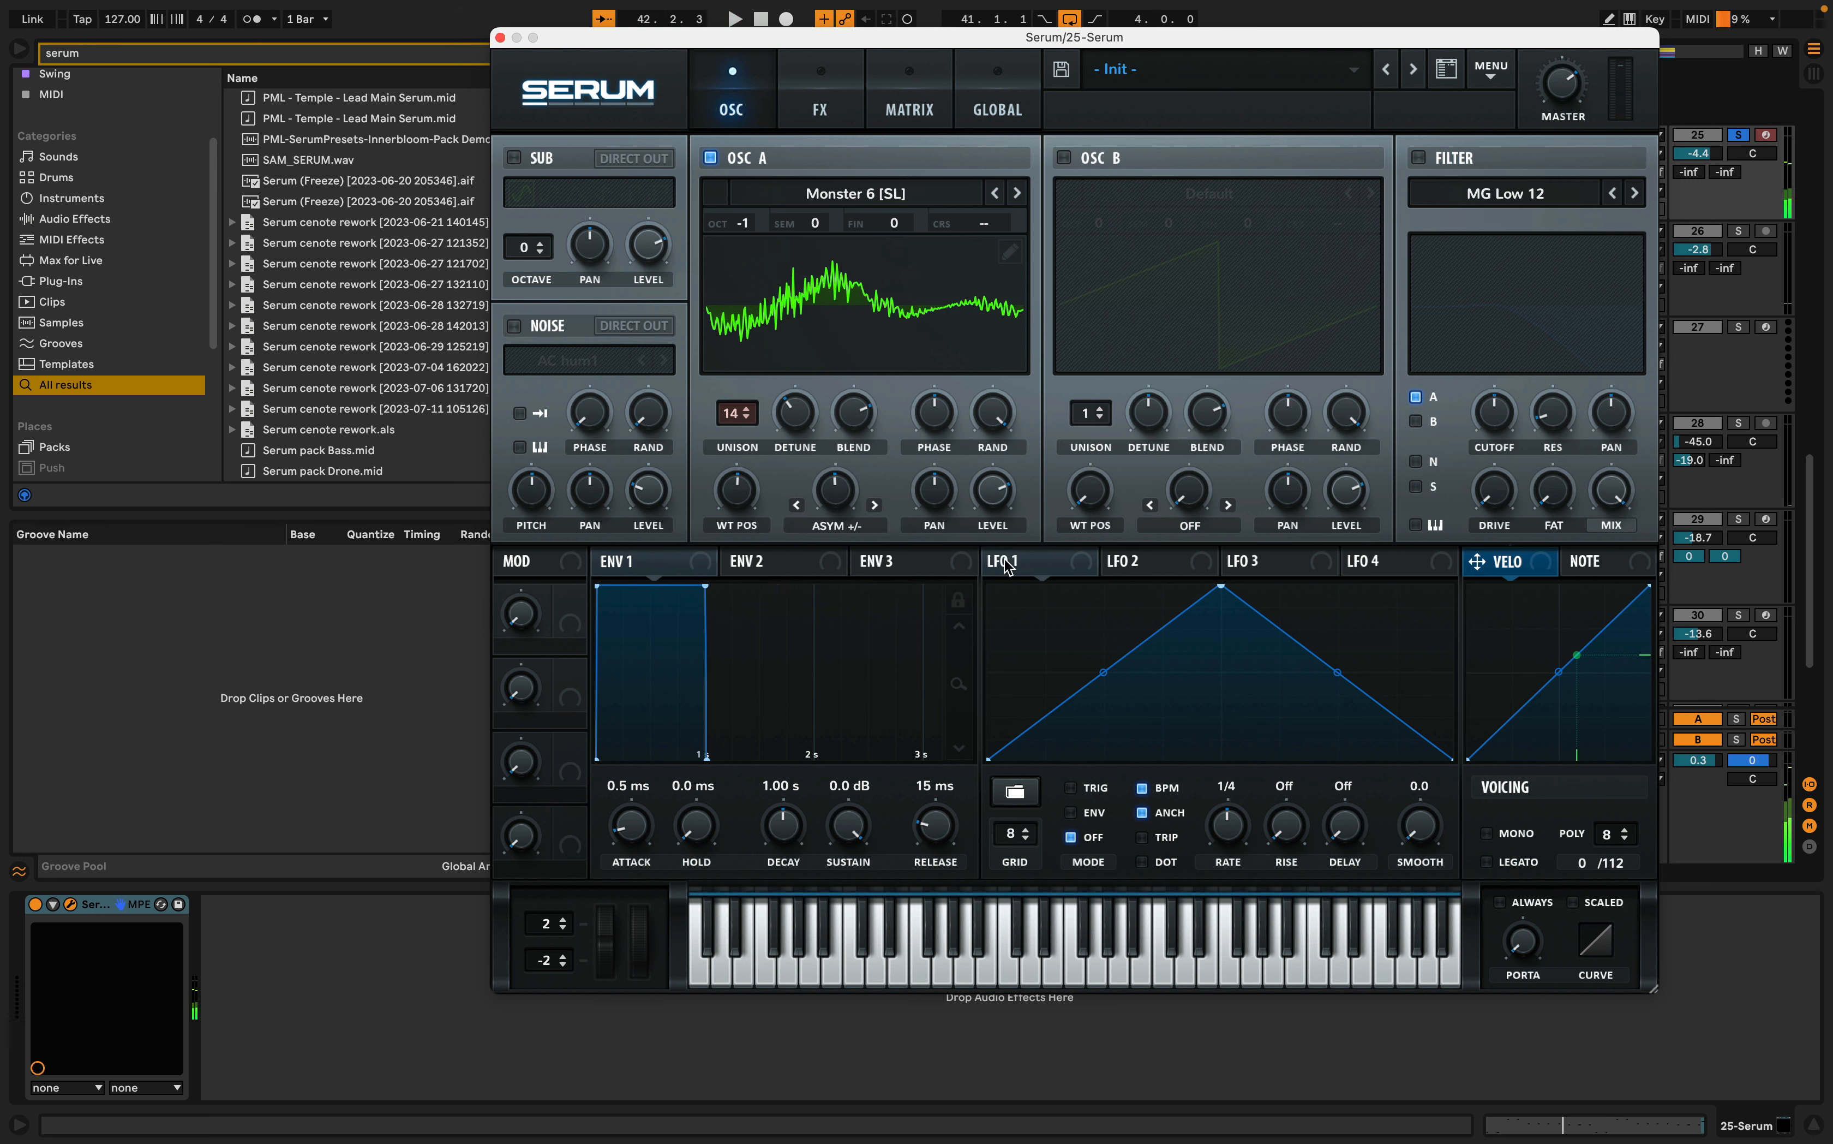
- Assign LFO 1 to oscillator A's warp amount, switch off the LFO's BPM sync and audition the modulation
drag(1006, 566, 826, 505)
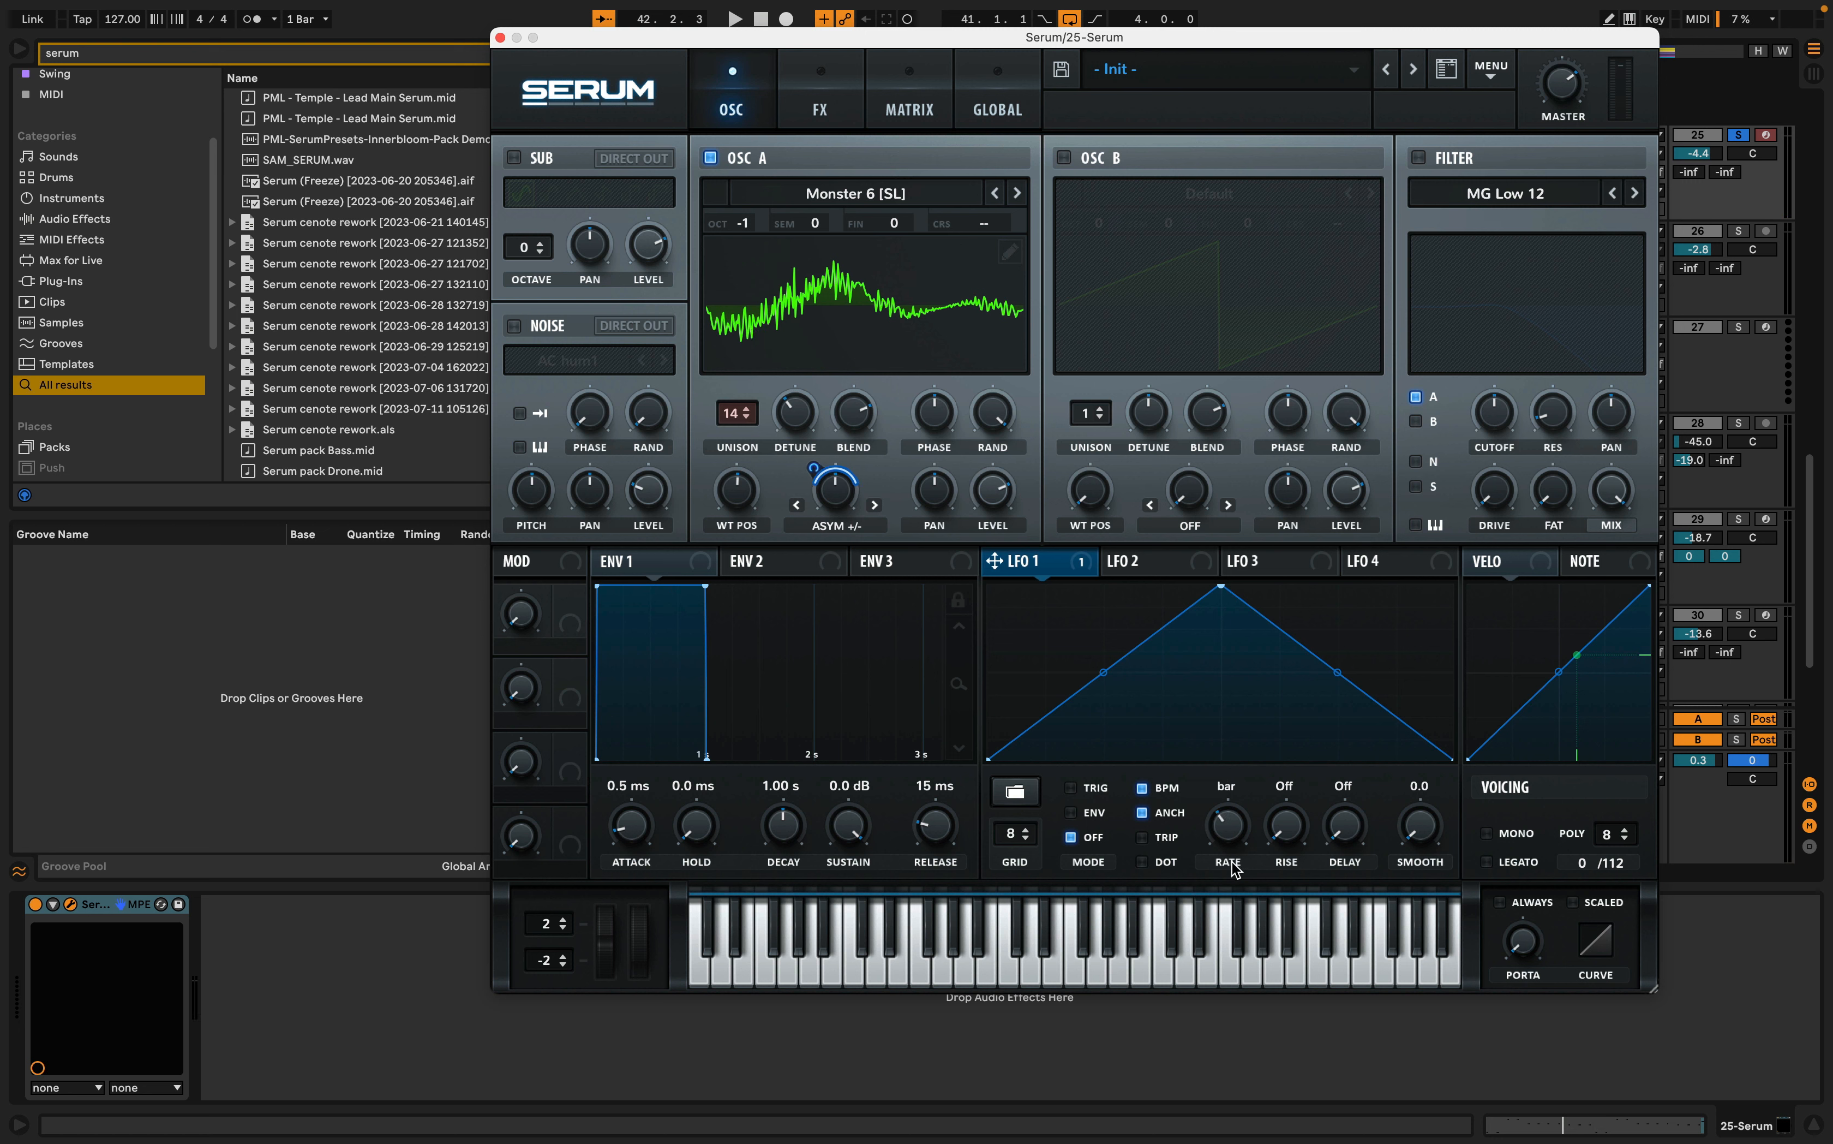
key(space)
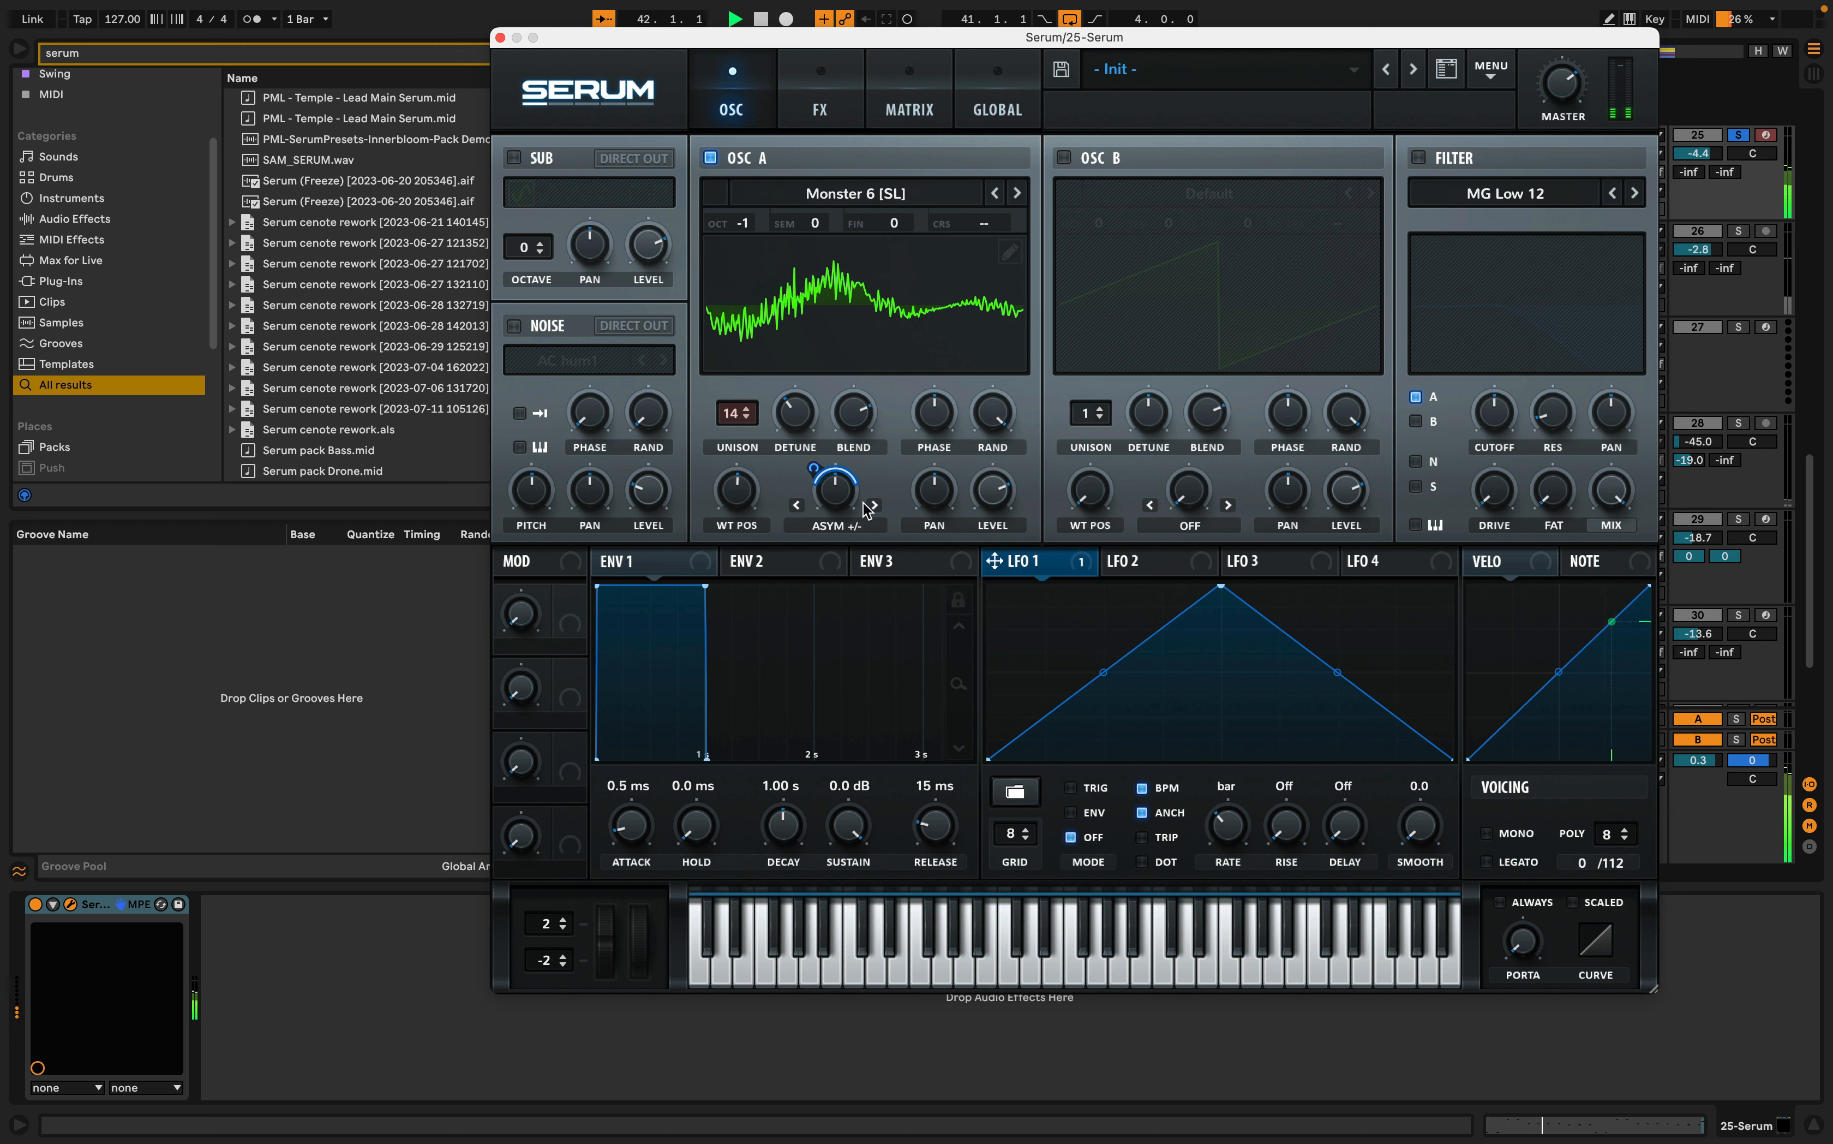
click(1142, 787)
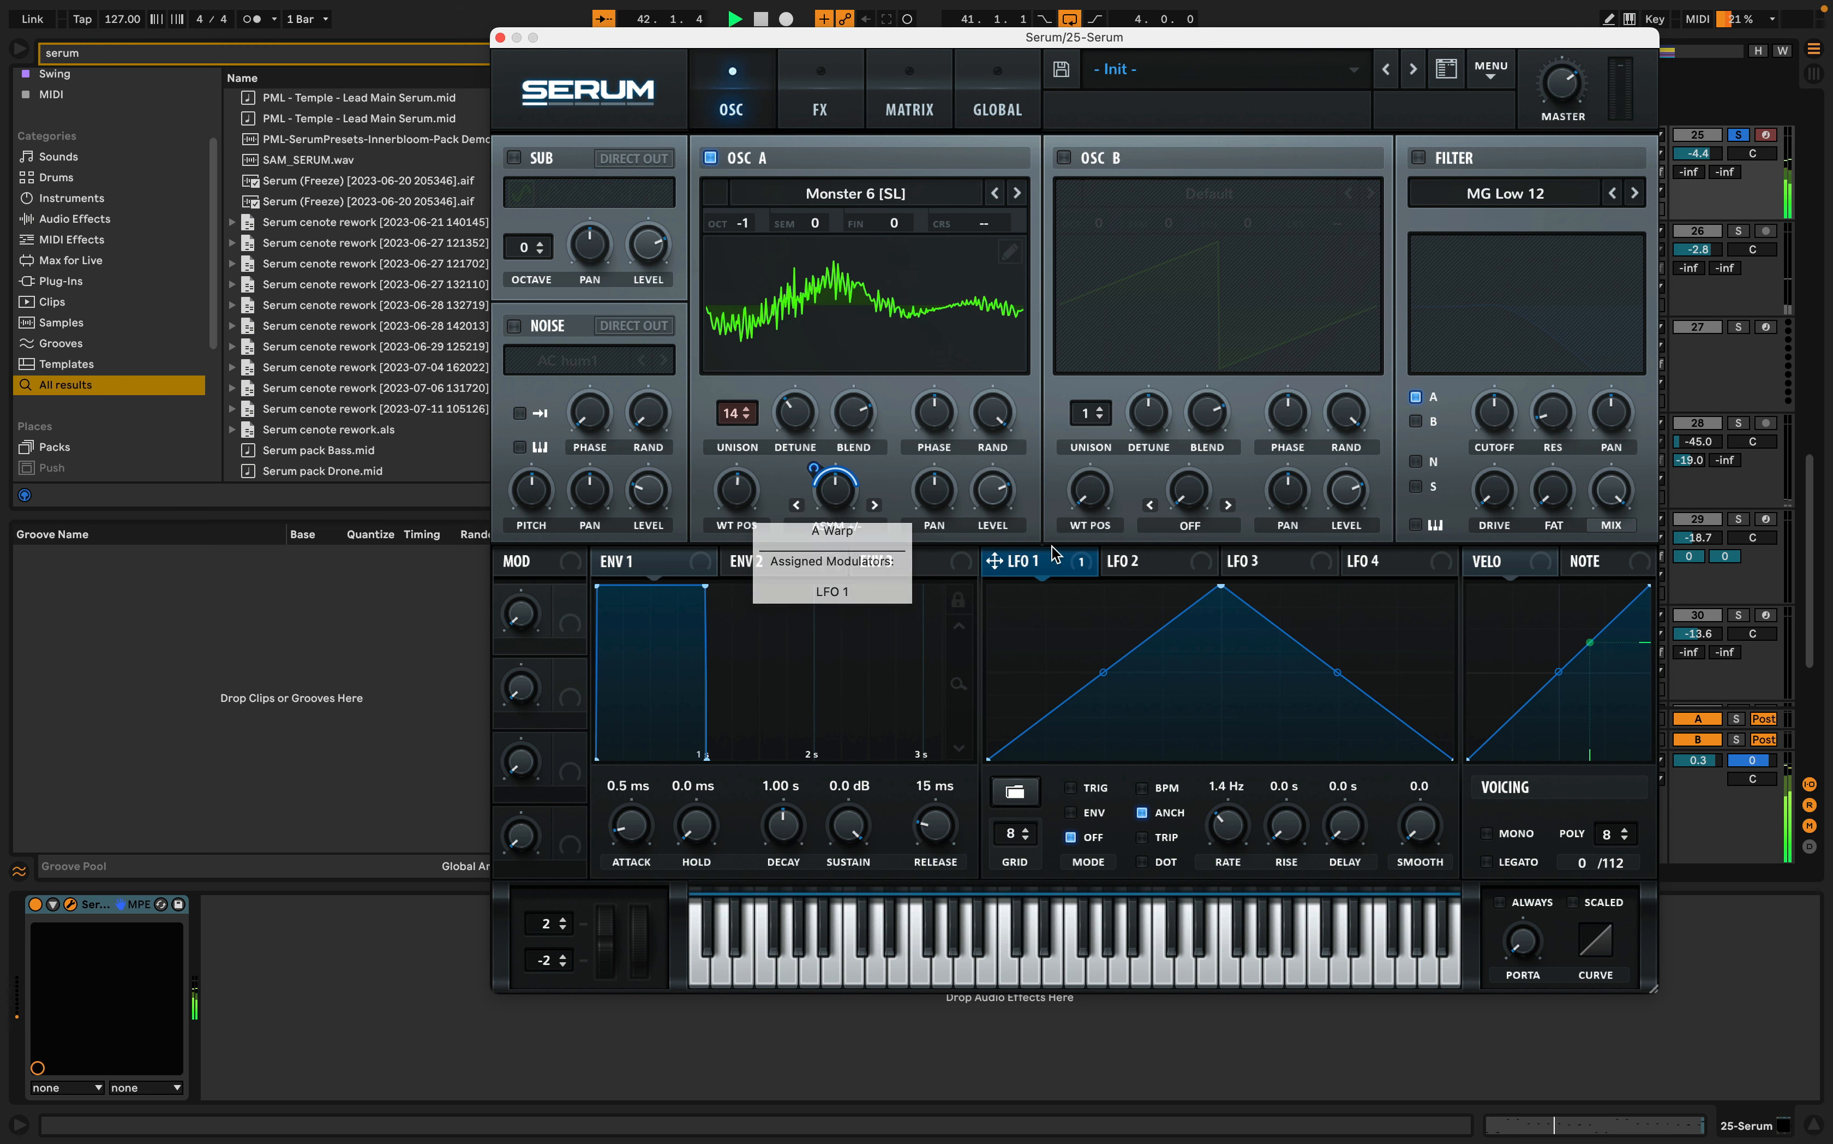
key(space)
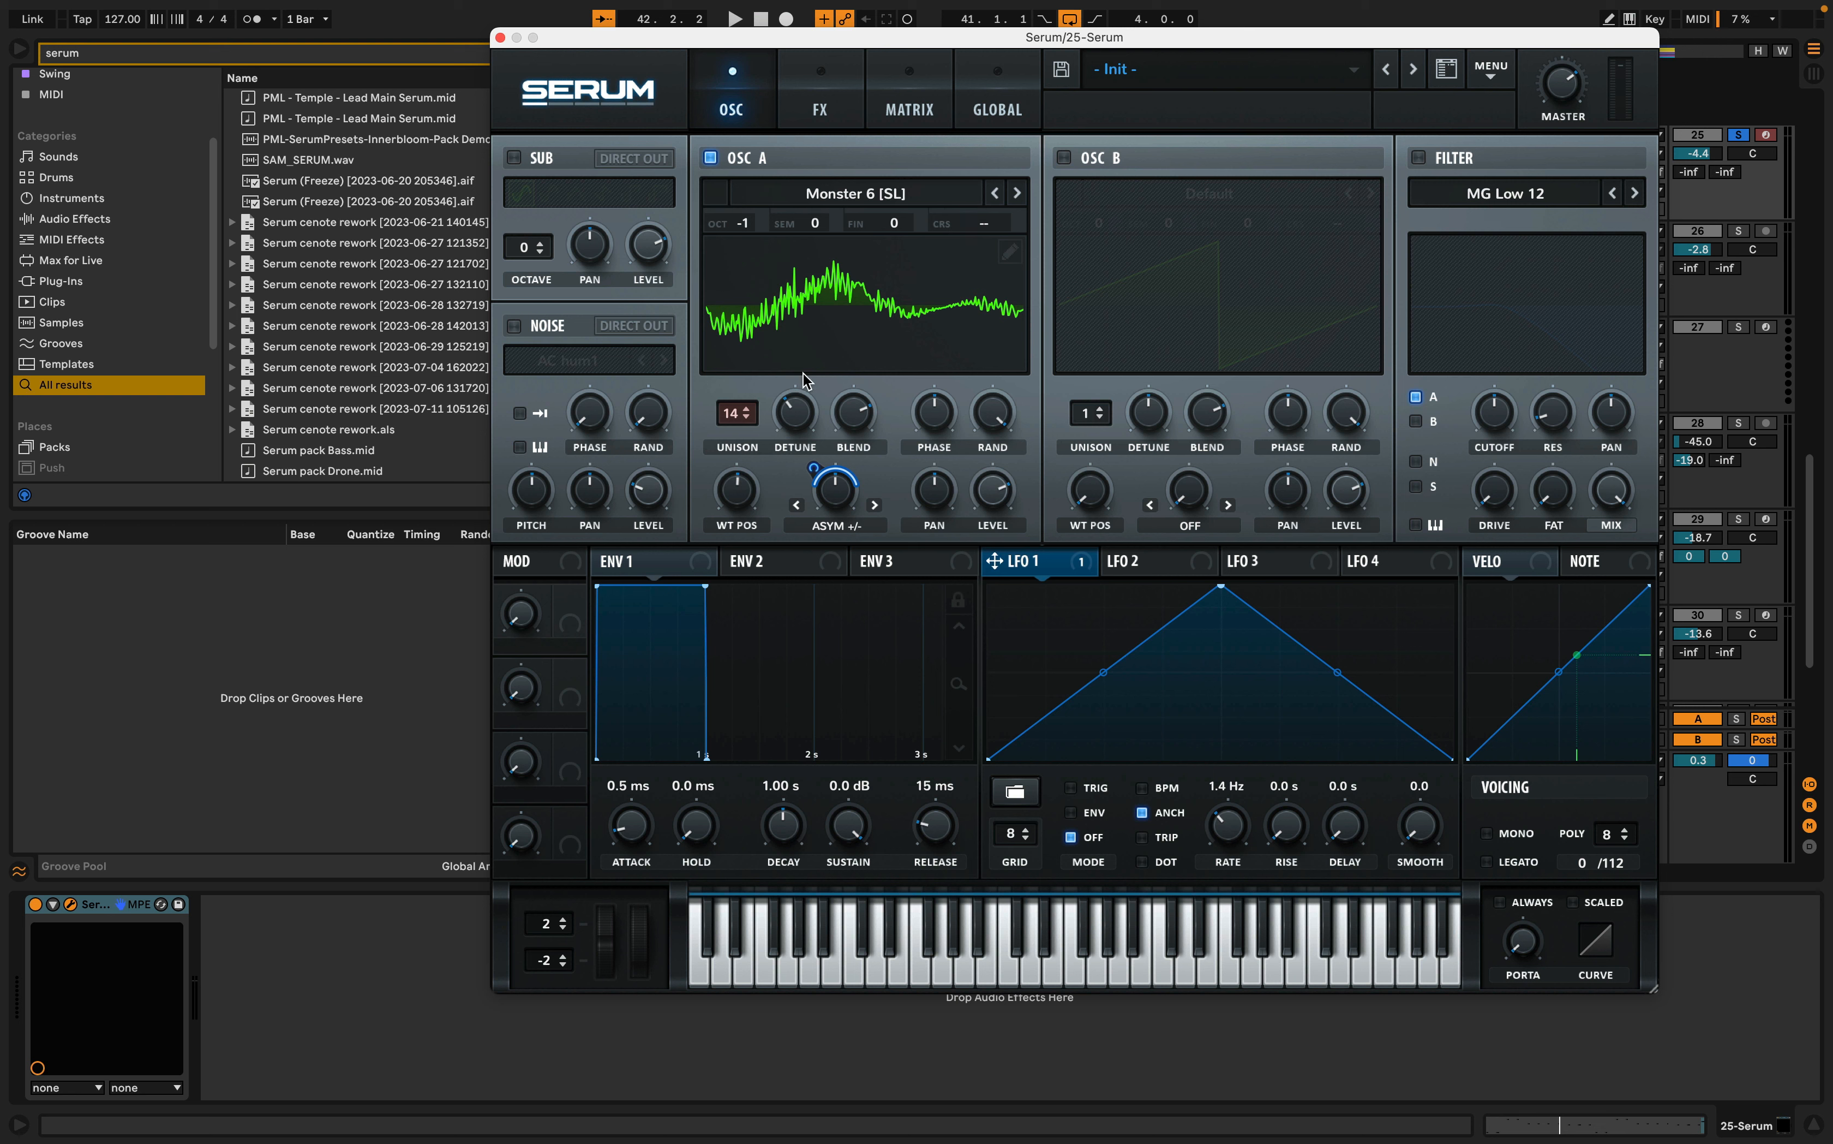
- Enable oscillator B with the digital wavetable Dist Fwapper SQ, 14 unison voices and lower detune
click(1063, 159)
click(1209, 198)
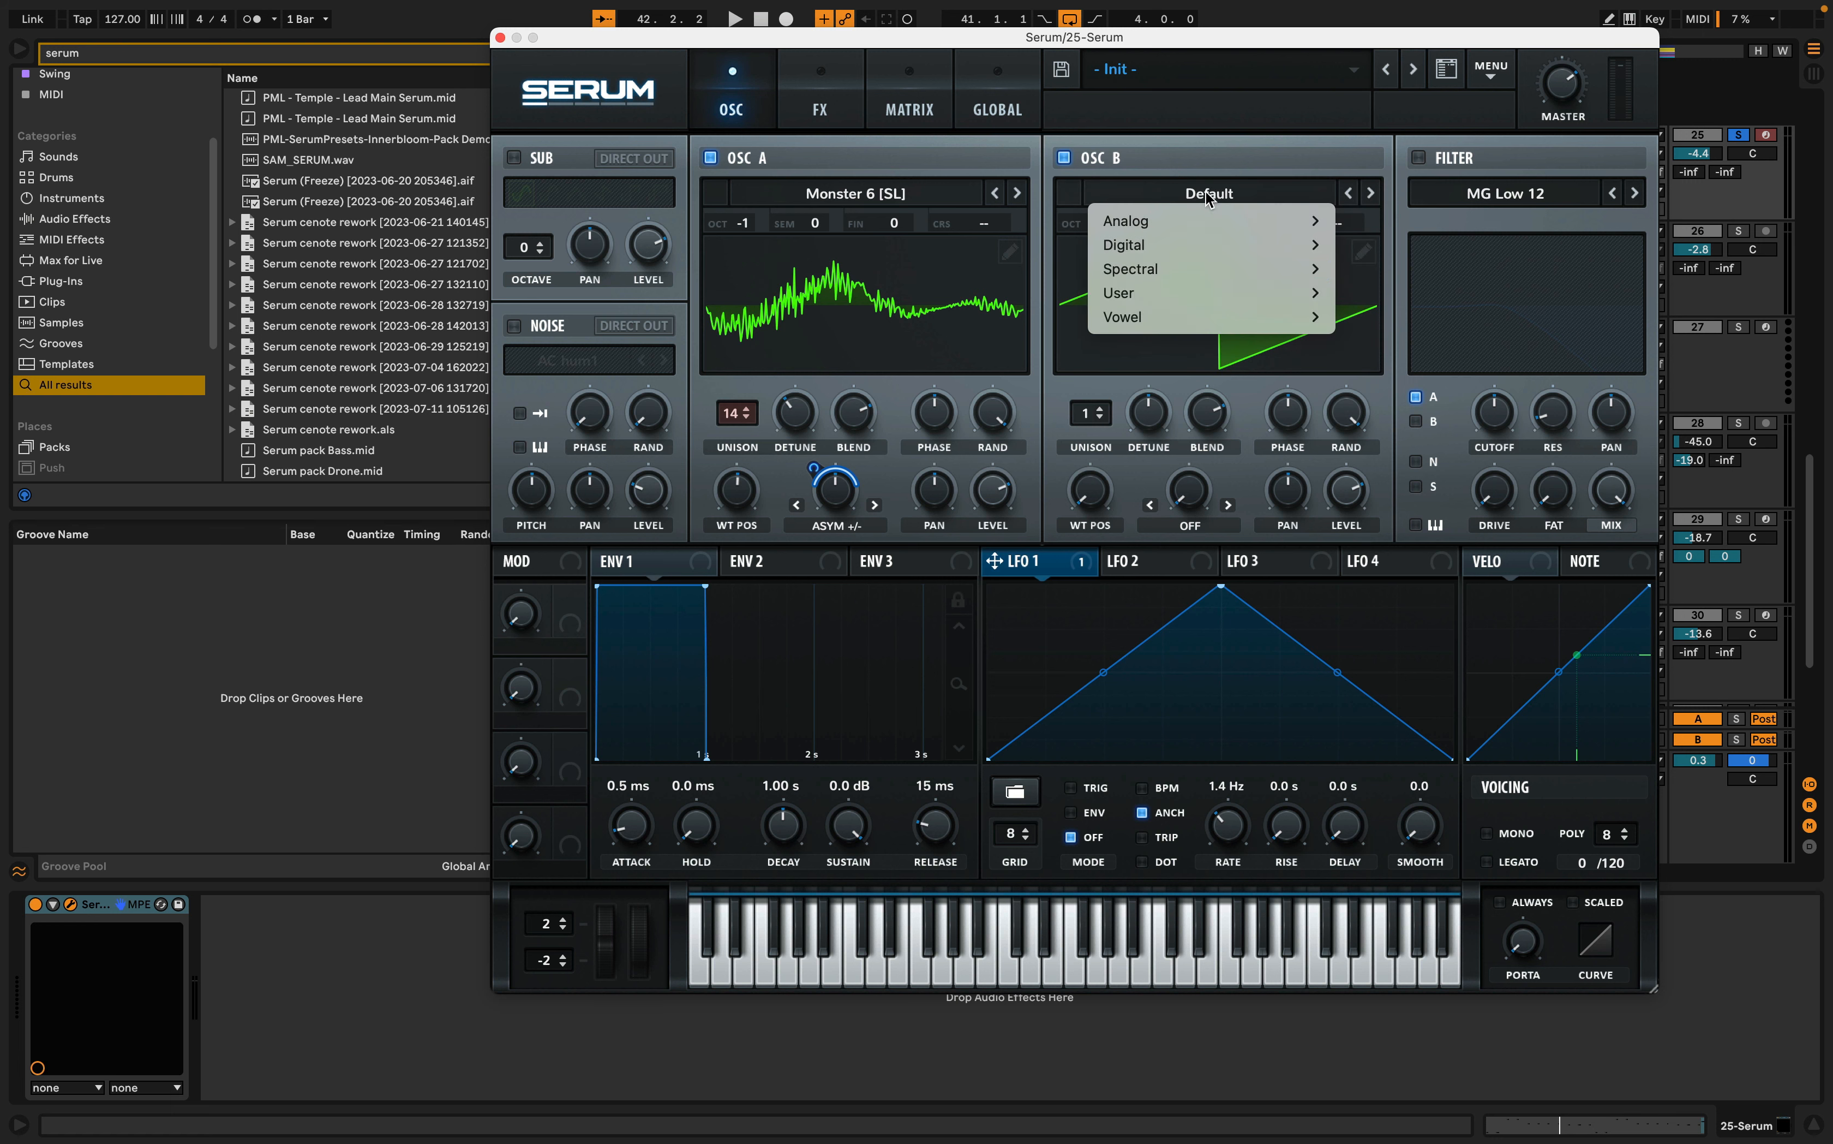
mouse_move(1207, 247)
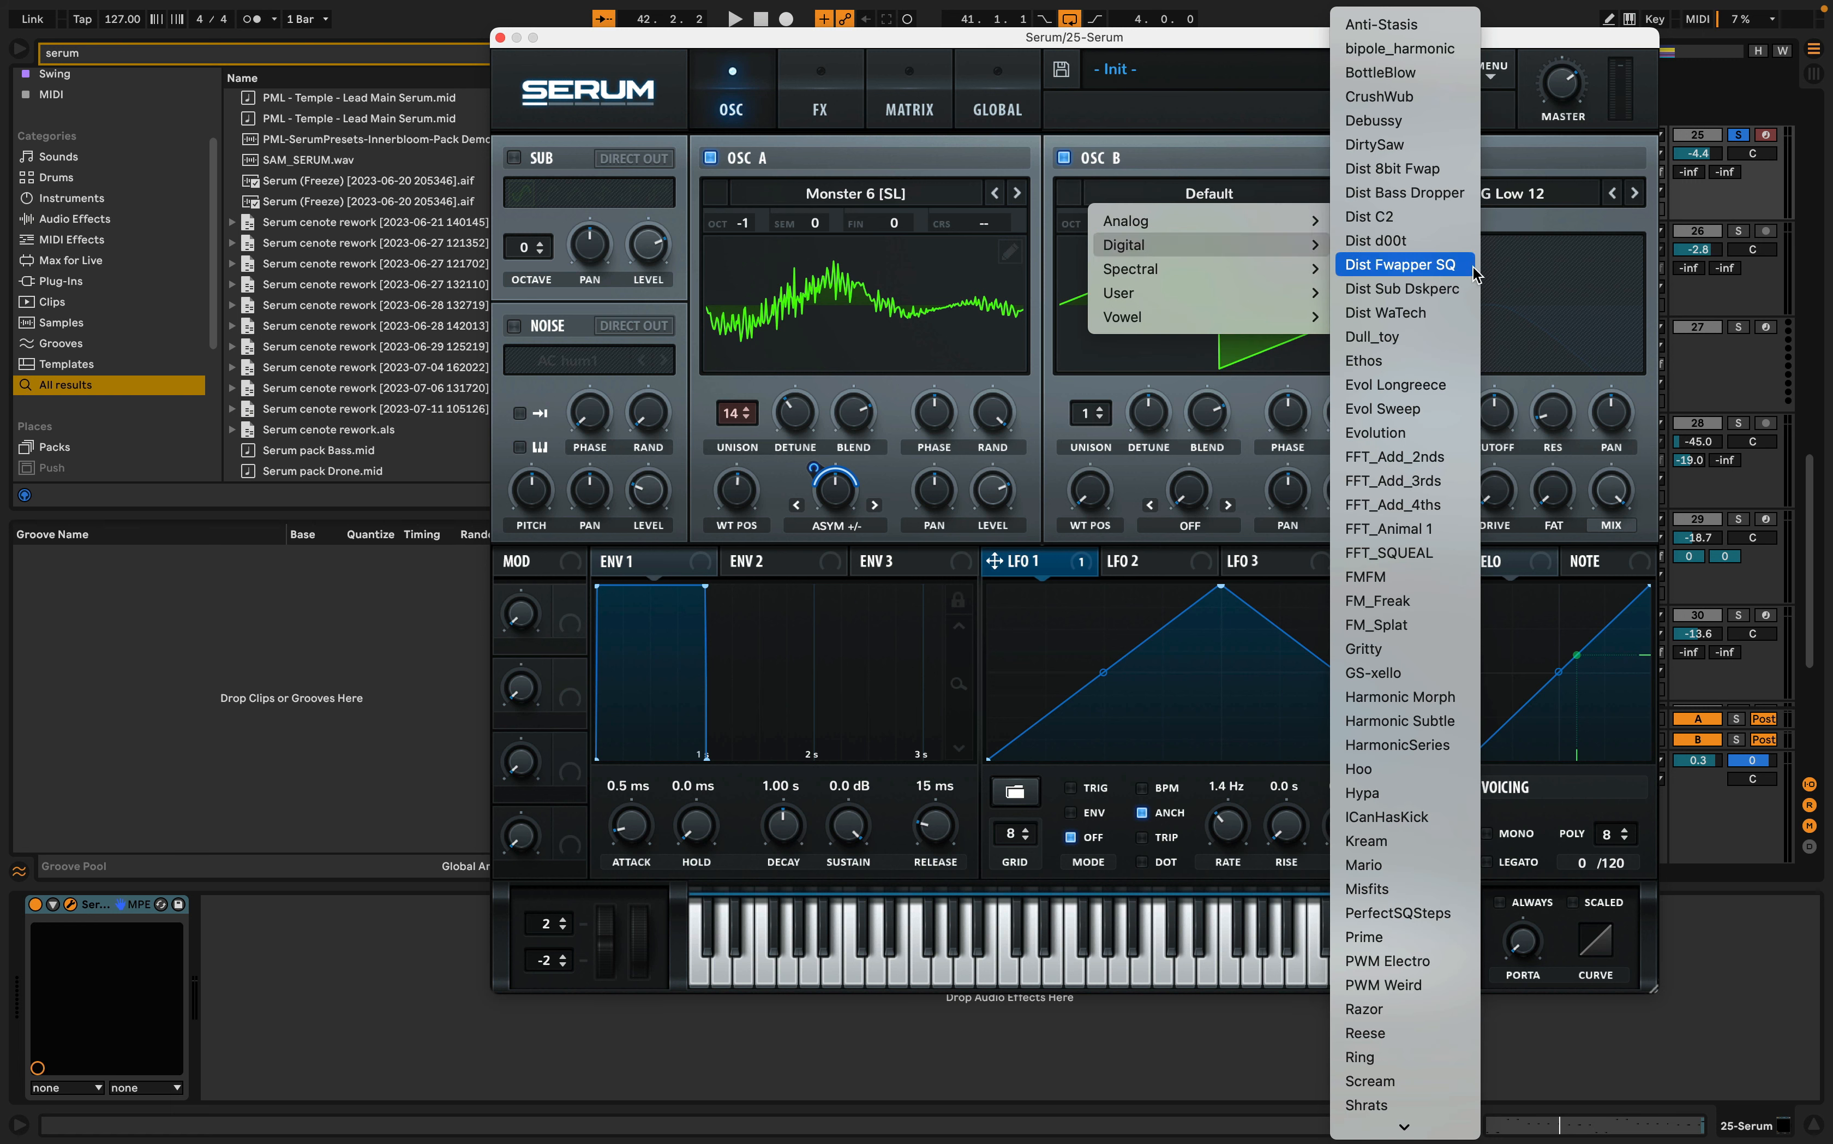
click(1402, 265)
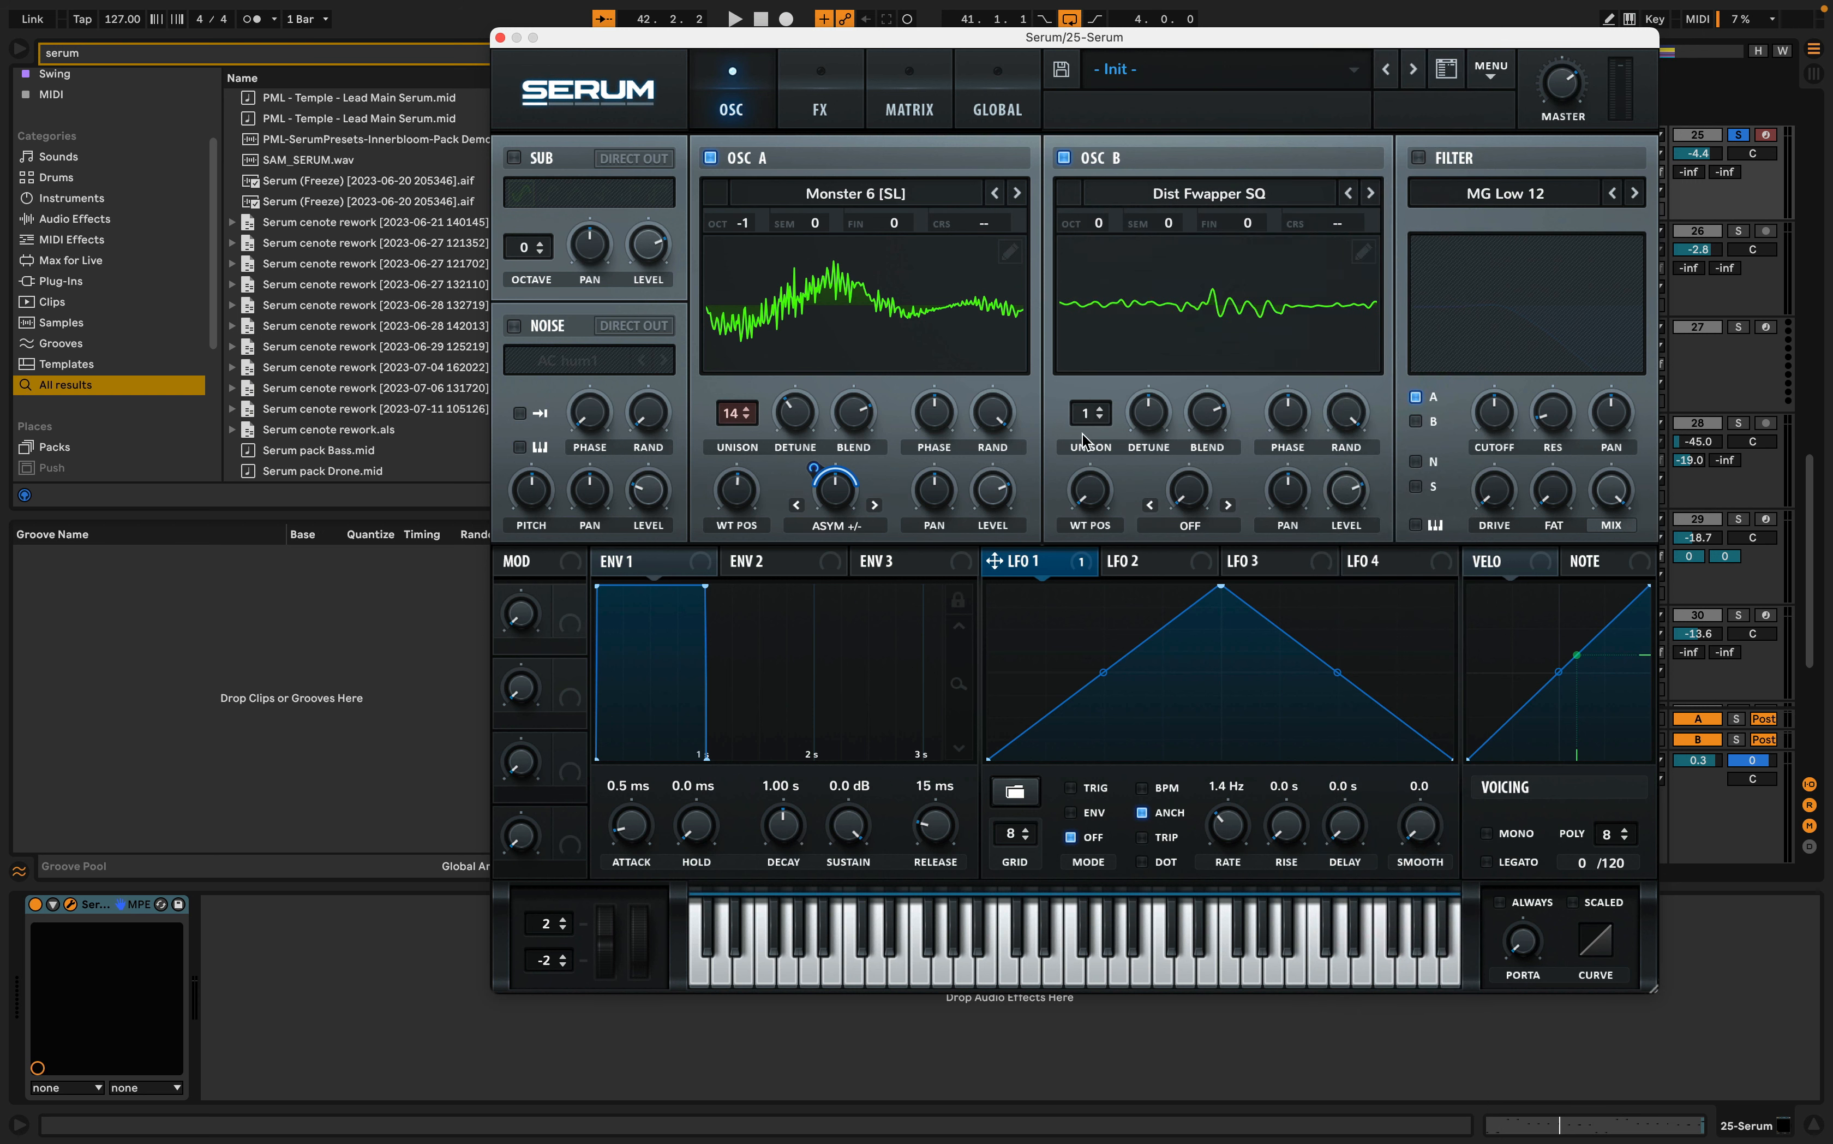
drag(1086, 418, 1103, 154)
mouse_move(1158, 396)
mouse_down()
mouse_move(1158, 450)
mouse_move(1149, 432)
mouse_up()
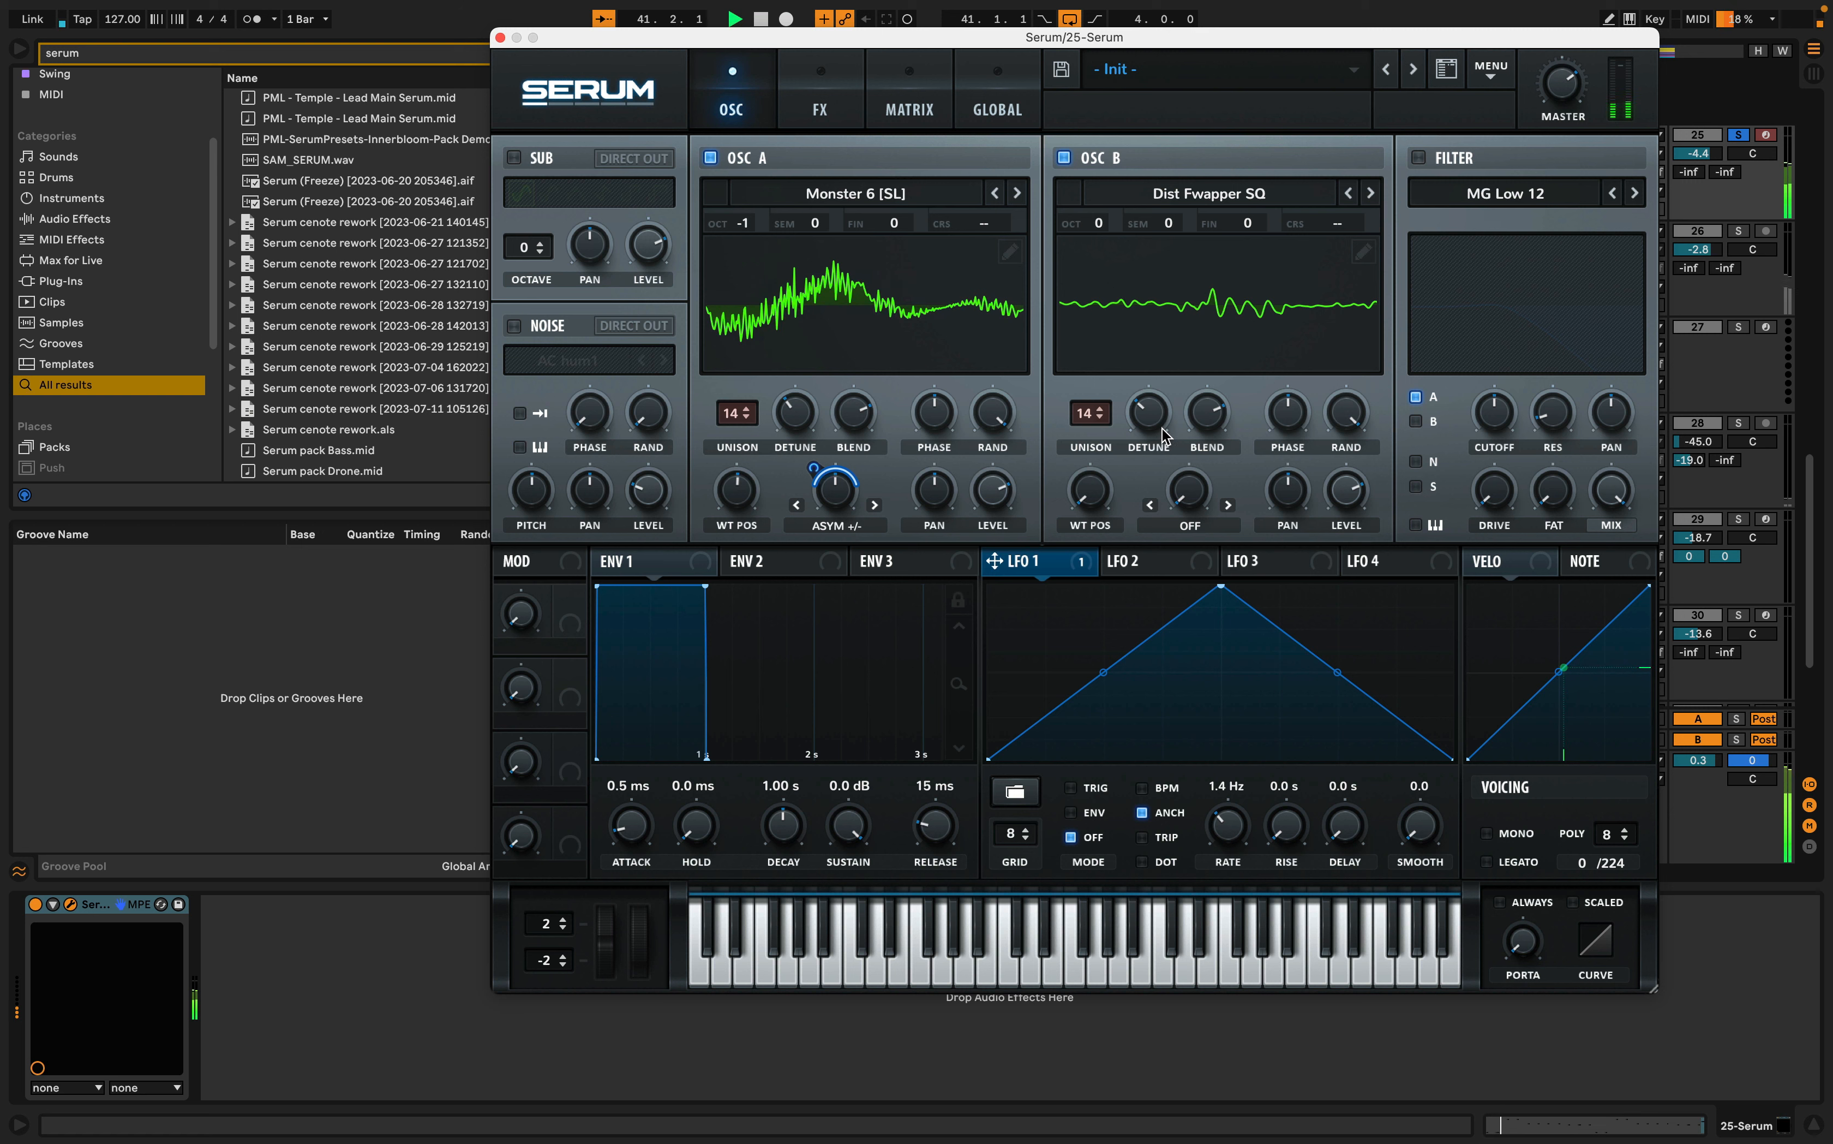
- Turn off oscillator A to audition oscillator B alone and raise B's wavetable position to 113
click(711, 157)
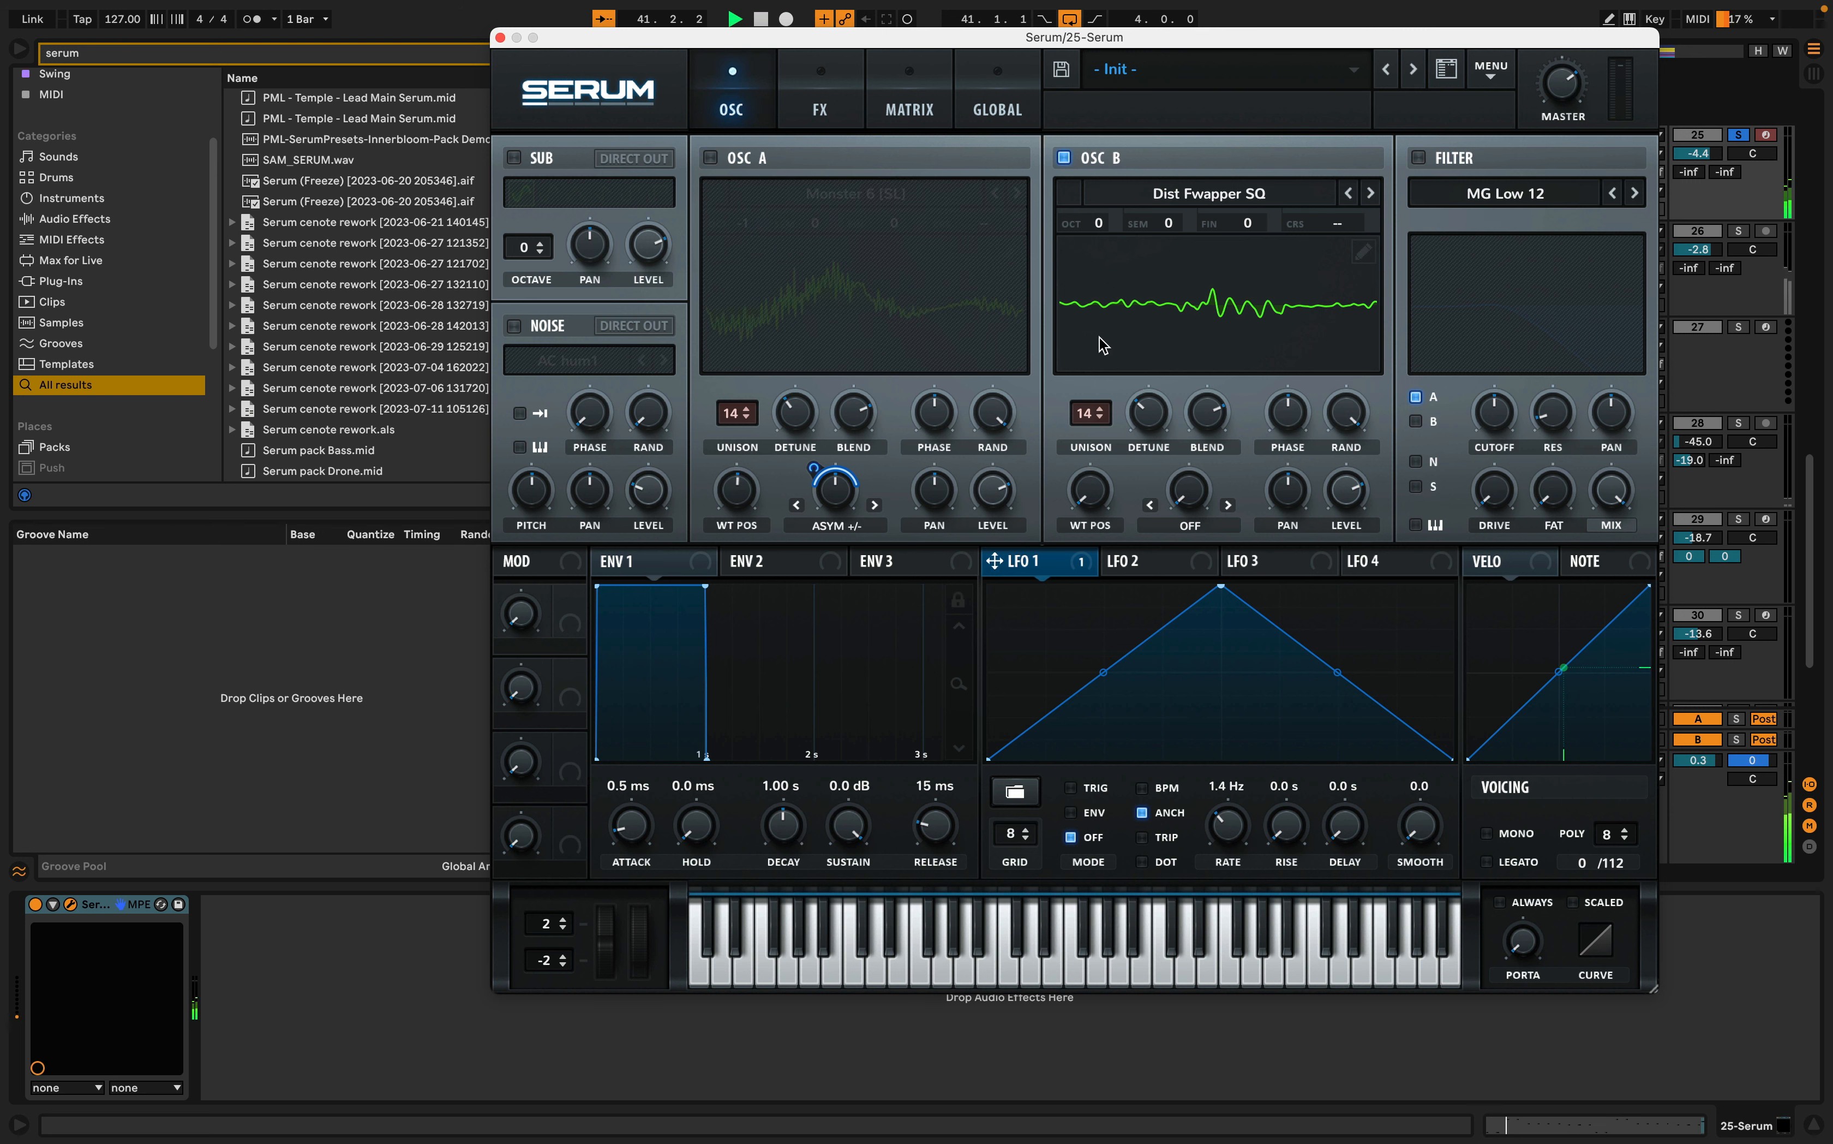
key(space)
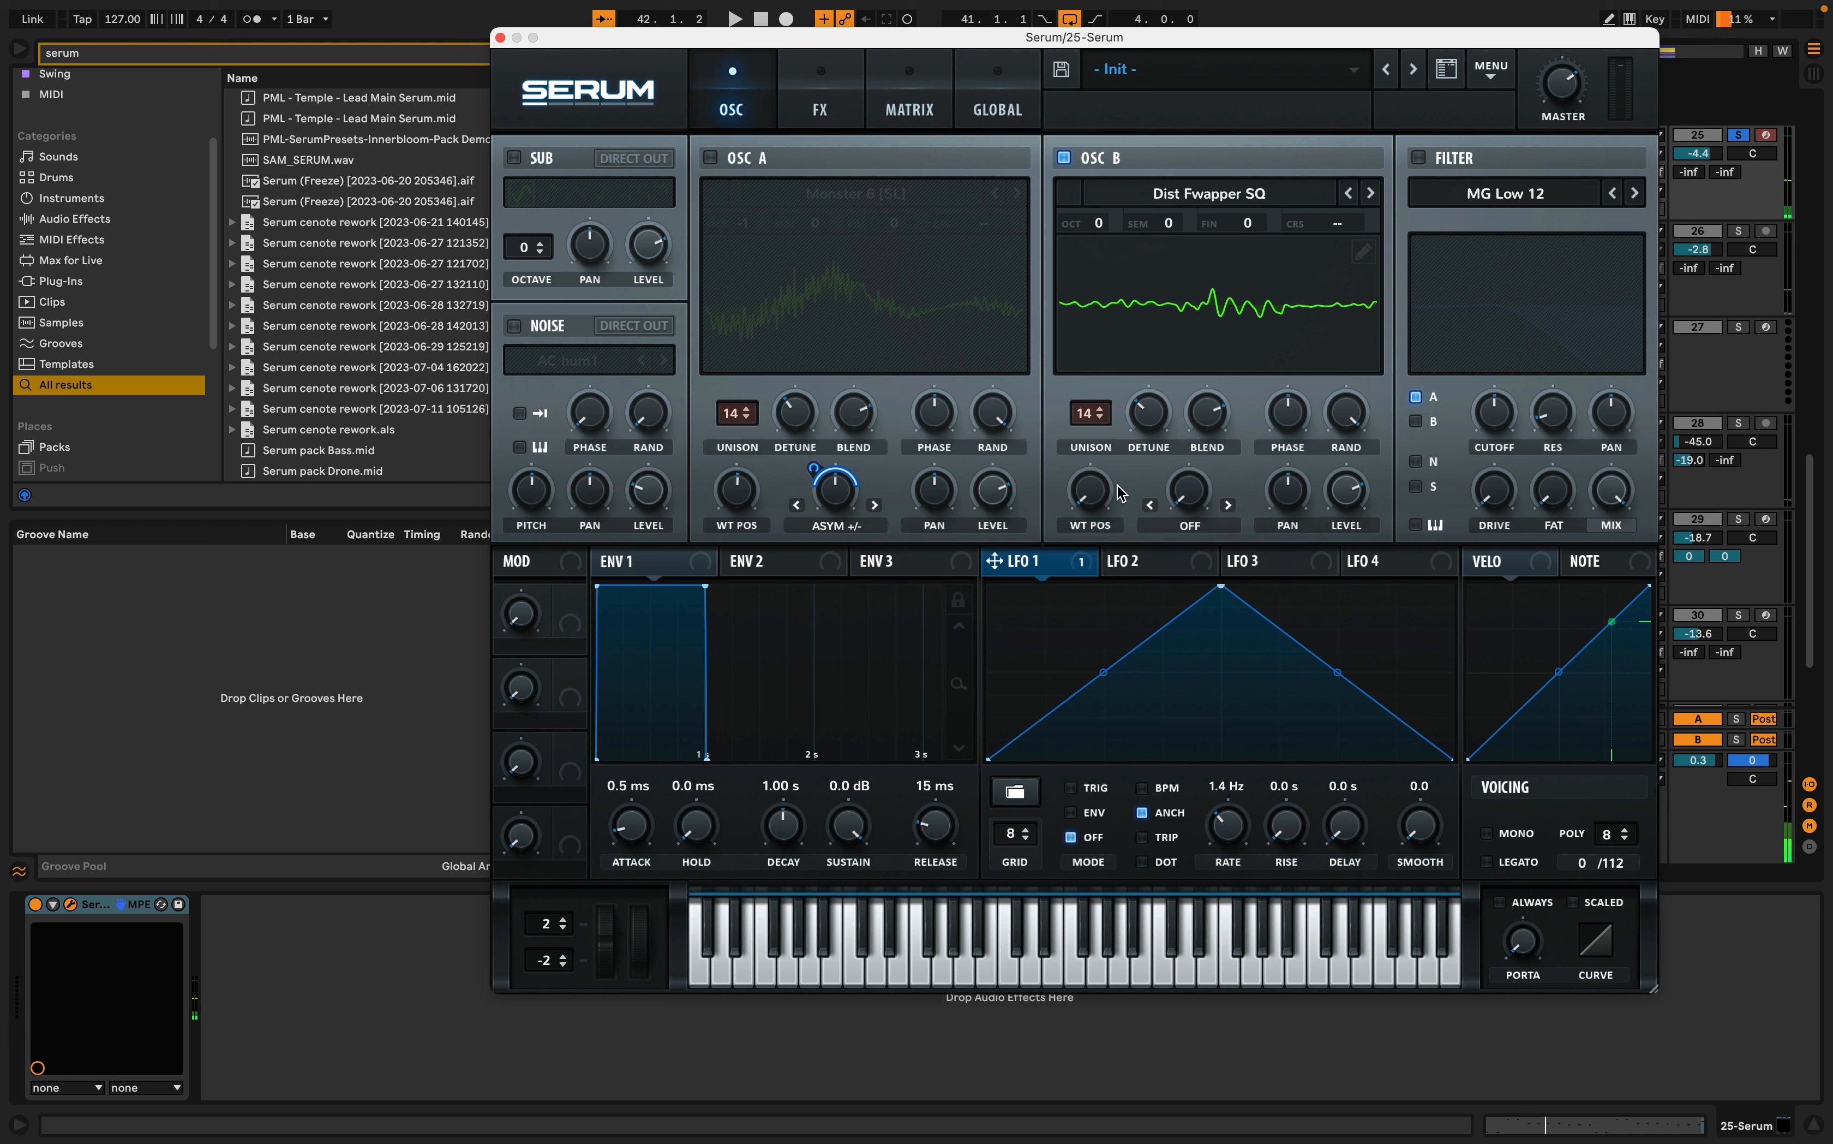
drag(1087, 499, 1110, 415)
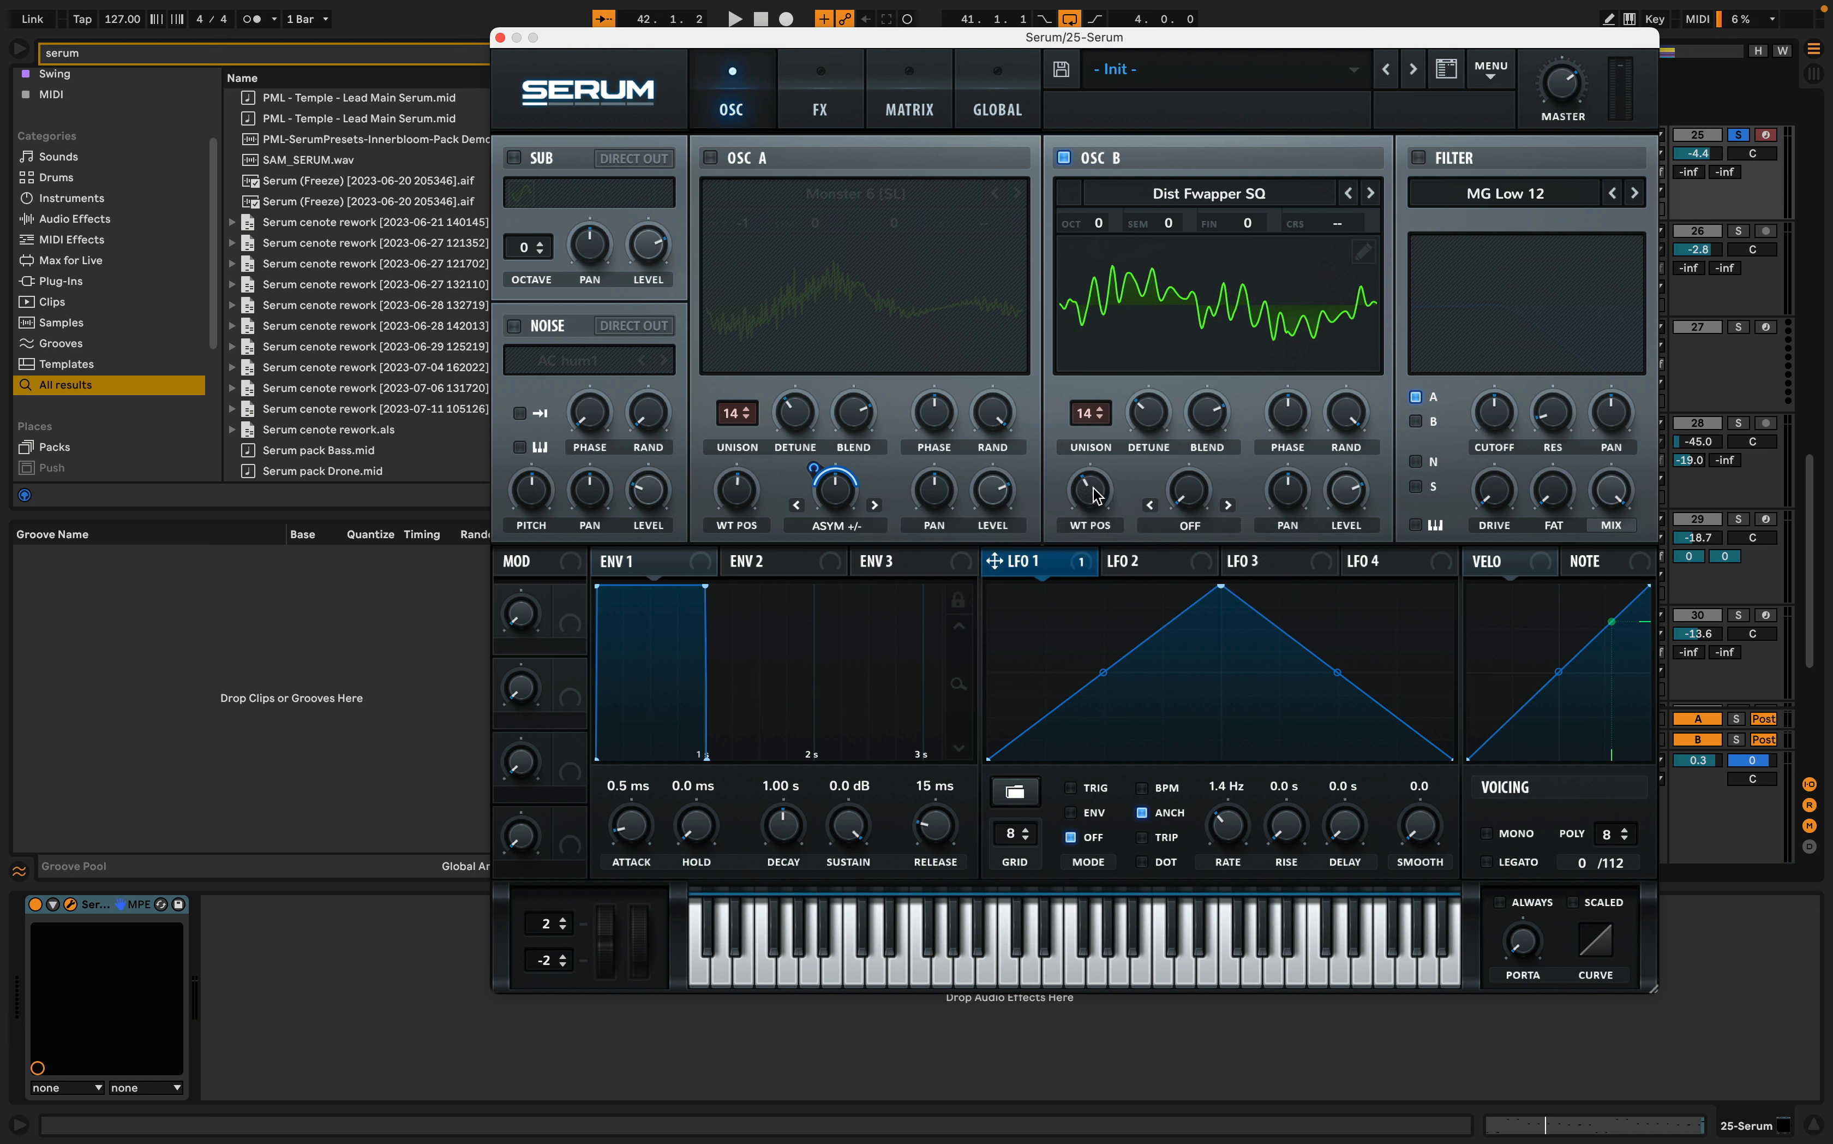
key(space)
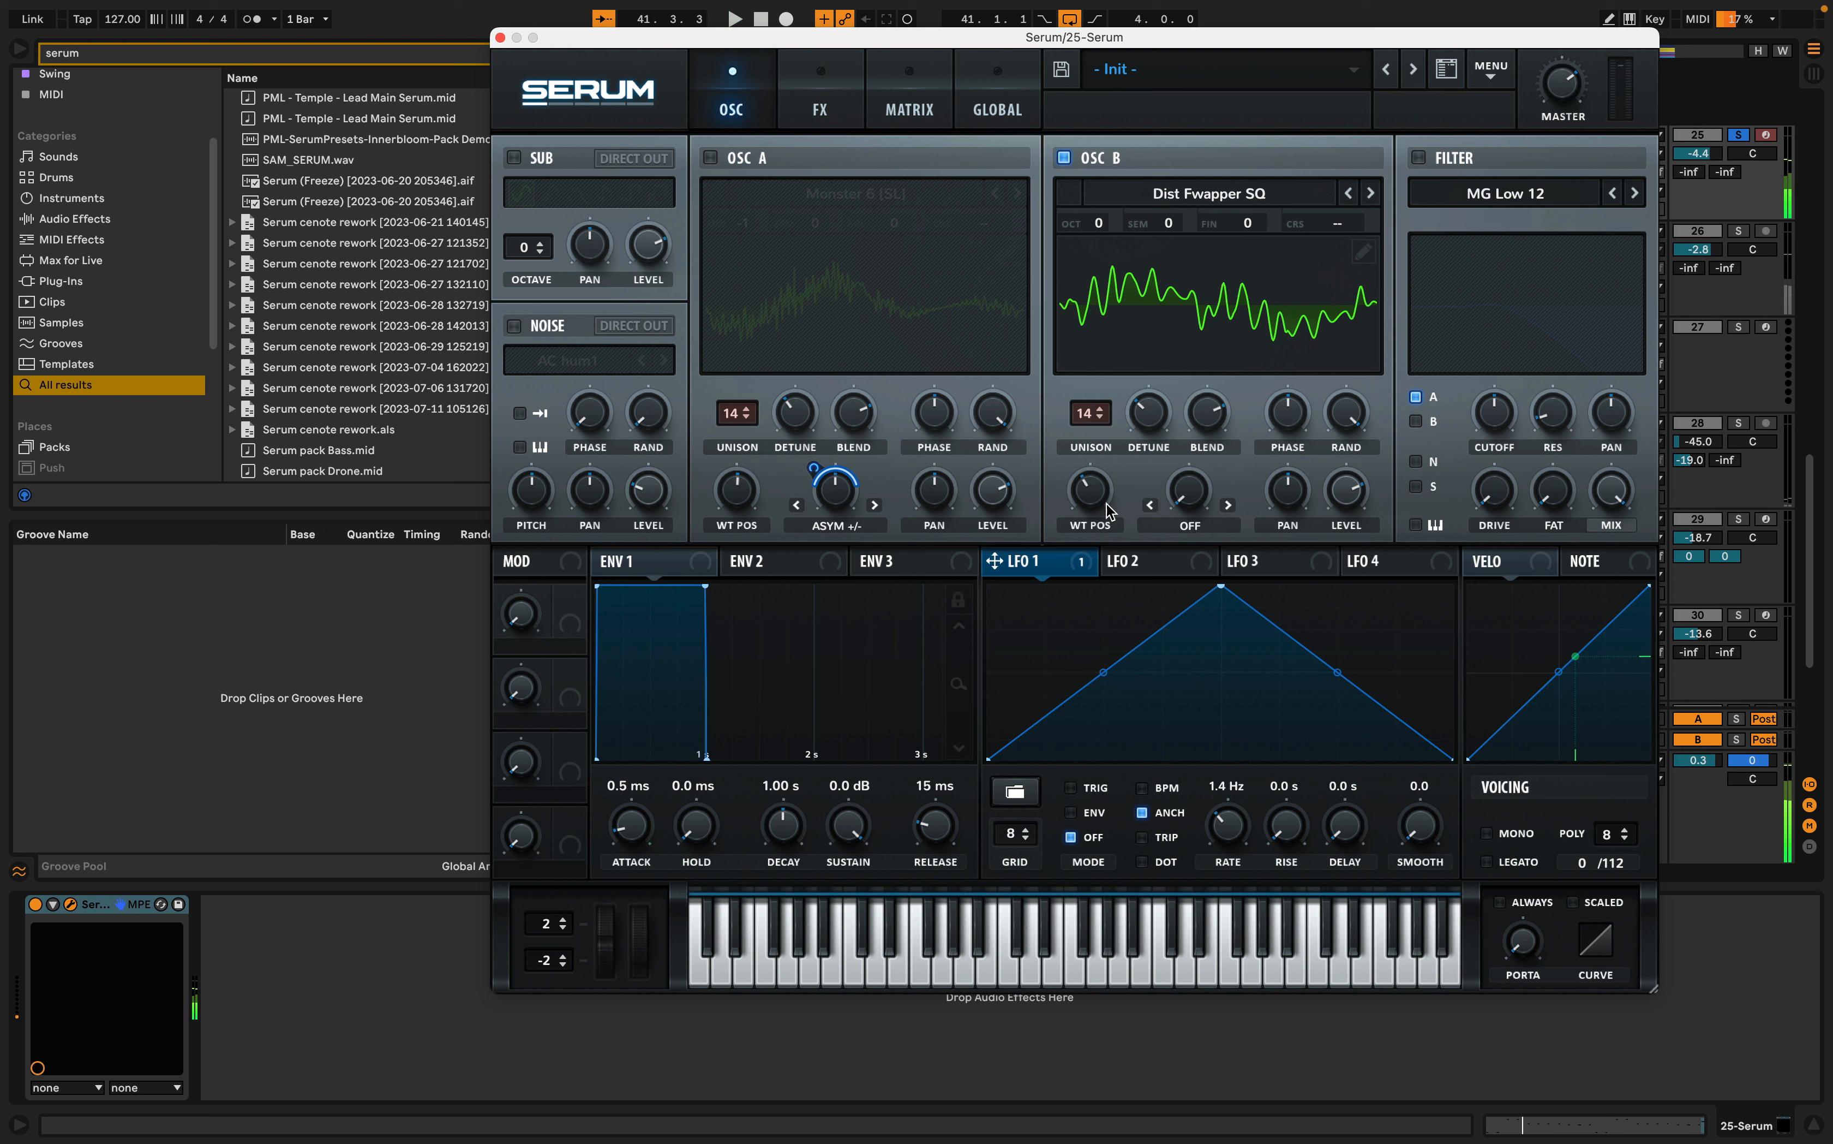
drag(1103, 507, 1105, 497)
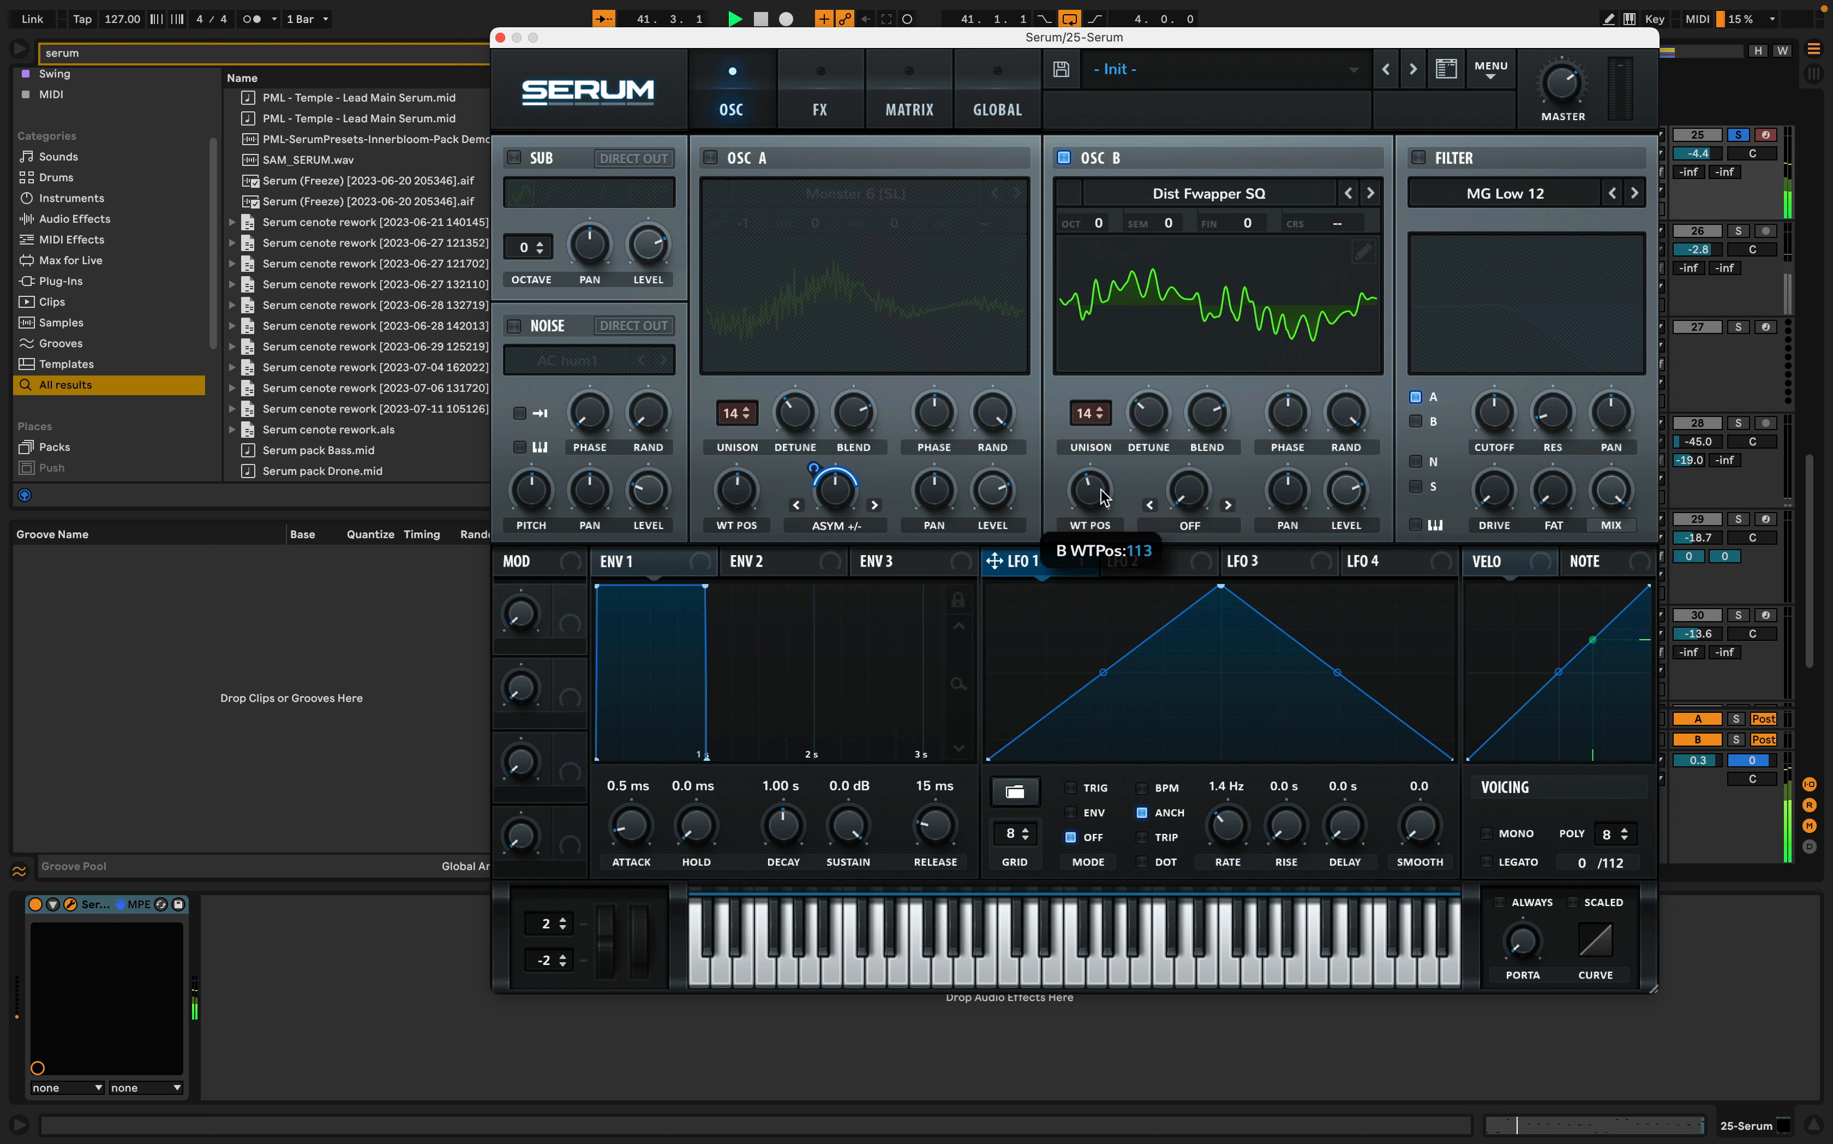
- Set oscillator B's warp mode to Bend +/- and adjust its warp amount
click(1195, 528)
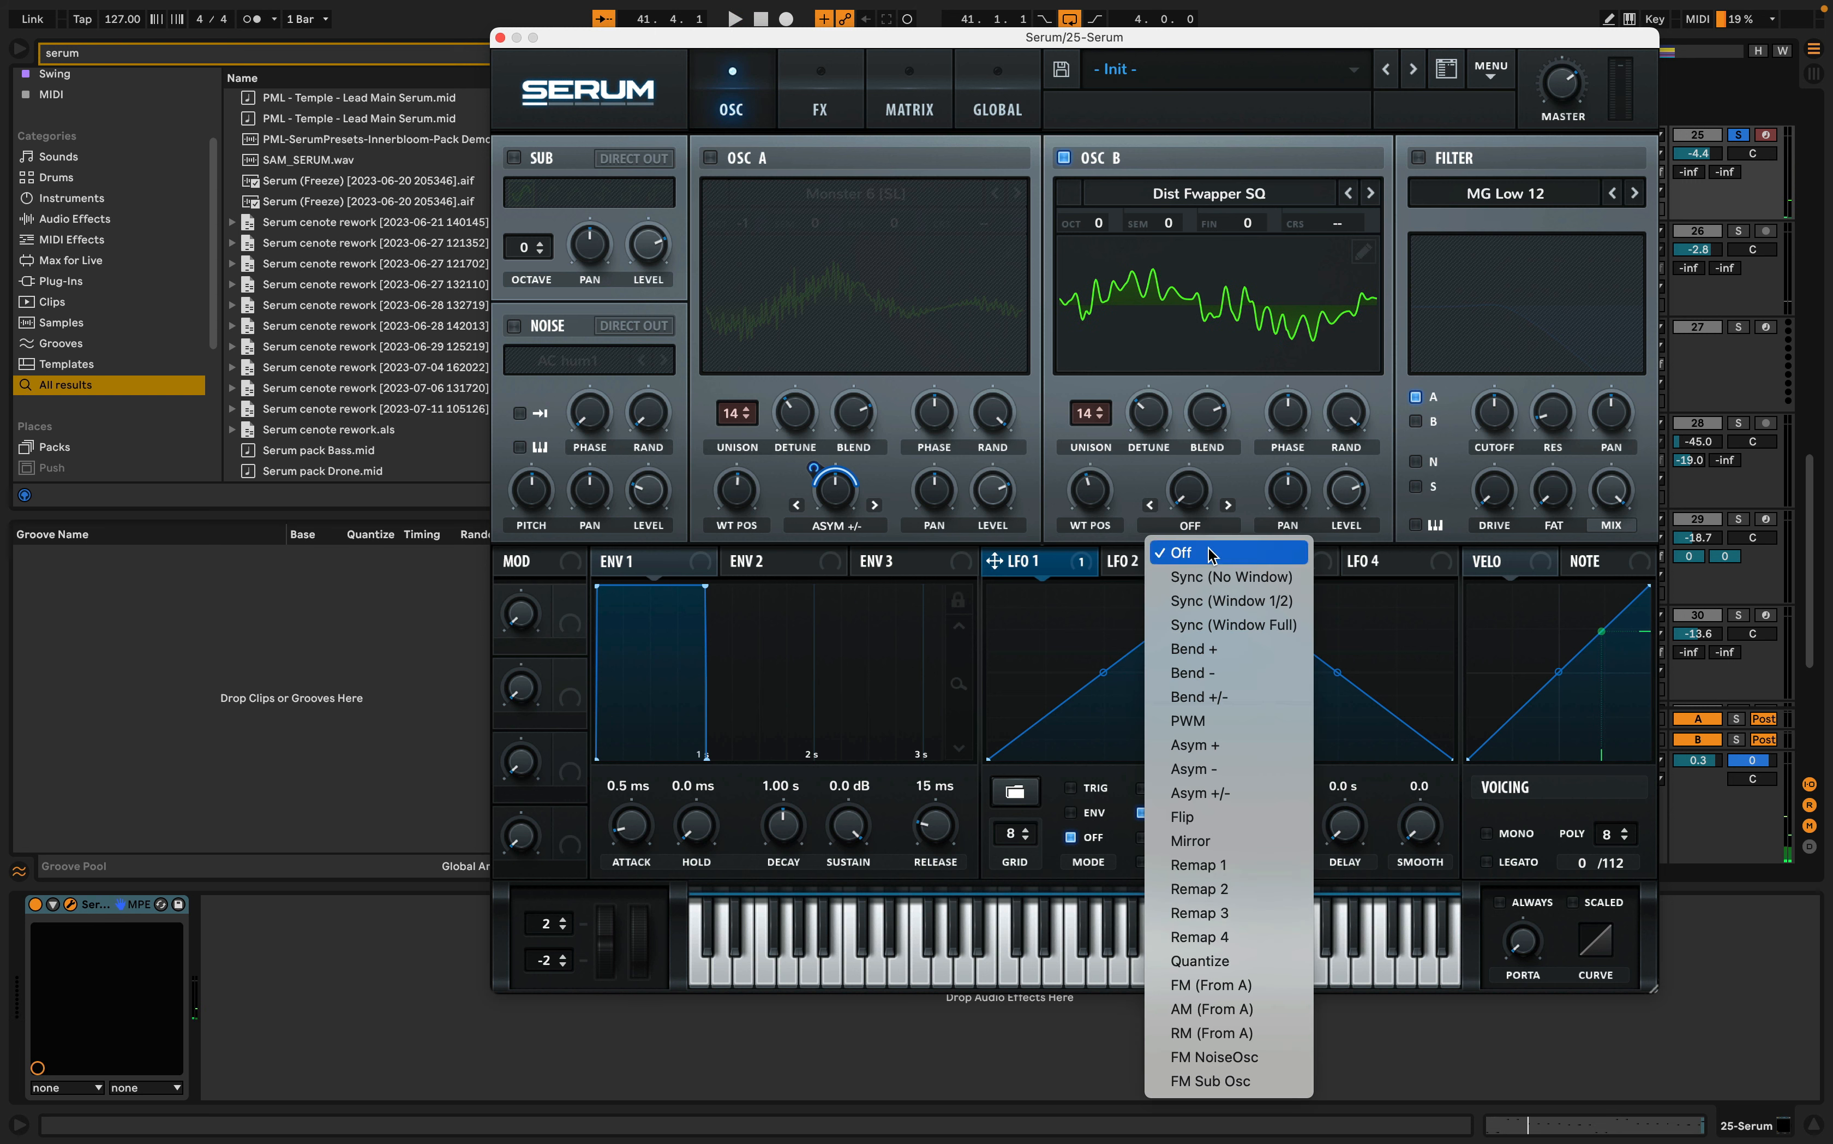
click(1231, 699)
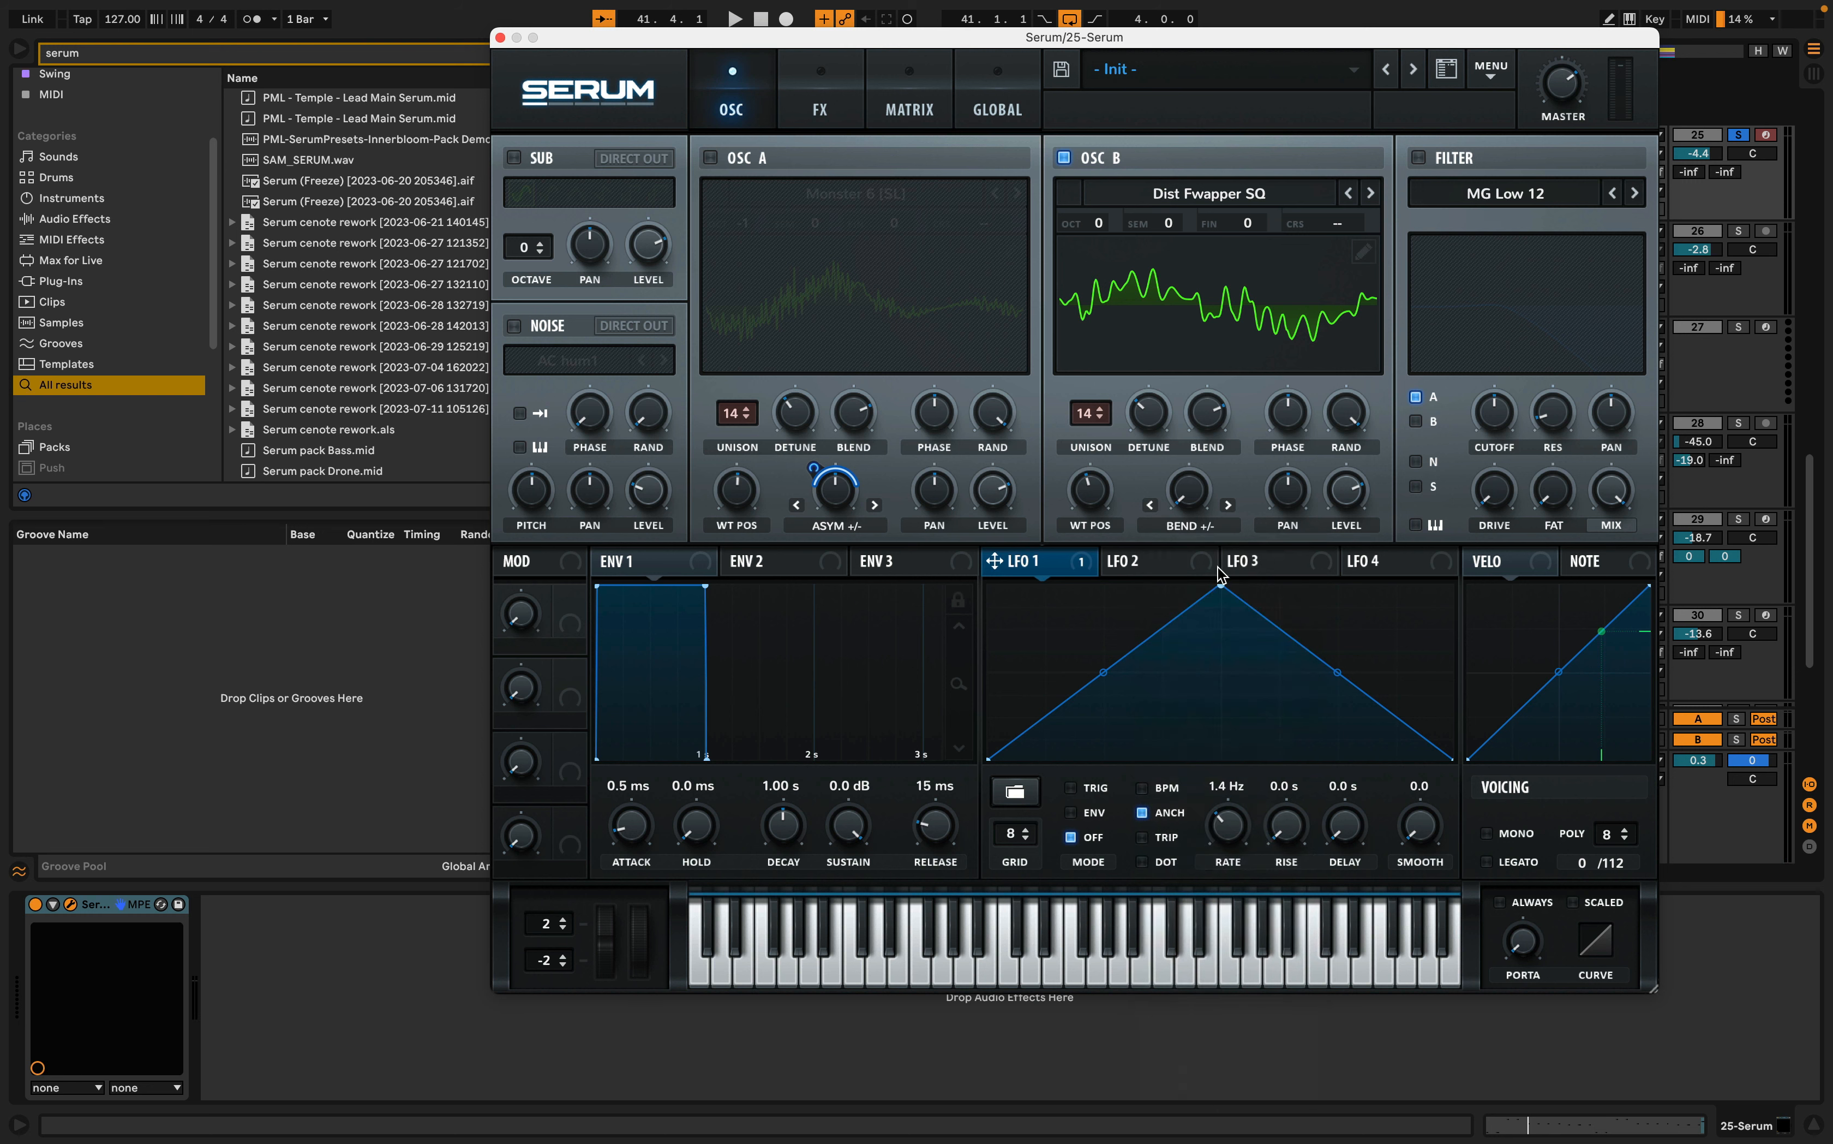
drag(1198, 492, 1189, 409)
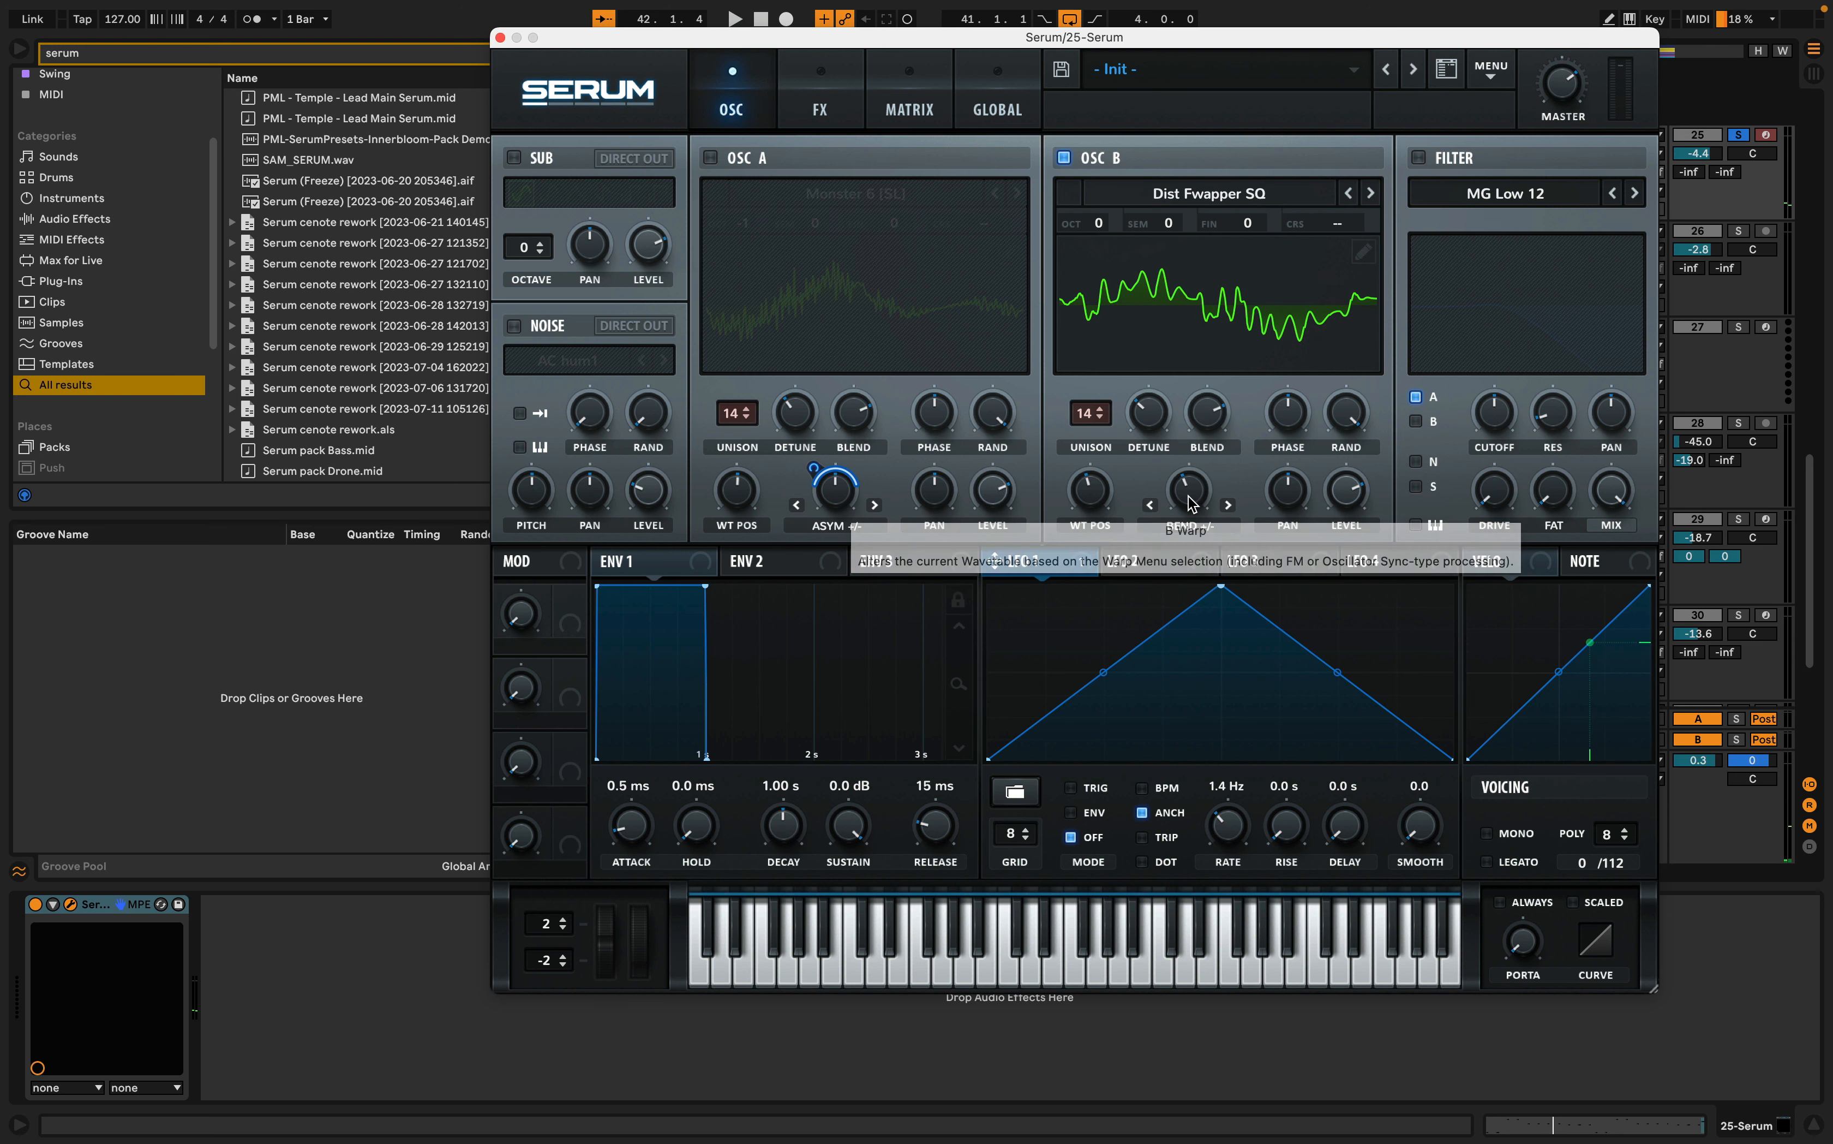
- Route Chaos1 to B Warp in the second modulation matrix slot with a moderate positive amount
click(903, 110)
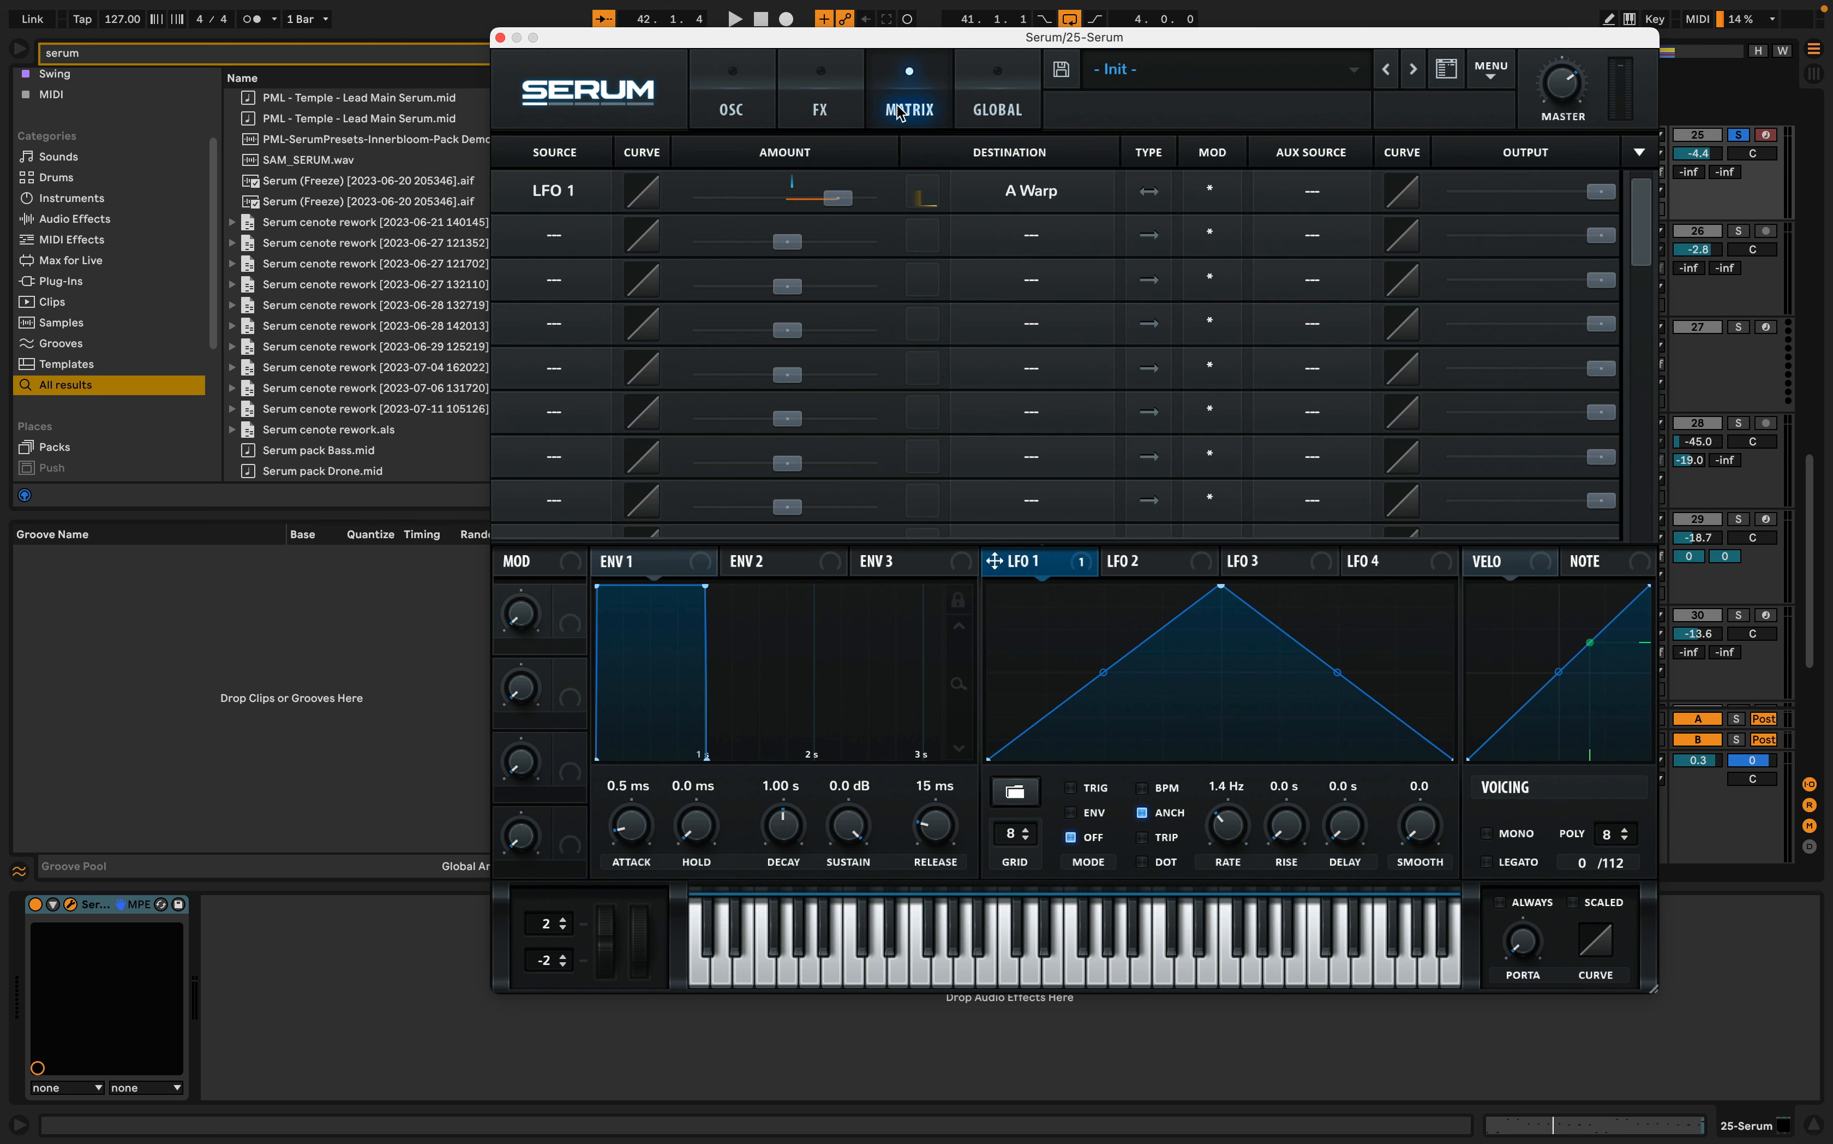
click(553, 237)
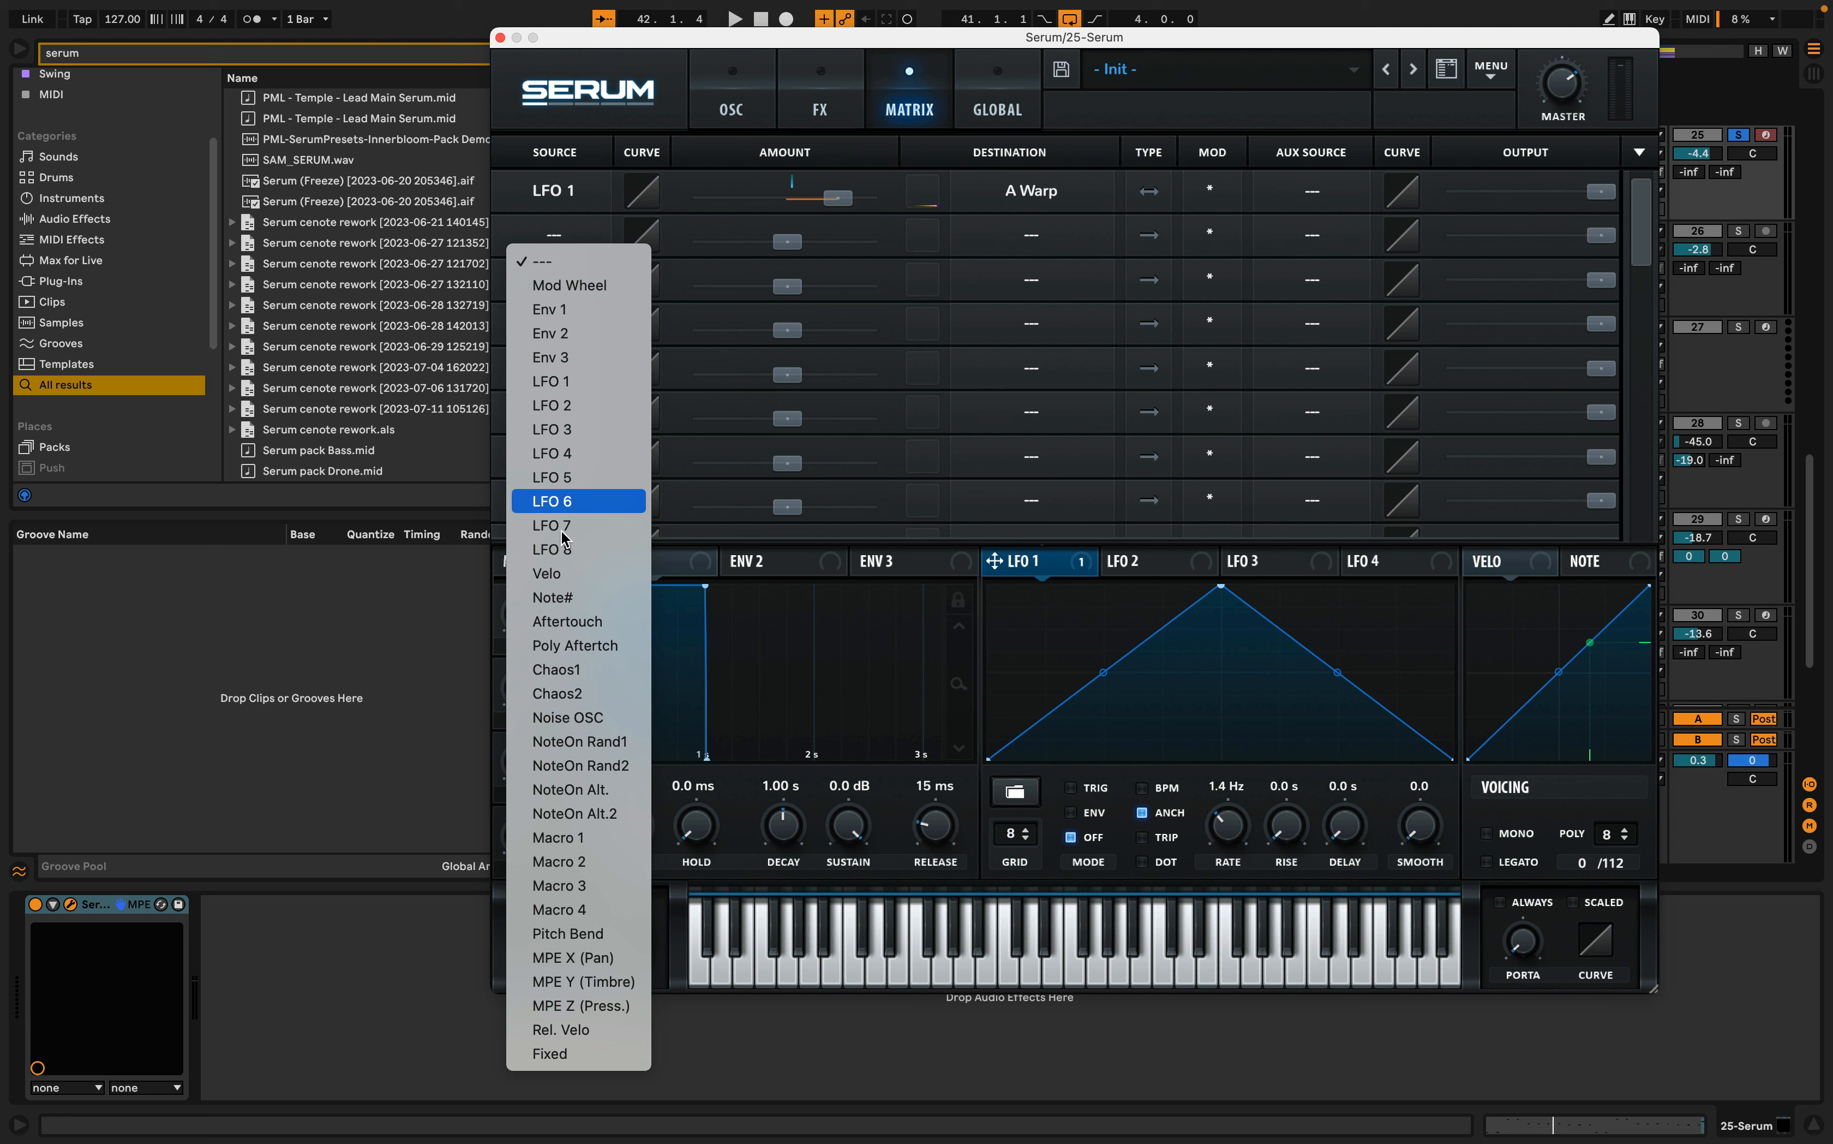
click(565, 672)
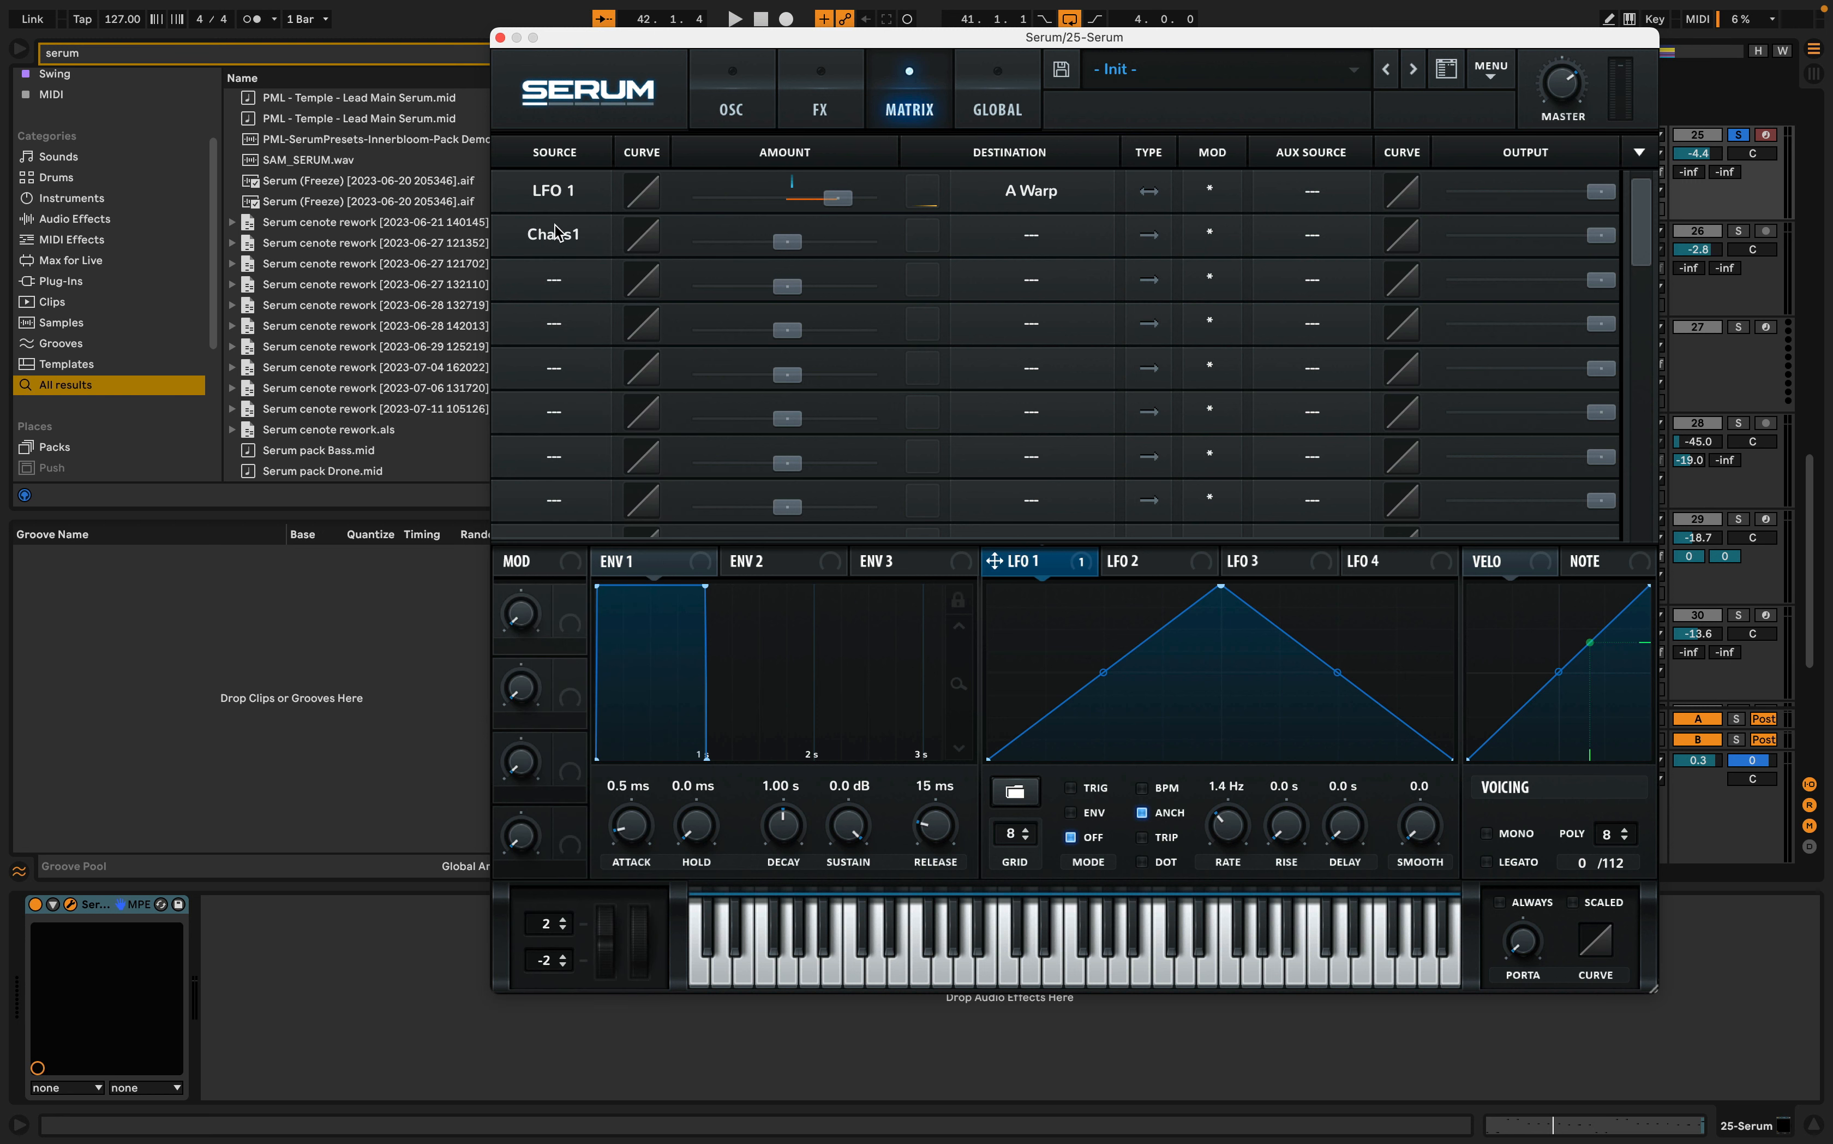
drag(809, 250, 862, 246)
click(1034, 240)
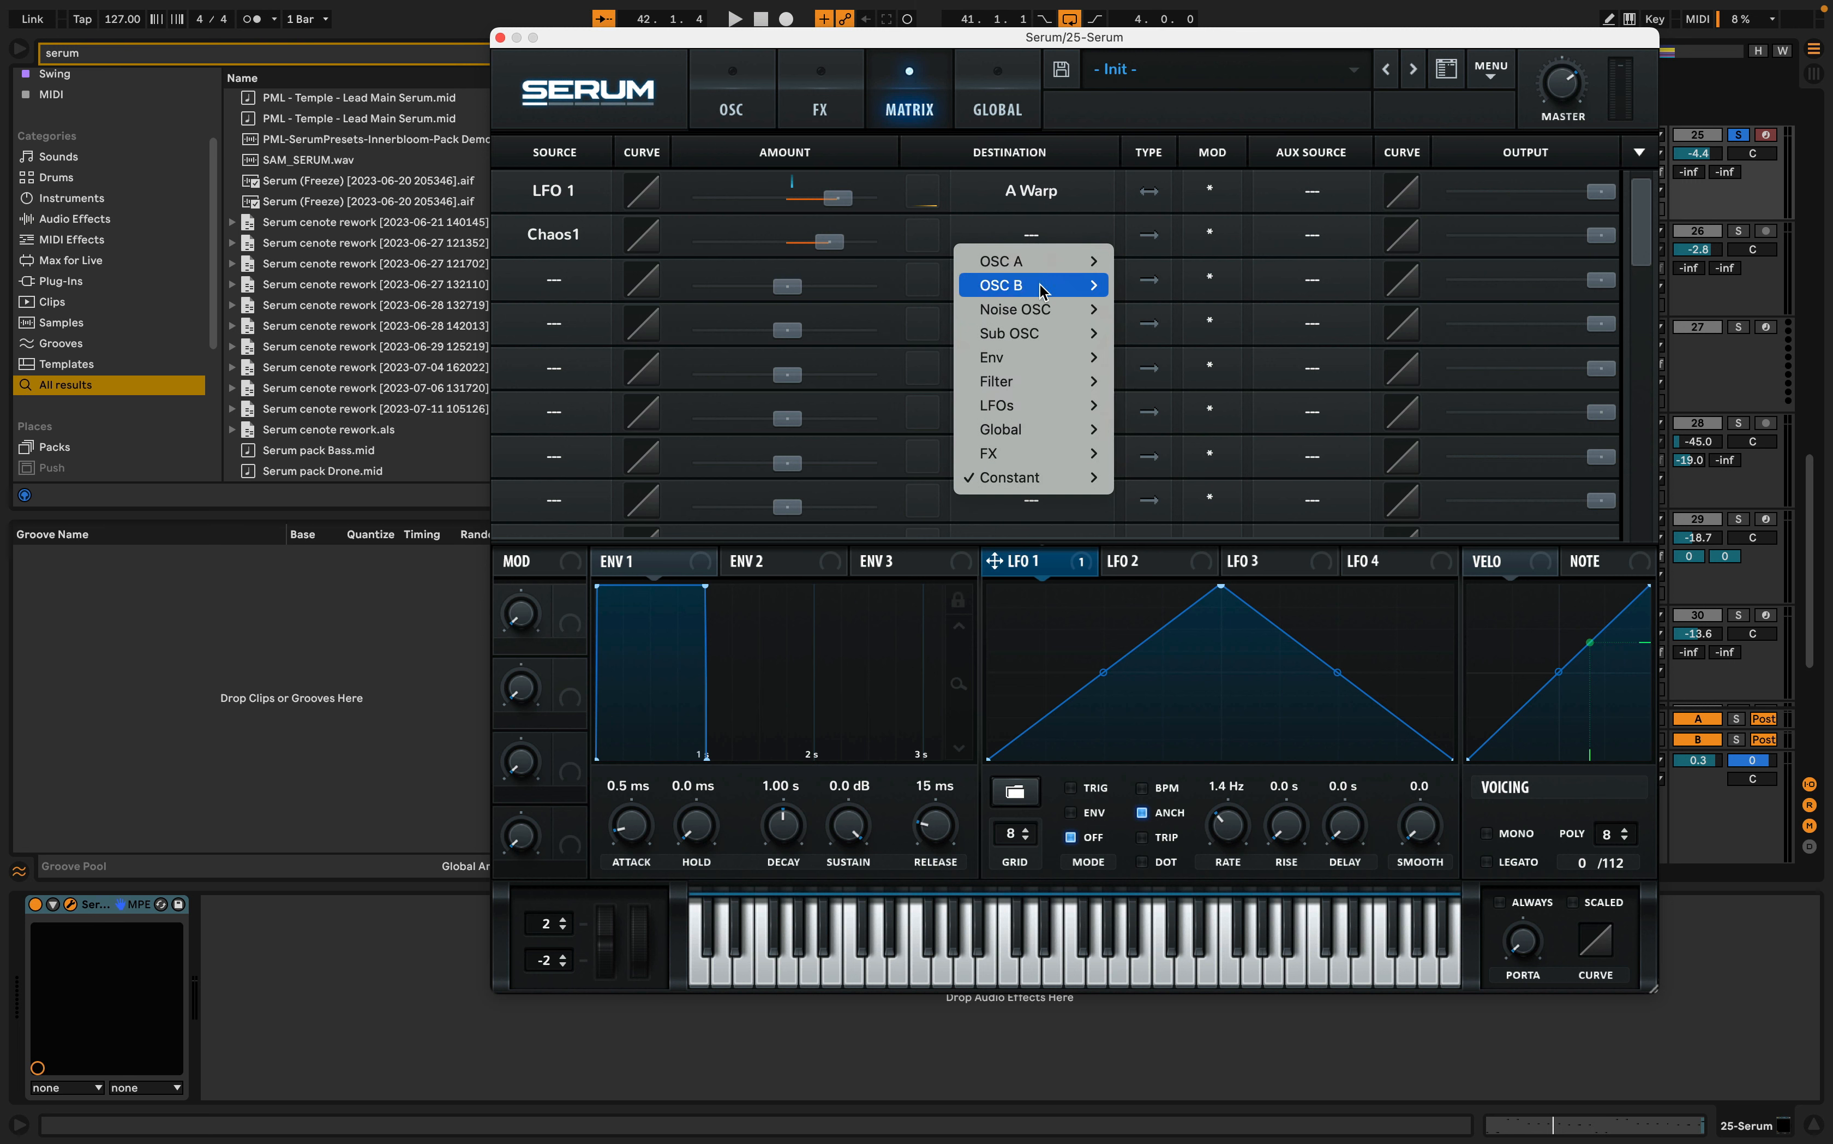
mouse_move(1044, 271)
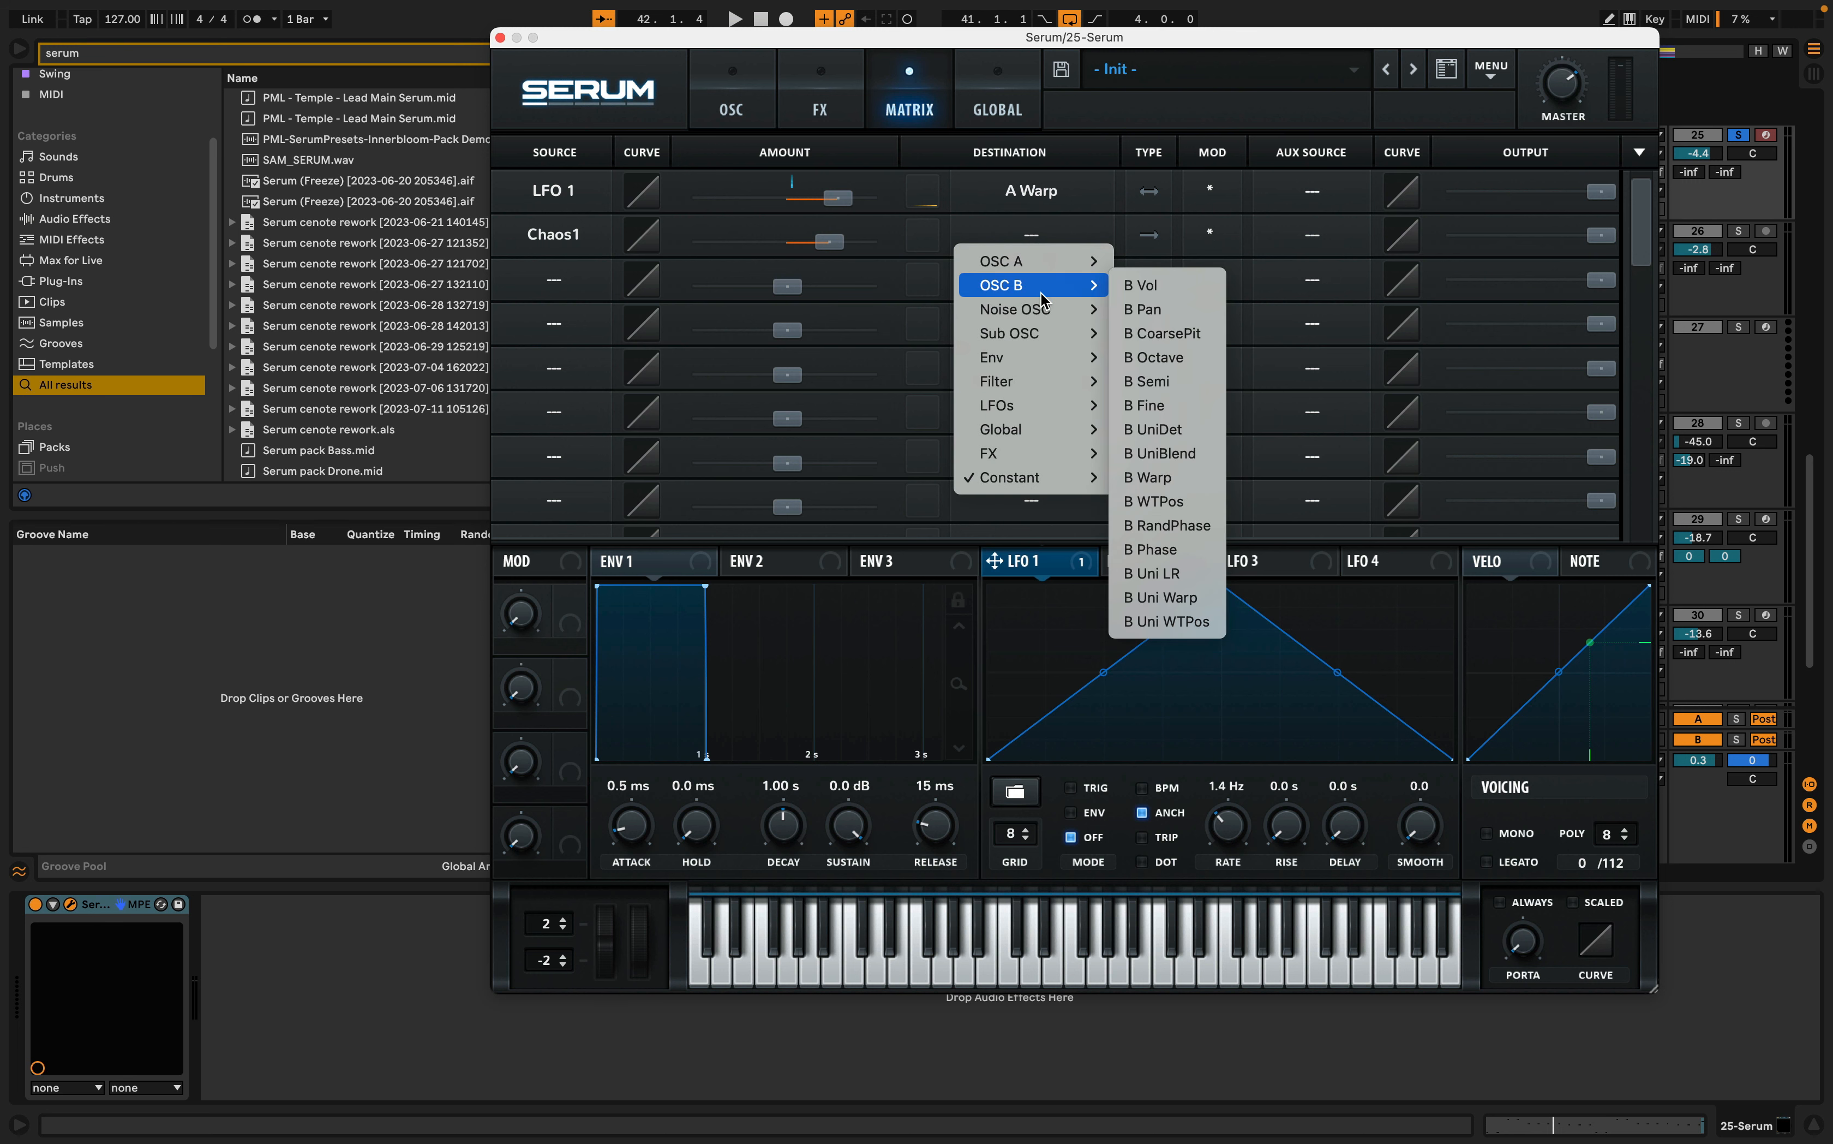
click(1182, 484)
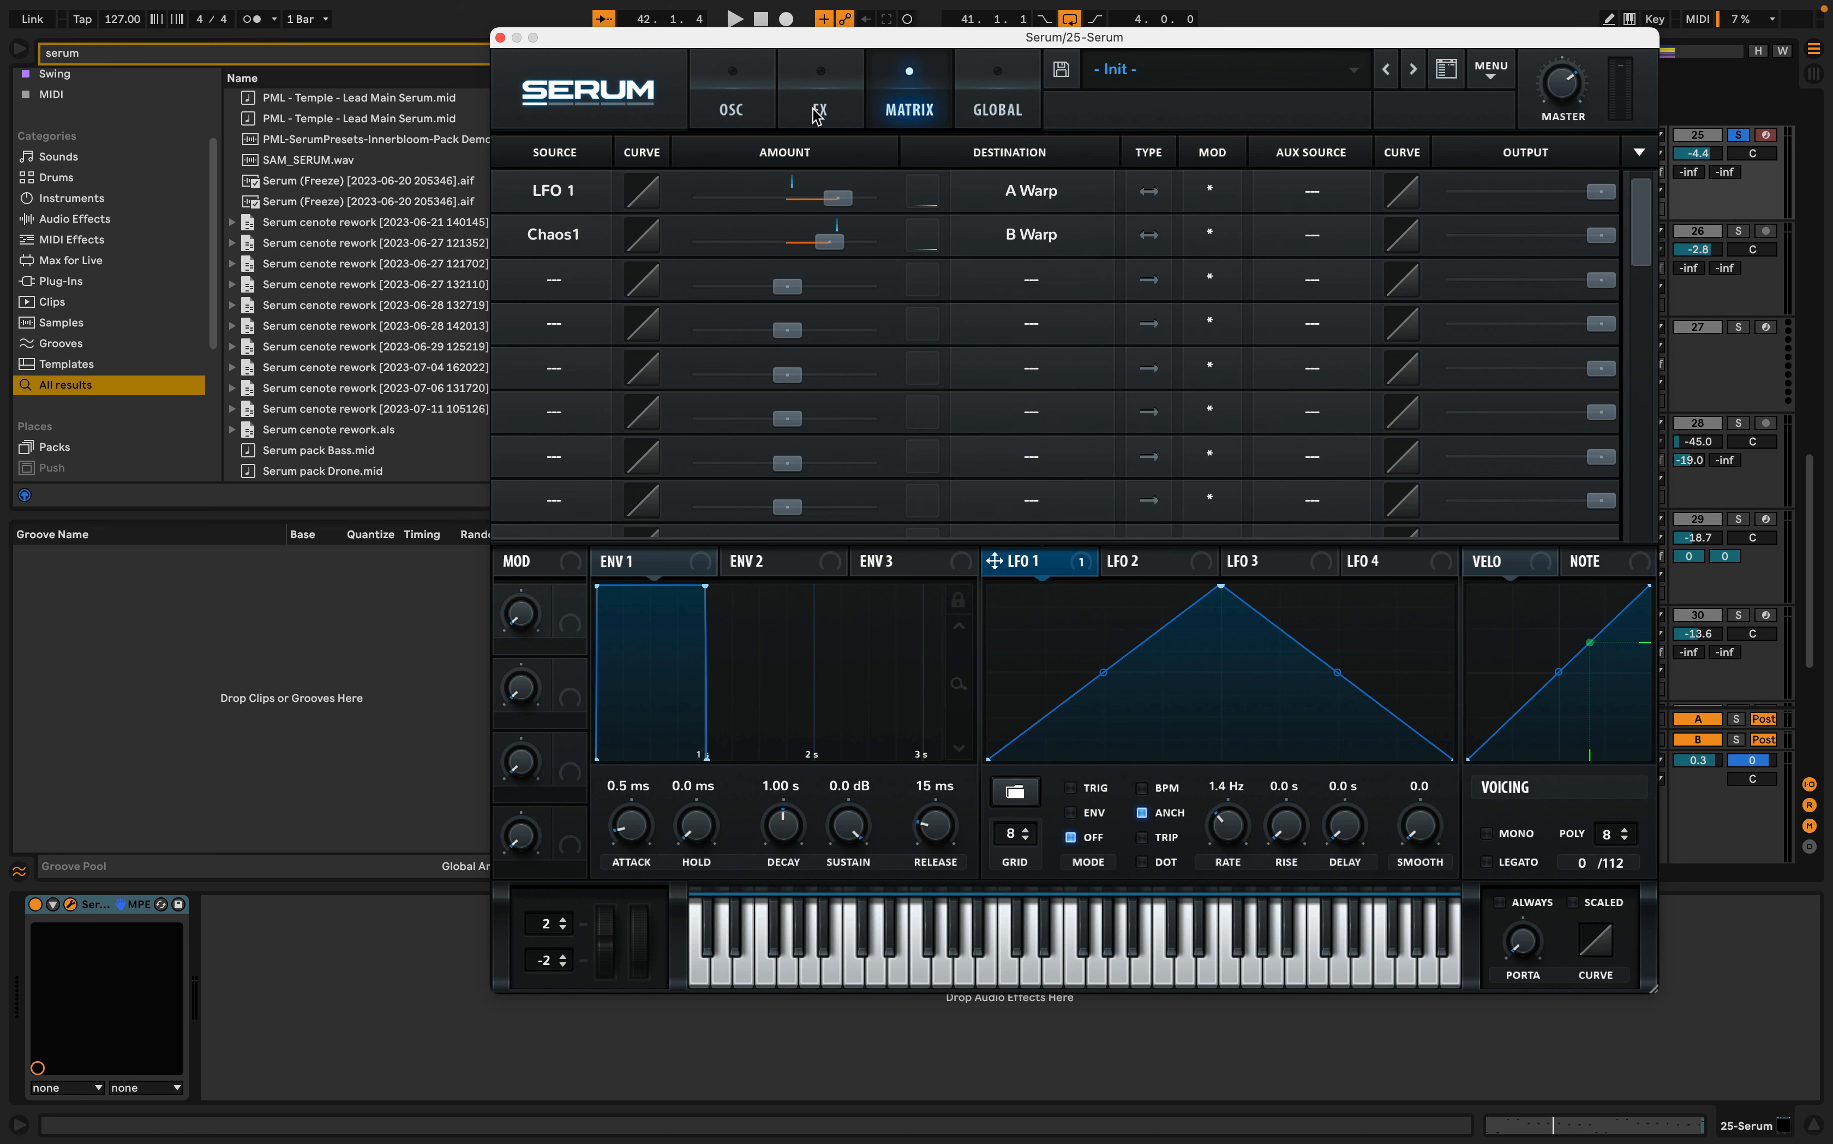
- Audition oscillator B's warp modulation and slightly increase the Chaos1 amount in the modulation matrix
click(818, 111)
click(731, 109)
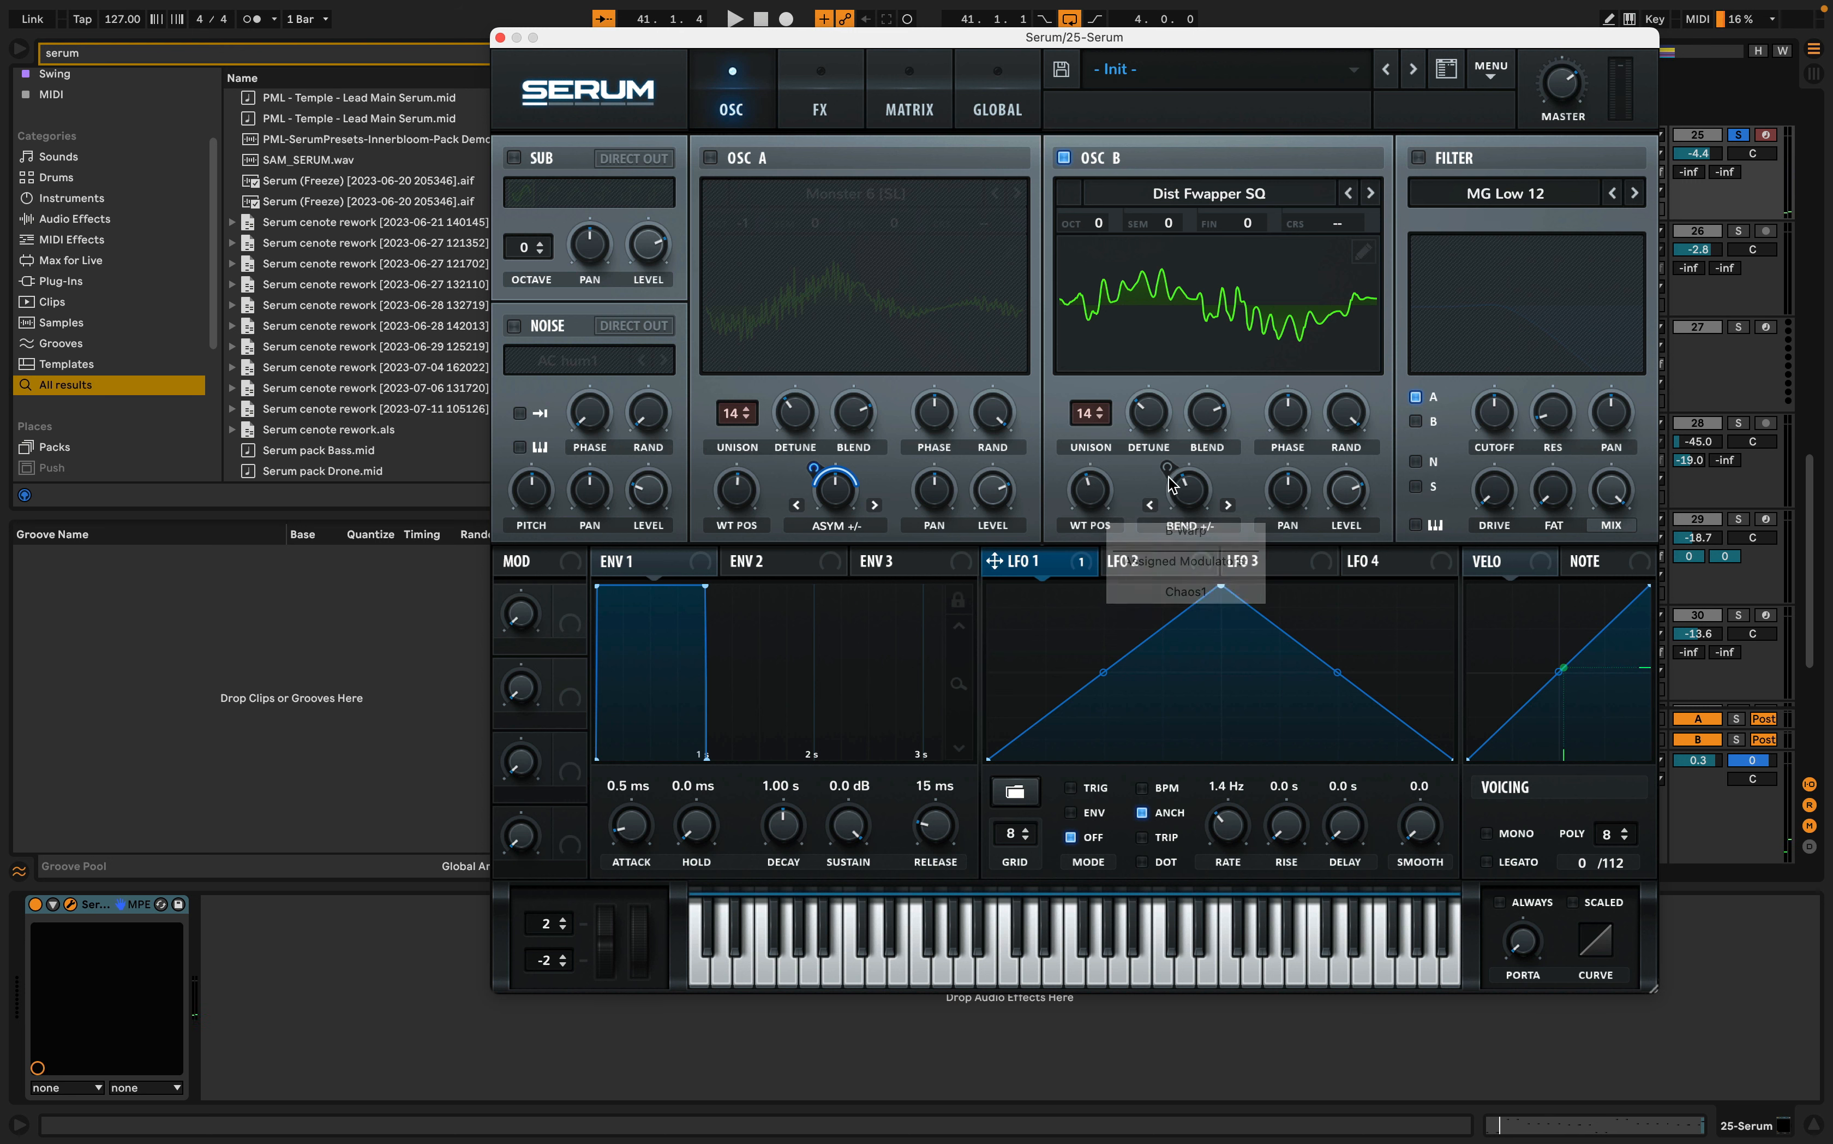
key(space)
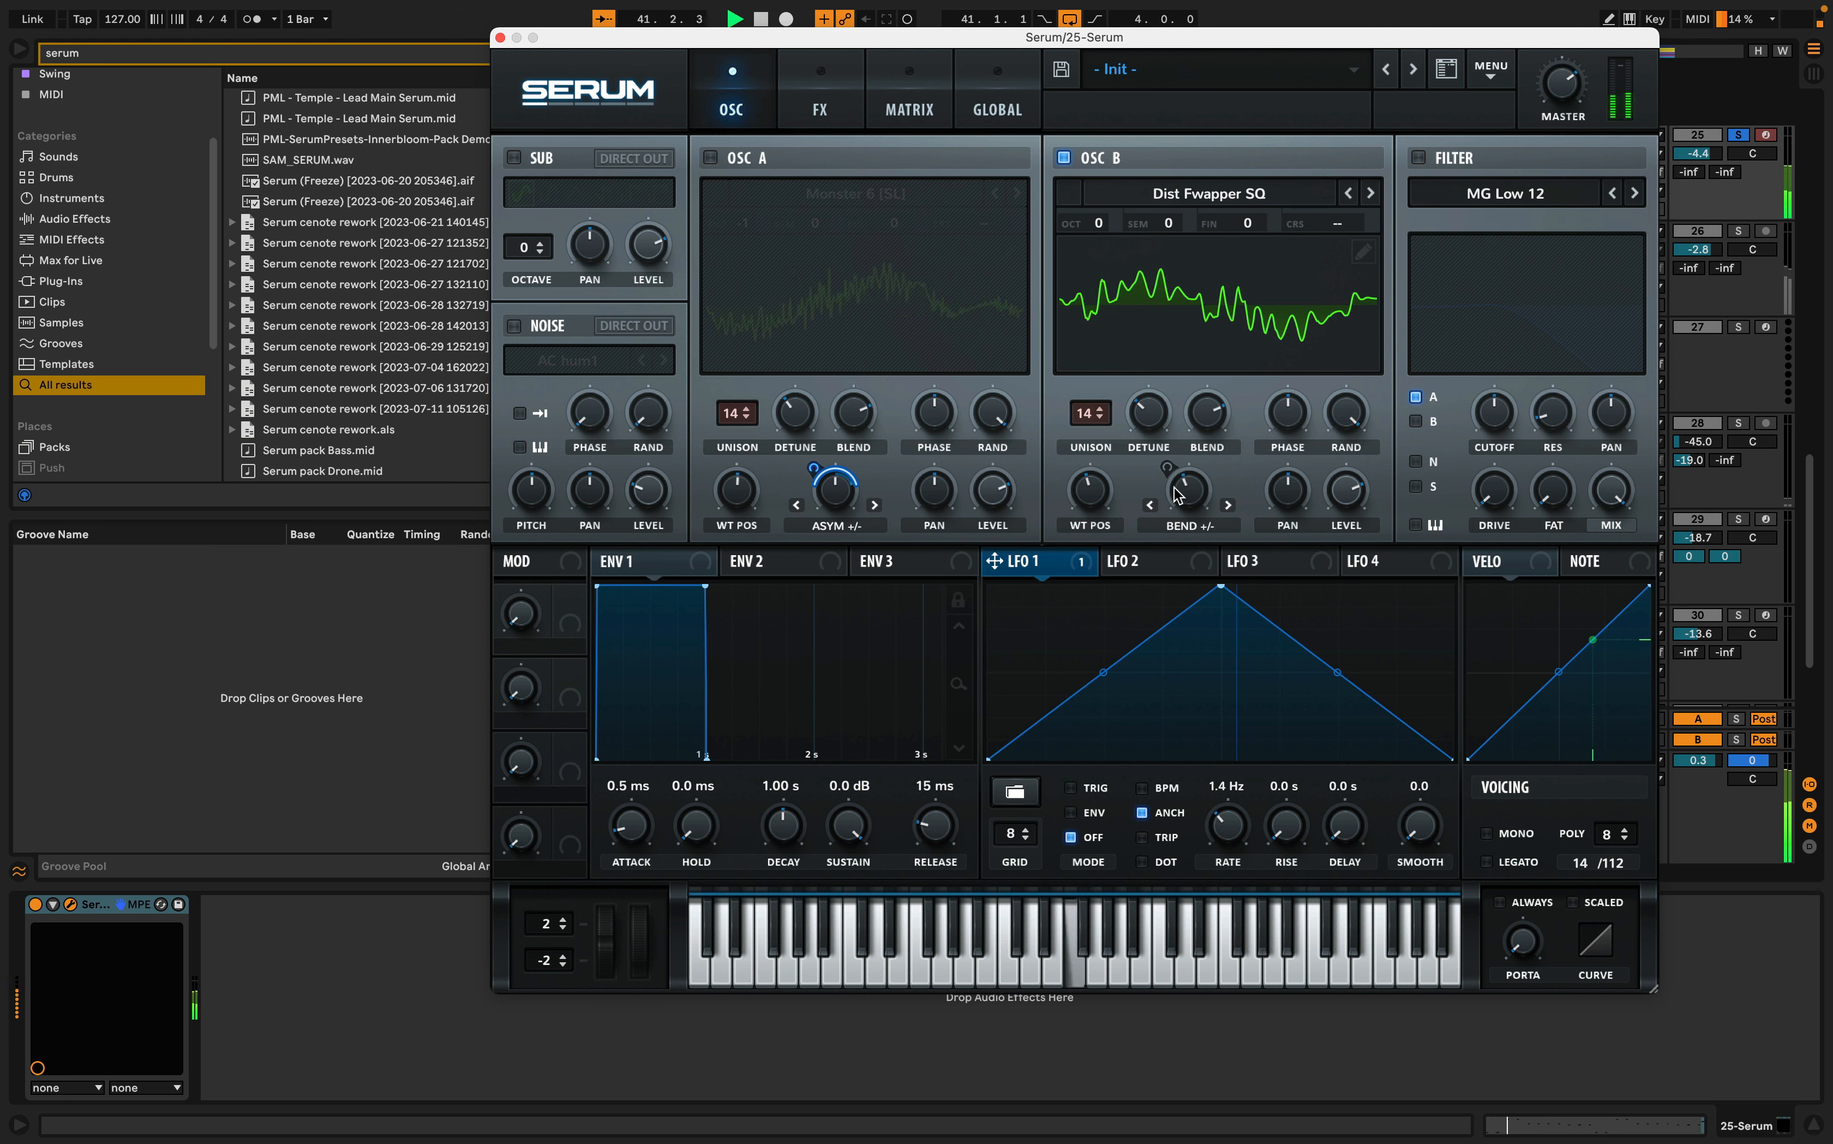
mouse_move(1177, 503)
click(832, 113)
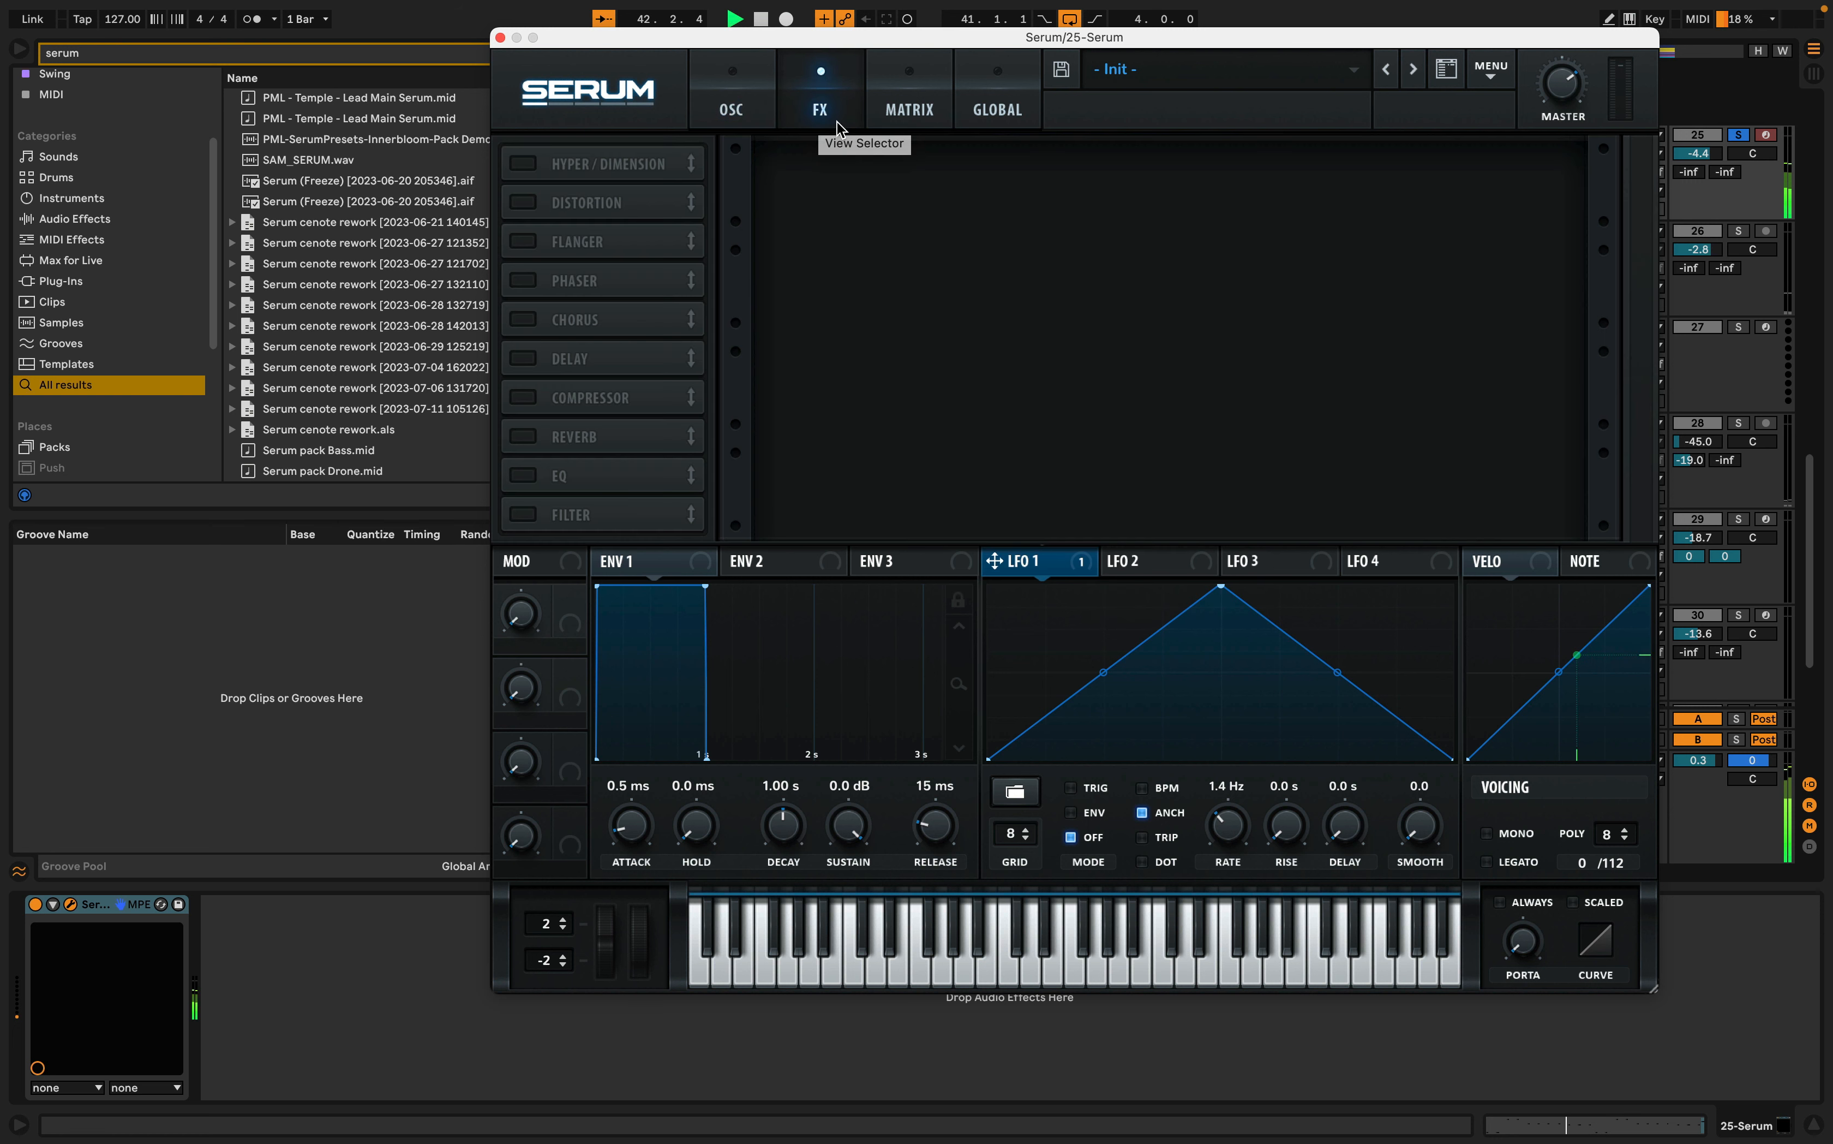
click(909, 109)
key(space)
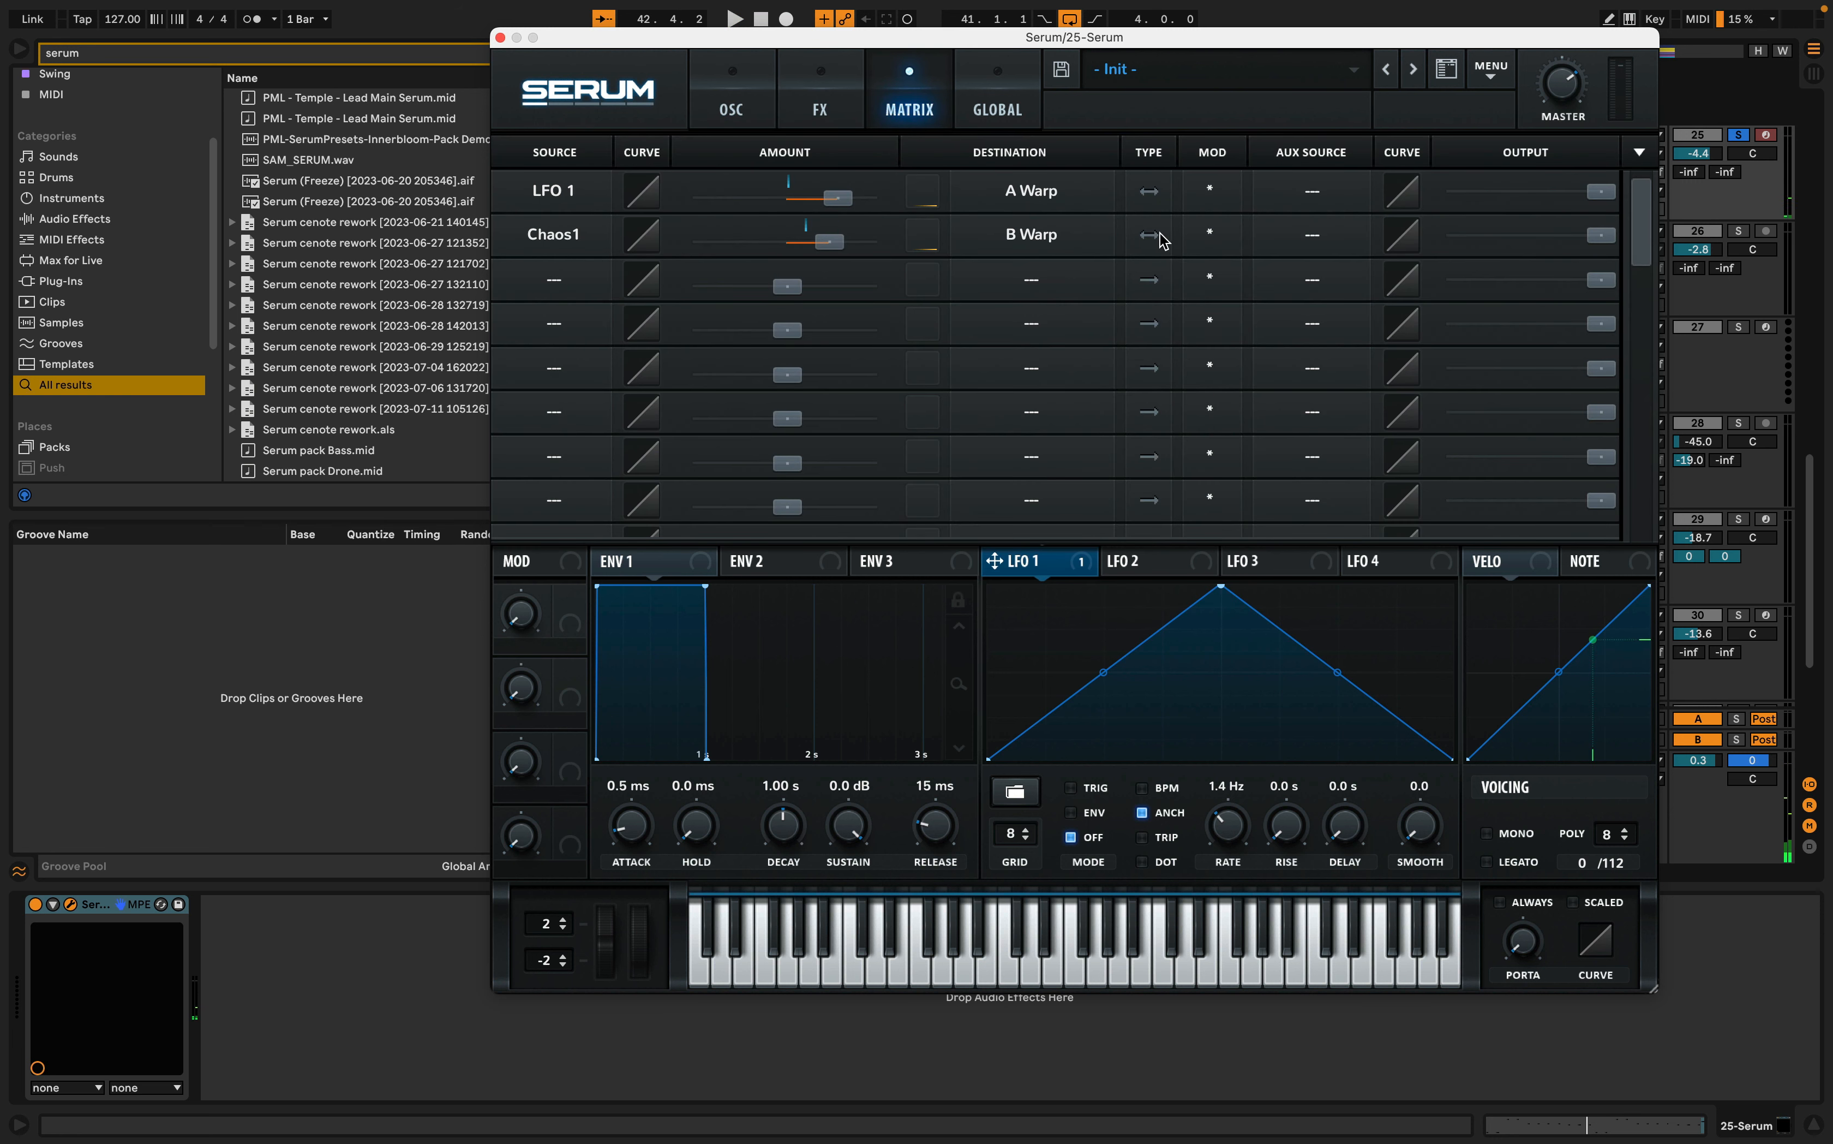
drag(832, 241, 848, 242)
key(space)
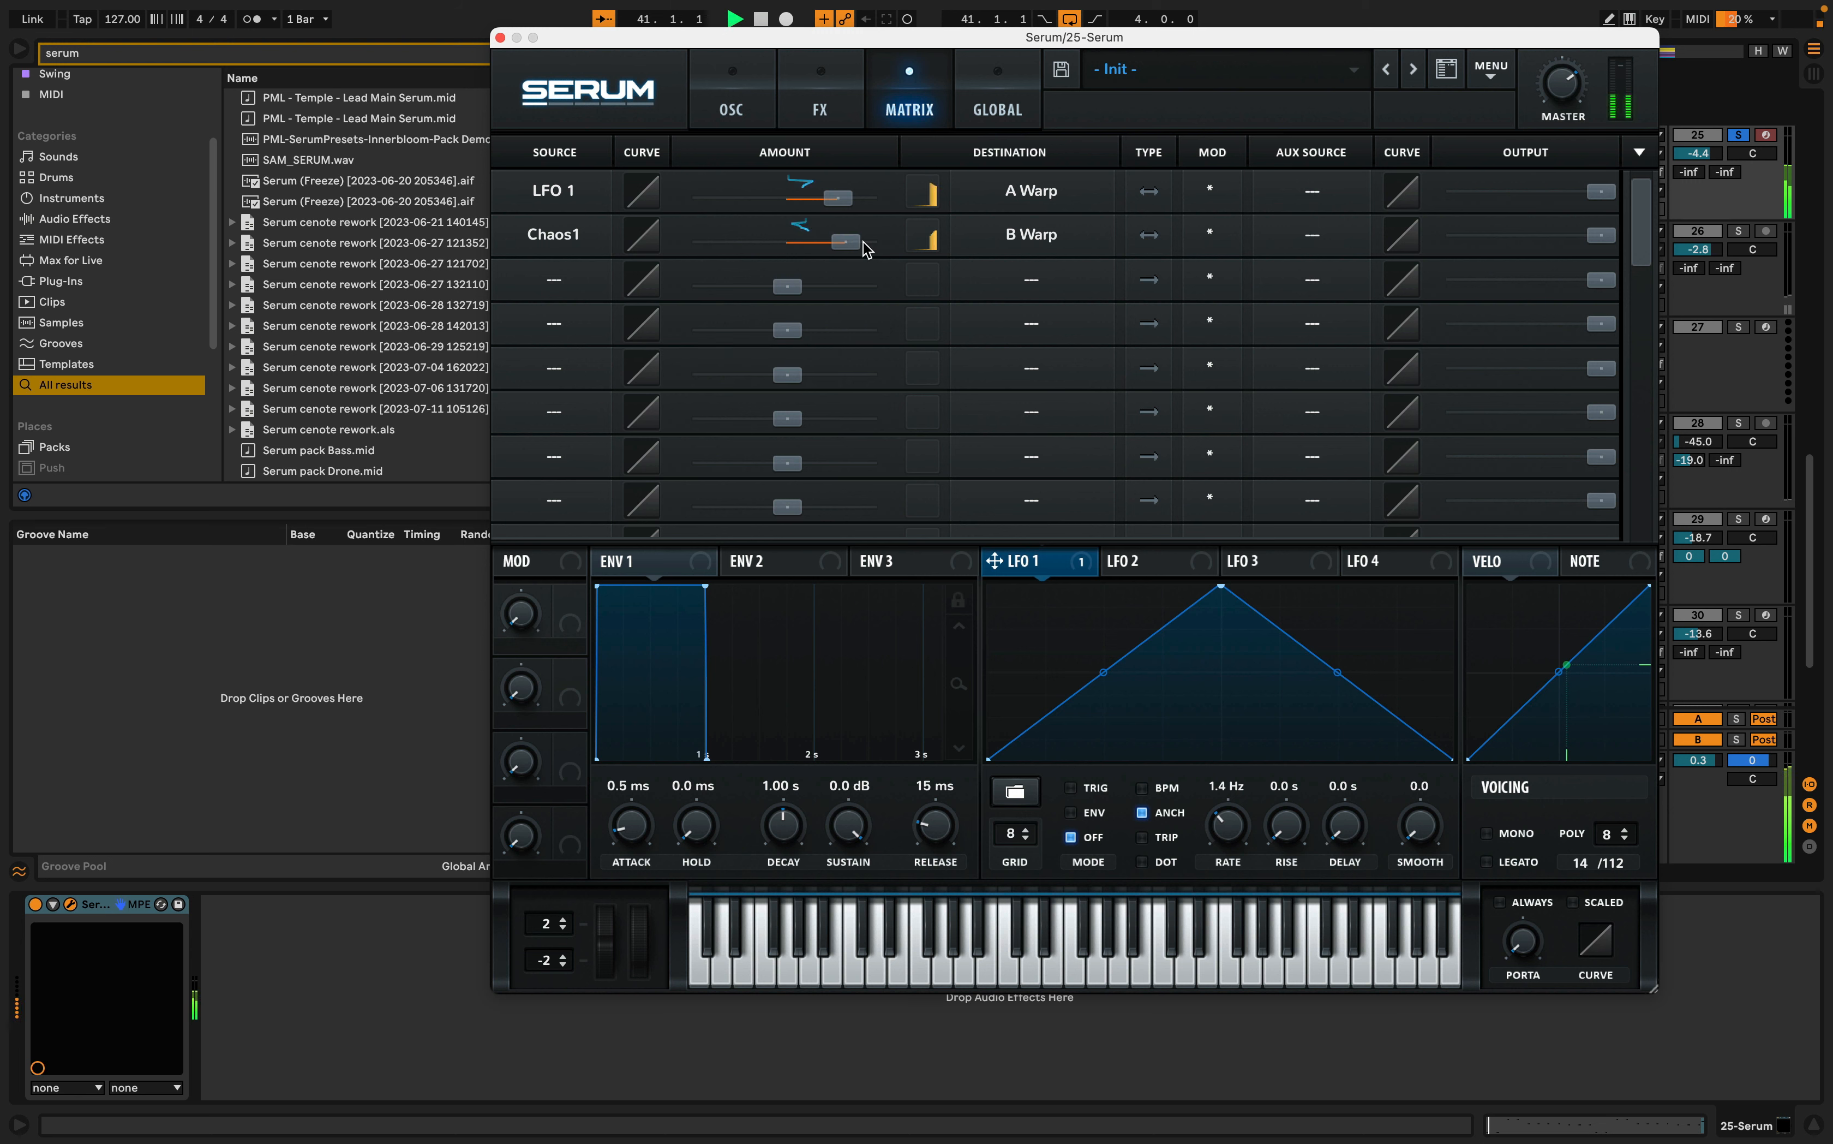
- Re-enable oscillator A, add the sub oscillator with a saw wave at octave -1, and audition the layered sound
click(731, 109)
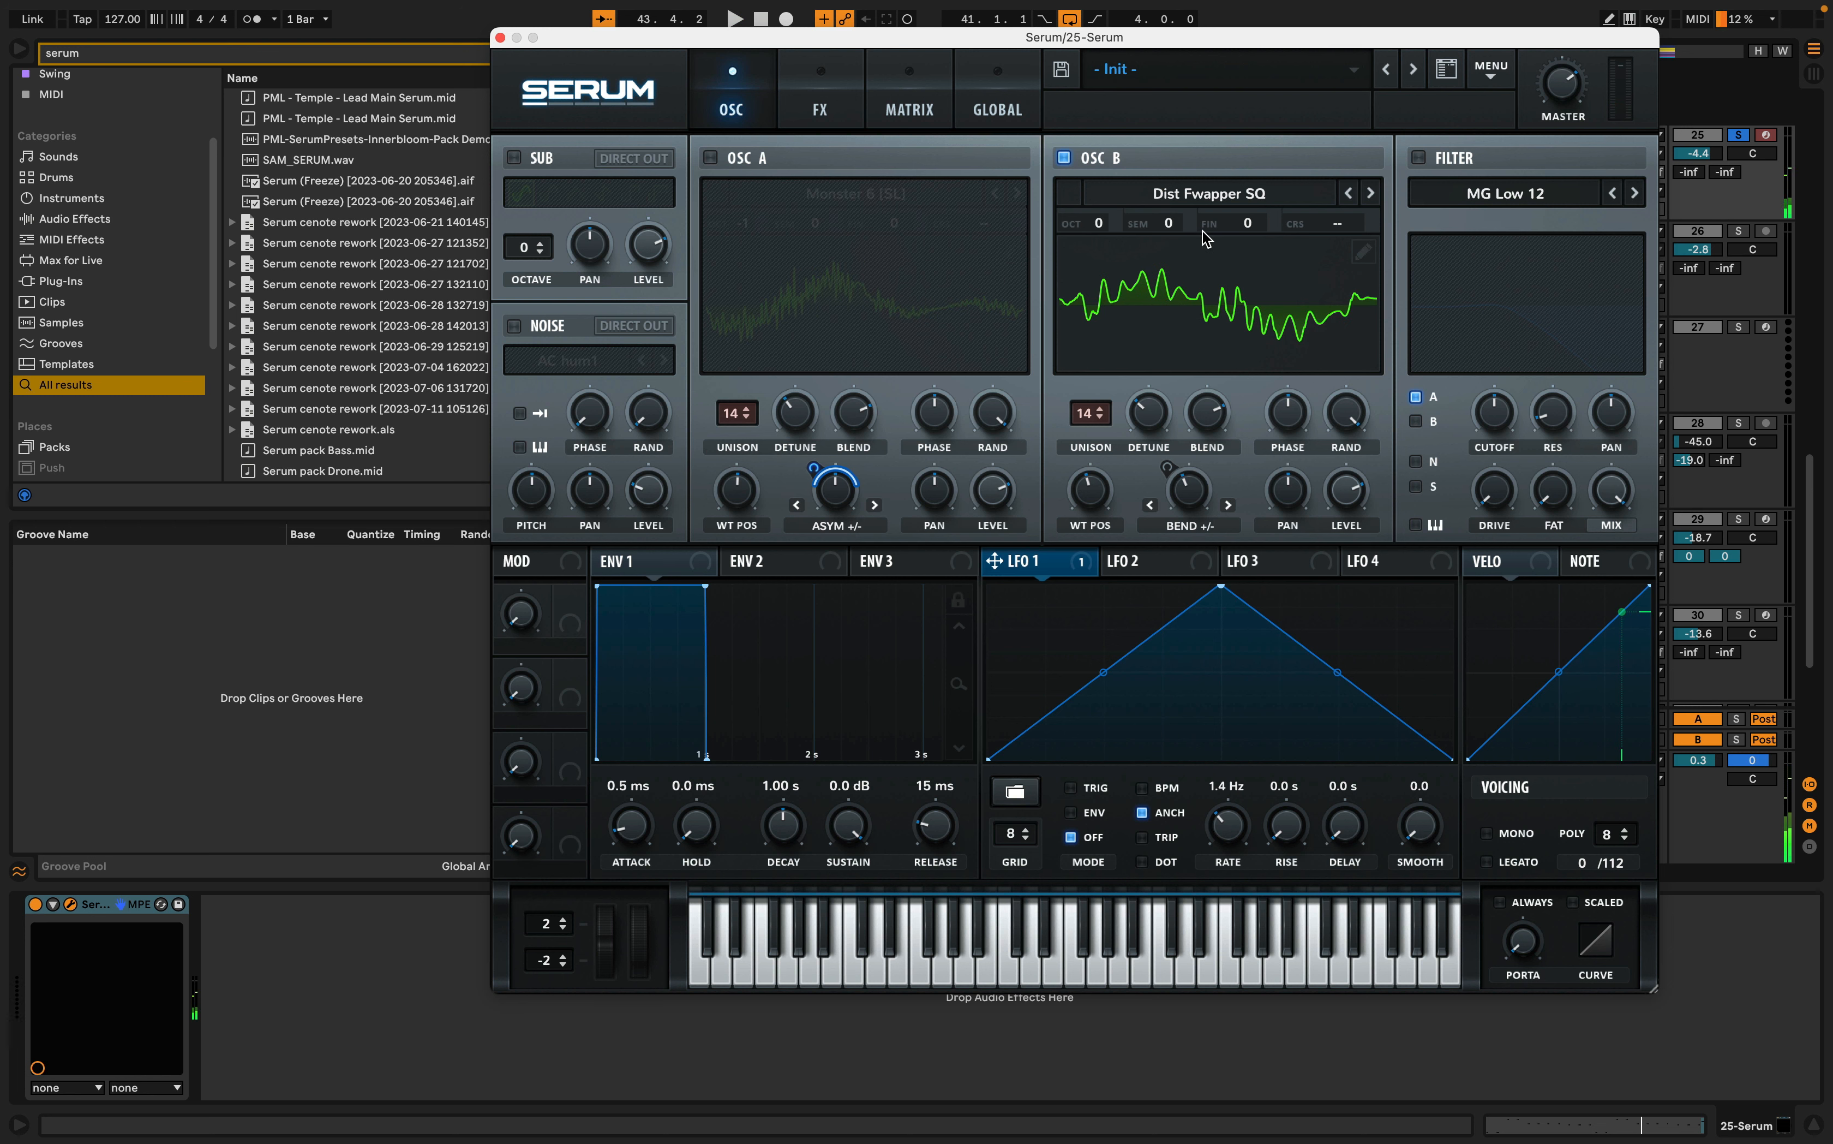
click(711, 158)
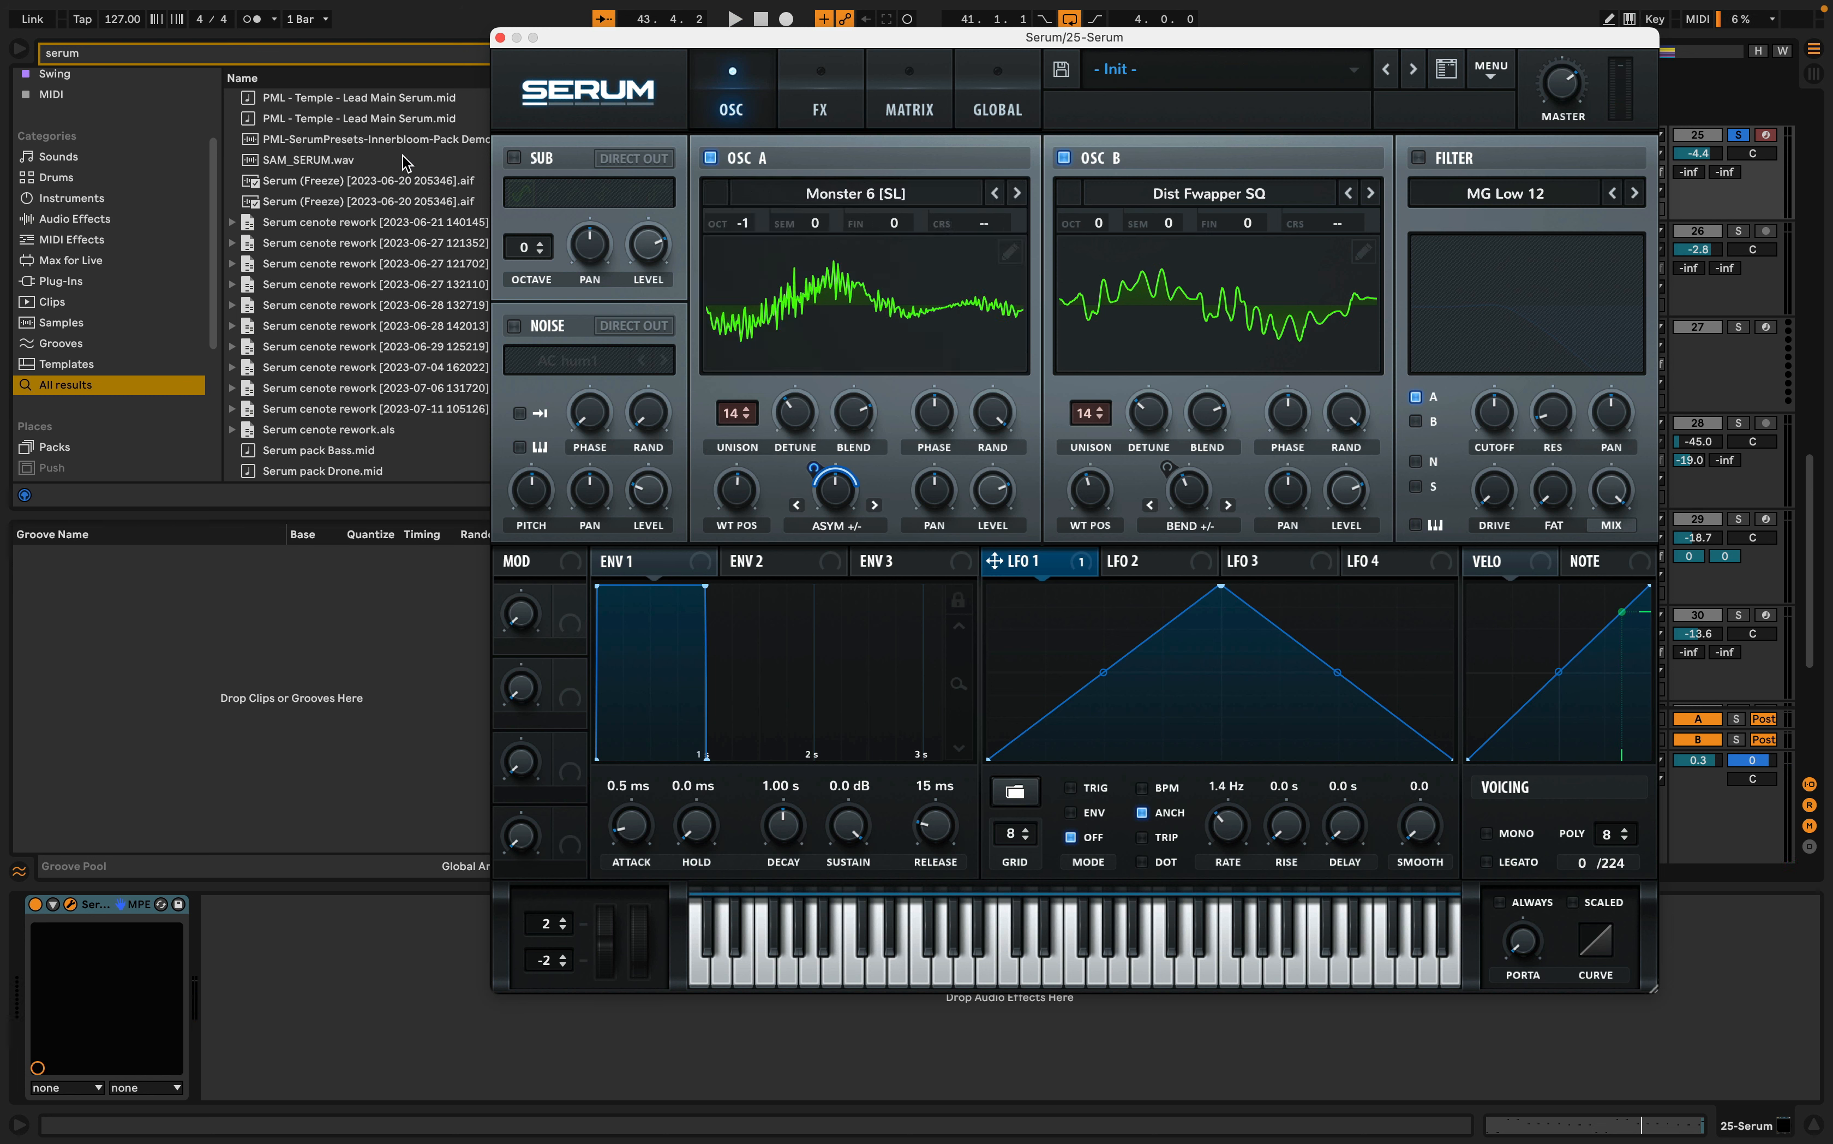
click(513, 158)
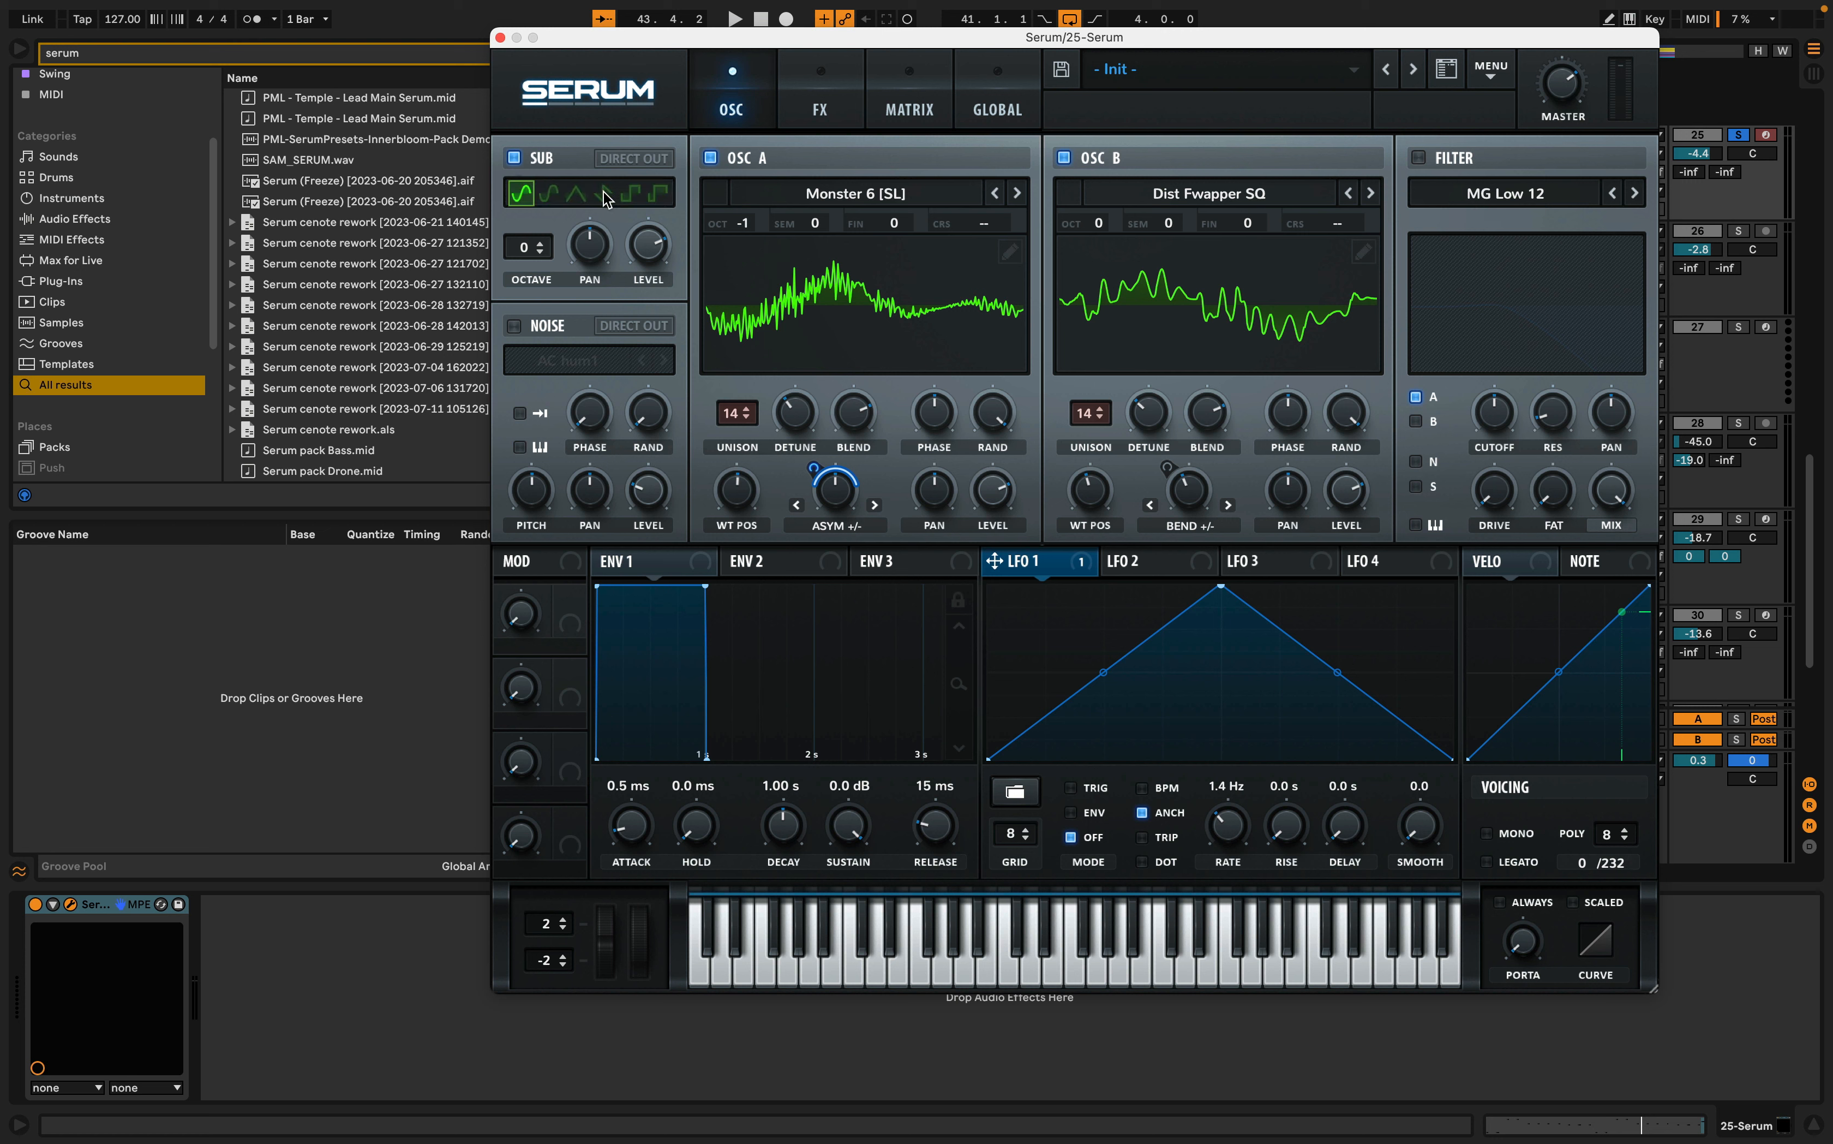
click(605, 195)
drag(525, 257, 527, 281)
key(space)
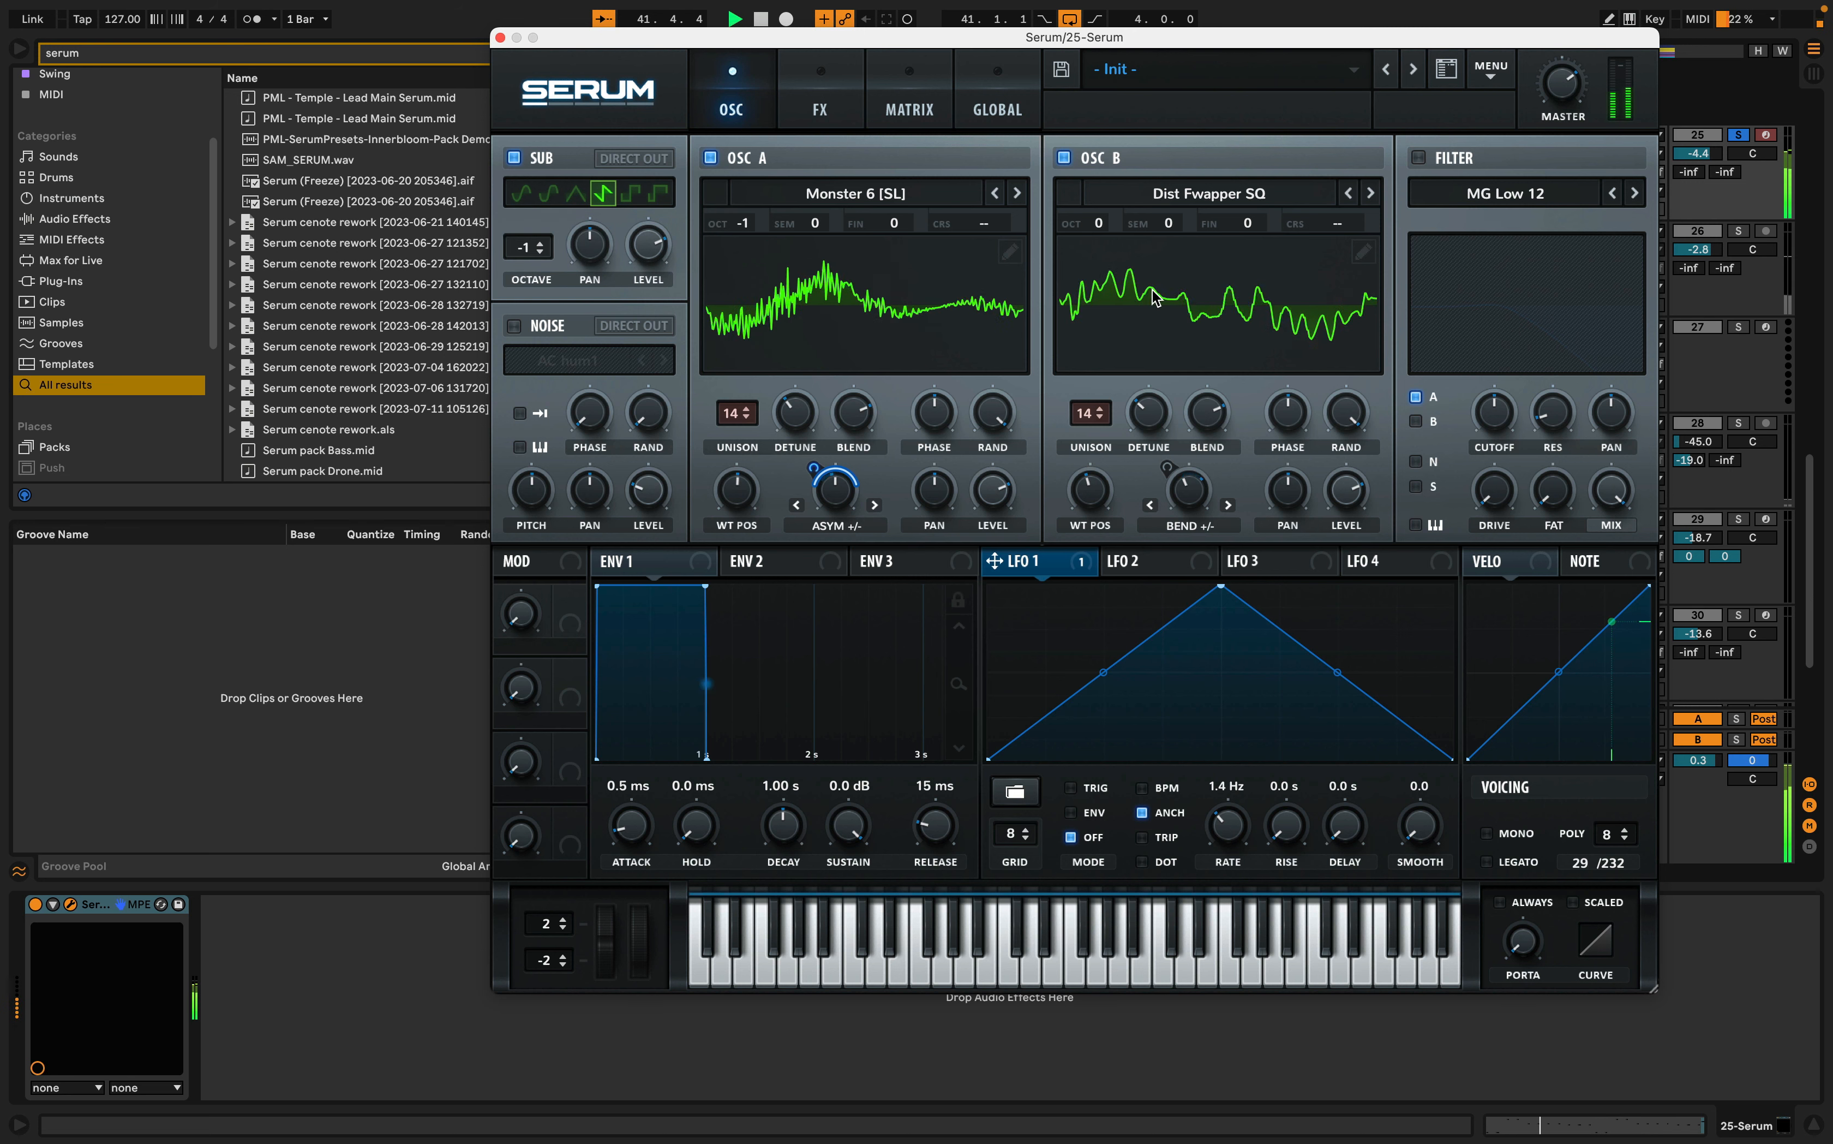
key(space)
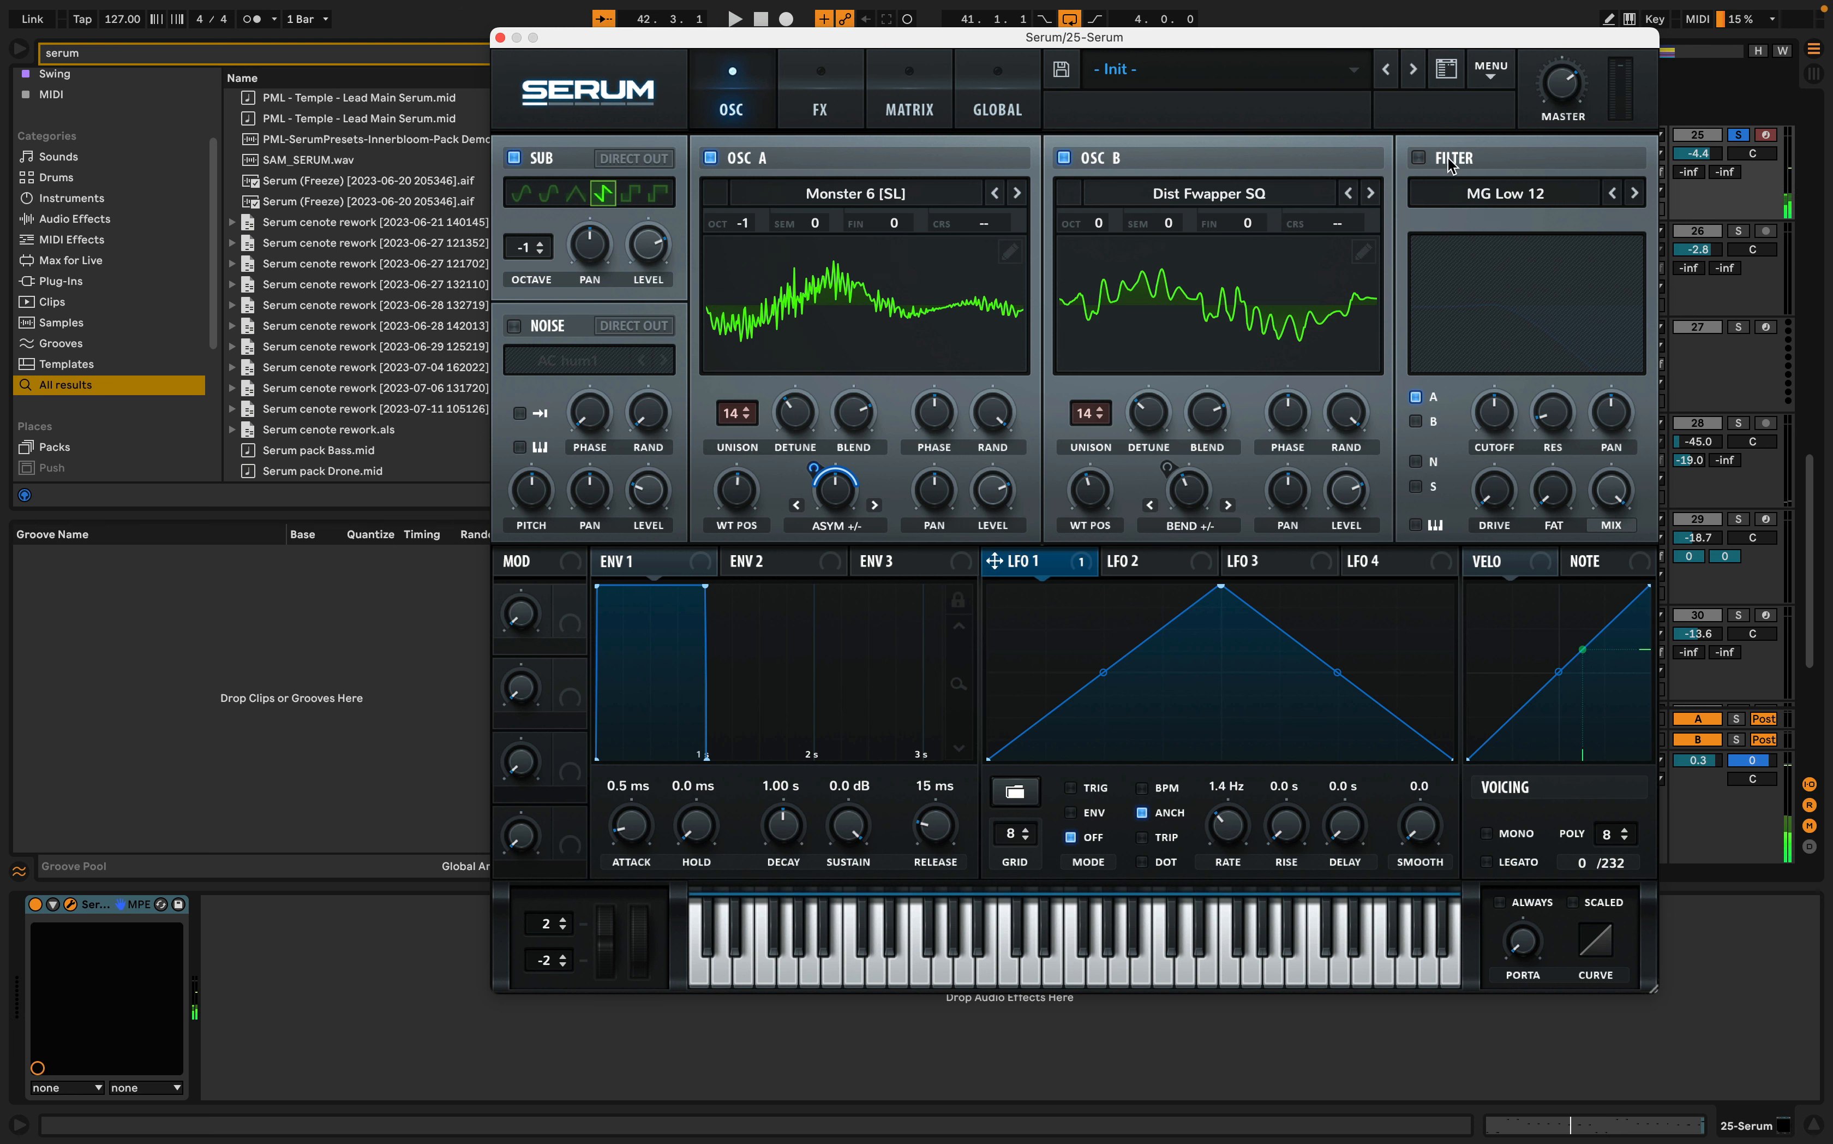
- Enable the MG Low 6 filter on oscillators A and B, noise and sub, with a very low cutoff and 35% resonance
click(1420, 157)
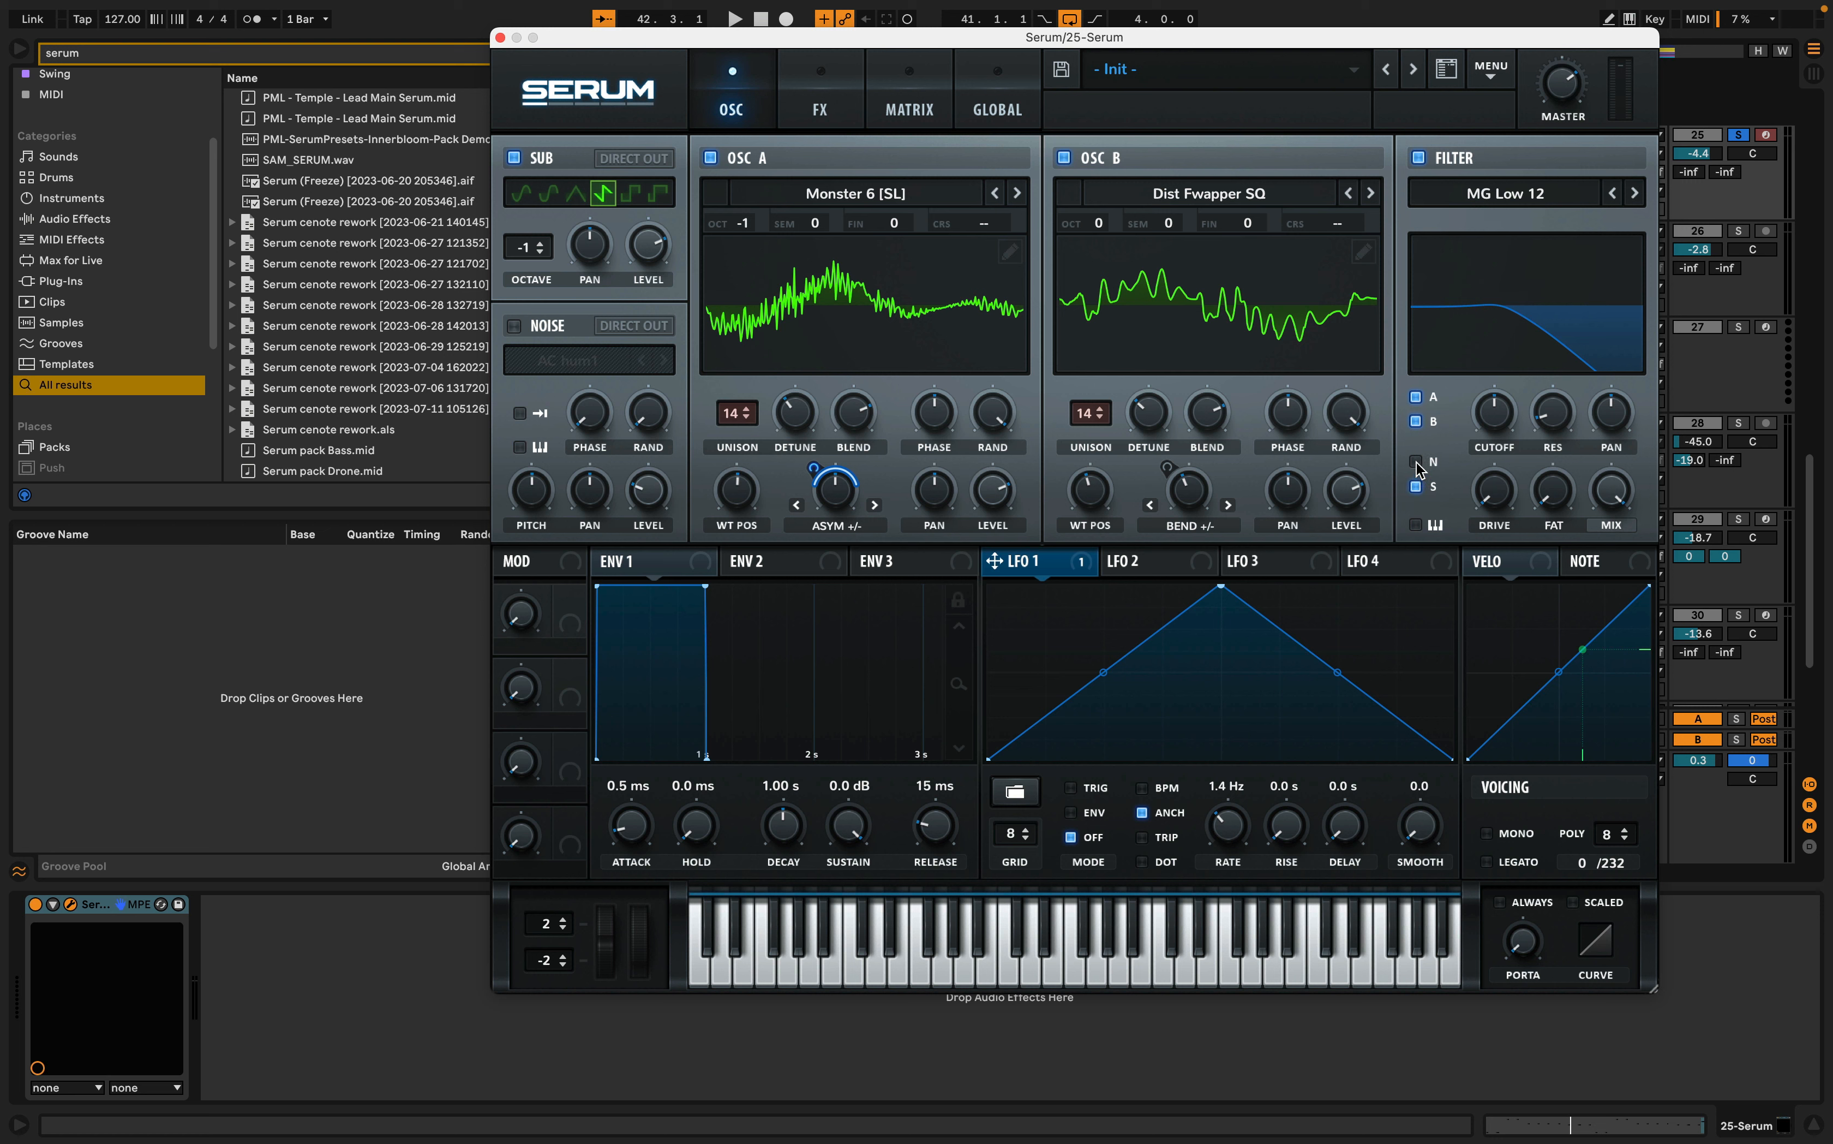
click(1614, 196)
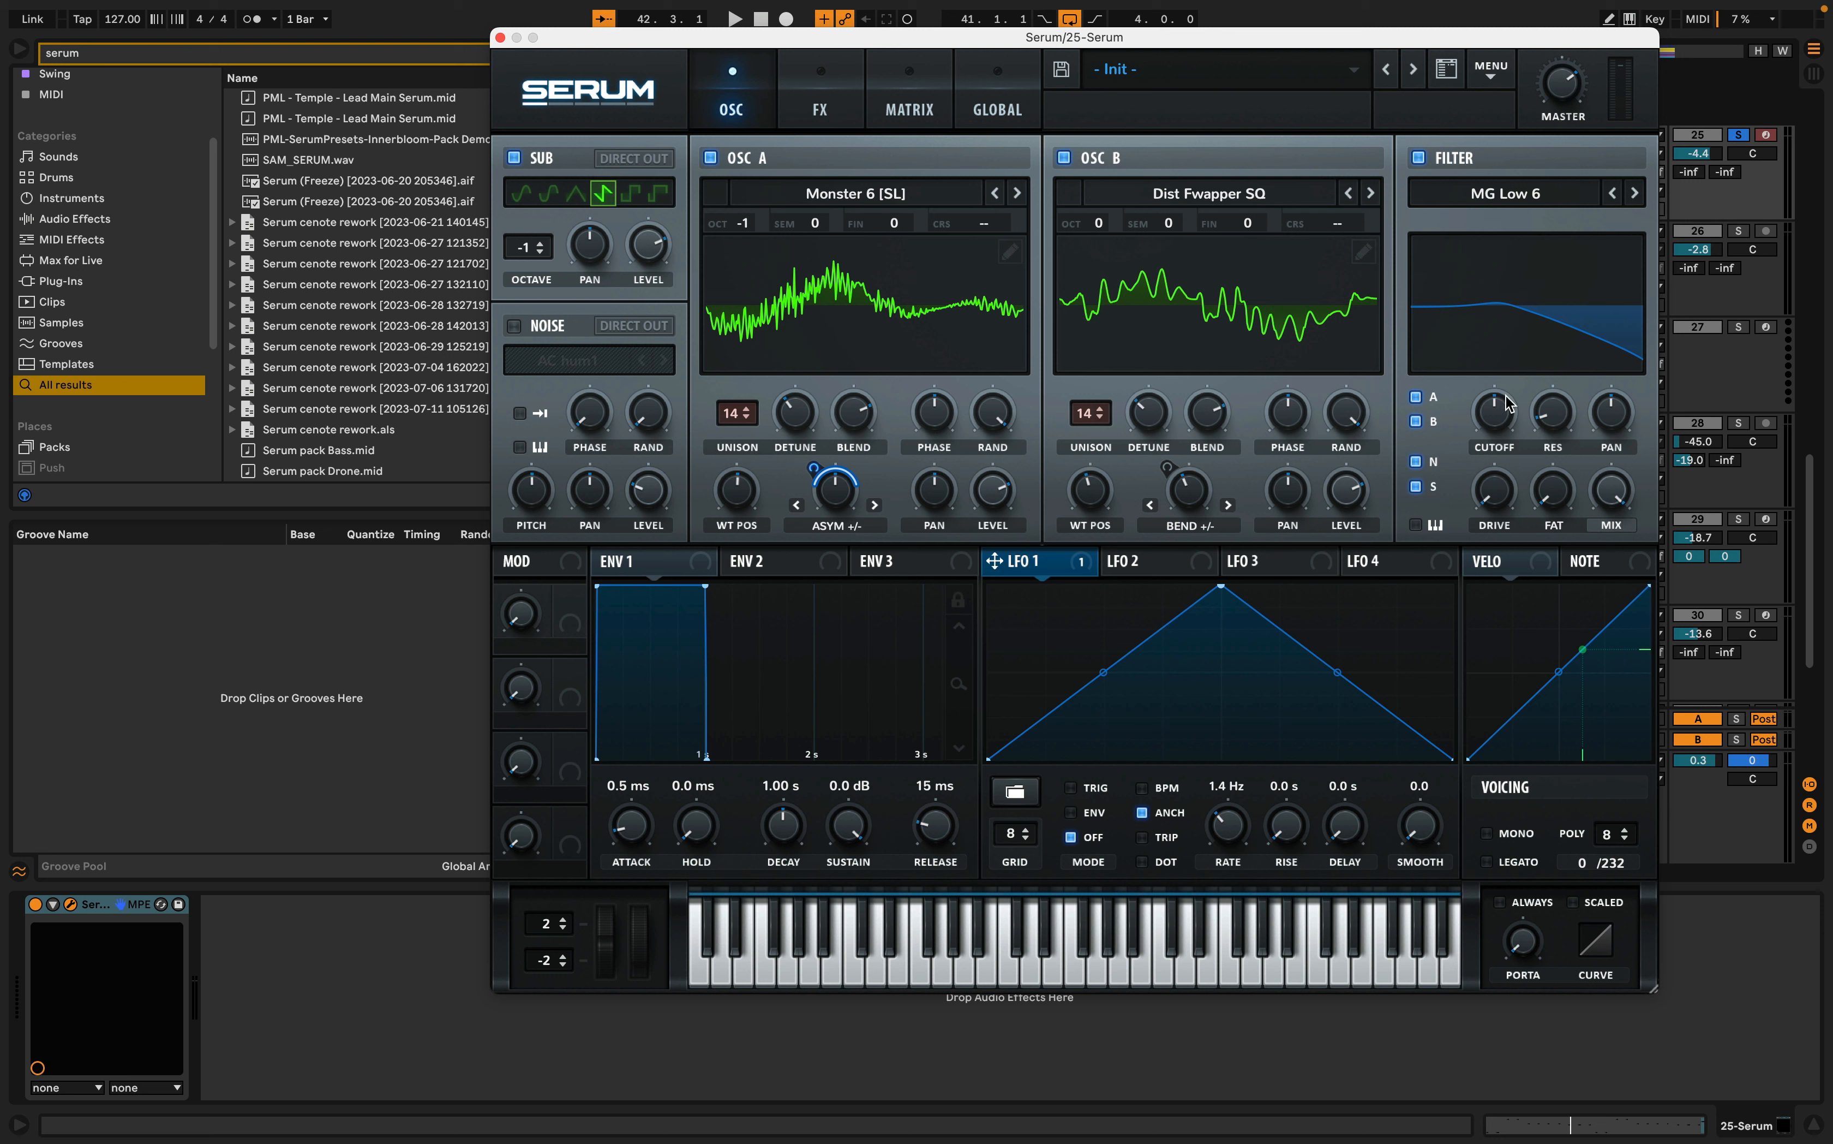
drag(1492, 423, 1556, 358)
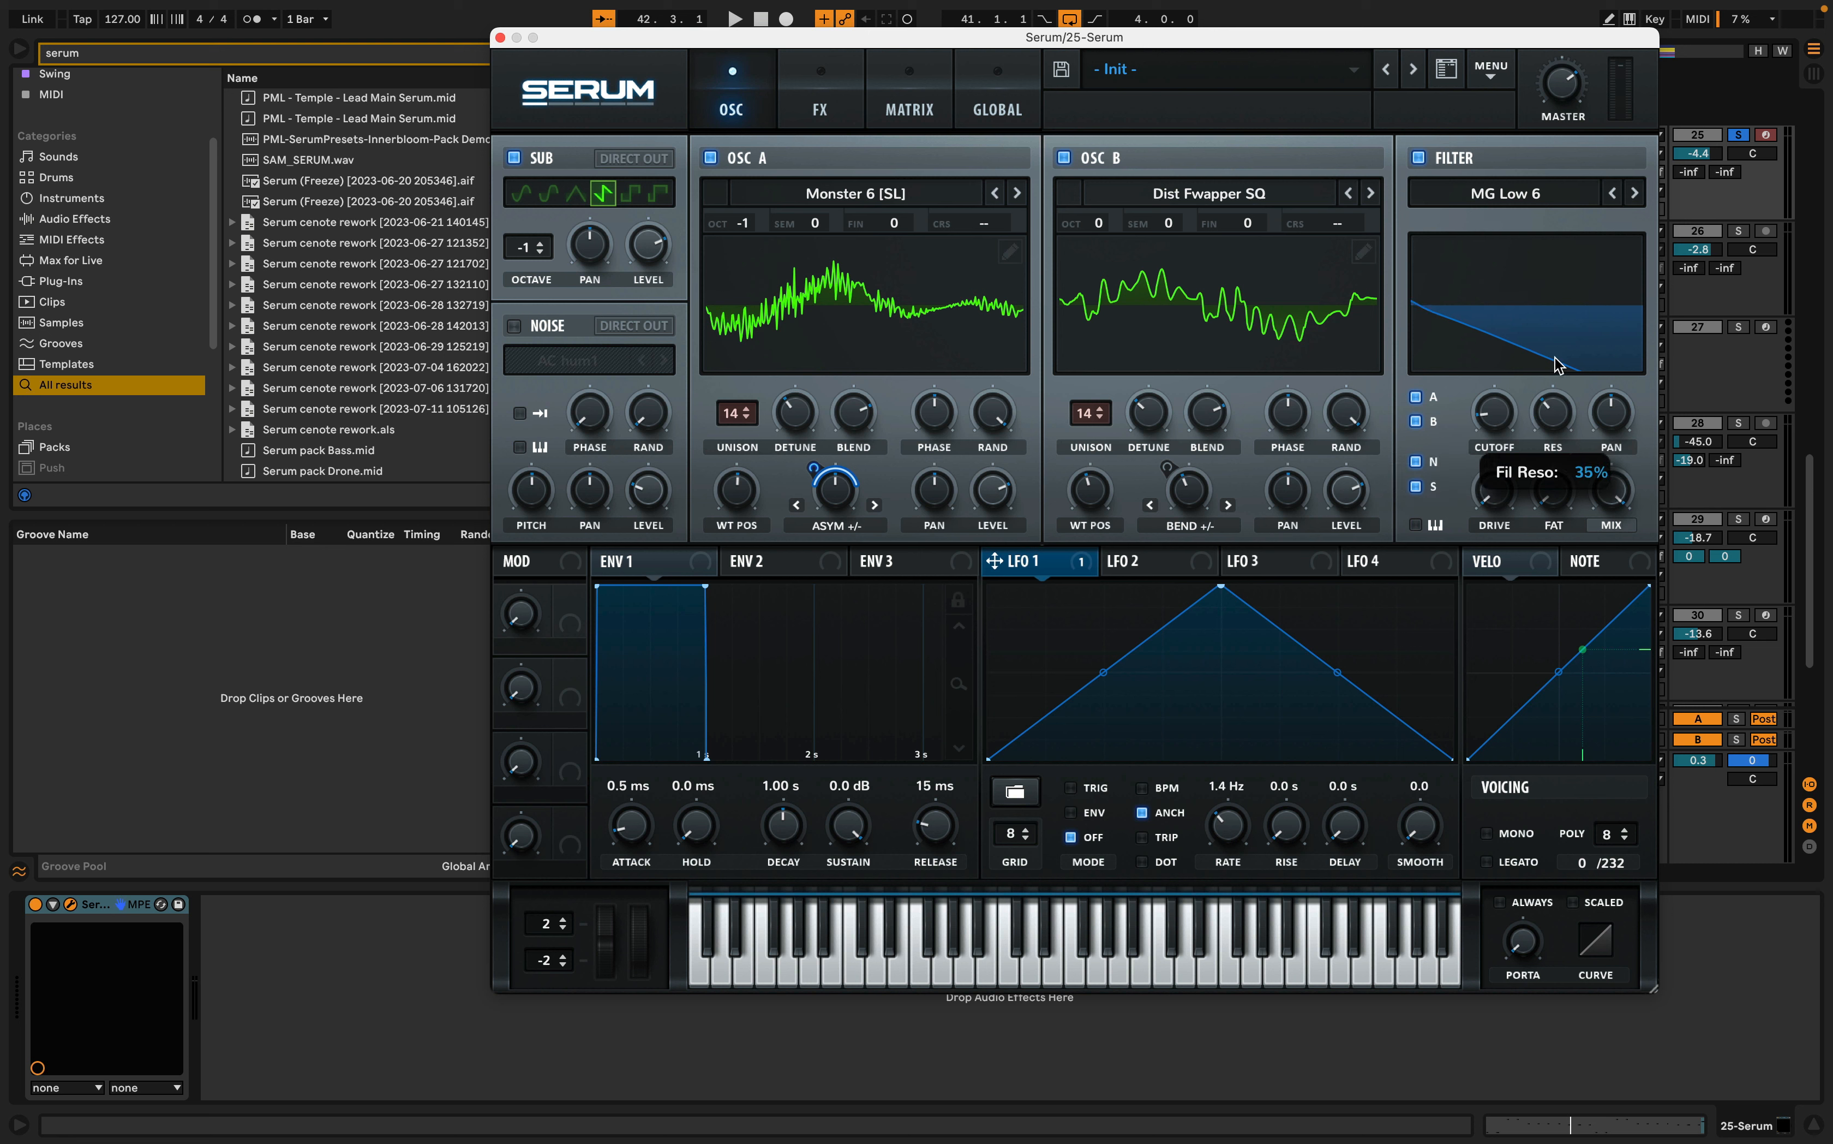
- Raise the filter's drive and fat amounts and audition the filtered sound
drag(1511, 431, 1524, 341)
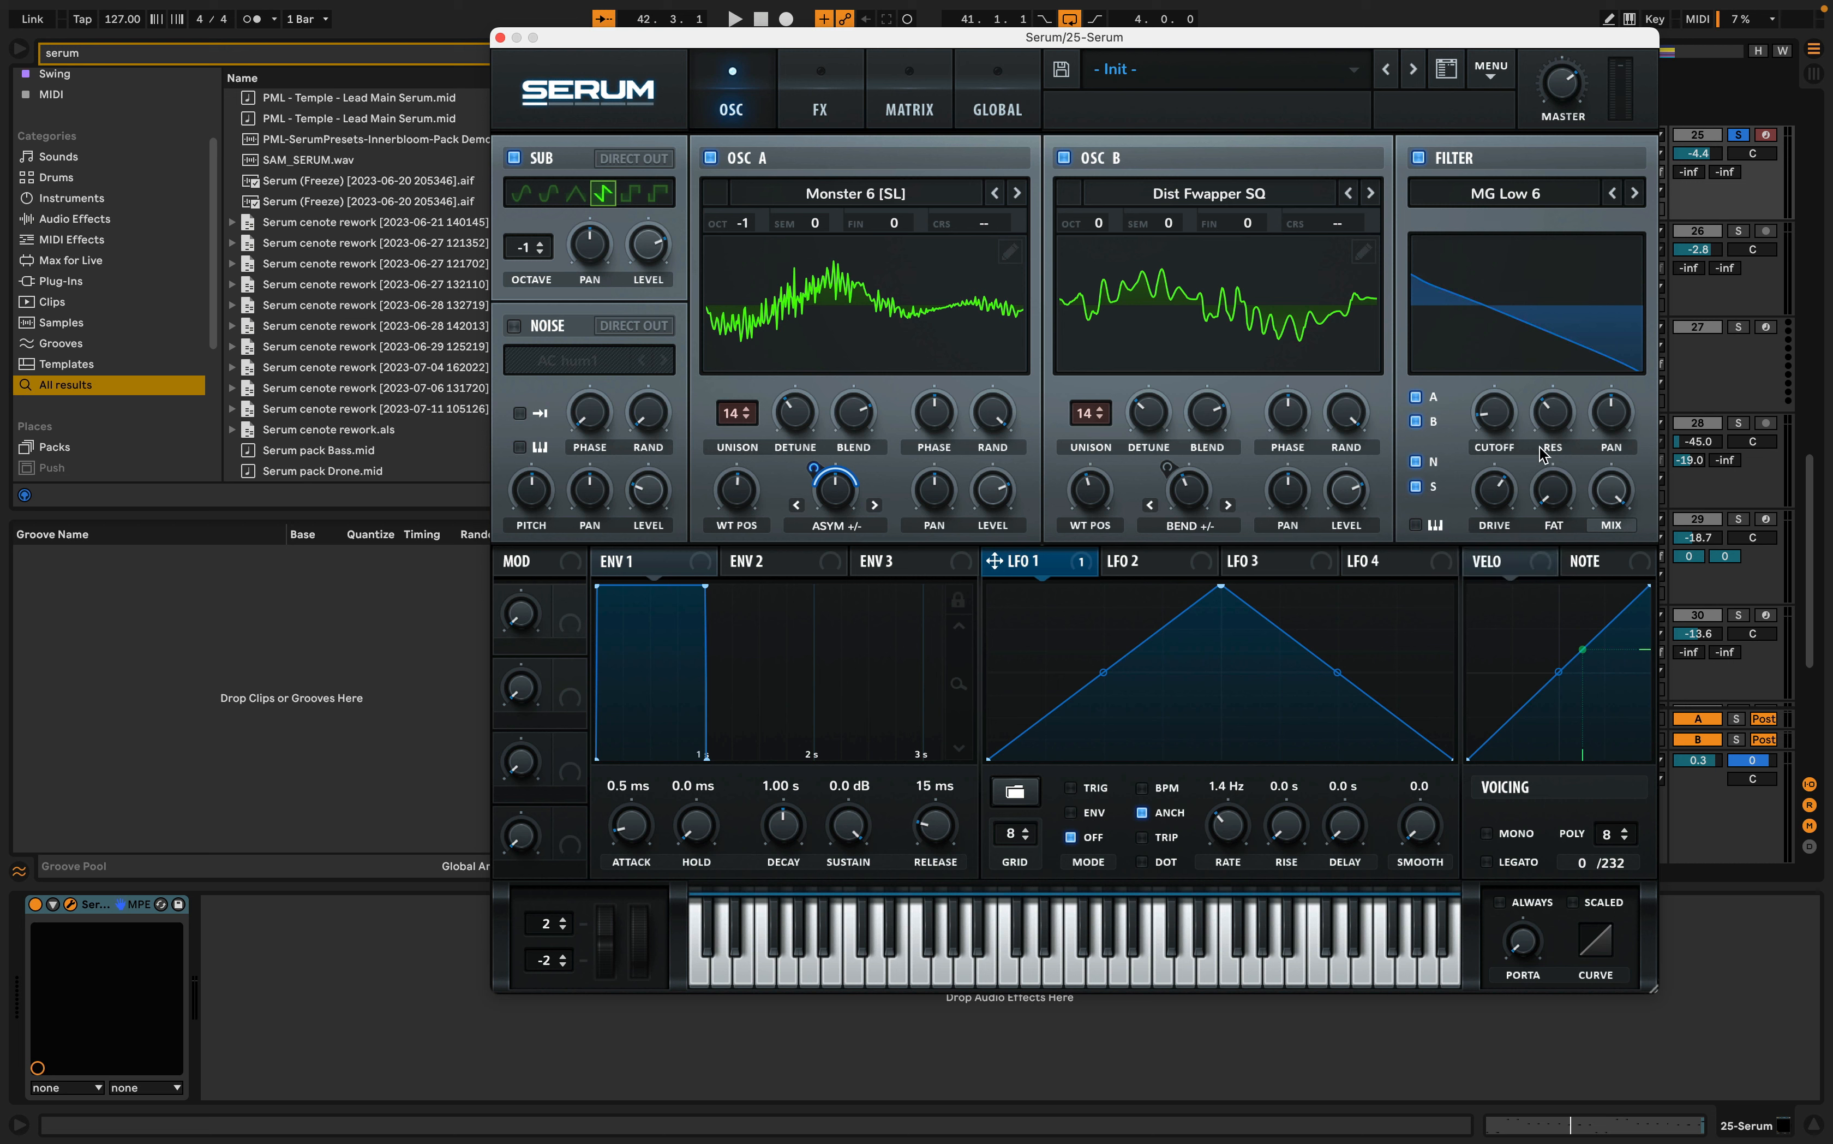
drag(1550, 474, 1552, 349)
key(space)
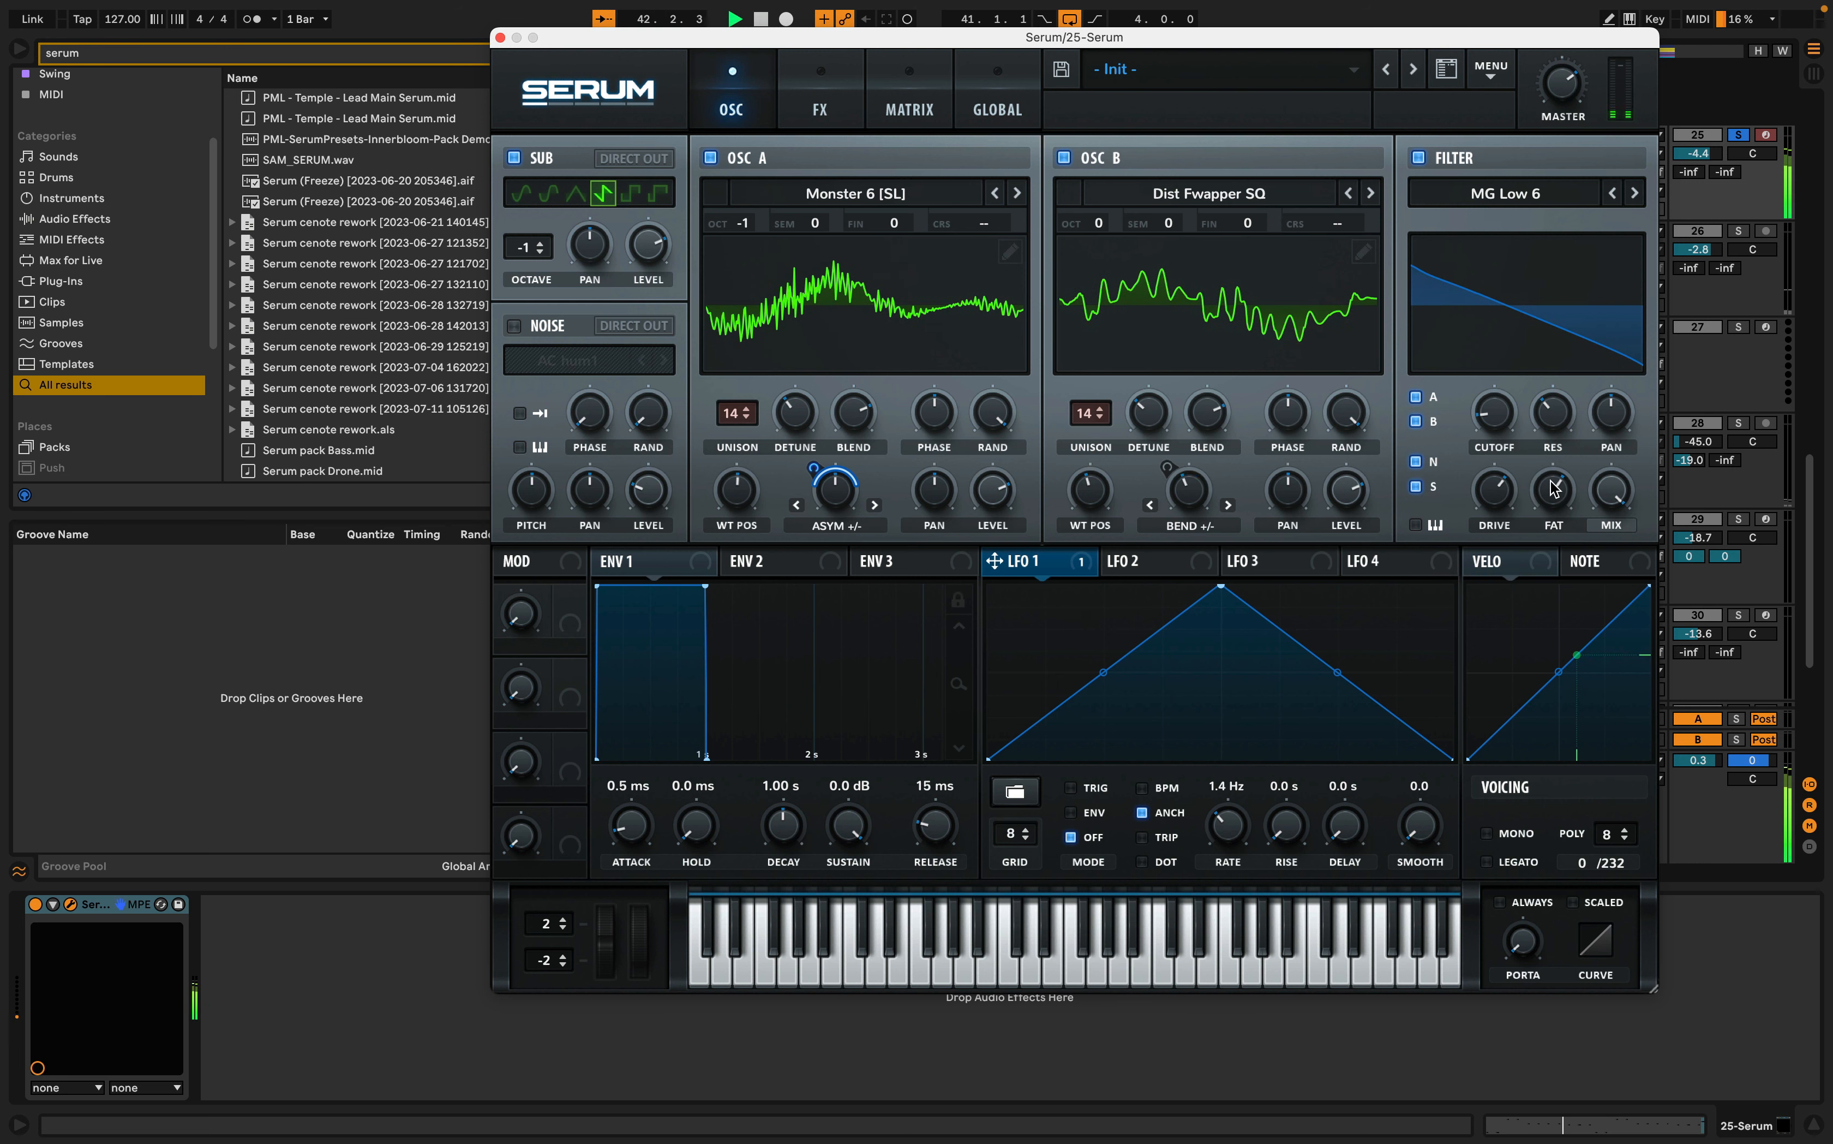
key(space)
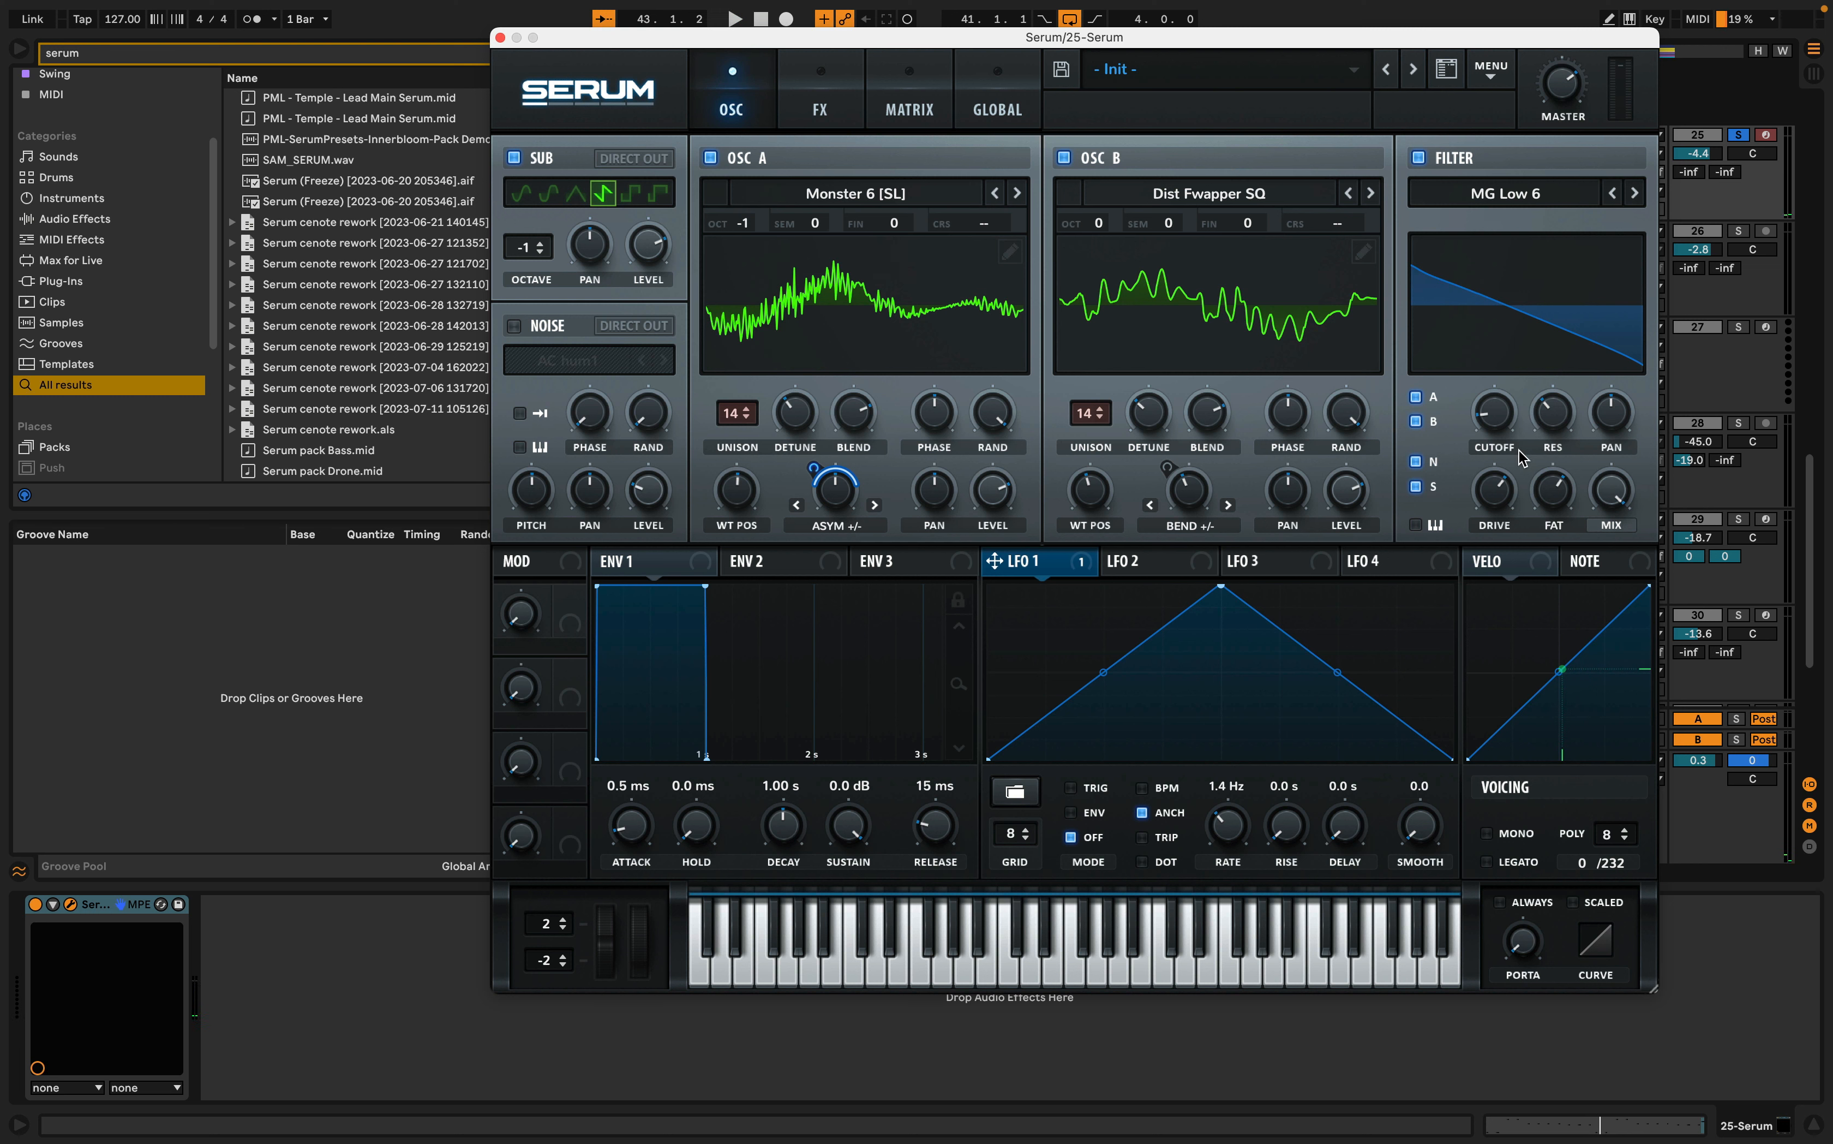
- Shape envelope 1 into a pluck with 356 ms decay, no sustain and 677 ms release, and audition it
drag(704, 586, 617, 772)
drag(917, 832, 941, 785)
key(space)
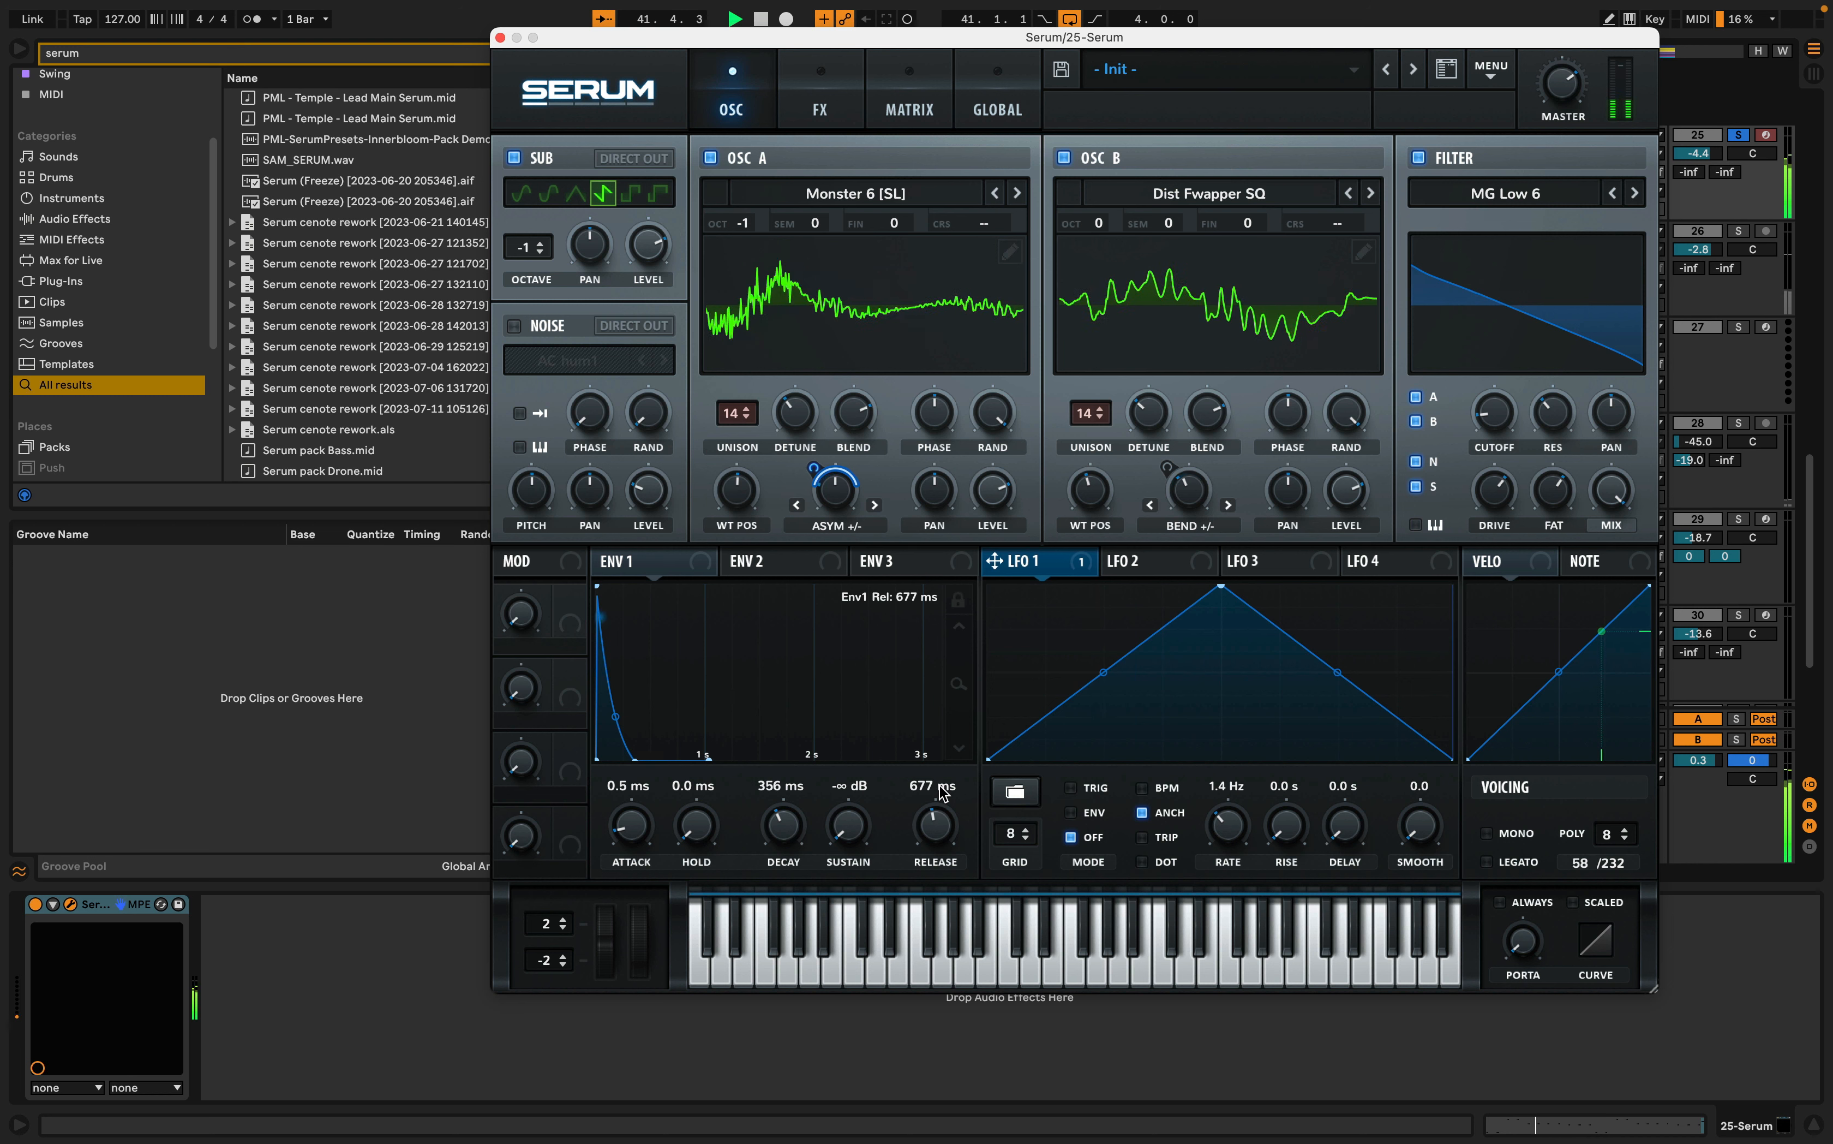
key(space)
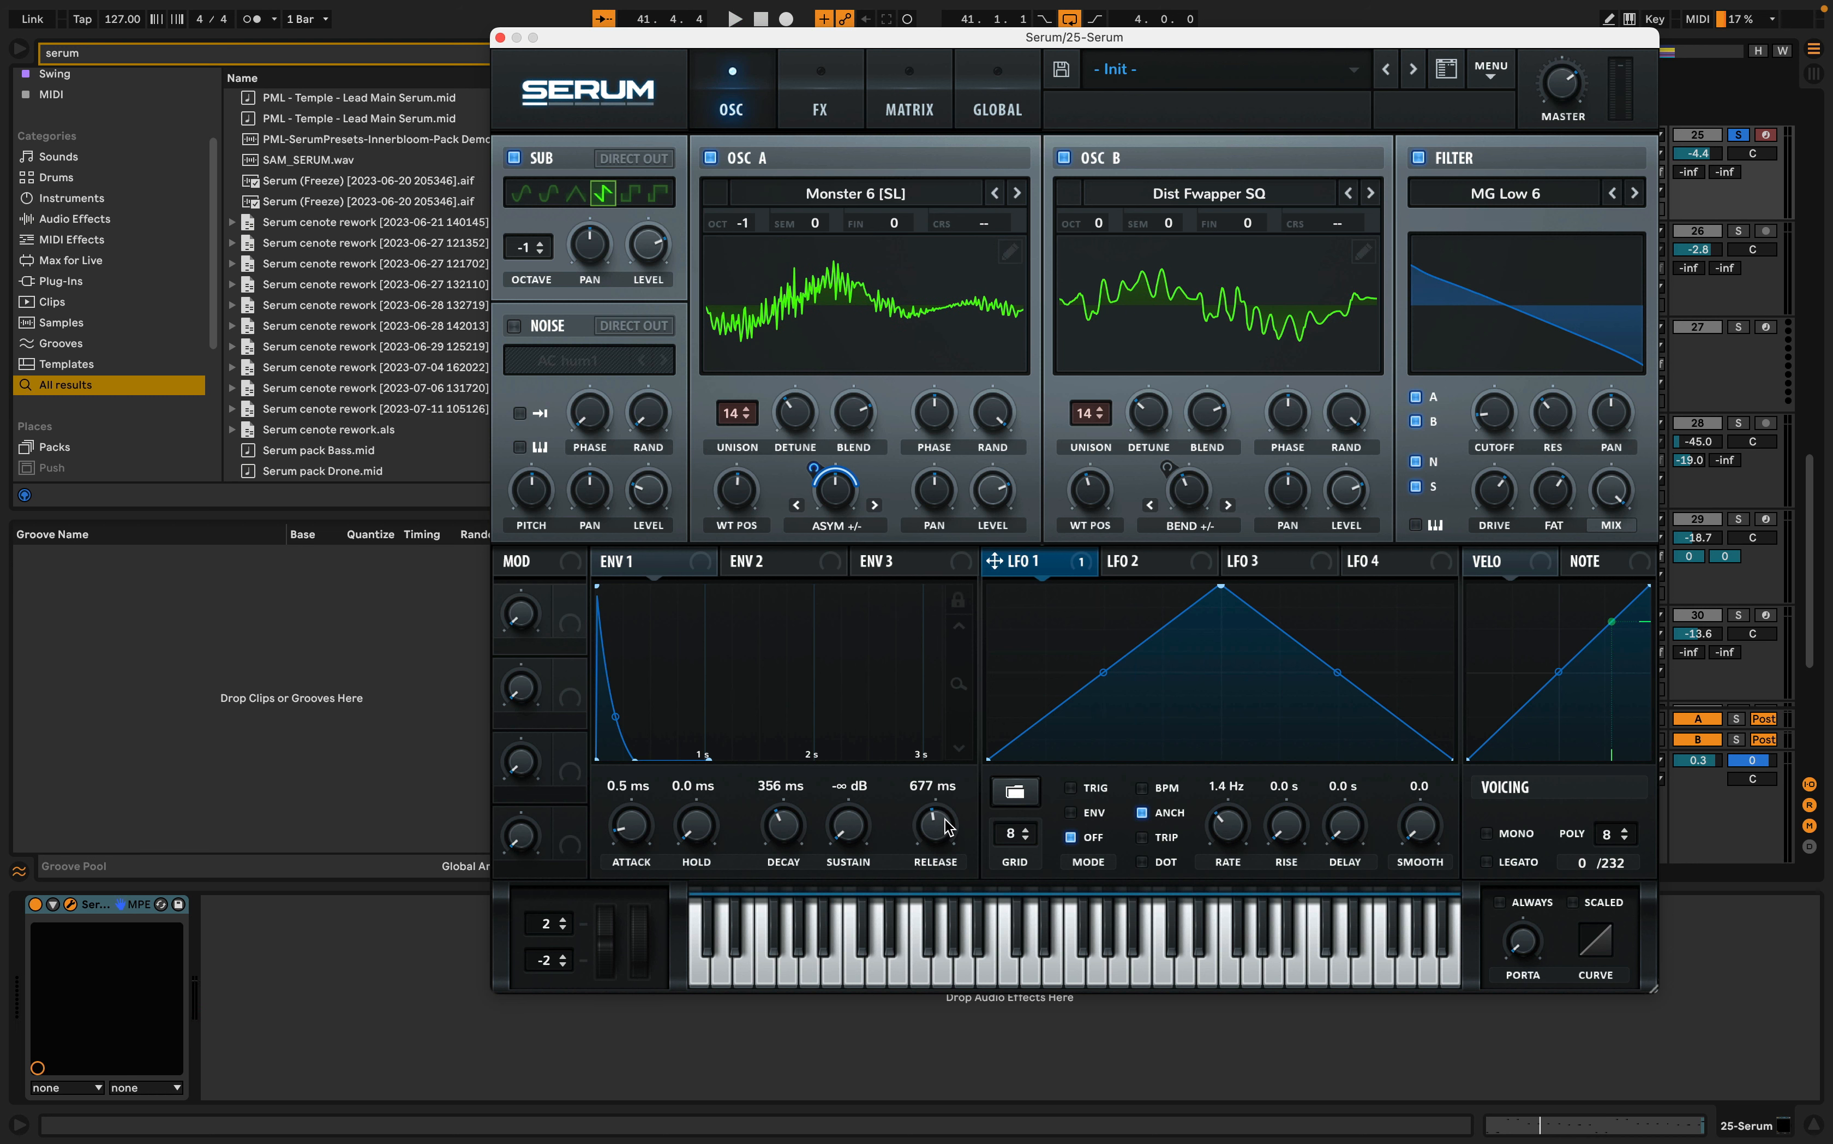
- Refine envelope 1 during playback to 261 ms decay and 766 ms release
key(space)
drag(948, 827, 943, 830)
key(space)
drag(791, 832, 792, 834)
key(space)
key(space)
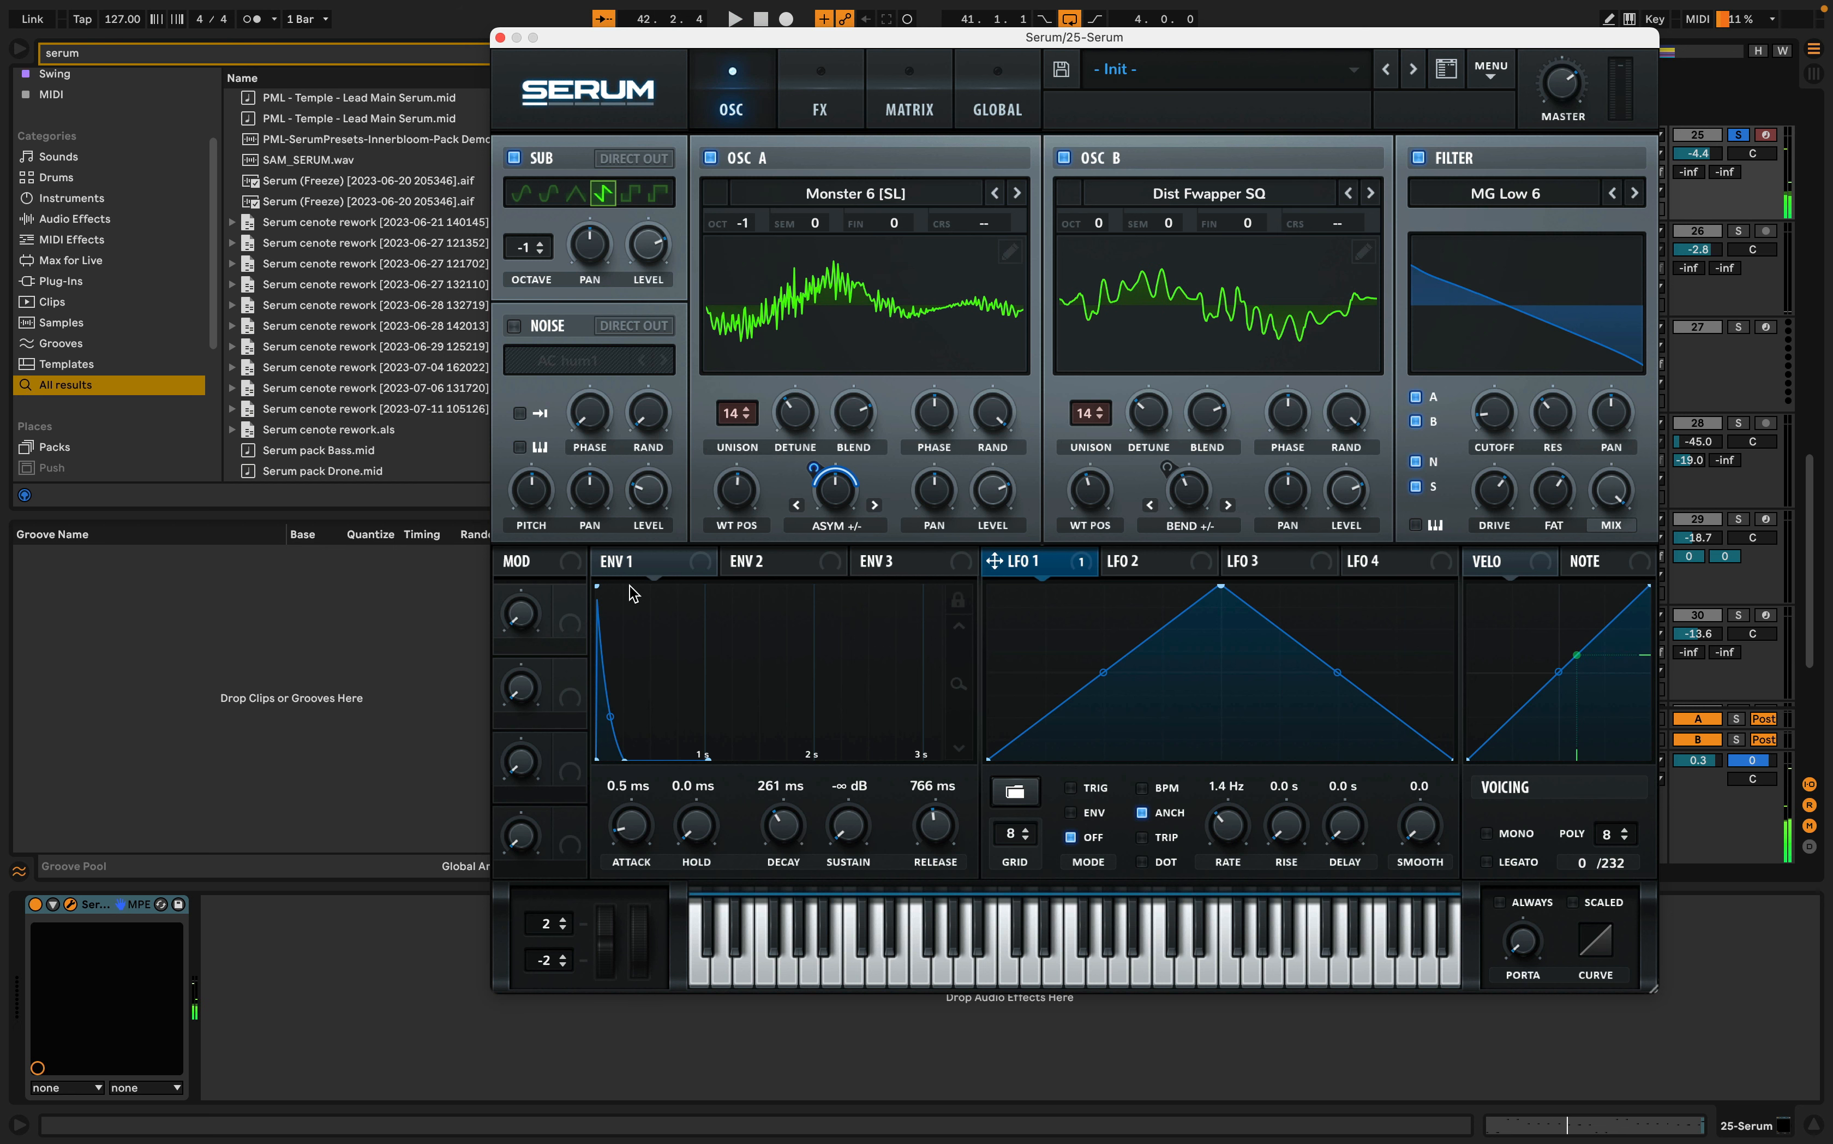
- Route Env 1 to the global Amp. in the modulation matrix with a positive amount and audition the result
click(900, 127)
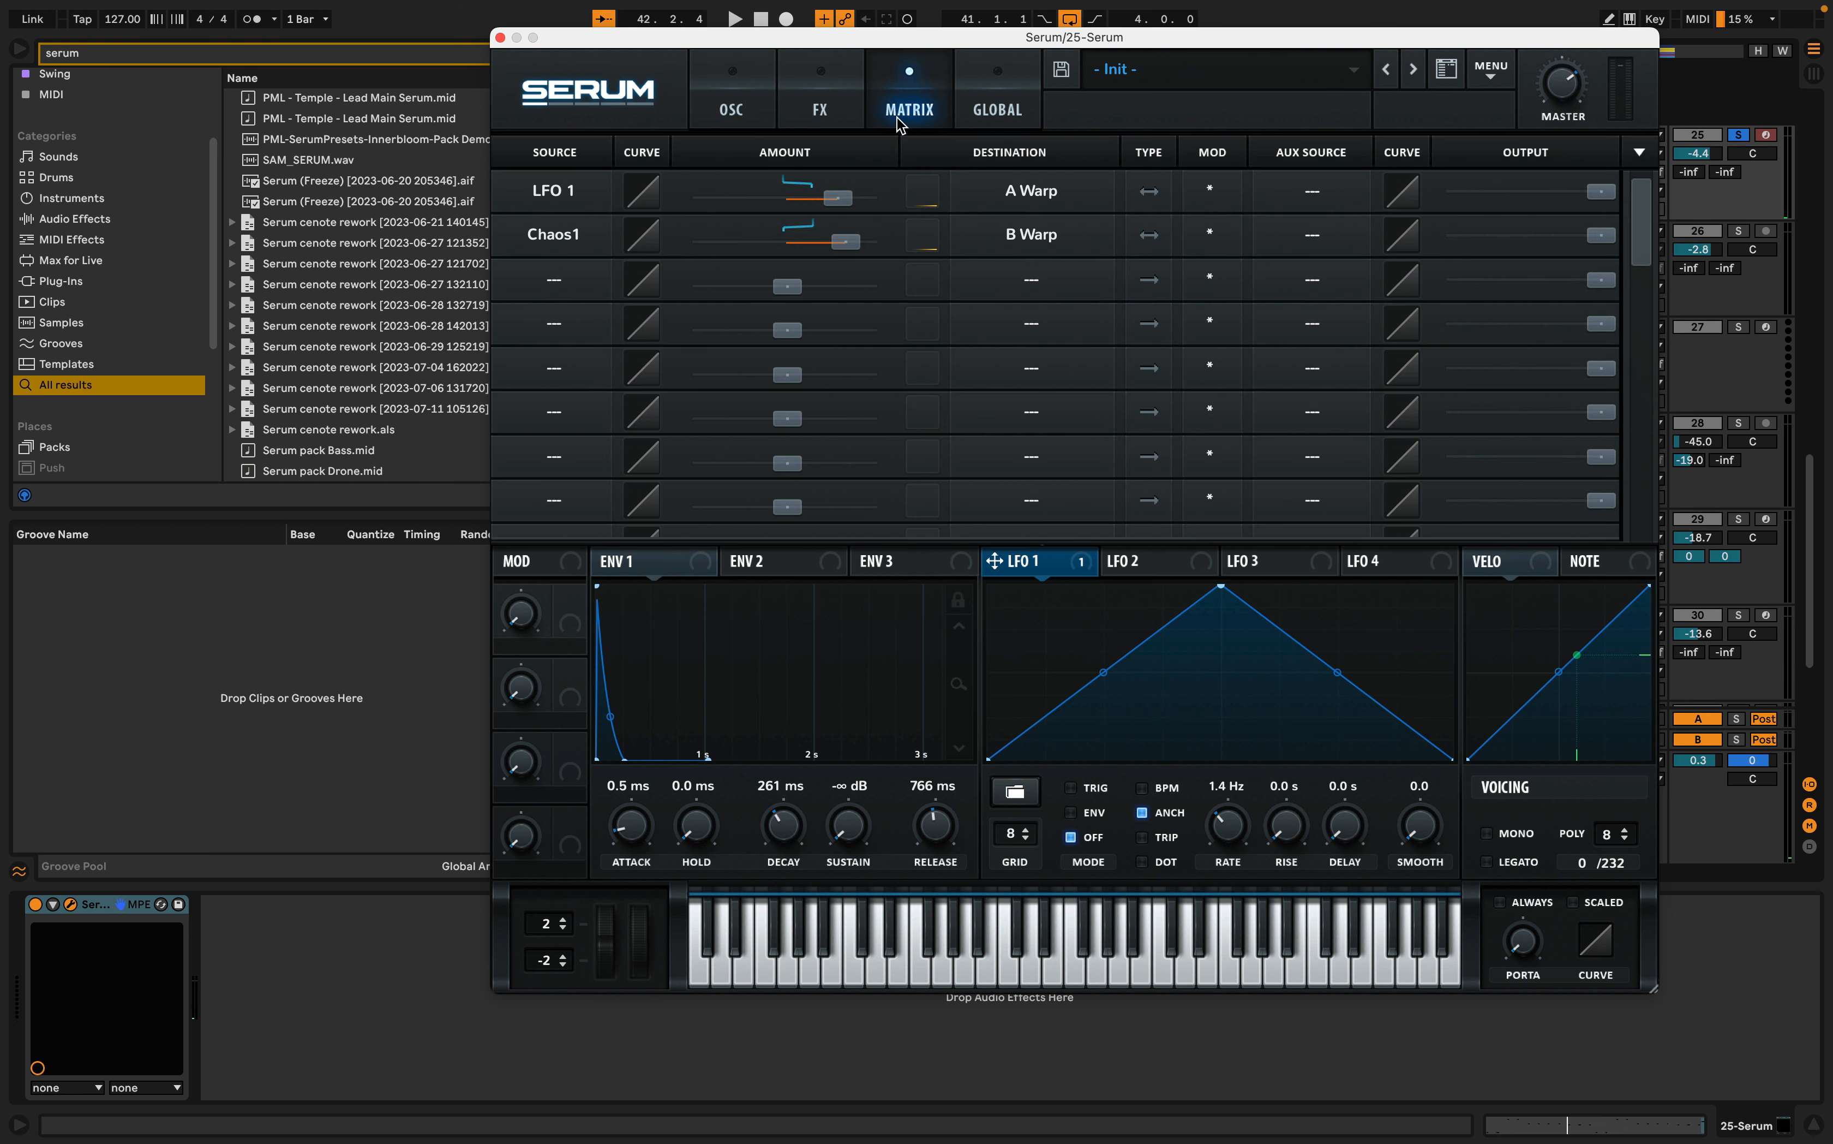
click(560, 277)
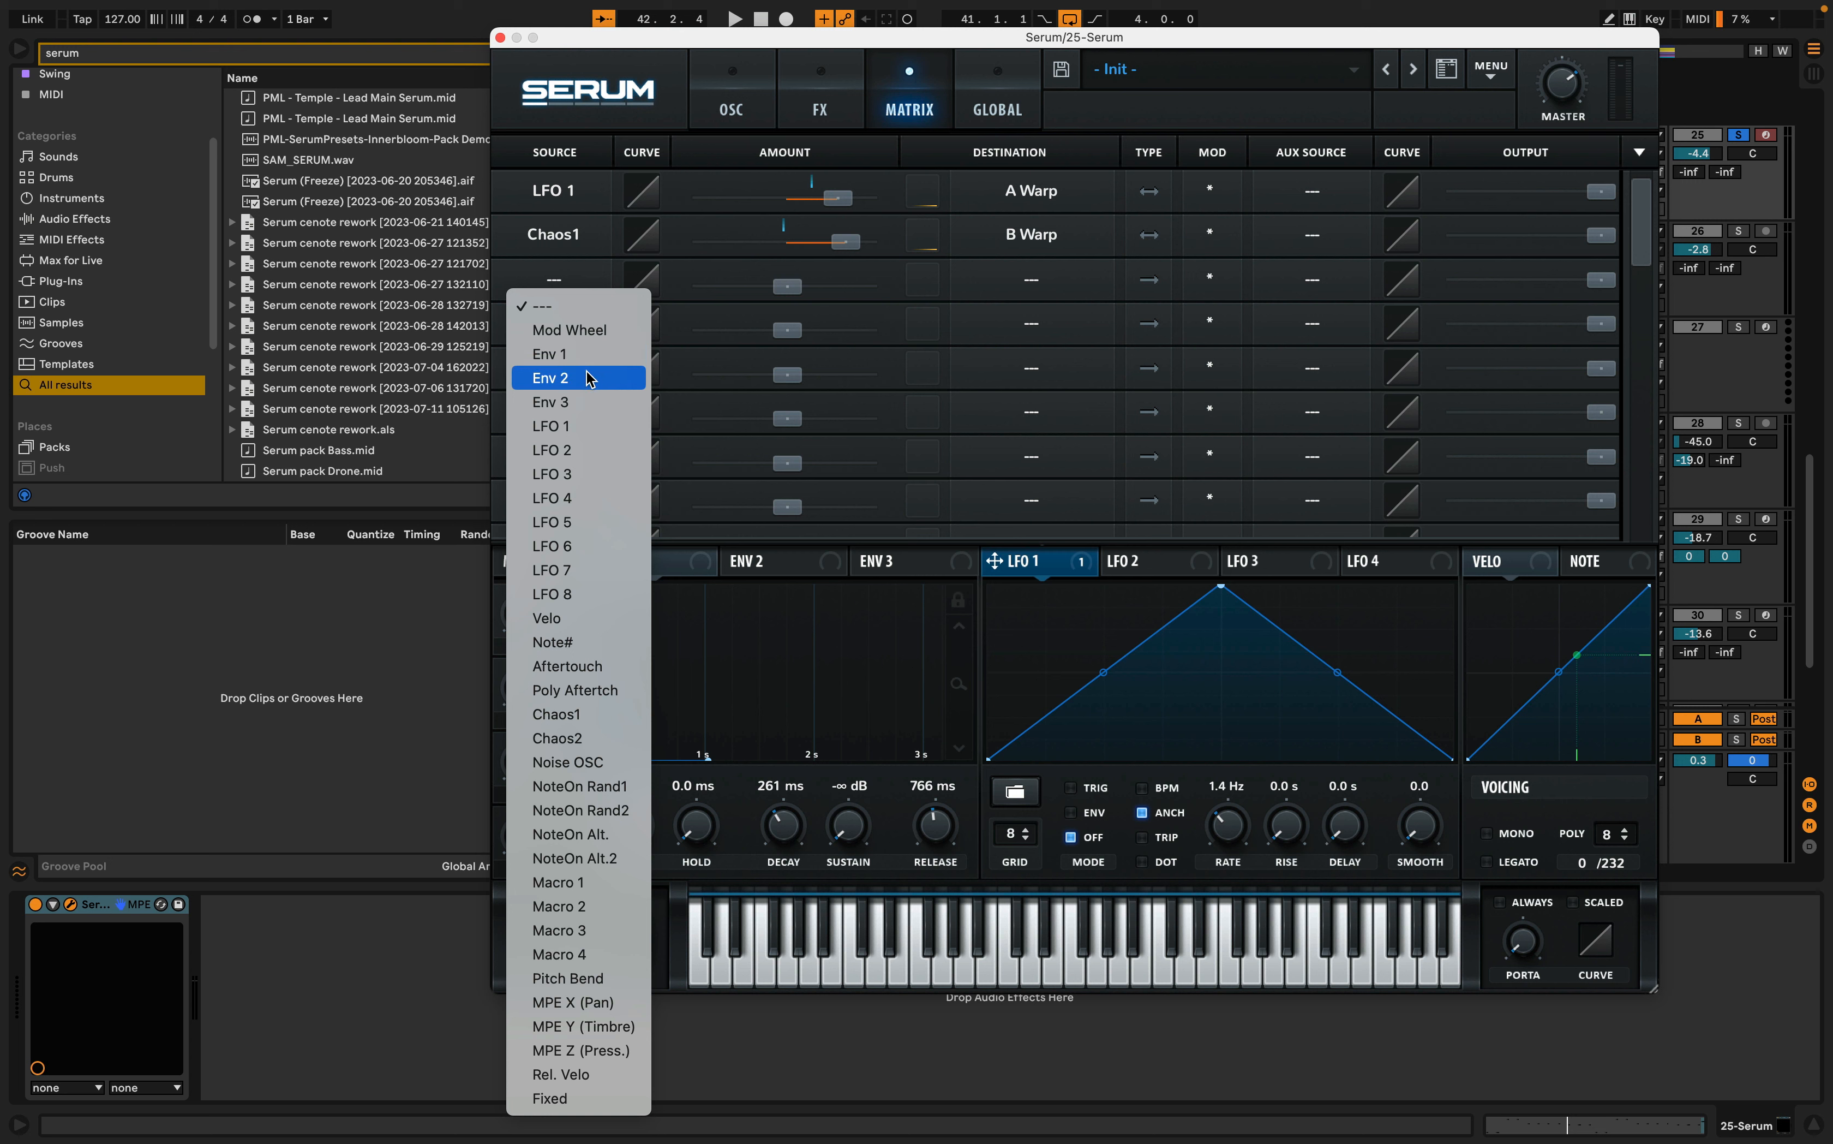
click(574, 355)
click(1013, 280)
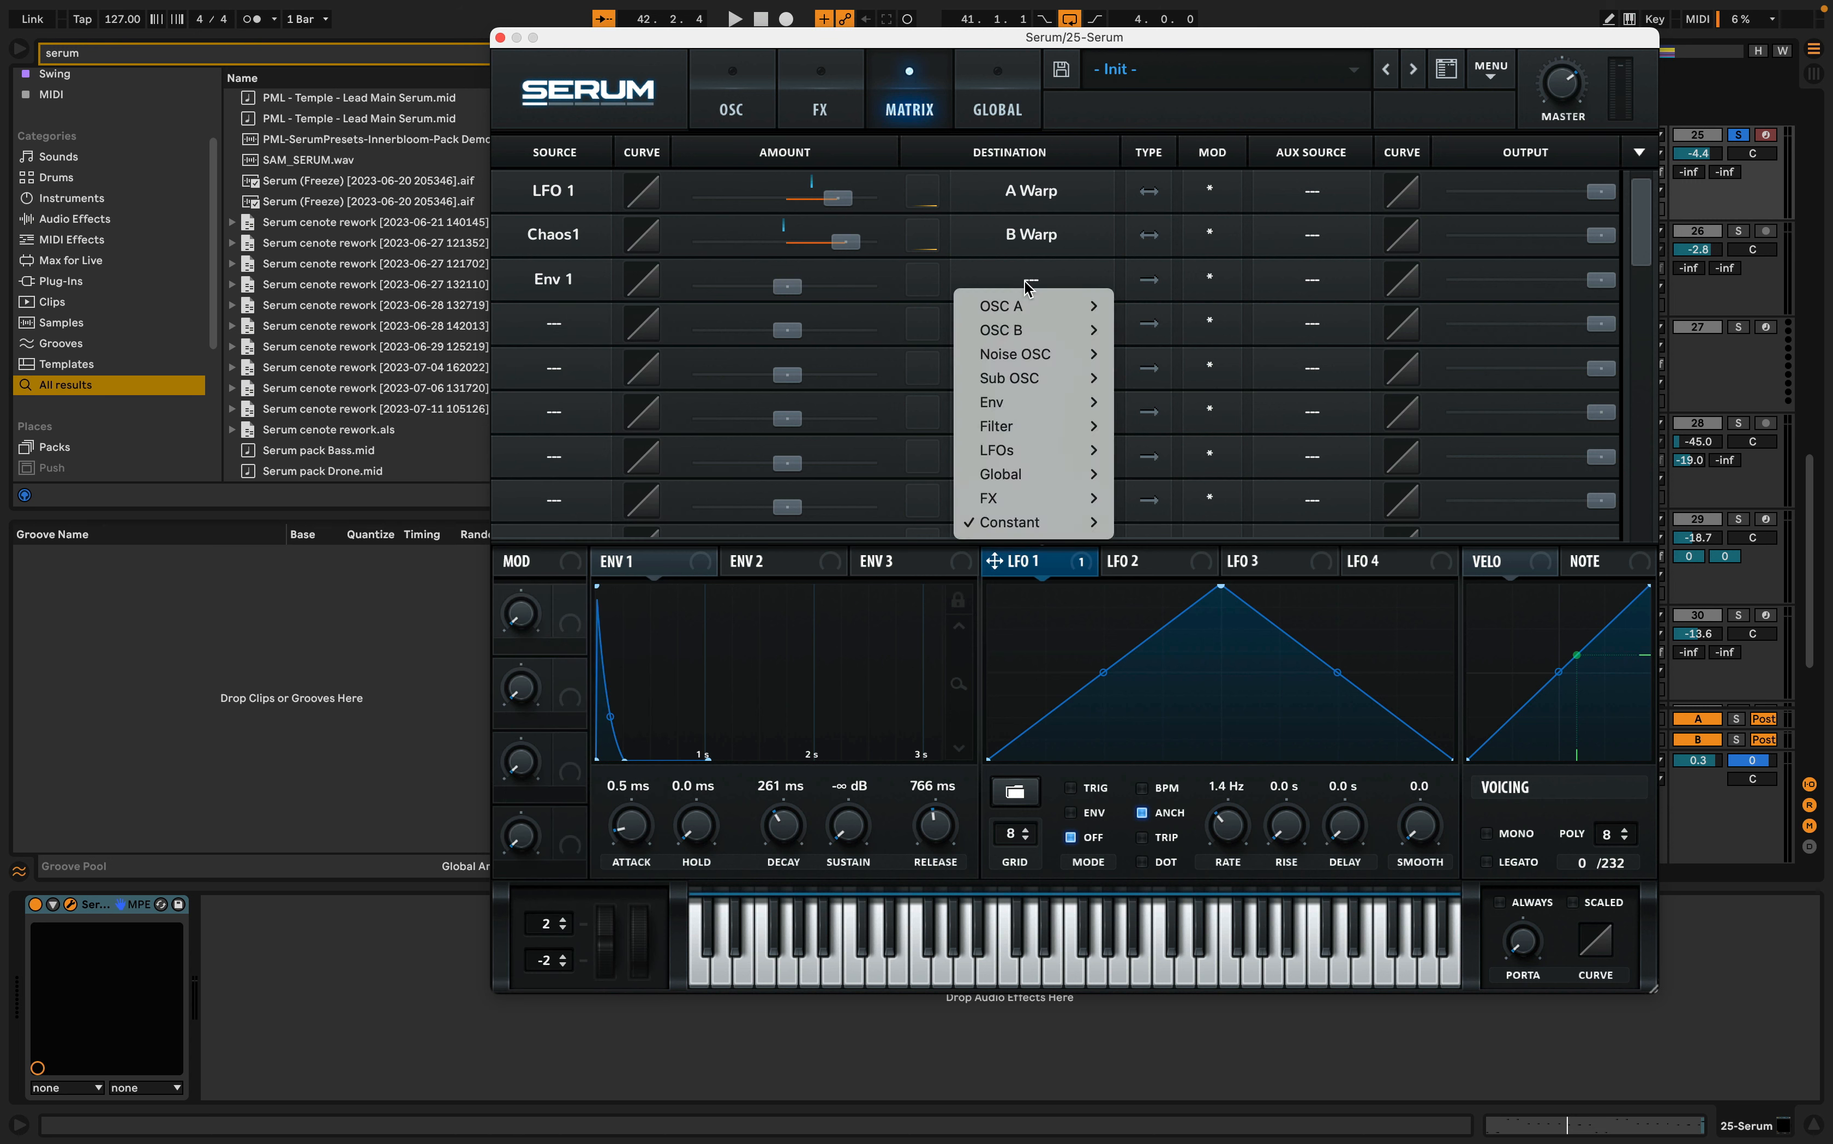
mouse_move(1025, 476)
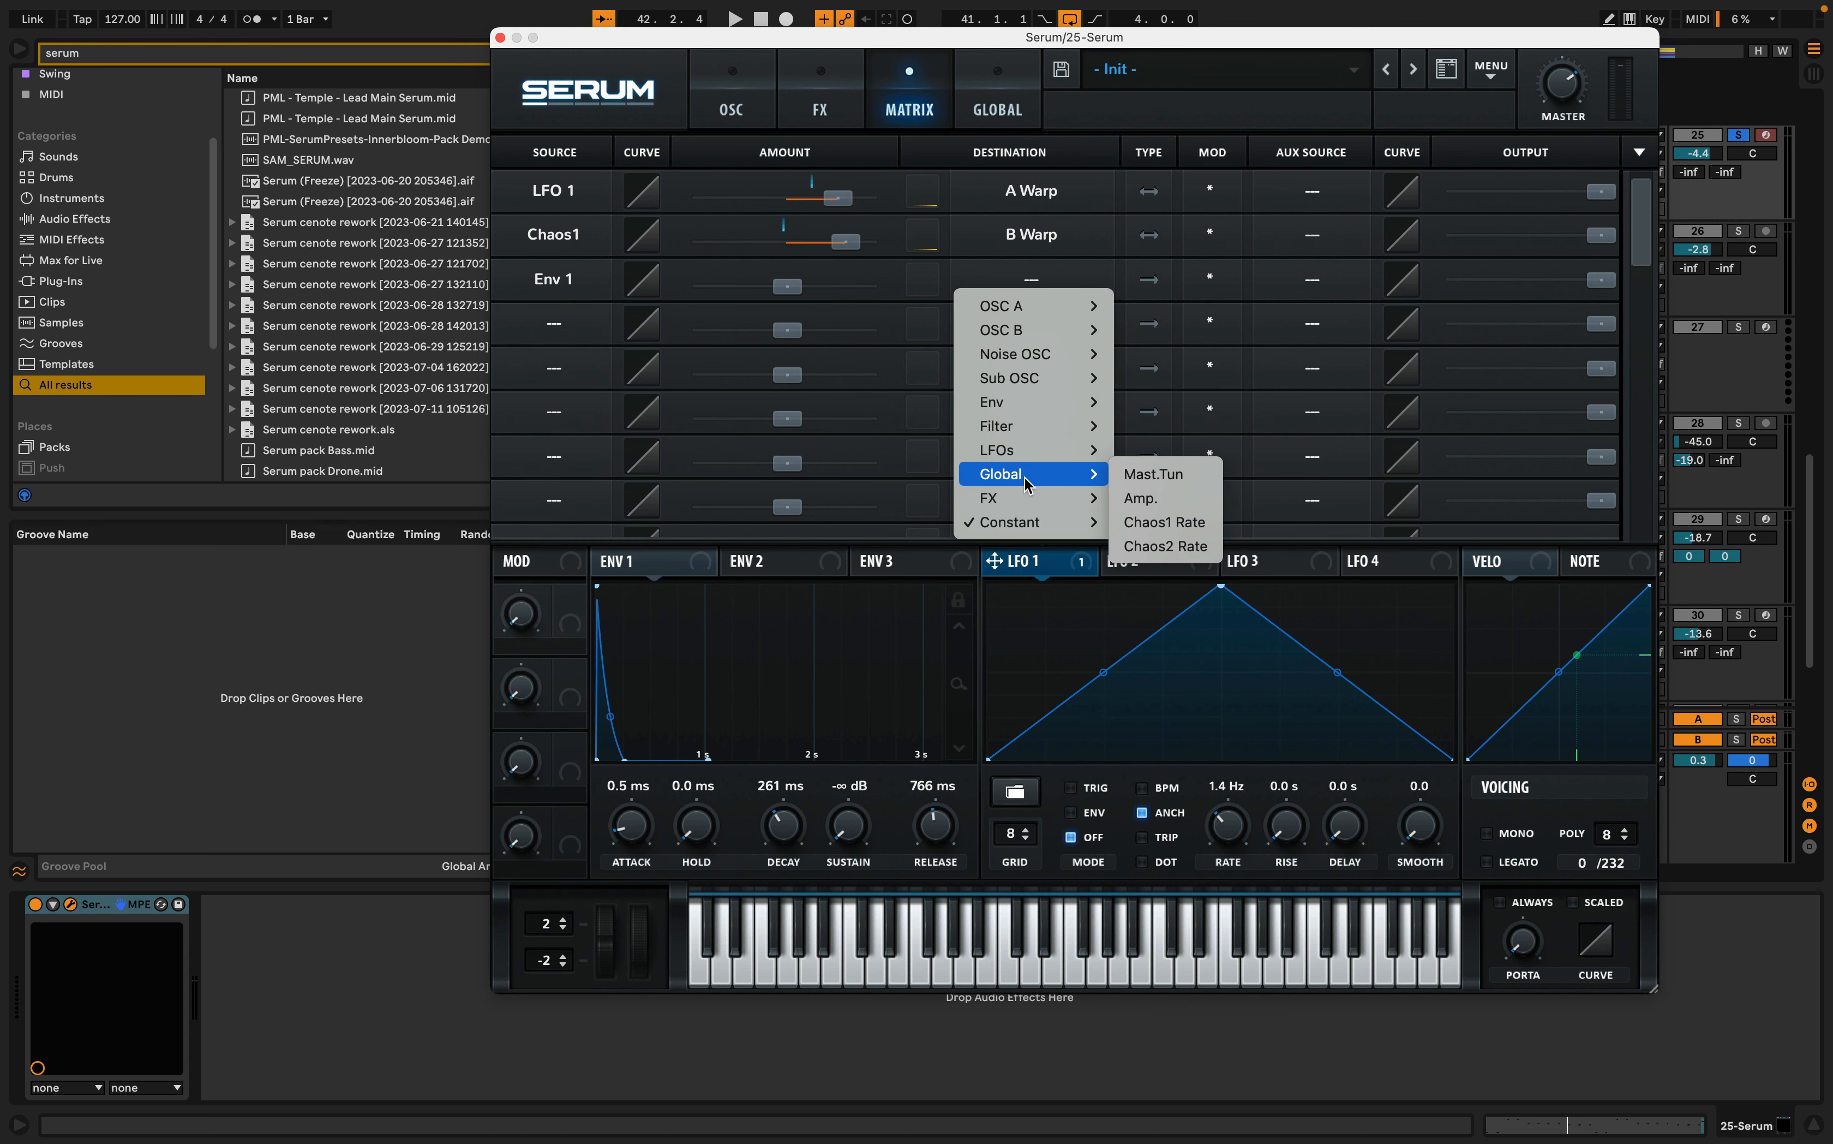
click(1165, 499)
drag(801, 288, 893, 298)
key(space)
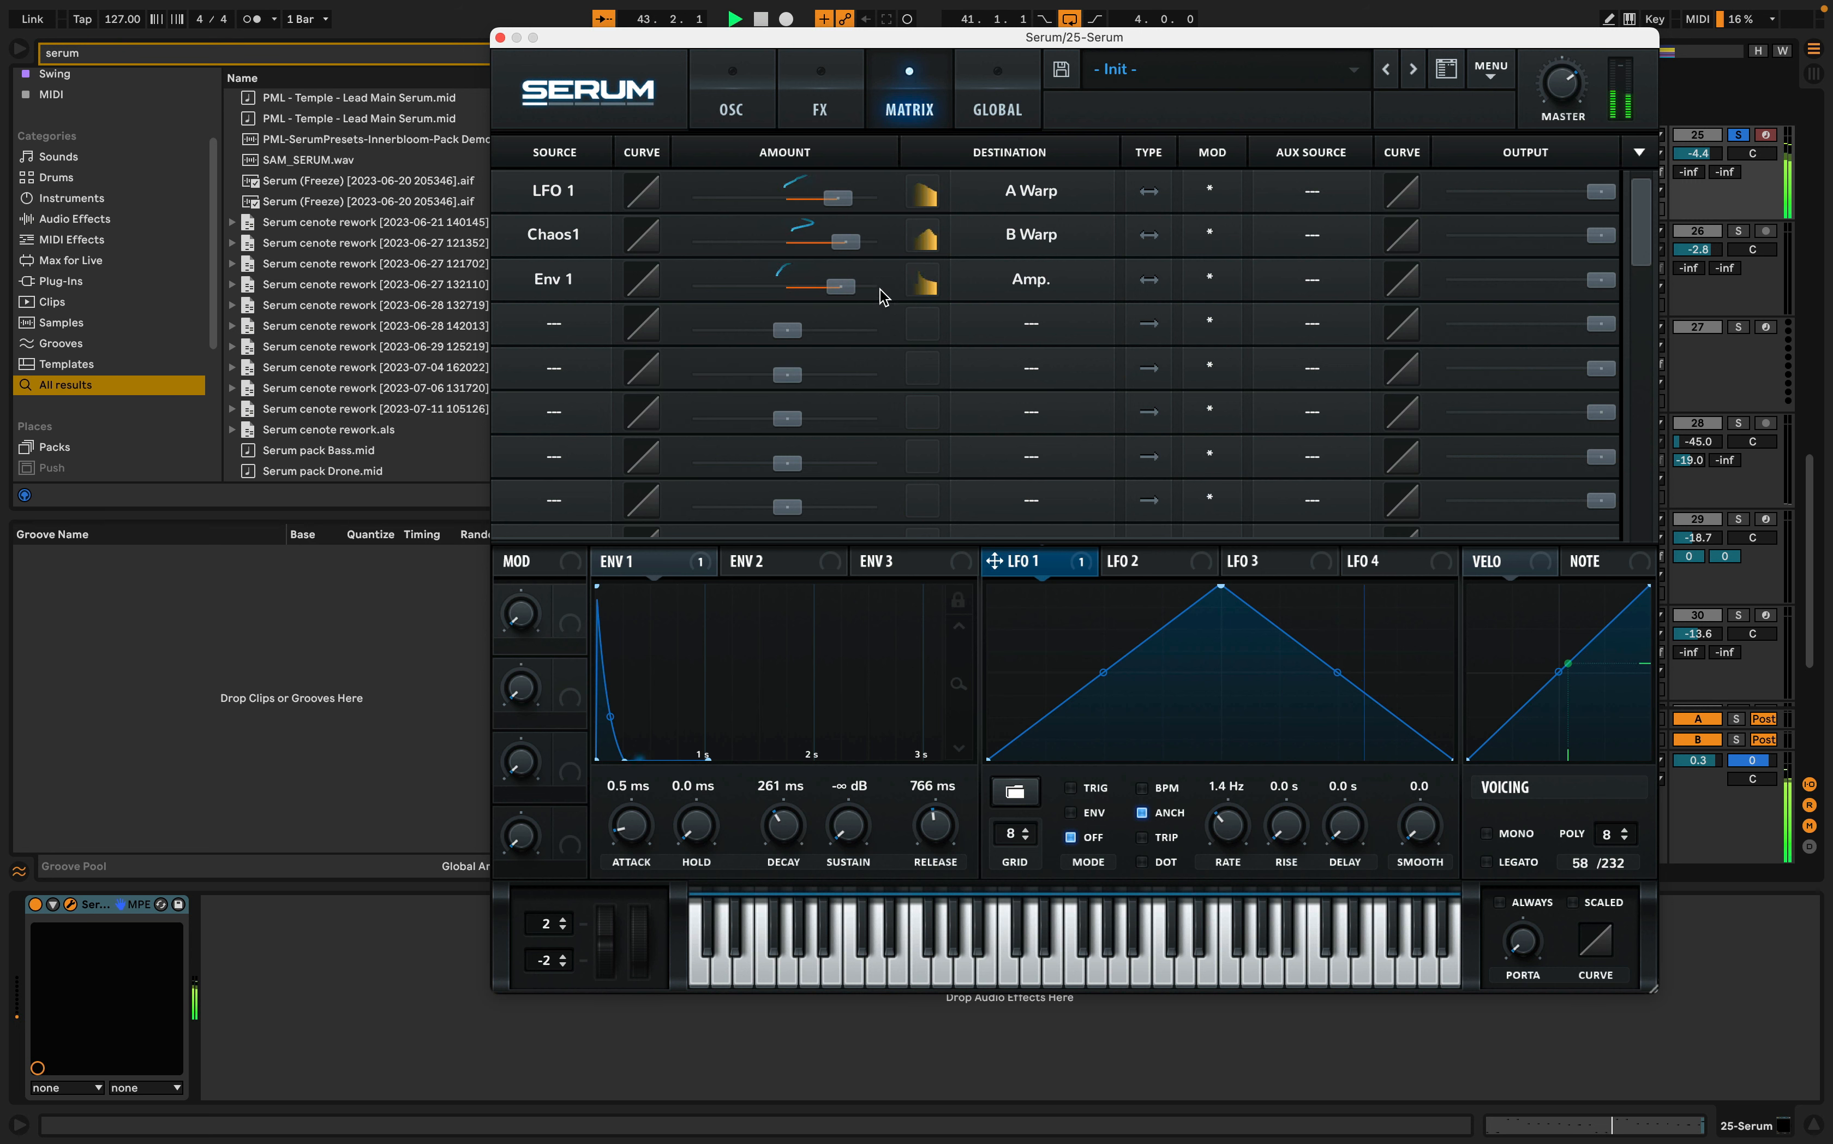
key(space)
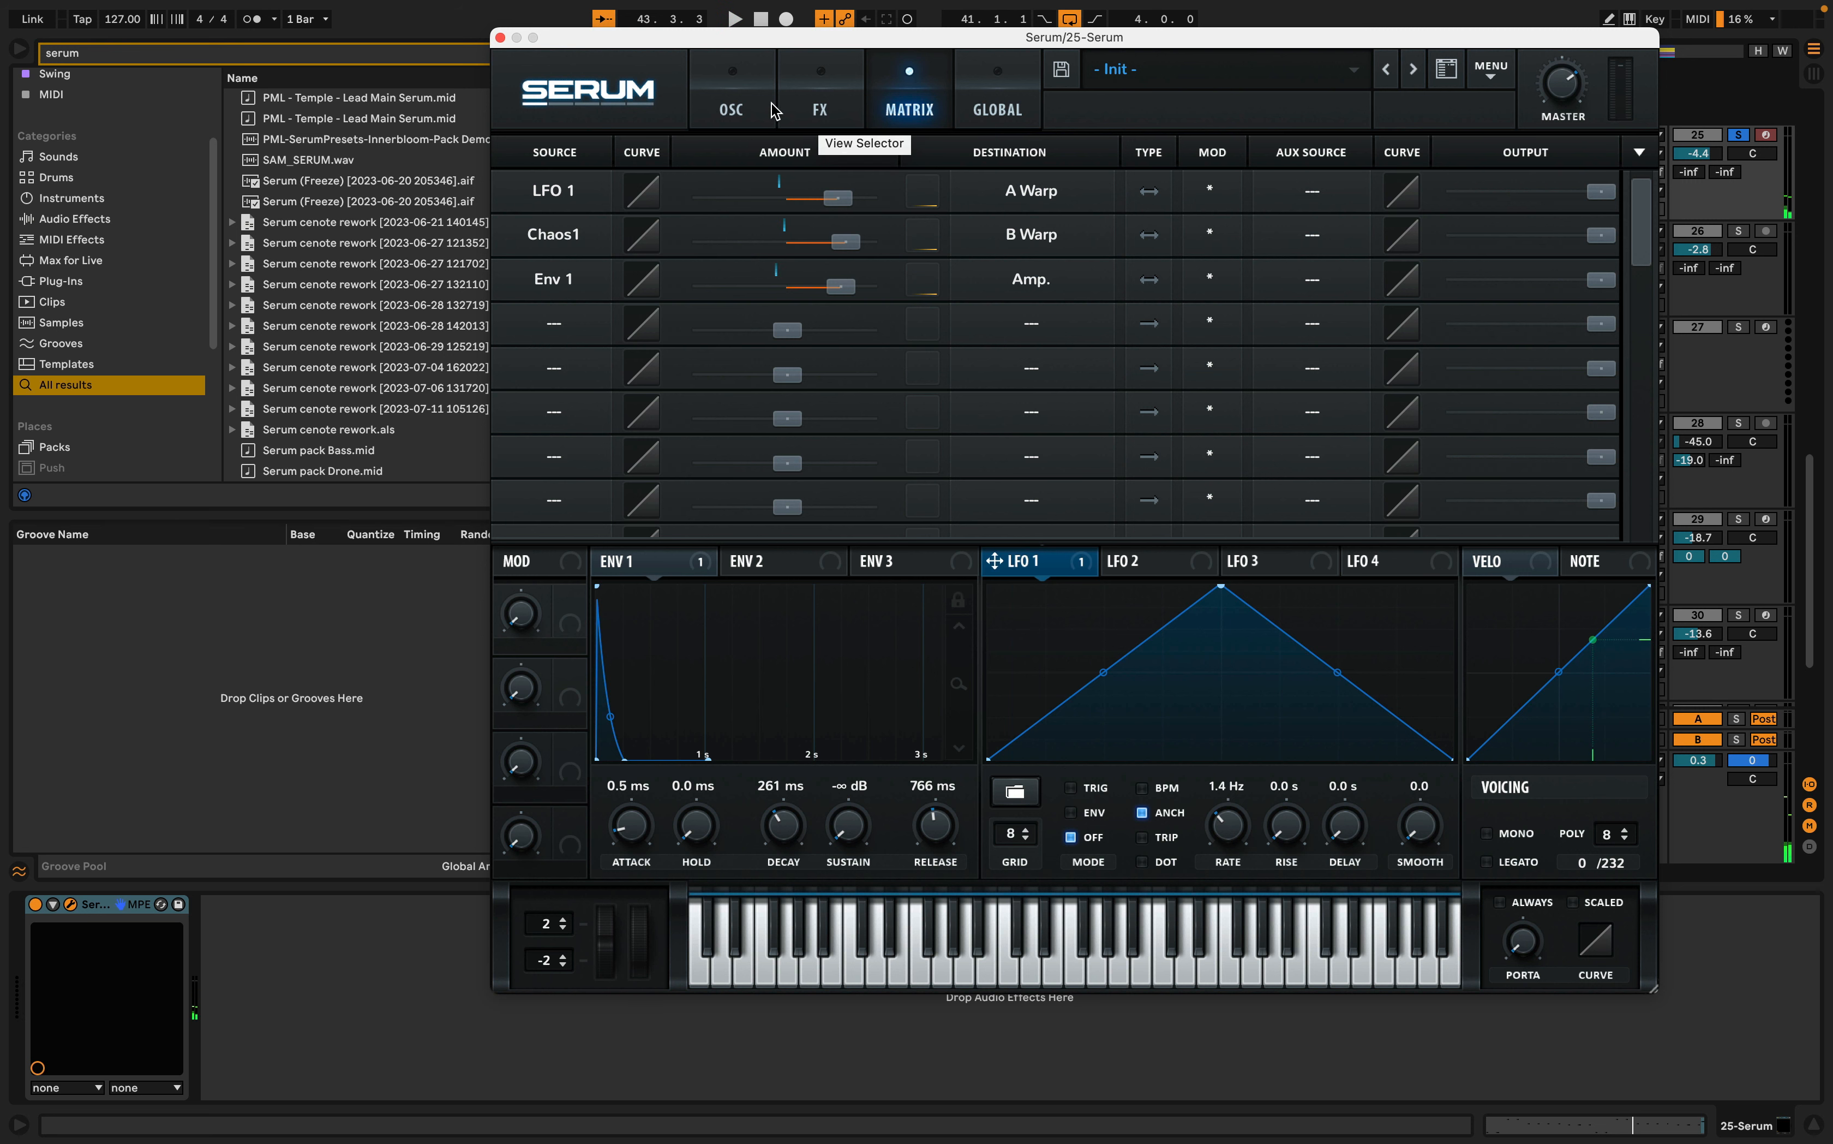
click(771, 110)
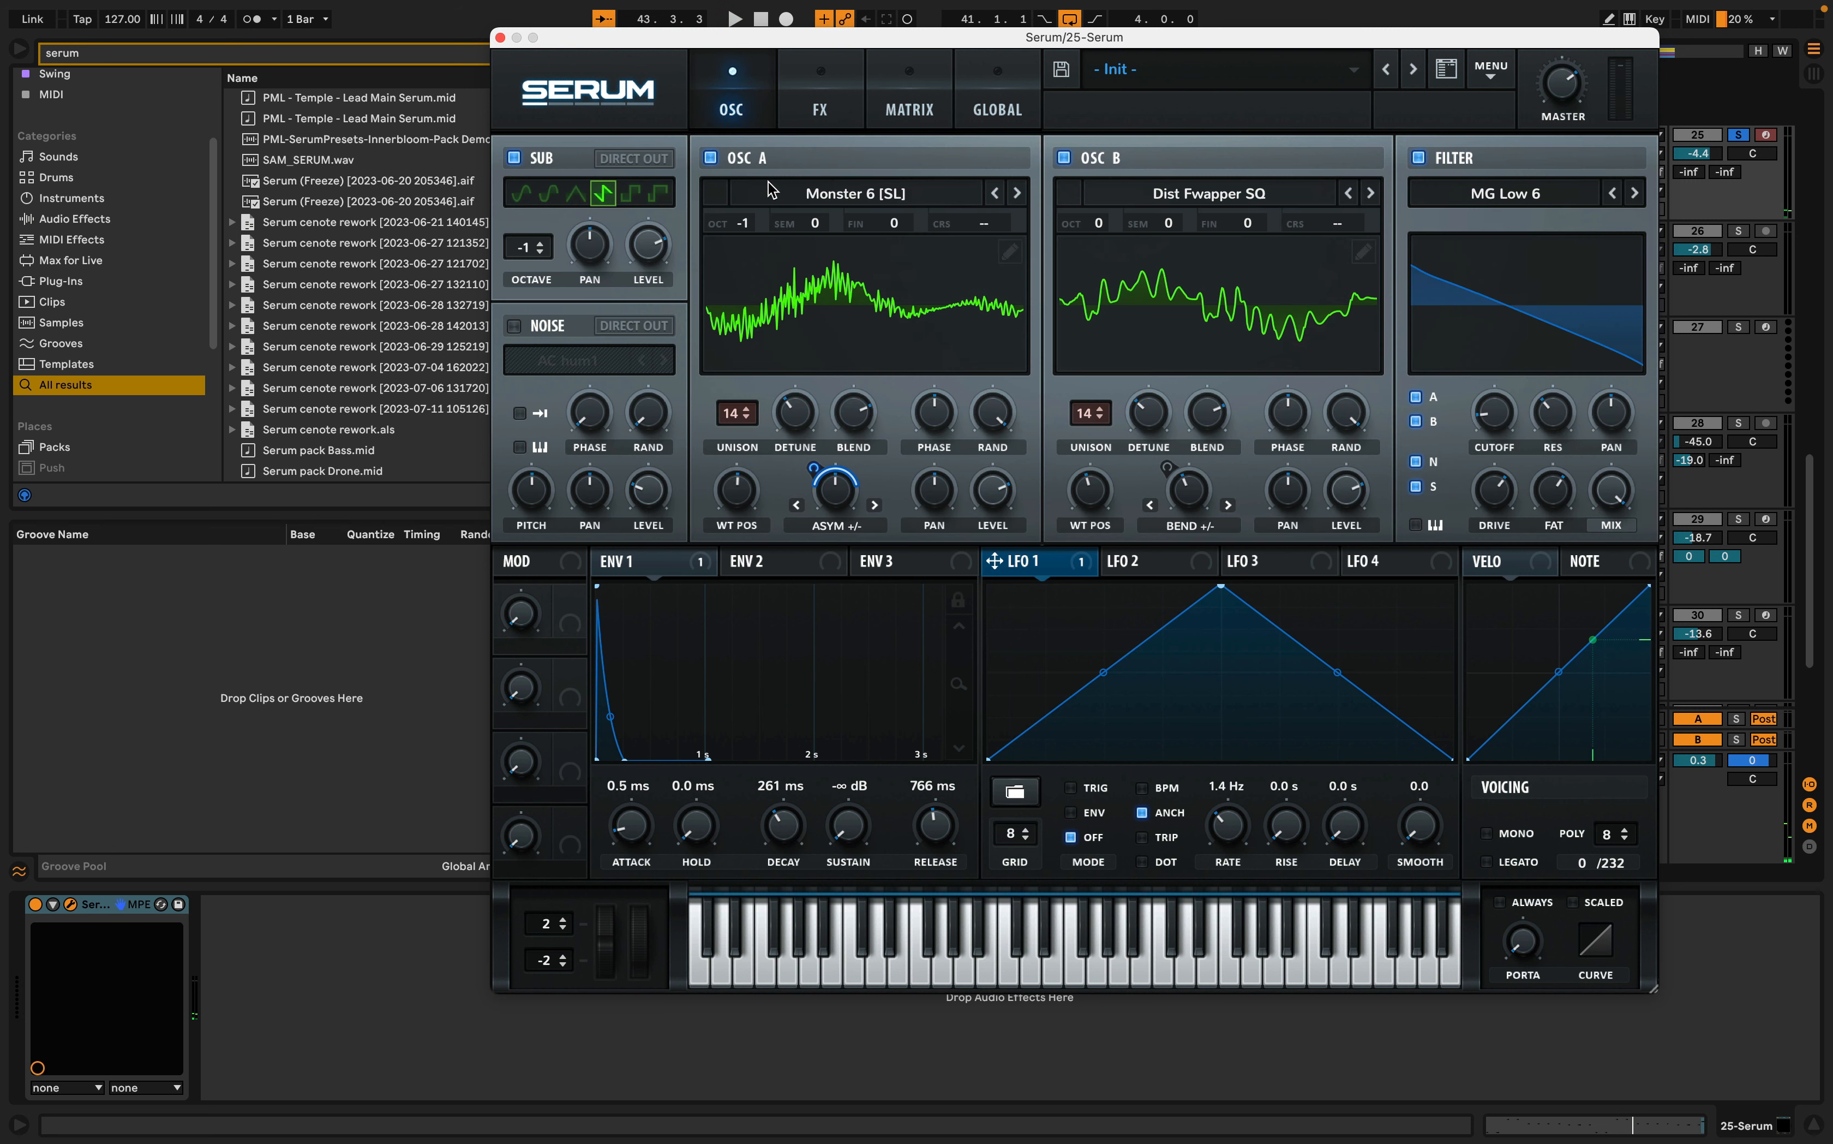
- Shape envelope 2 with about 148 ms decay, no sustain and a 1.43 s release
click(764, 561)
drag(703, 605, 571, 783)
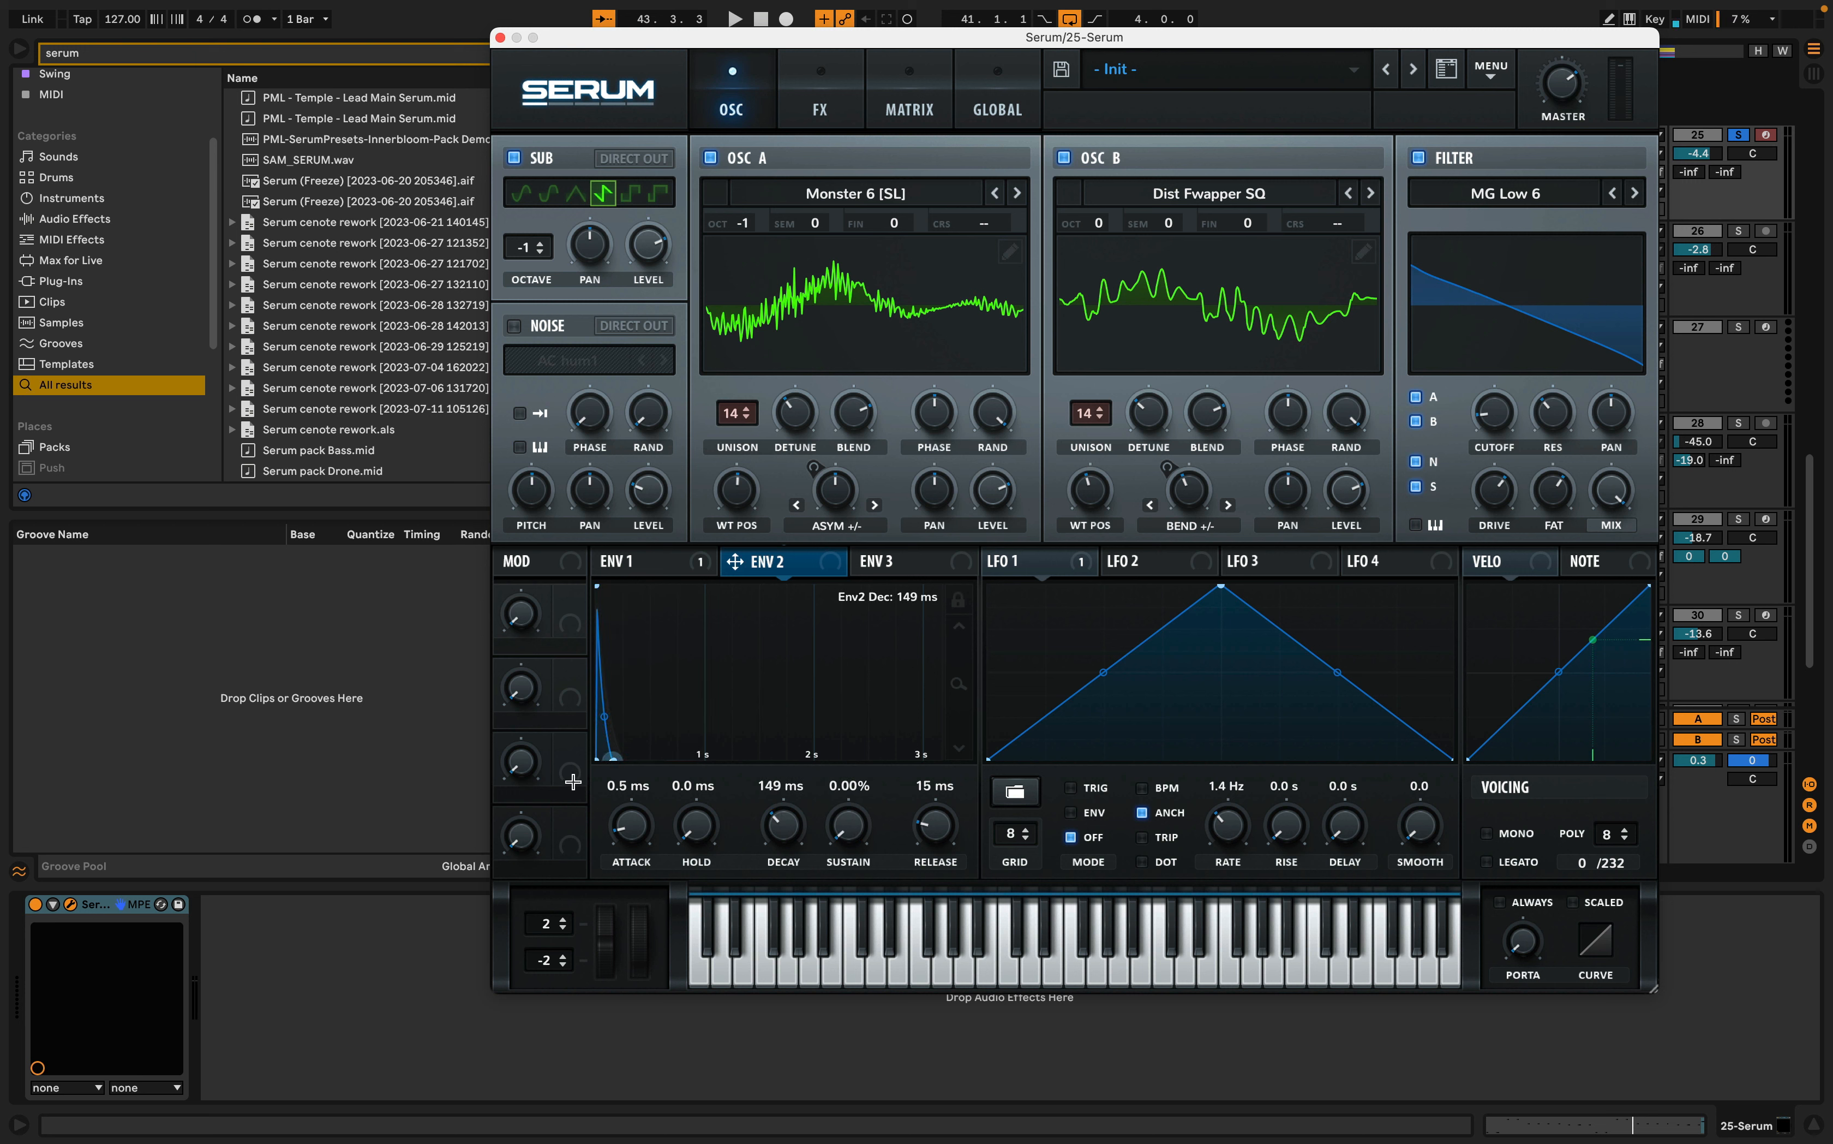
drag(919, 832, 930, 756)
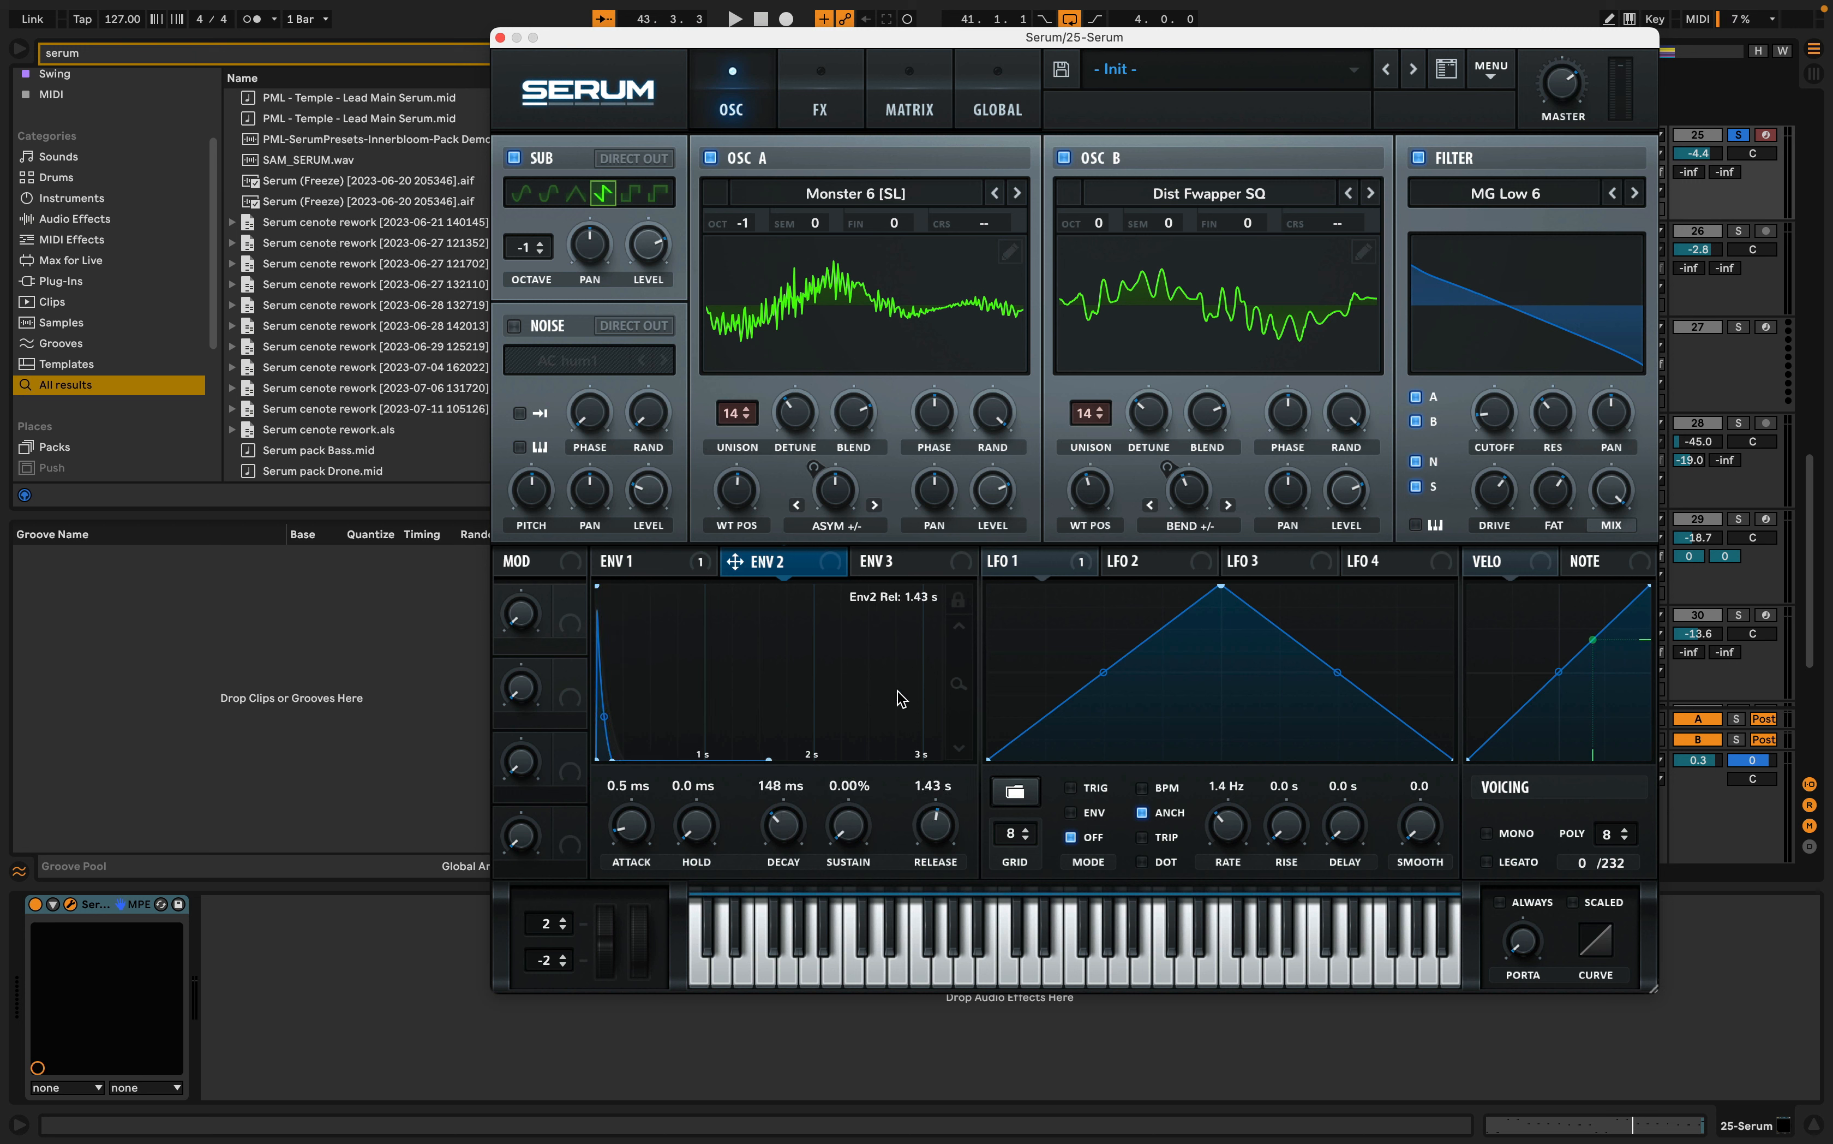
- Assign Env 2 to the filter cutoff with a modulation amount of 33 and audition the pluck
drag(801, 562, 1490, 468)
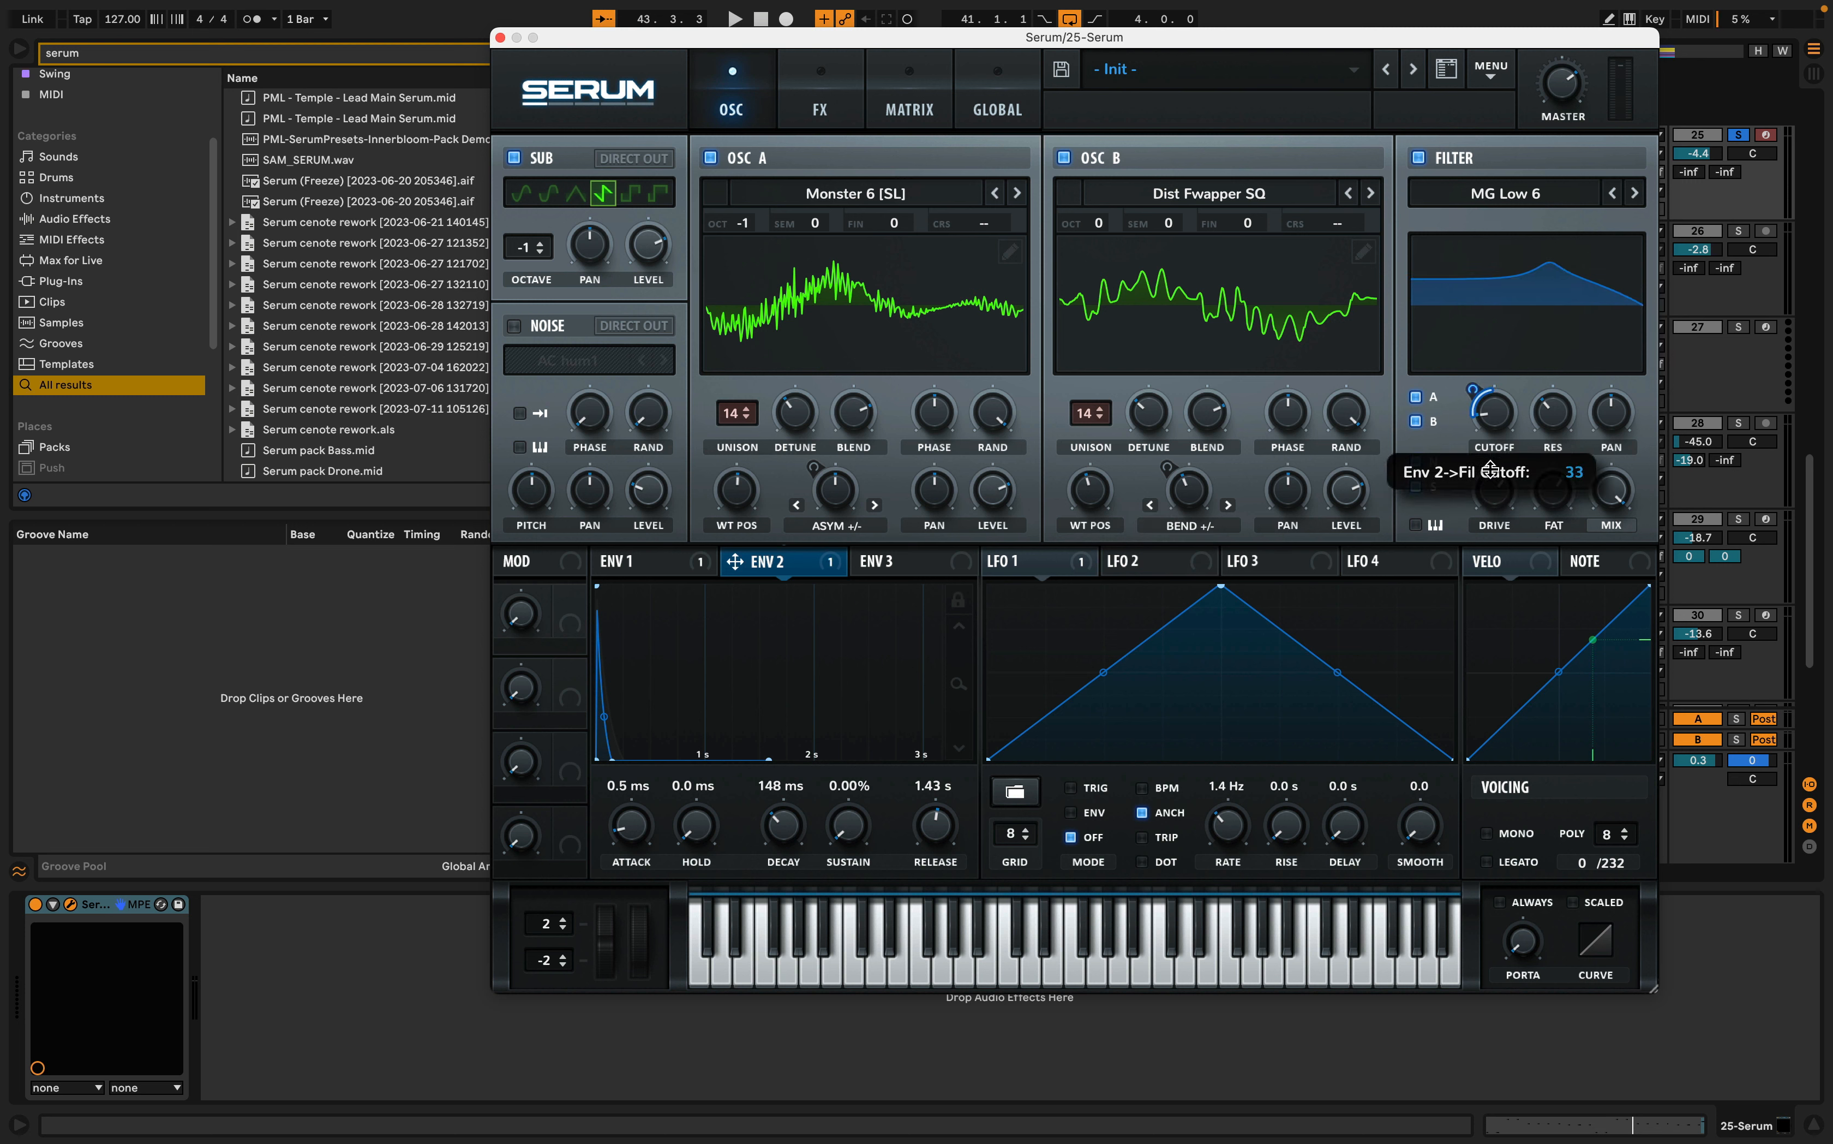
key(space)
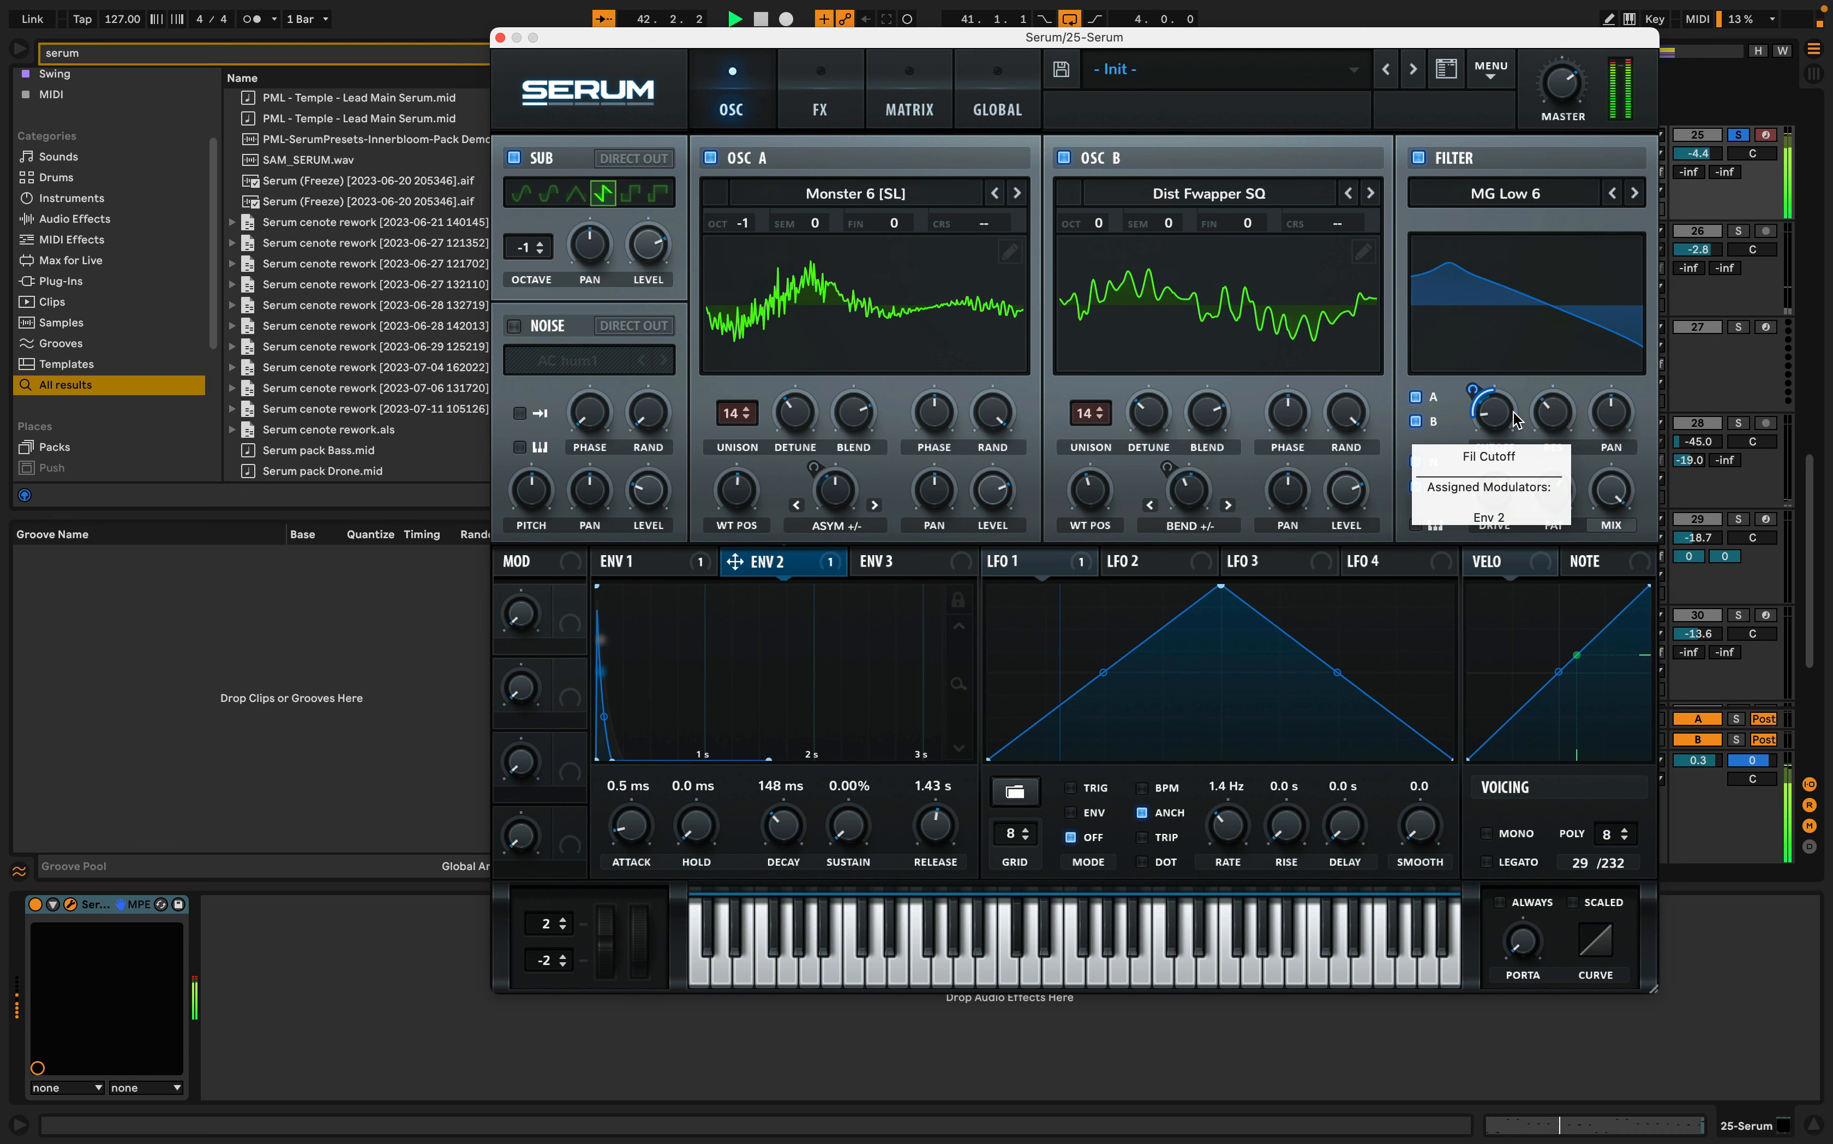
key(space)
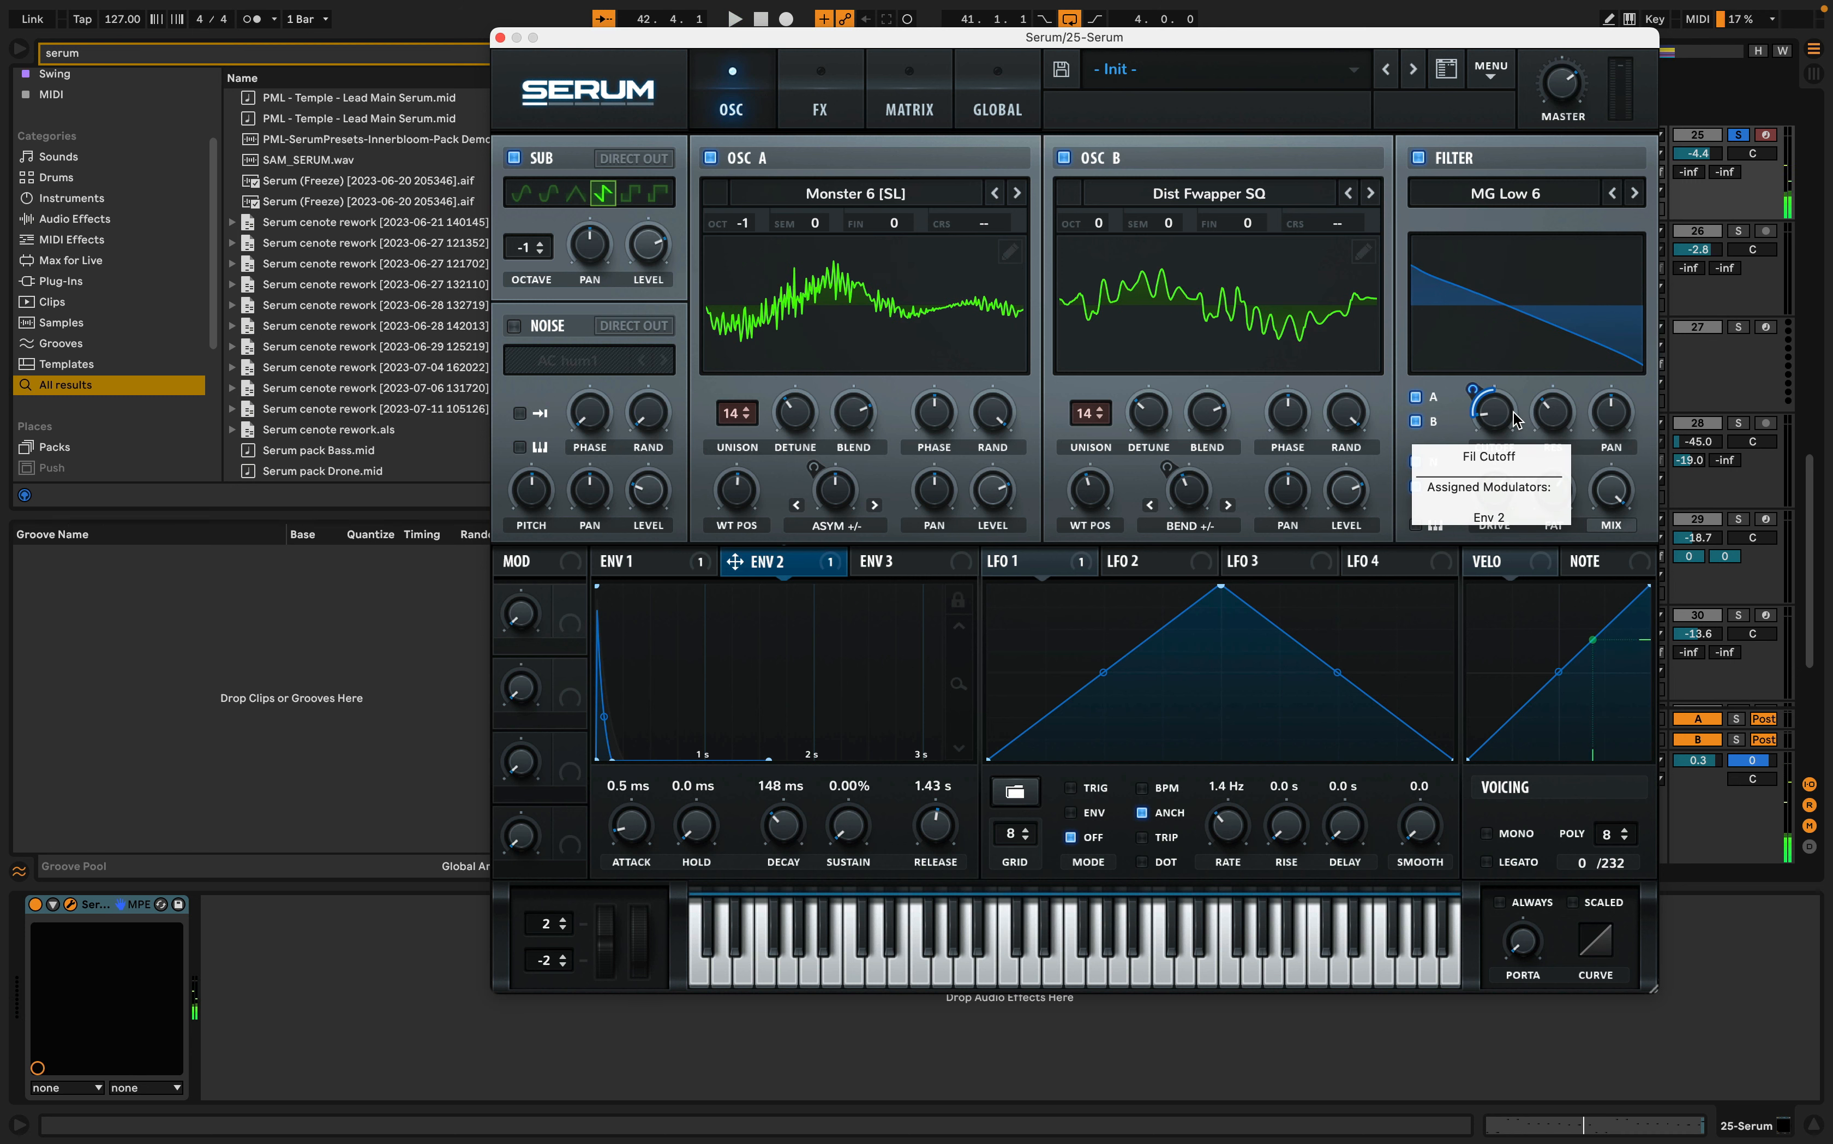
key(space)
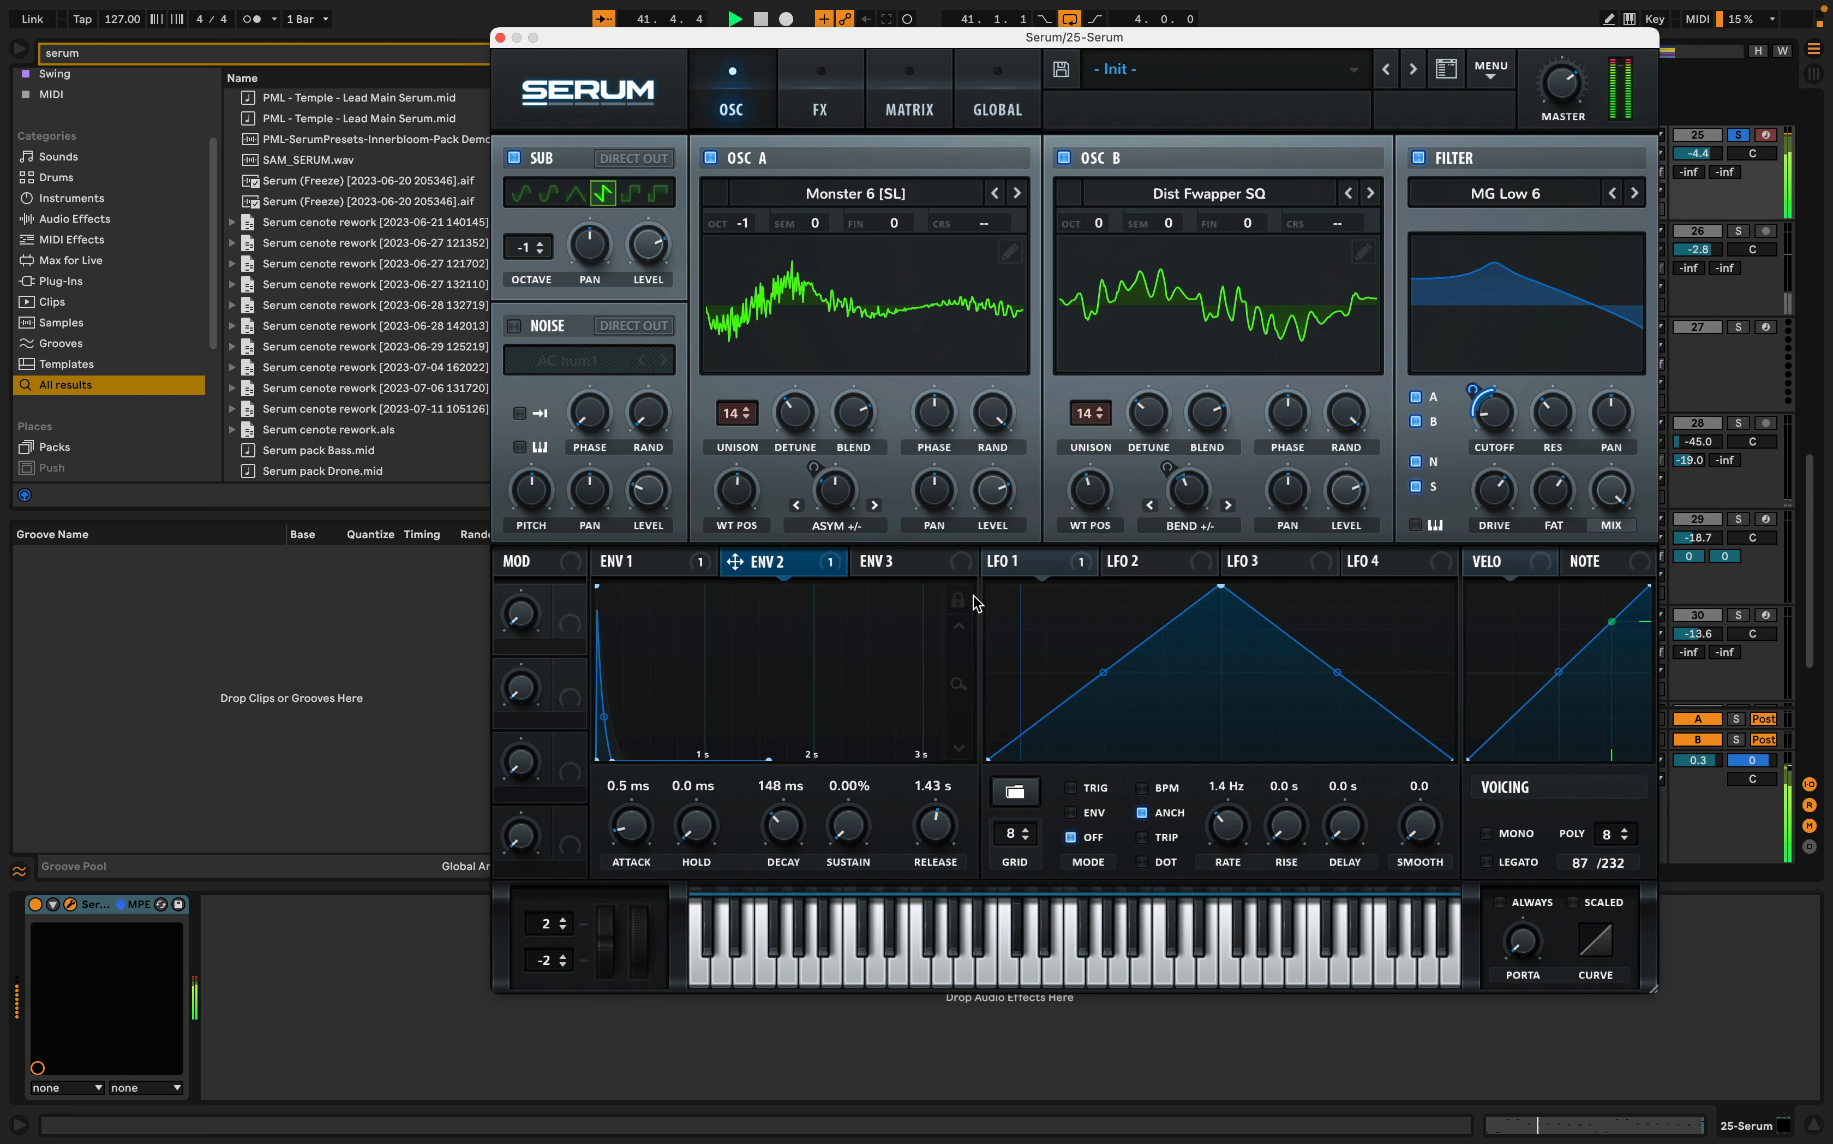
key(space)
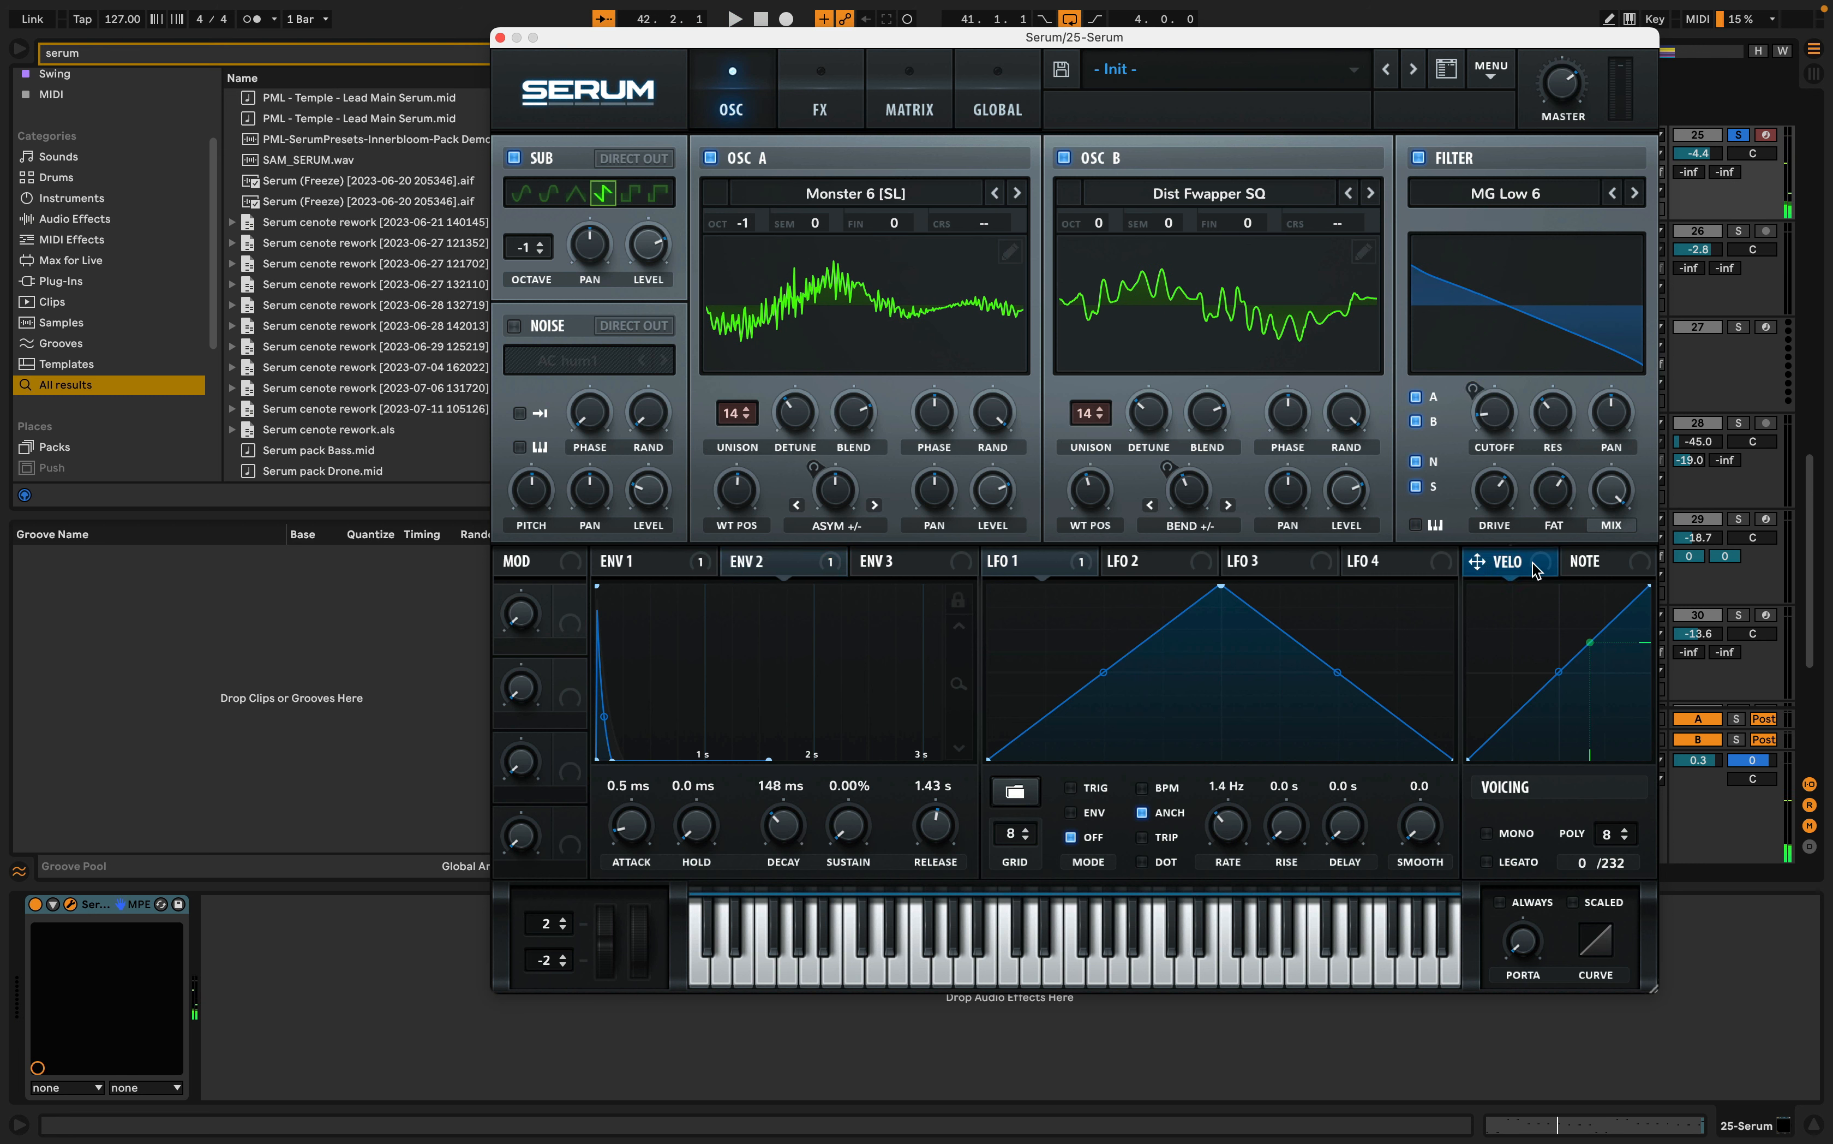
- Assign Velocity and Note to the filter cutoff as additional modulators, reduce the velocity amount, and audition the result
drag(1520, 547, 1500, 426)
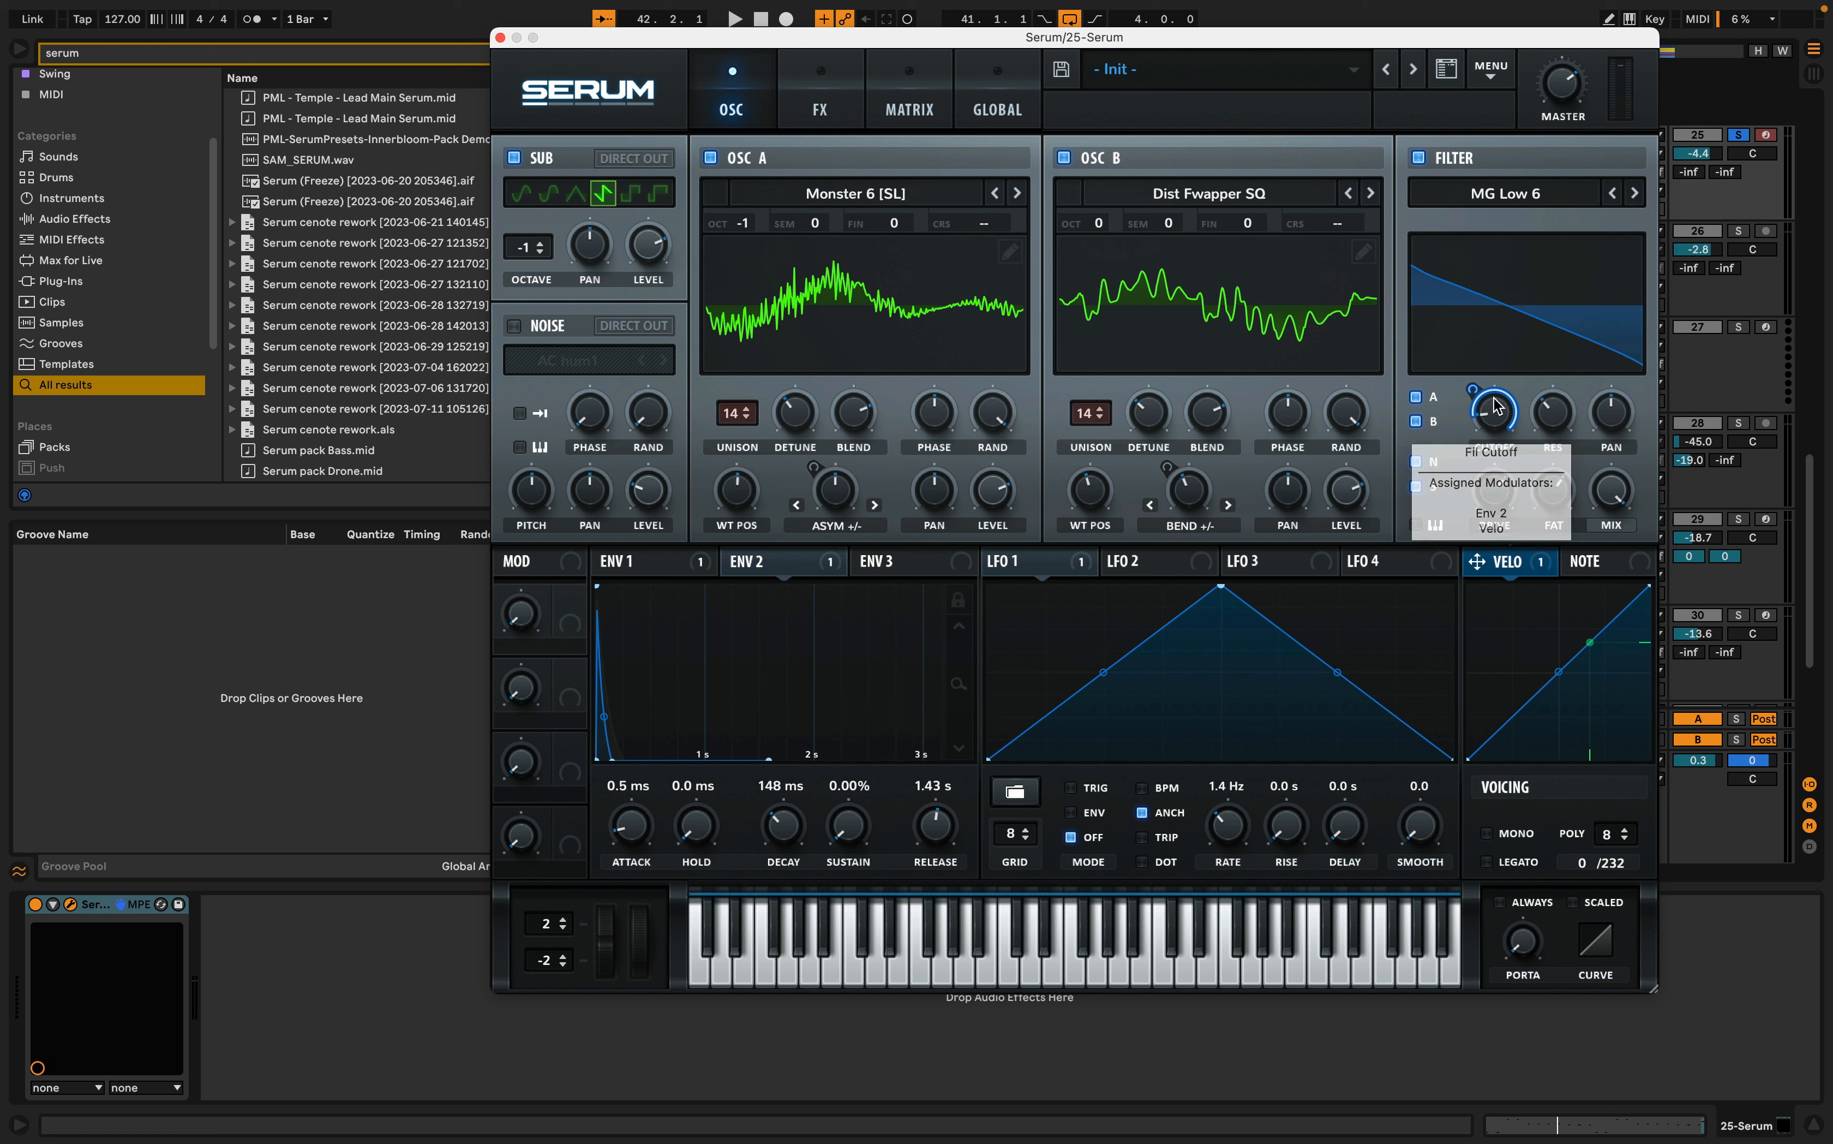
drag(1475, 390, 1481, 423)
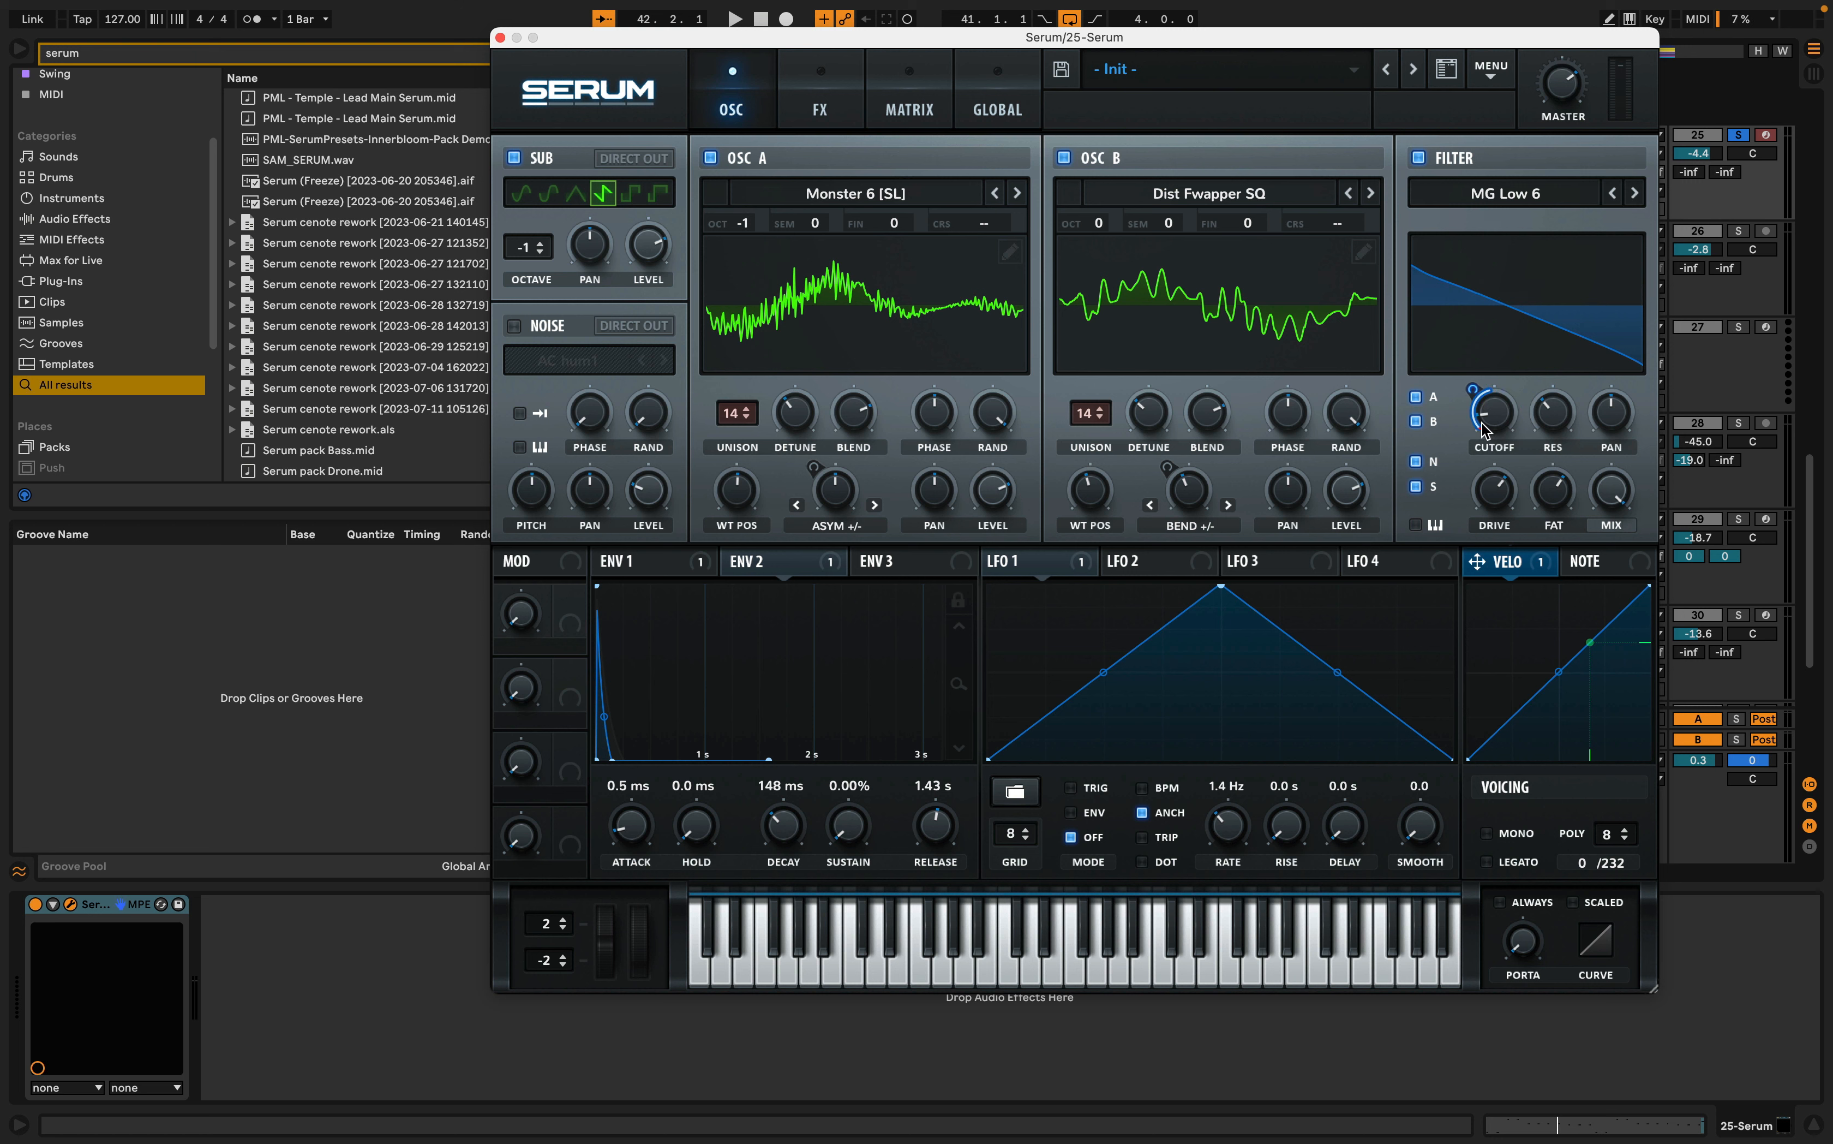
drag(1474, 390, 1475, 404)
key(space)
drag(1605, 562, 1484, 454)
alt+shift+click(1477, 388)
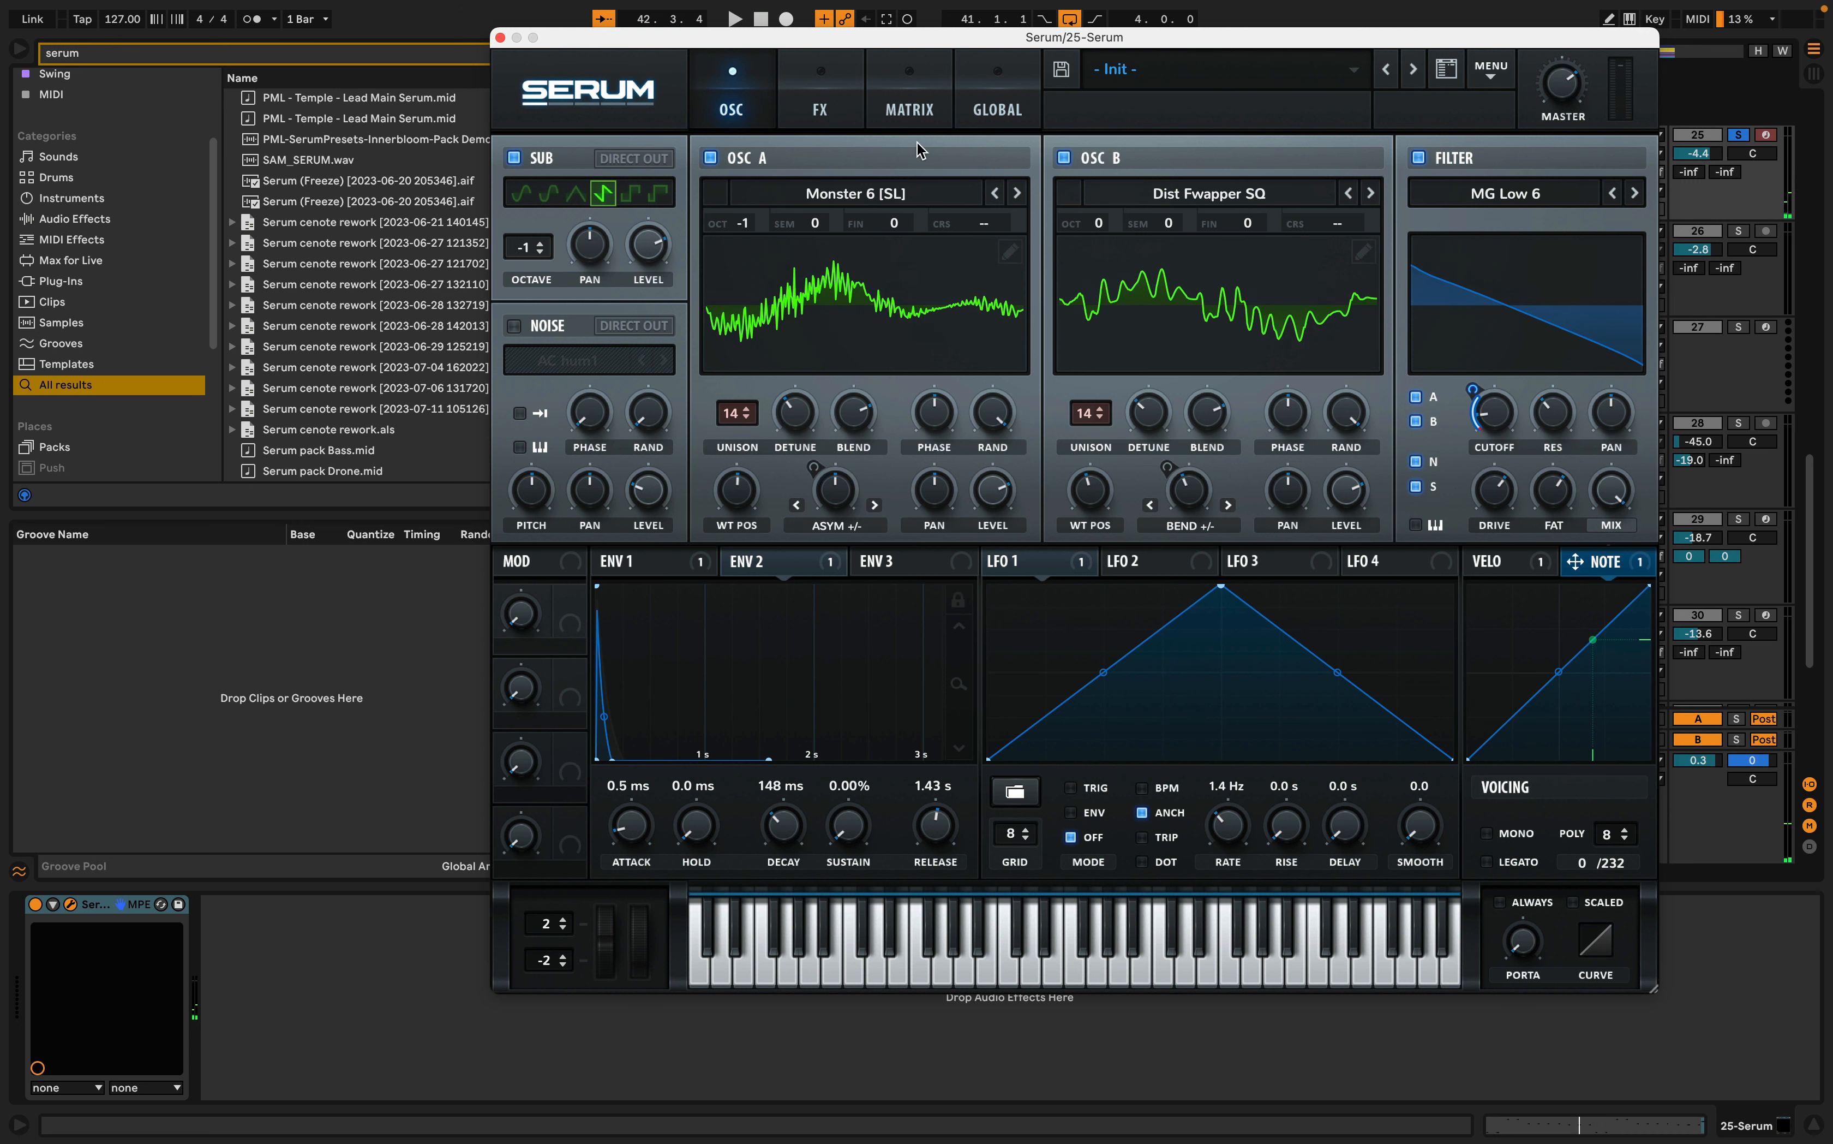
- Enable the Hyper/Dimension effect with the Hyper mix at zero, raise the Dimension mix, and audition it
click(836, 116)
click(522, 164)
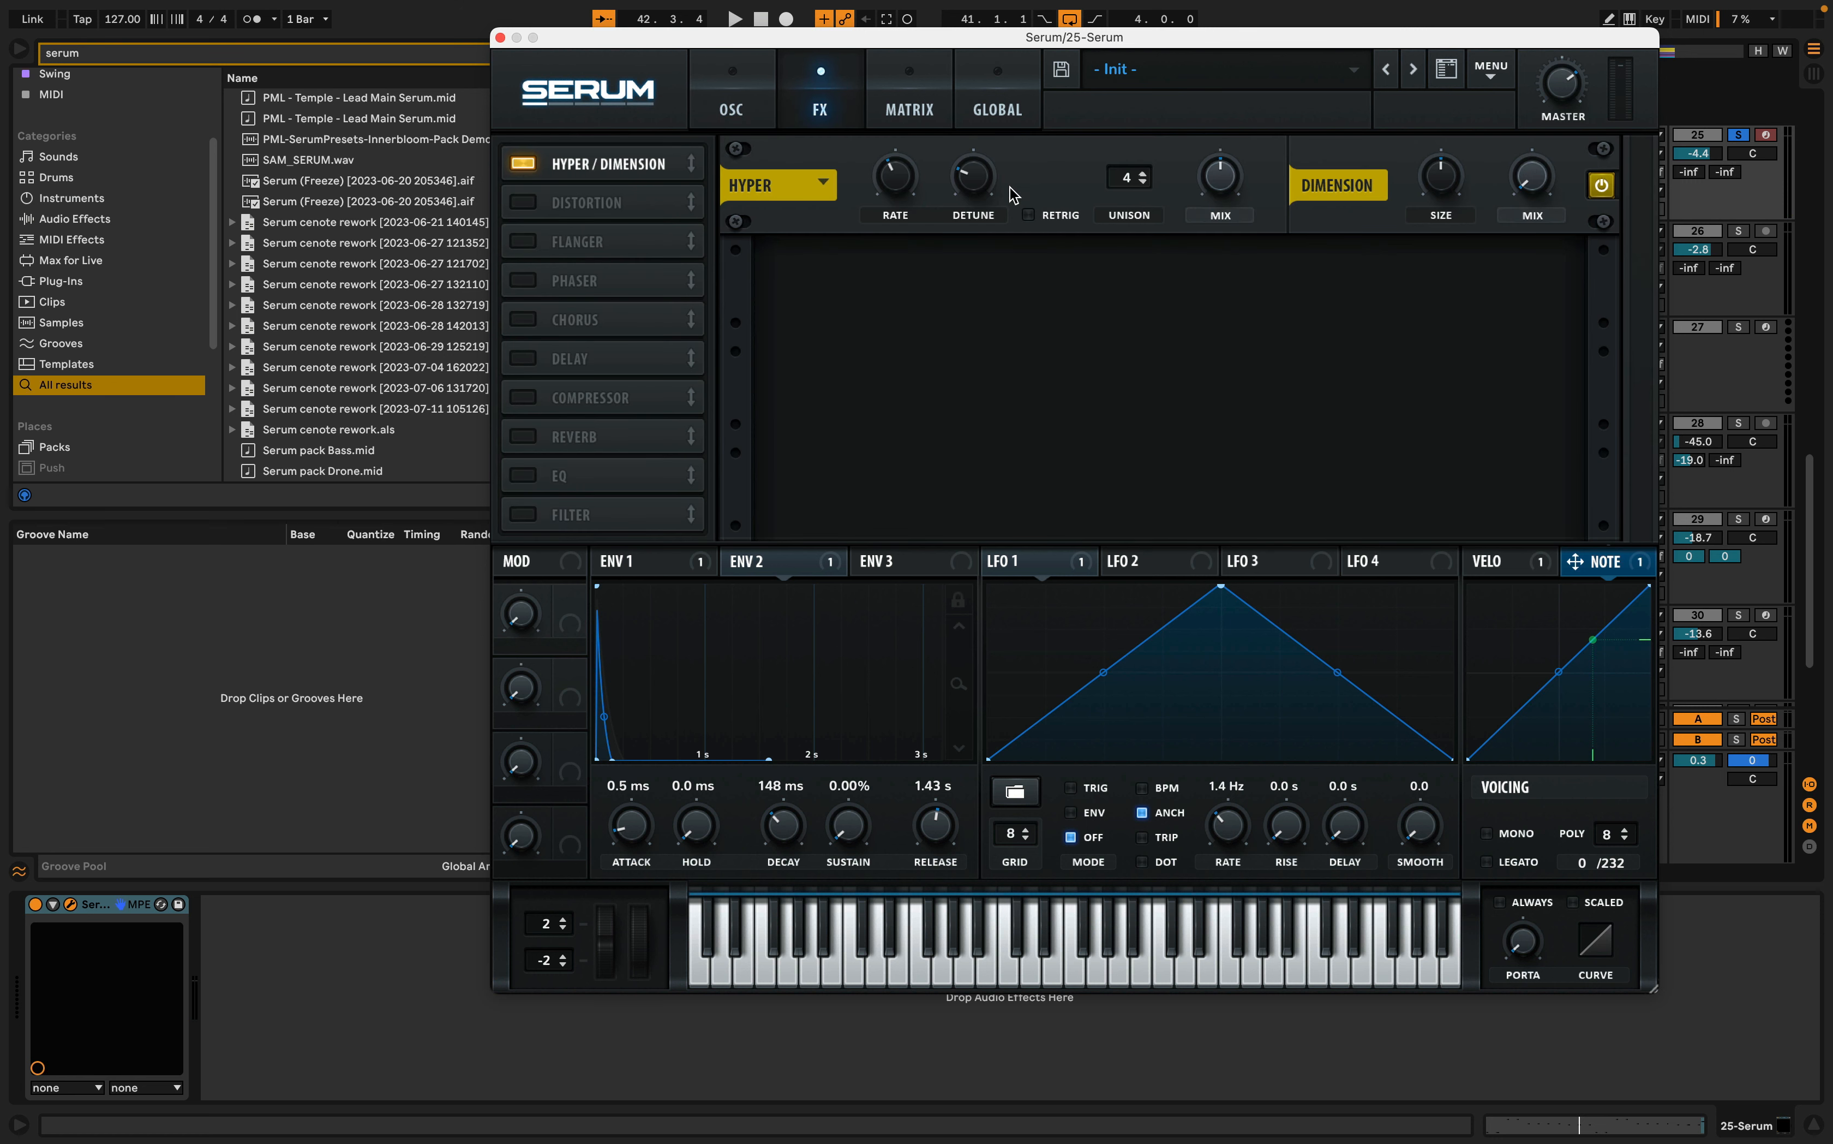
drag(1232, 195, 1234, 333)
drag(1529, 177, 1499, 106)
key(space)
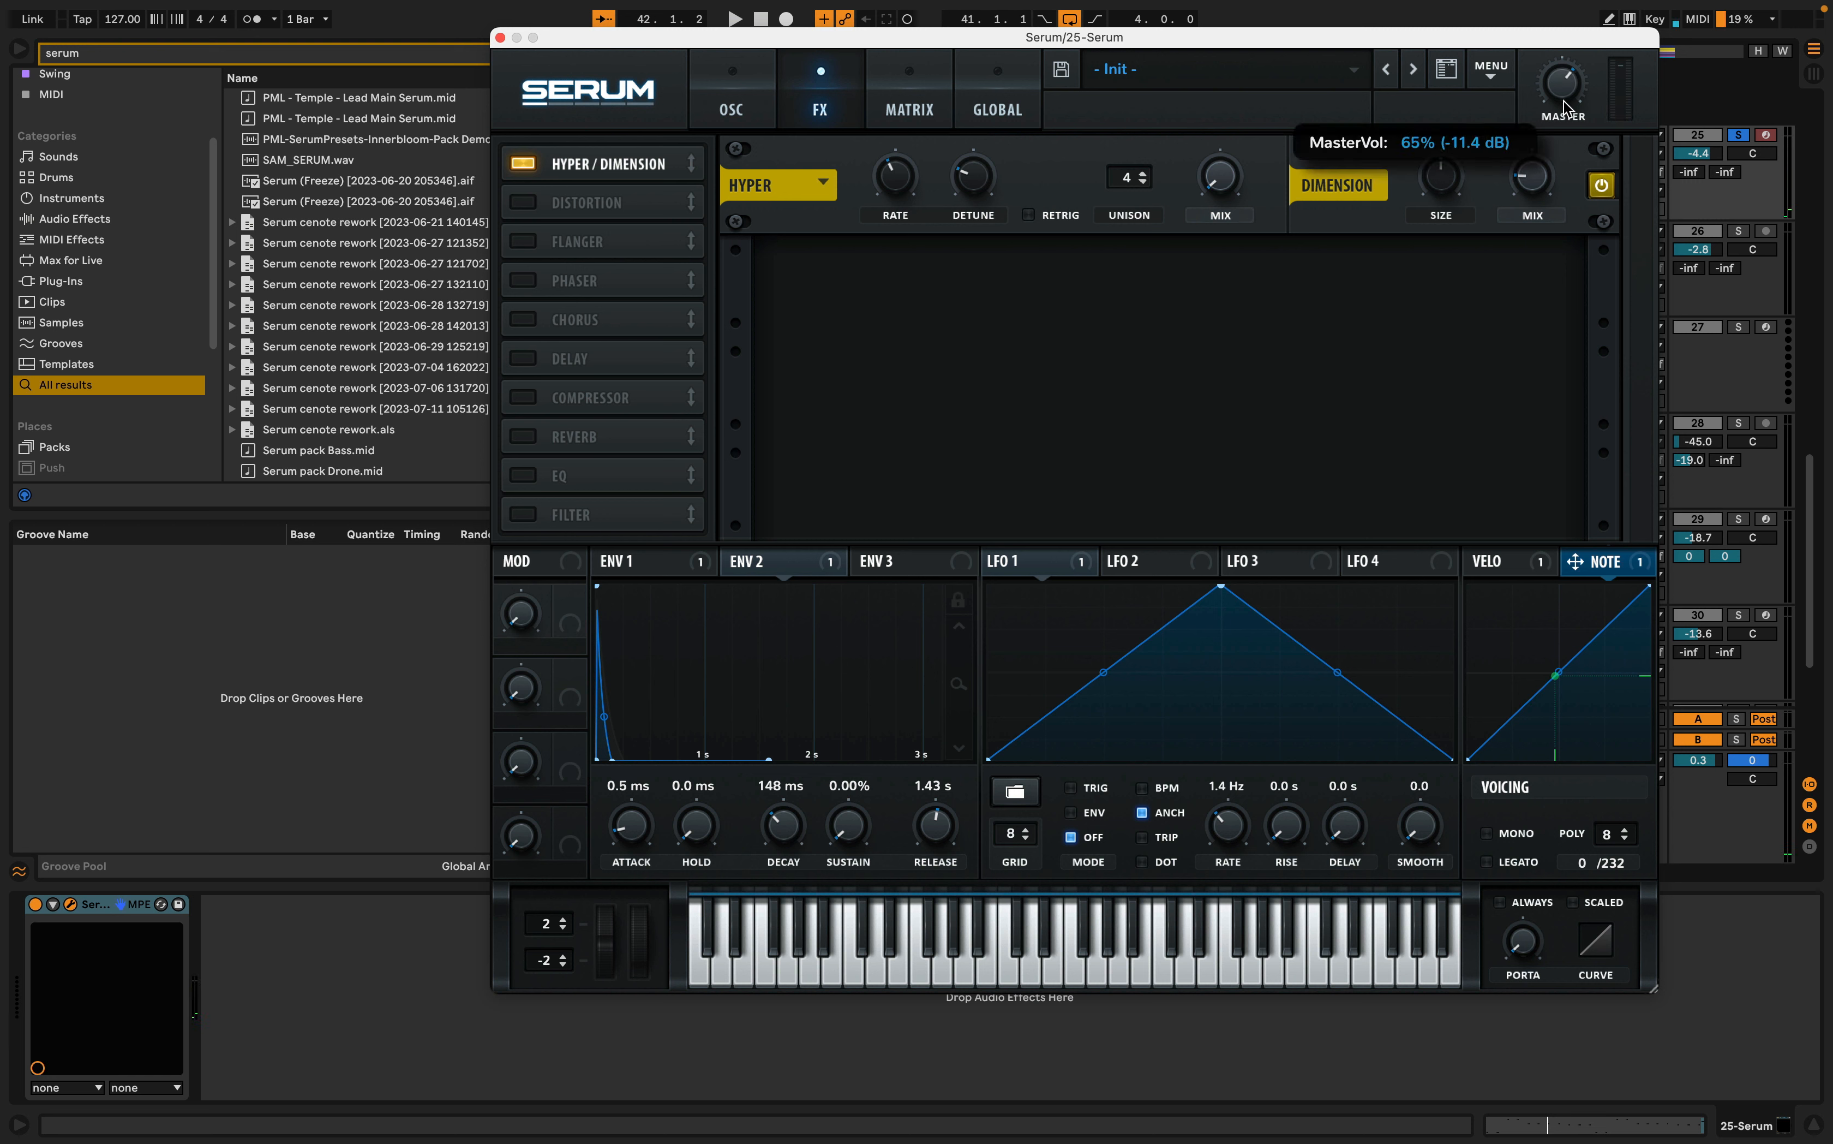
key(space)
drag(1524, 190, 1535, 166)
key(space)
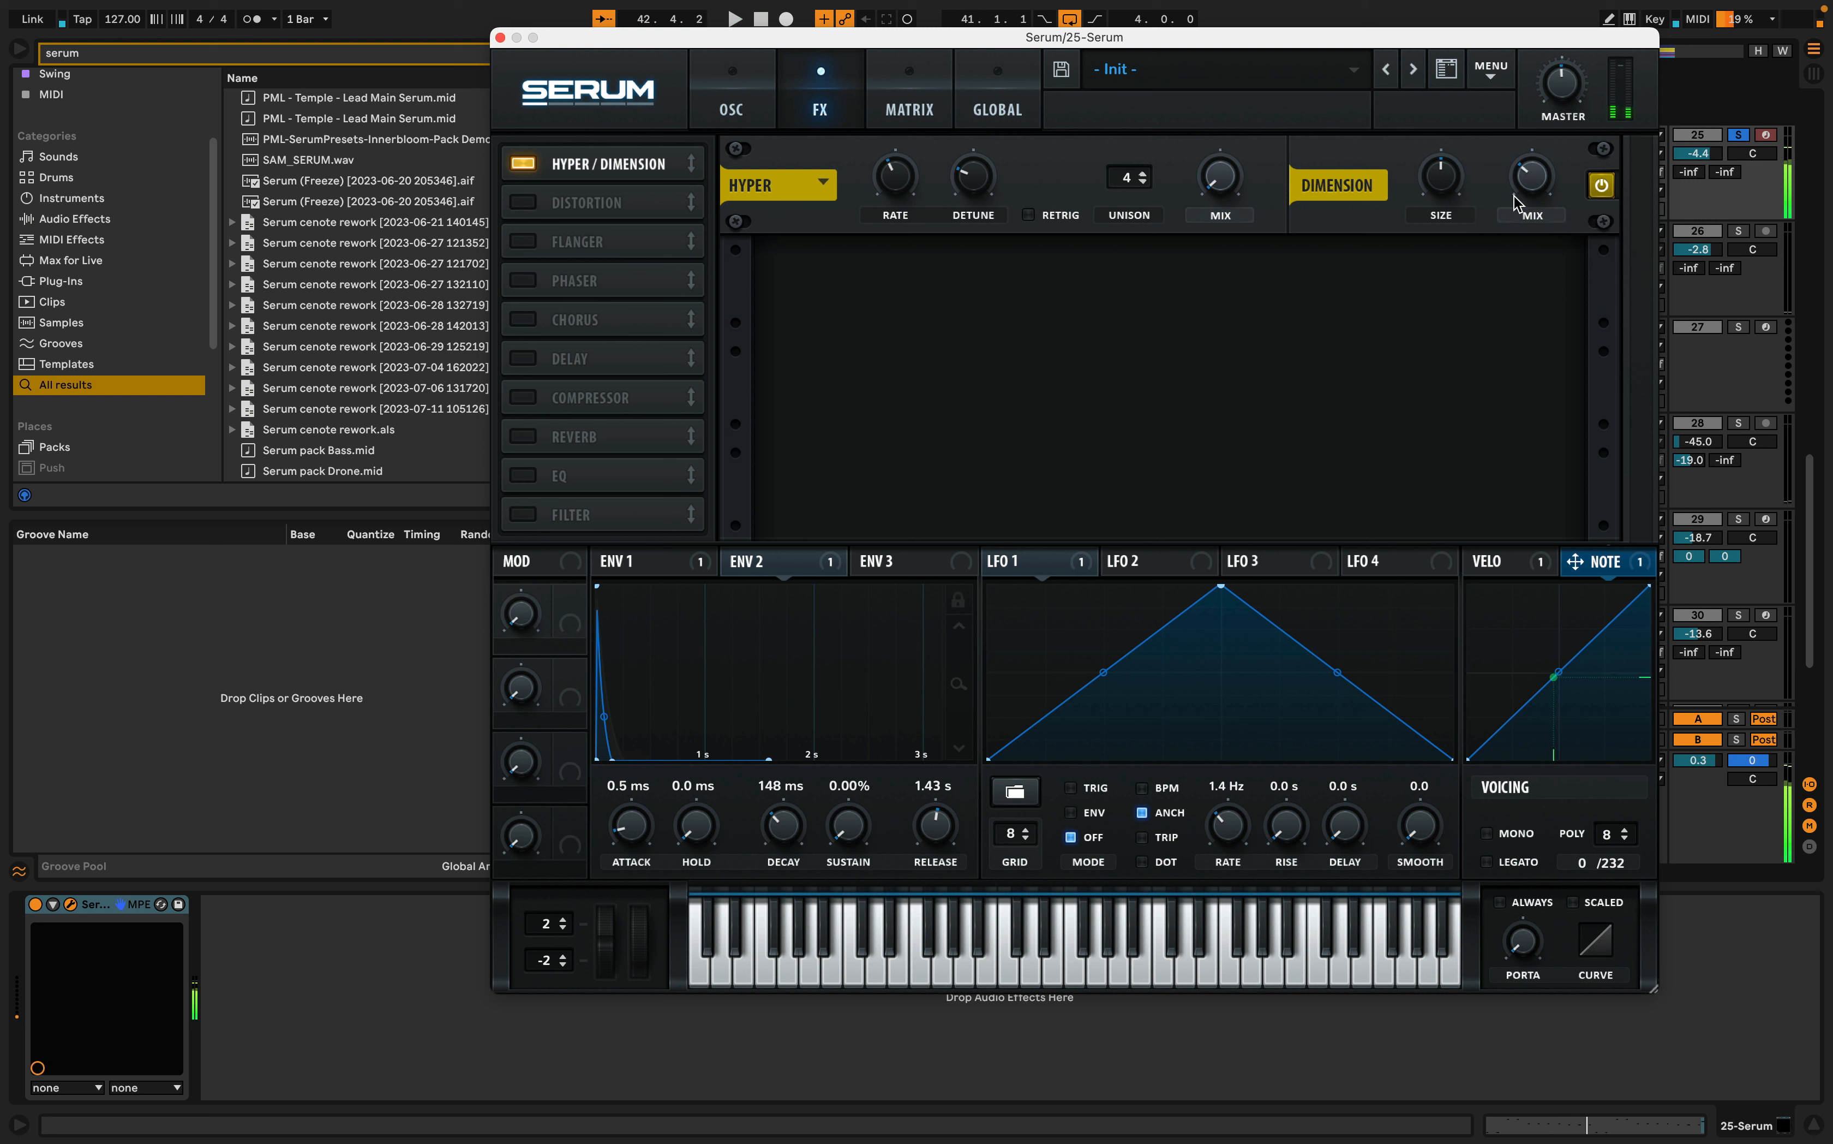
key(space)
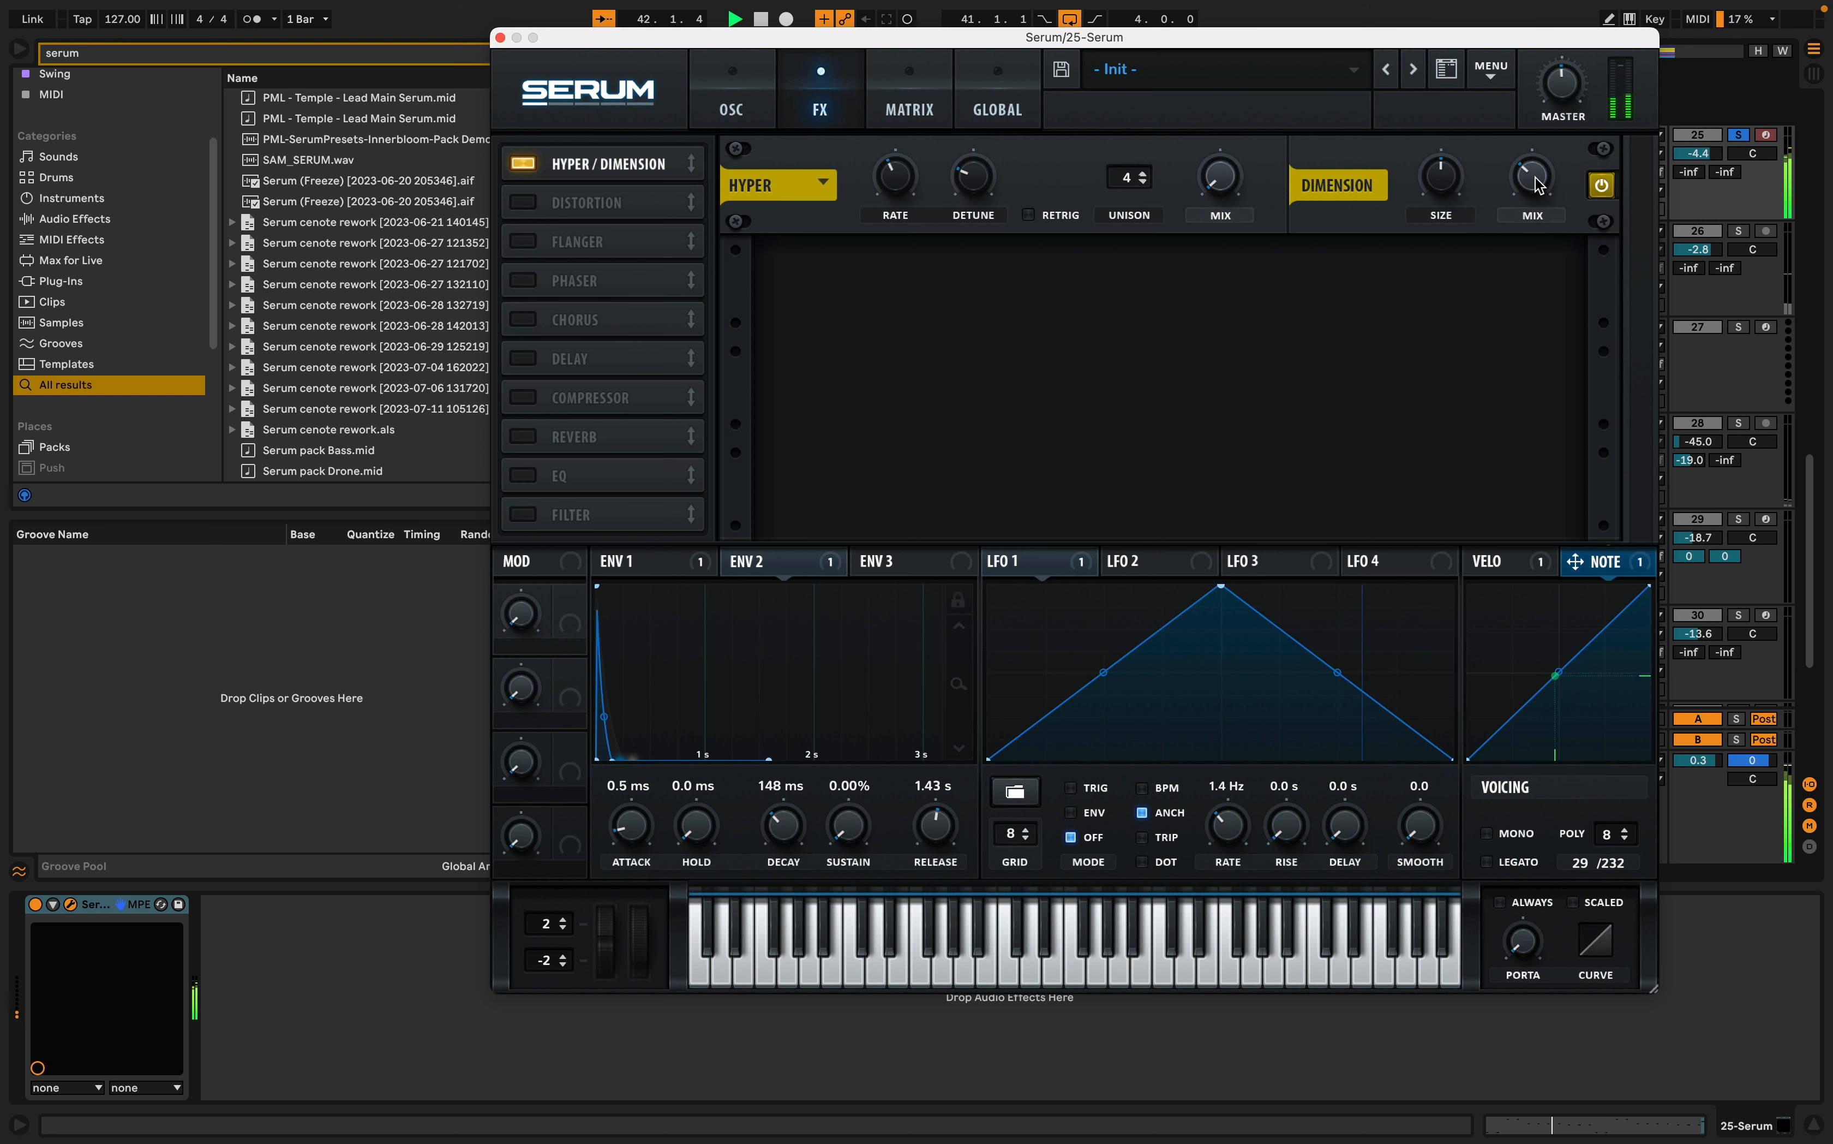
key(space)
- Enable Distortion in Tape Sat. mode, lower its mix to 36%, and audition it
click(521, 203)
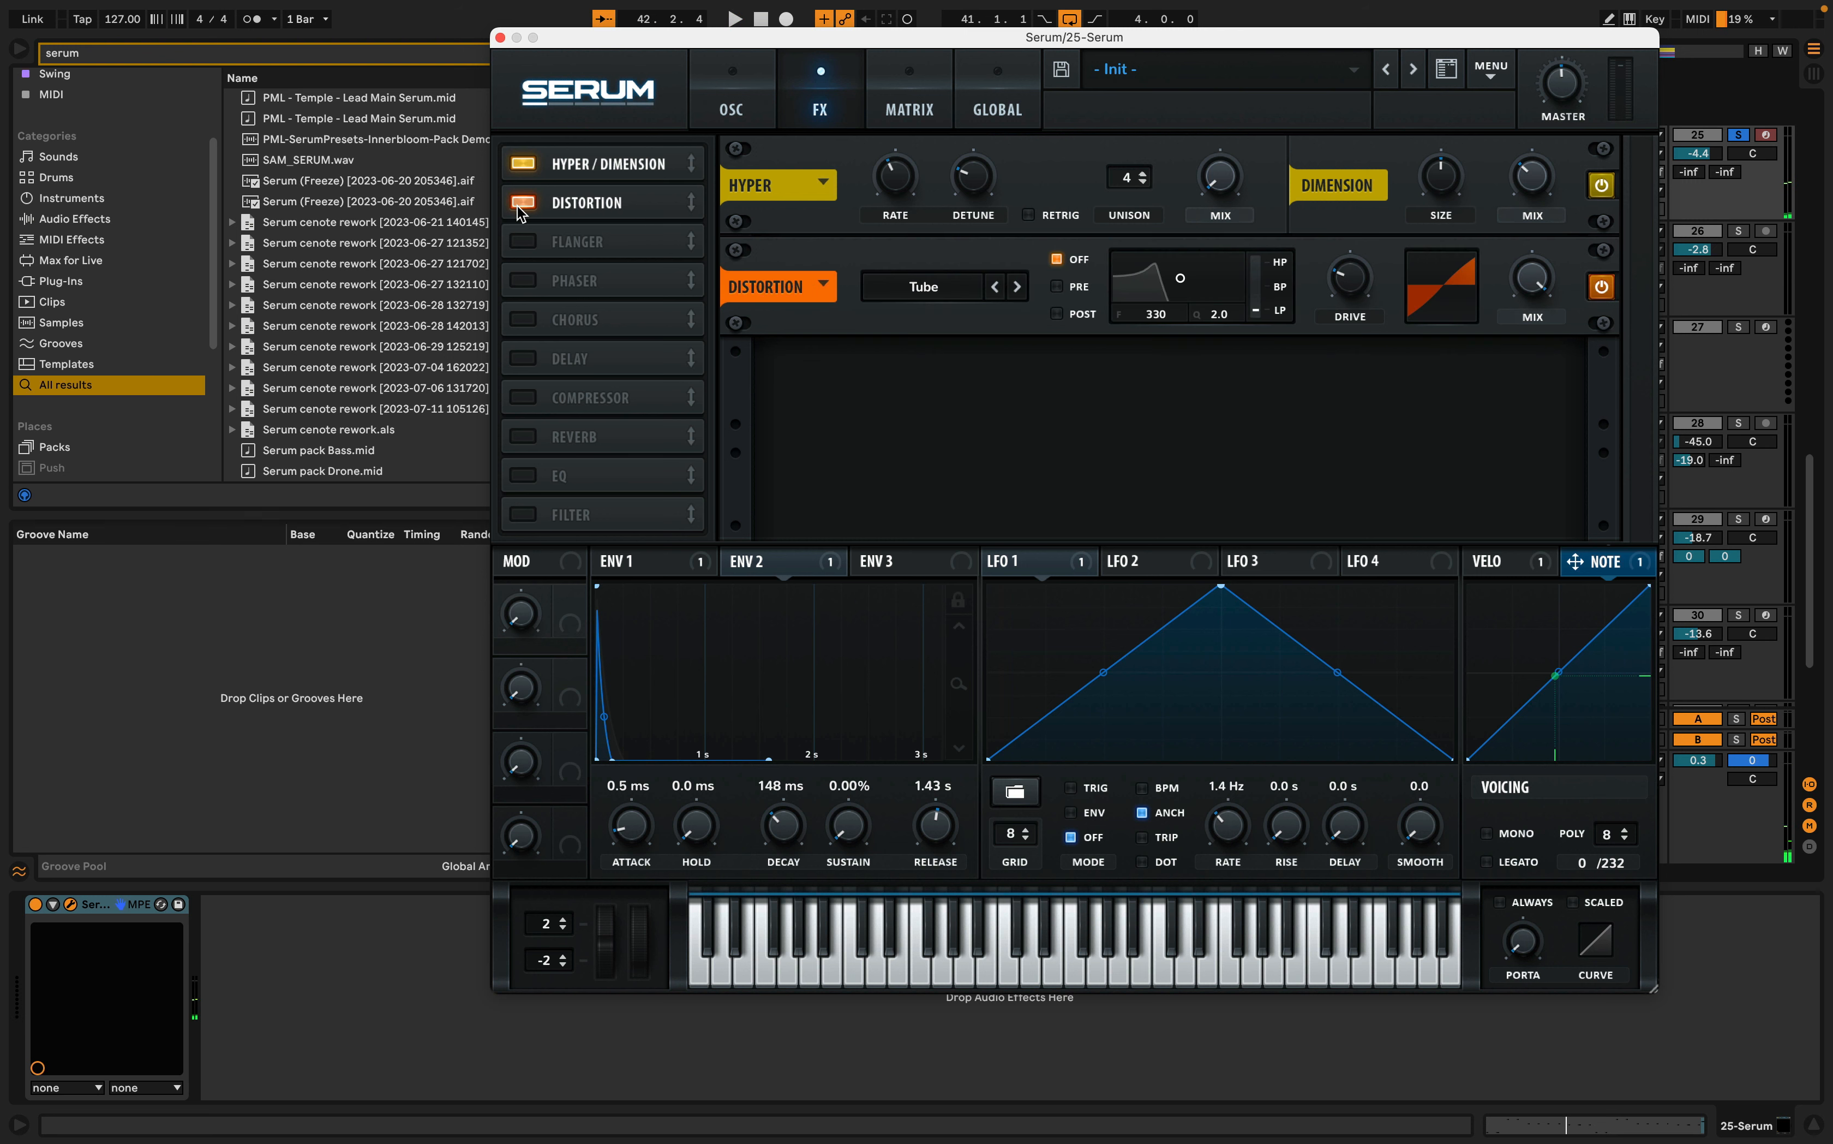
click(919, 294)
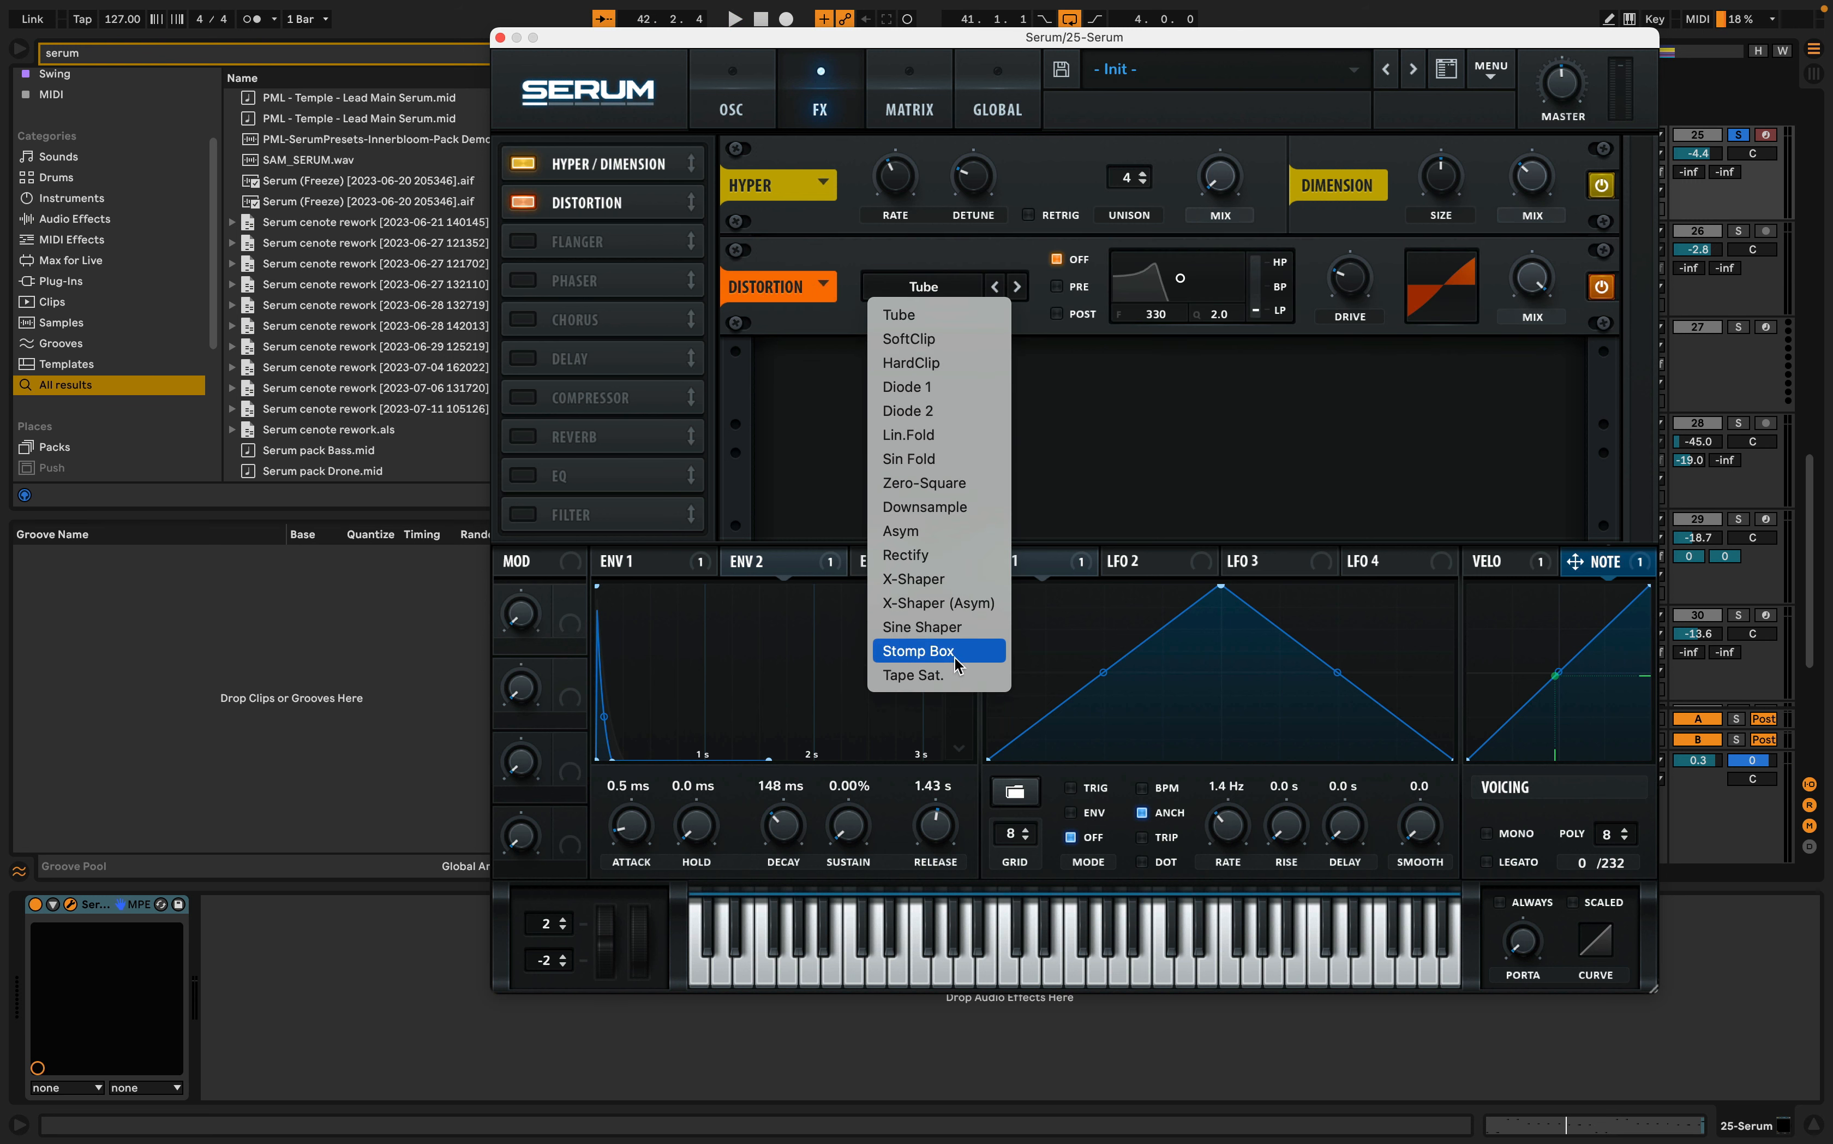
click(932, 676)
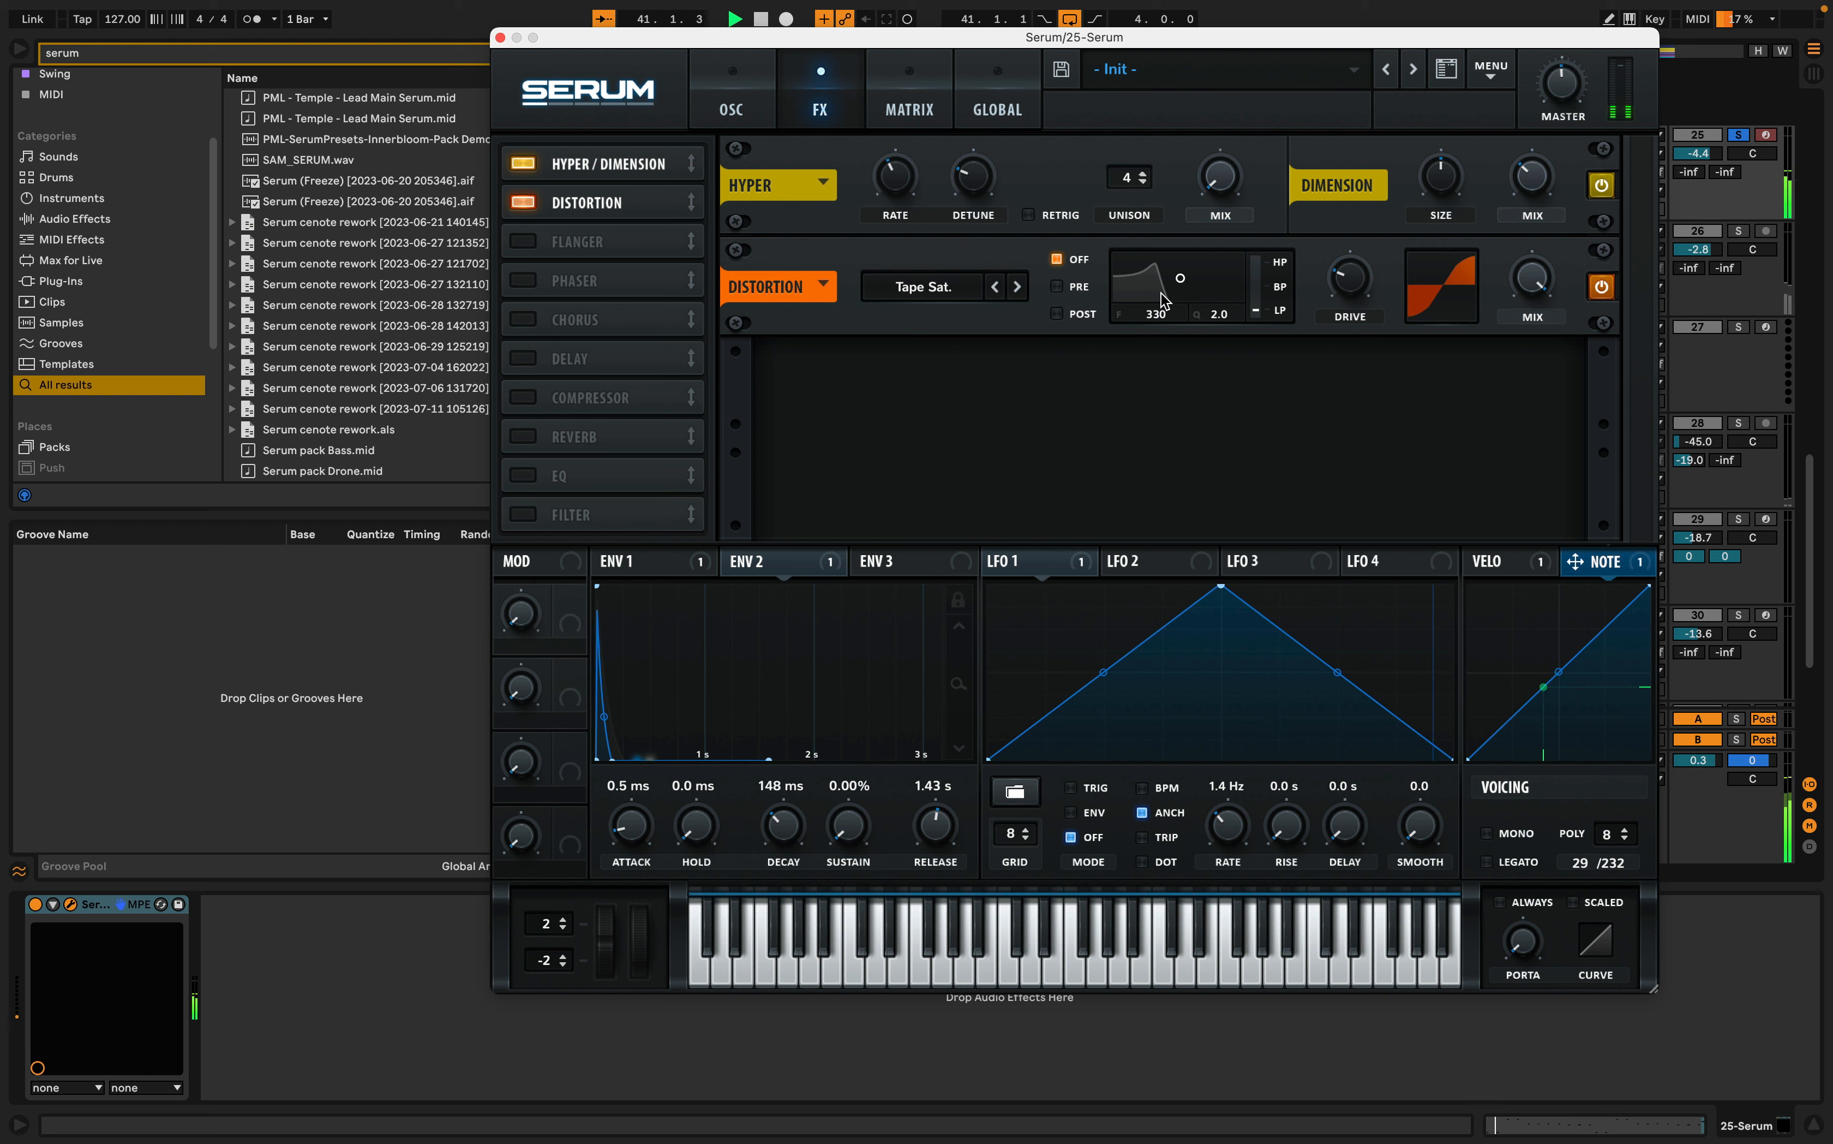
drag(1546, 282, 1549, 327)
key(space)
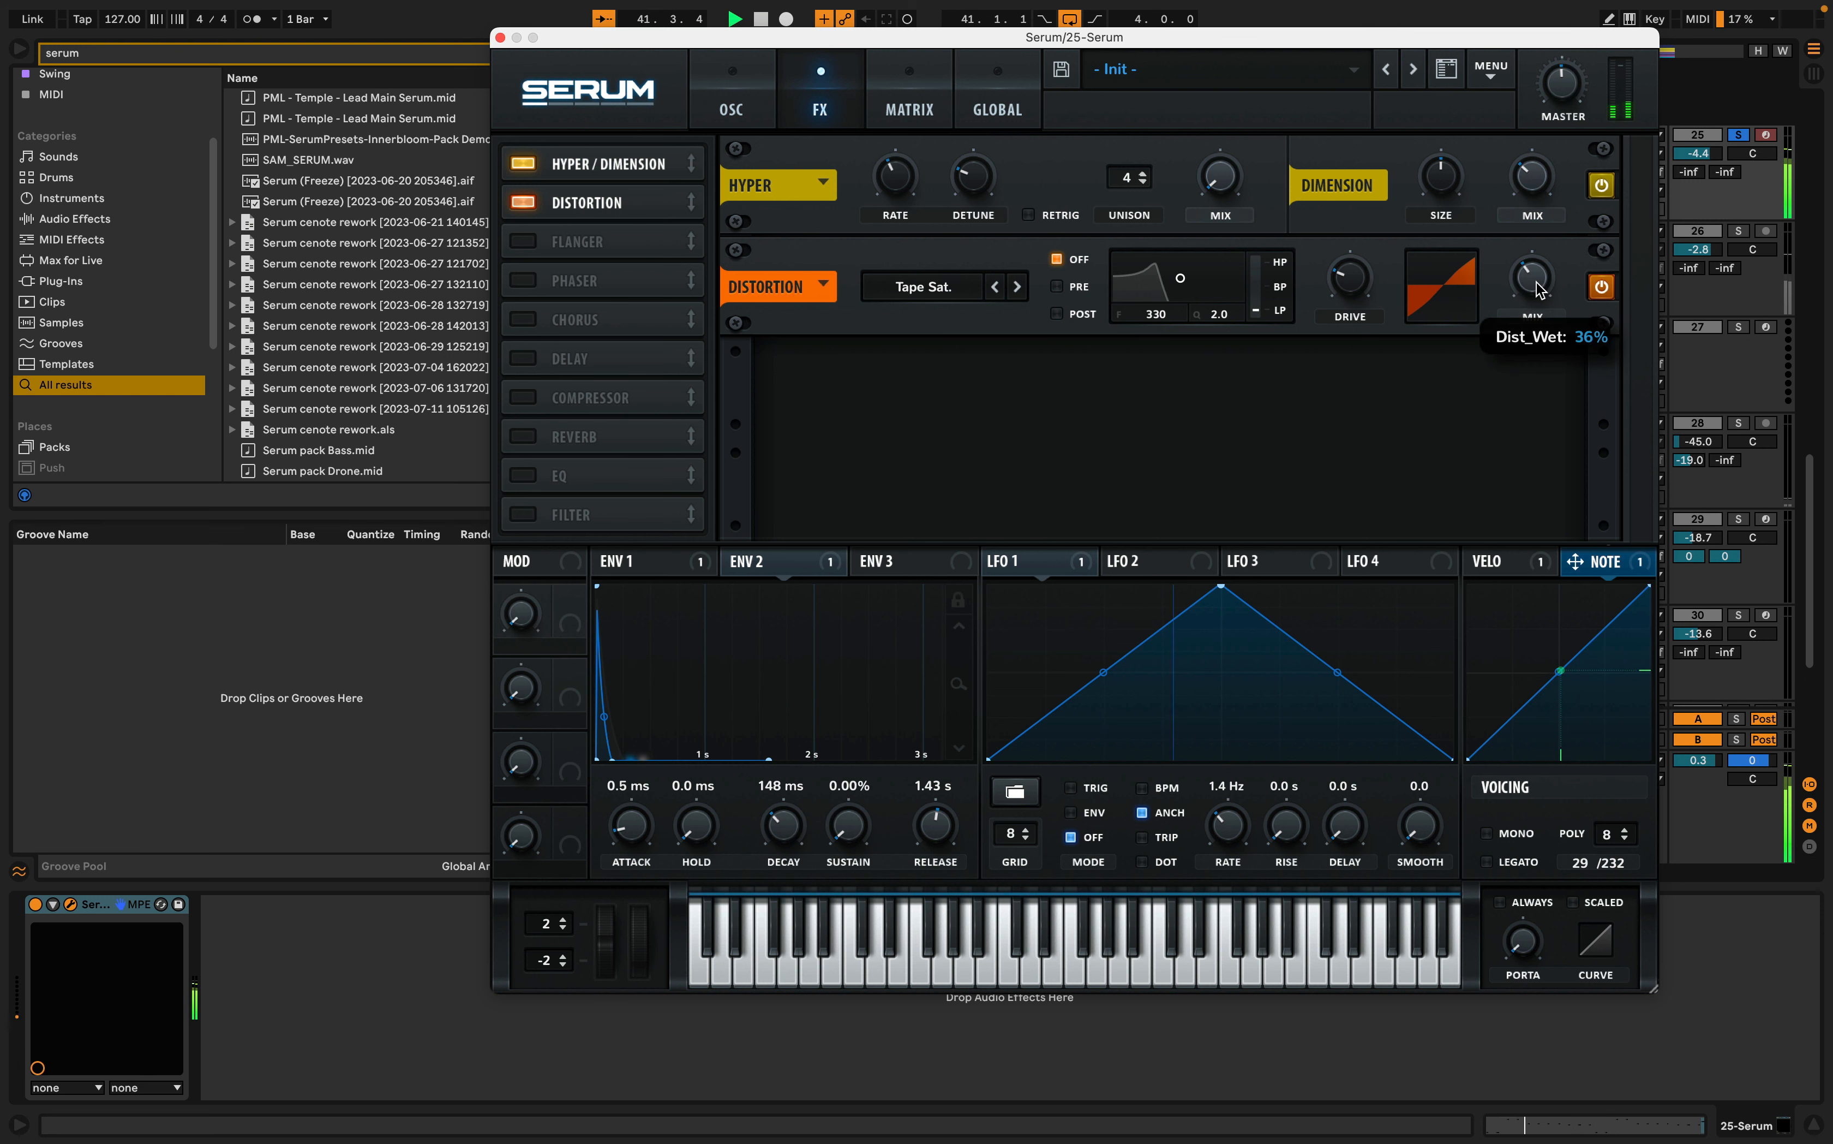
key(space)
- Set the distortion's filter to Post at 521 Hz with a Q of 2.4 while auditioning
mouse_move(1348, 282)
click(1057, 313)
key(space)
drag(1167, 280, 1189, 276)
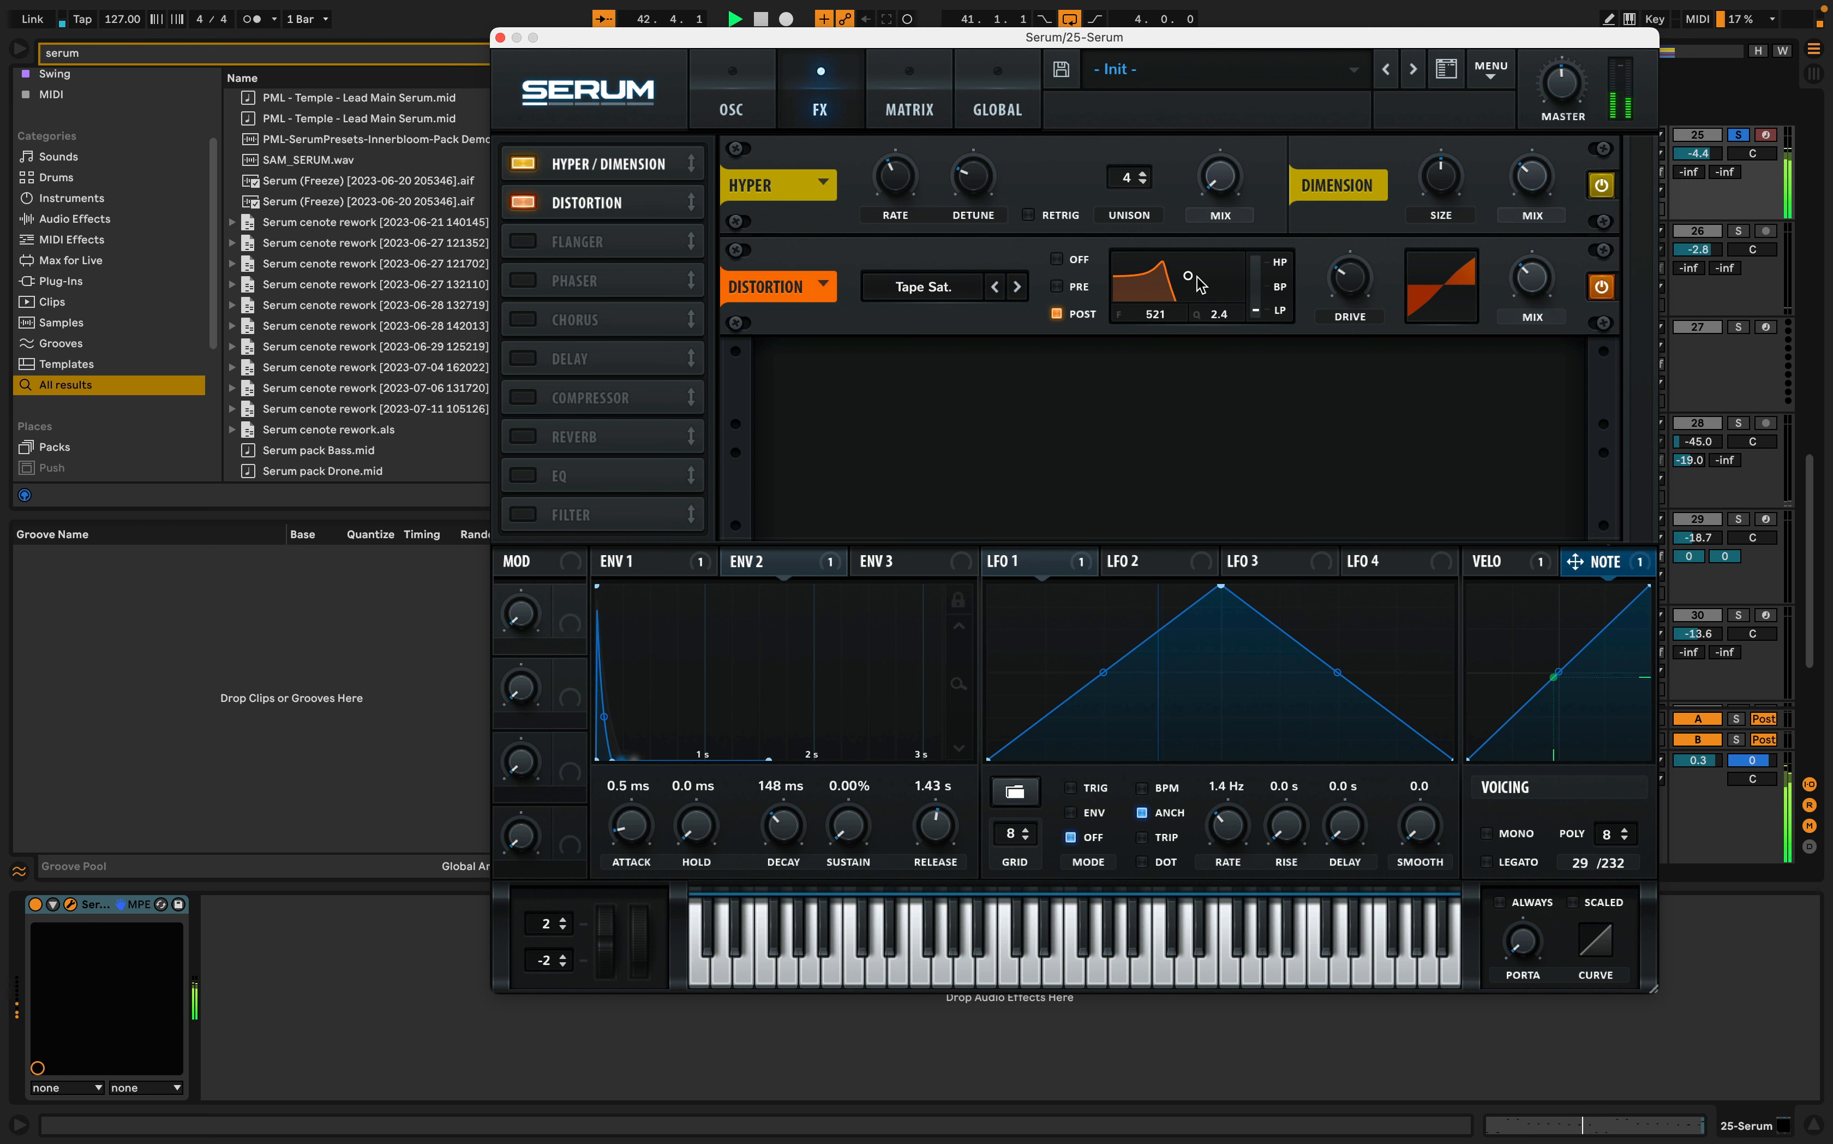
key(space)
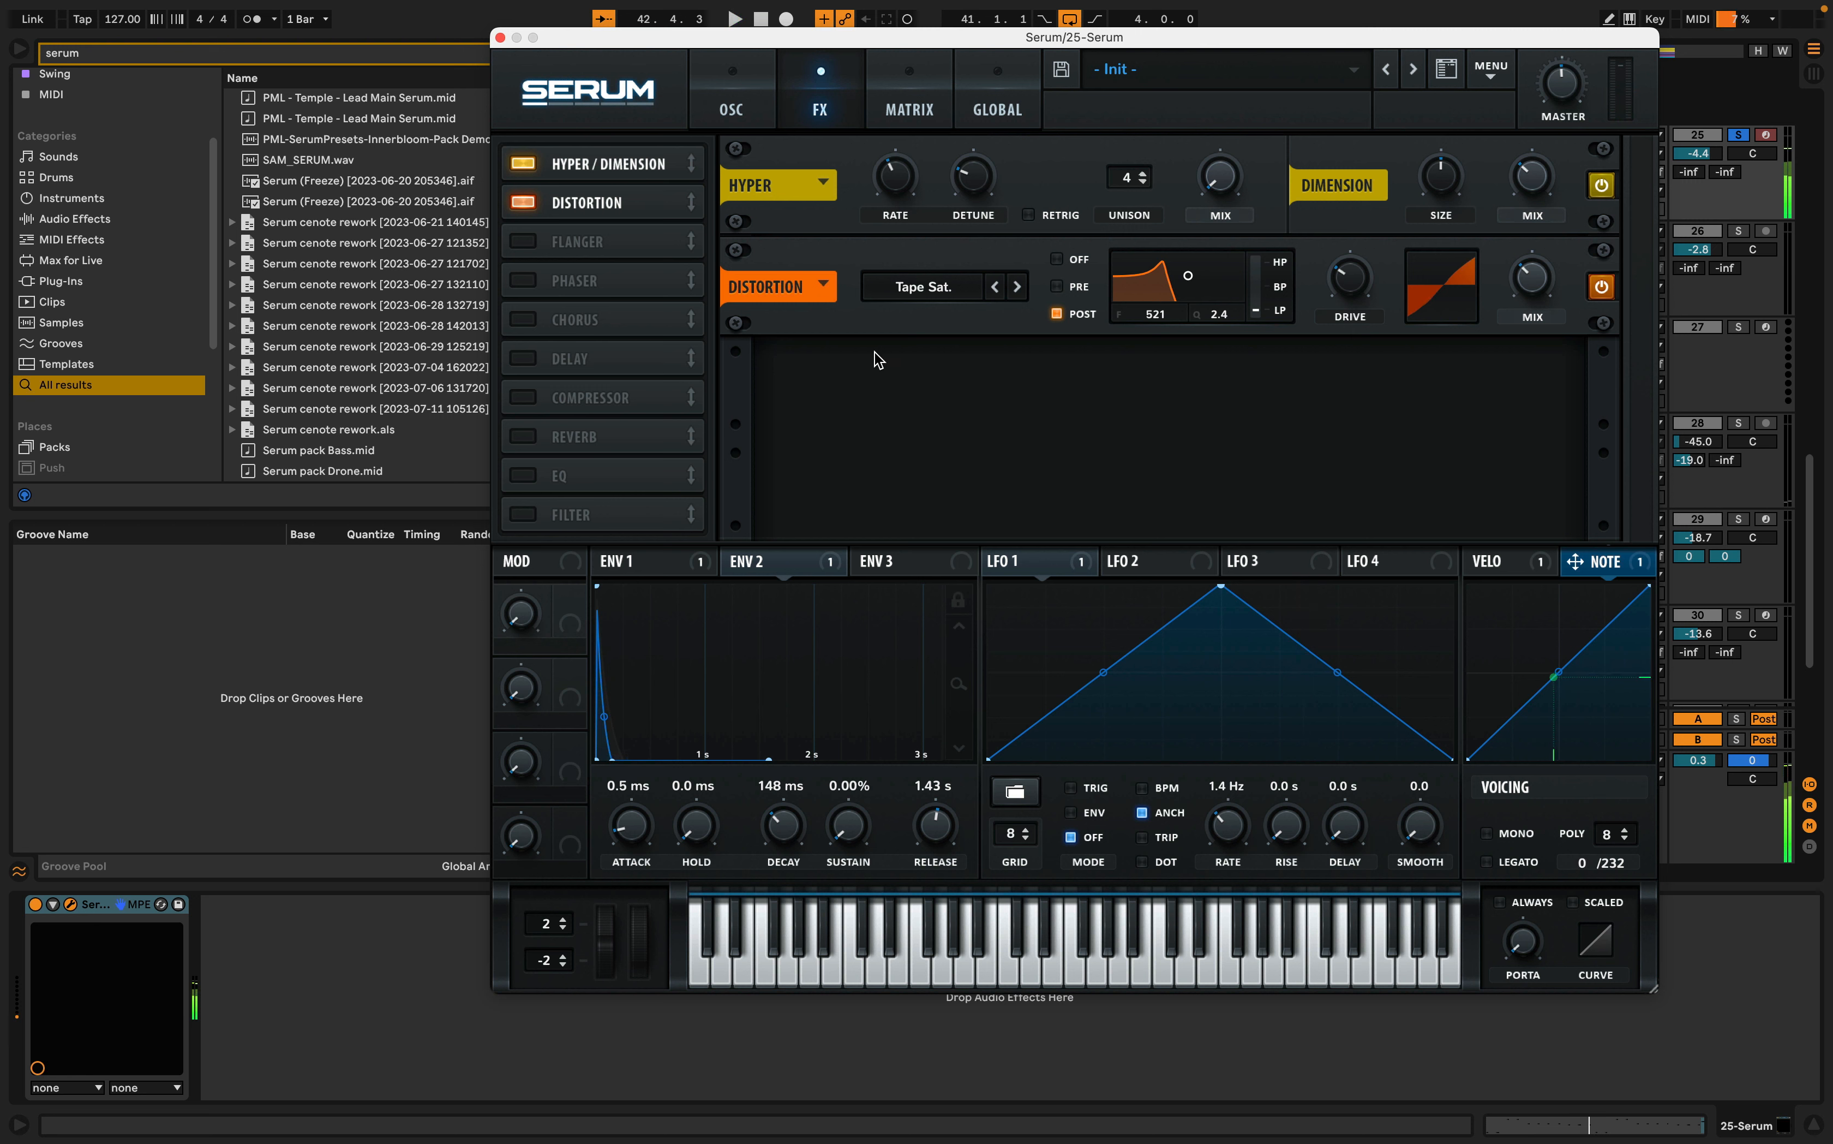
- Enable Chorus, set its mix to 21%, and audition the effect
click(528, 318)
drag(1543, 374, 1536, 475)
key(space)
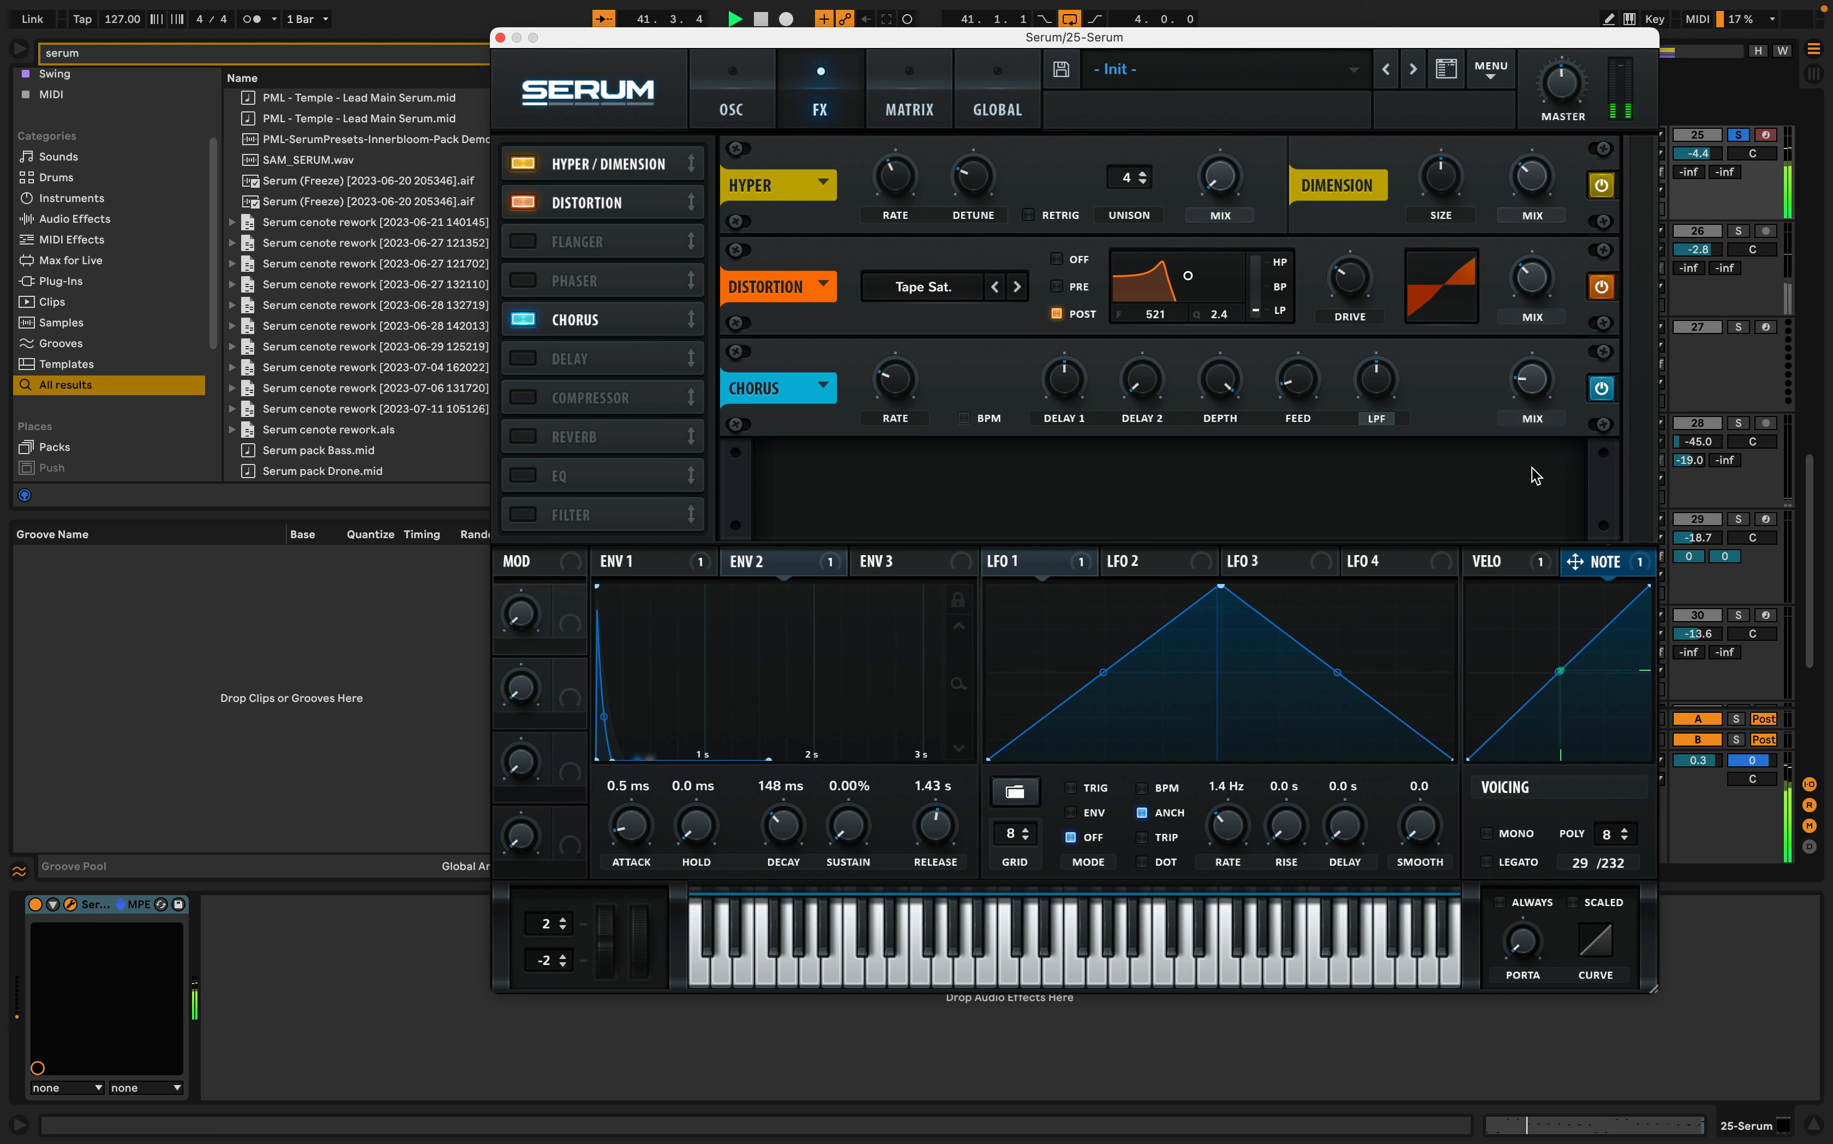
drag(1534, 373, 1533, 368)
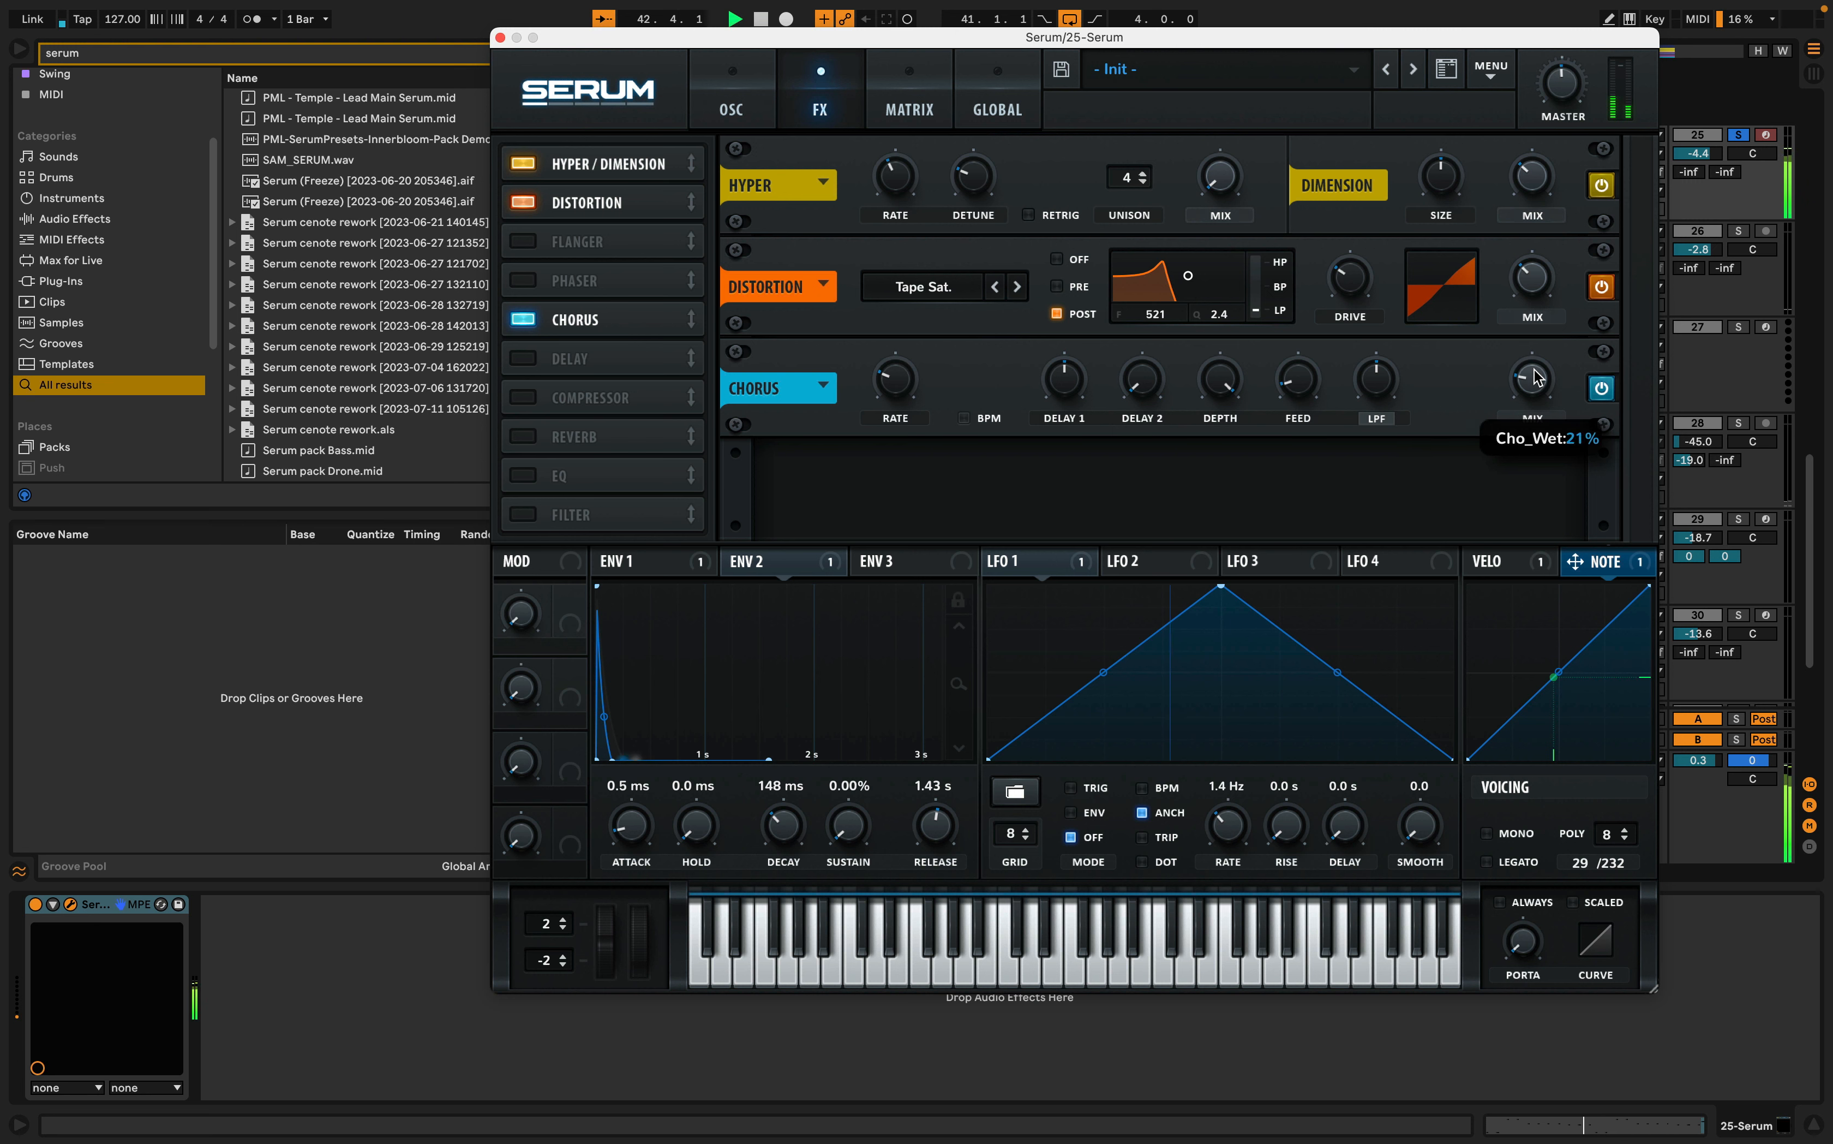
key(space)
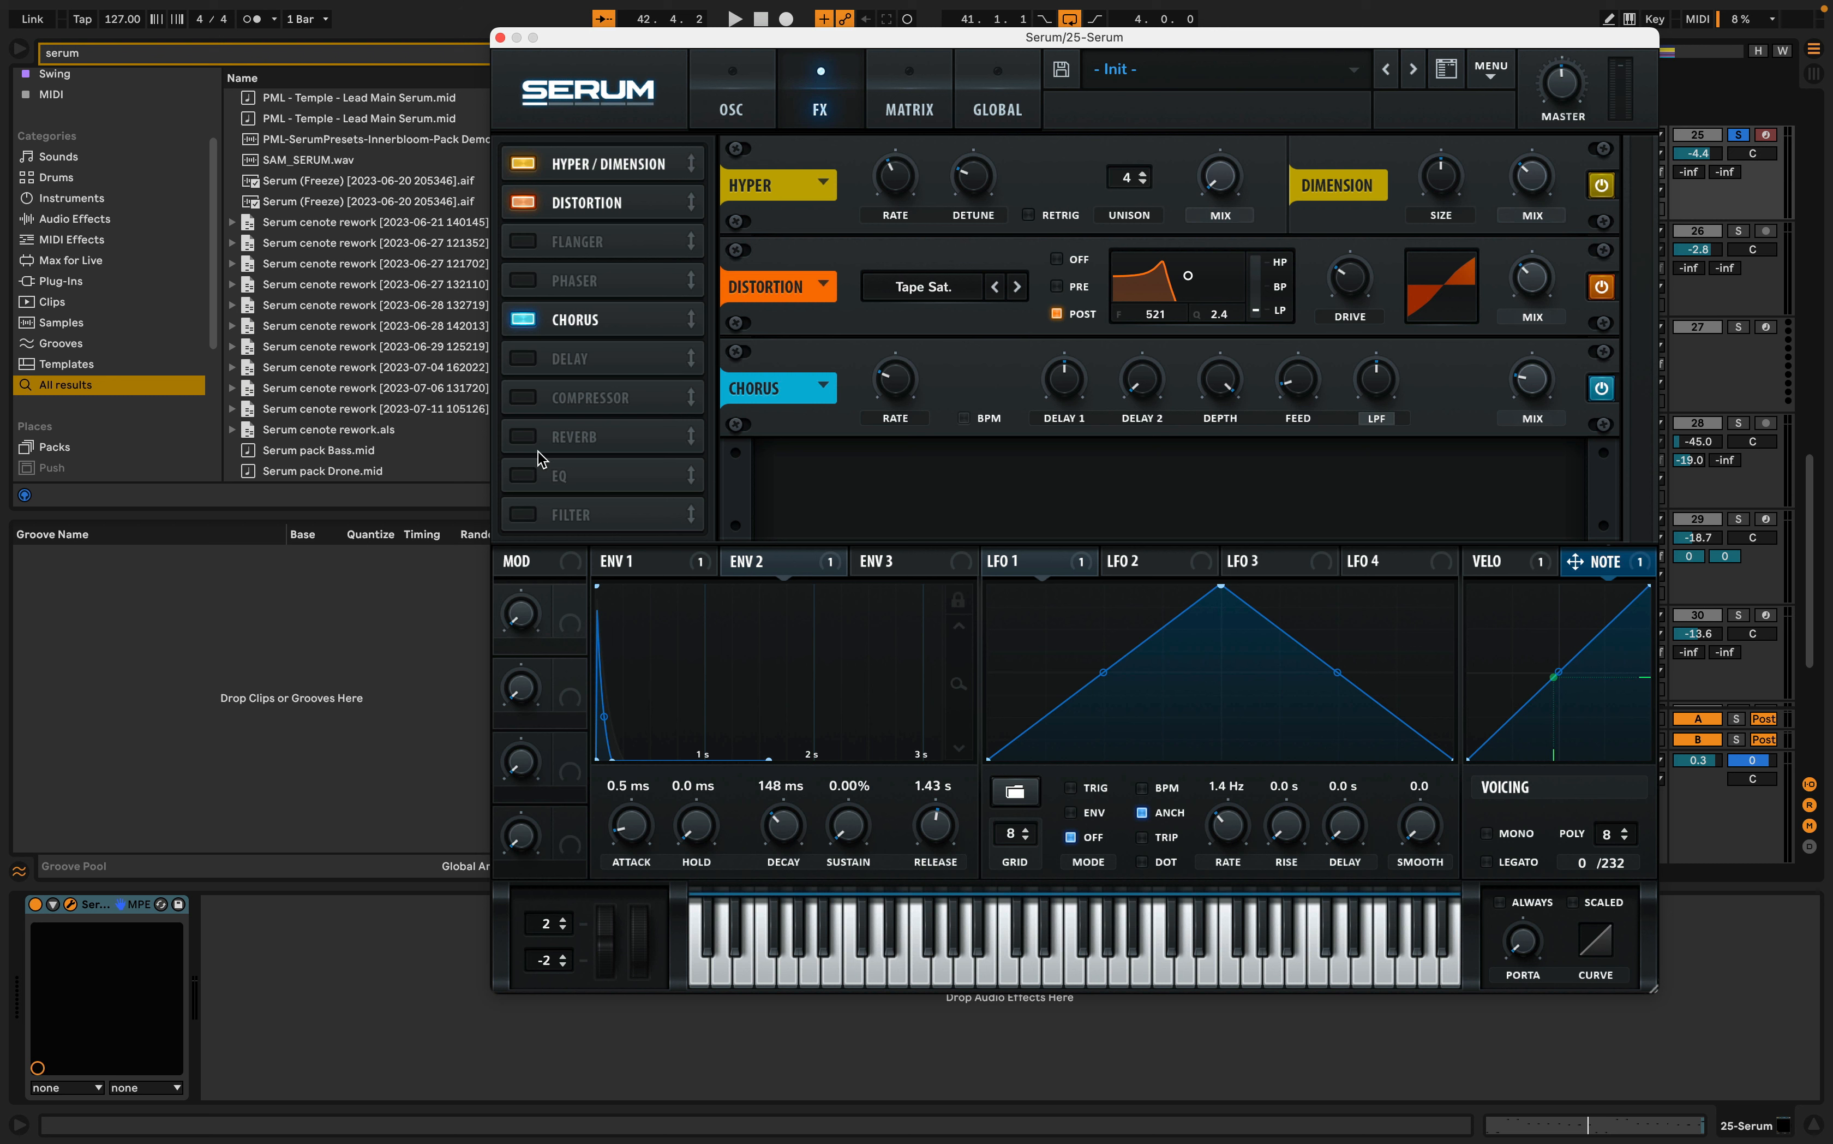
- Enable the Compressor, raise its attack, lower its mix to about half, and audition it
click(535, 398)
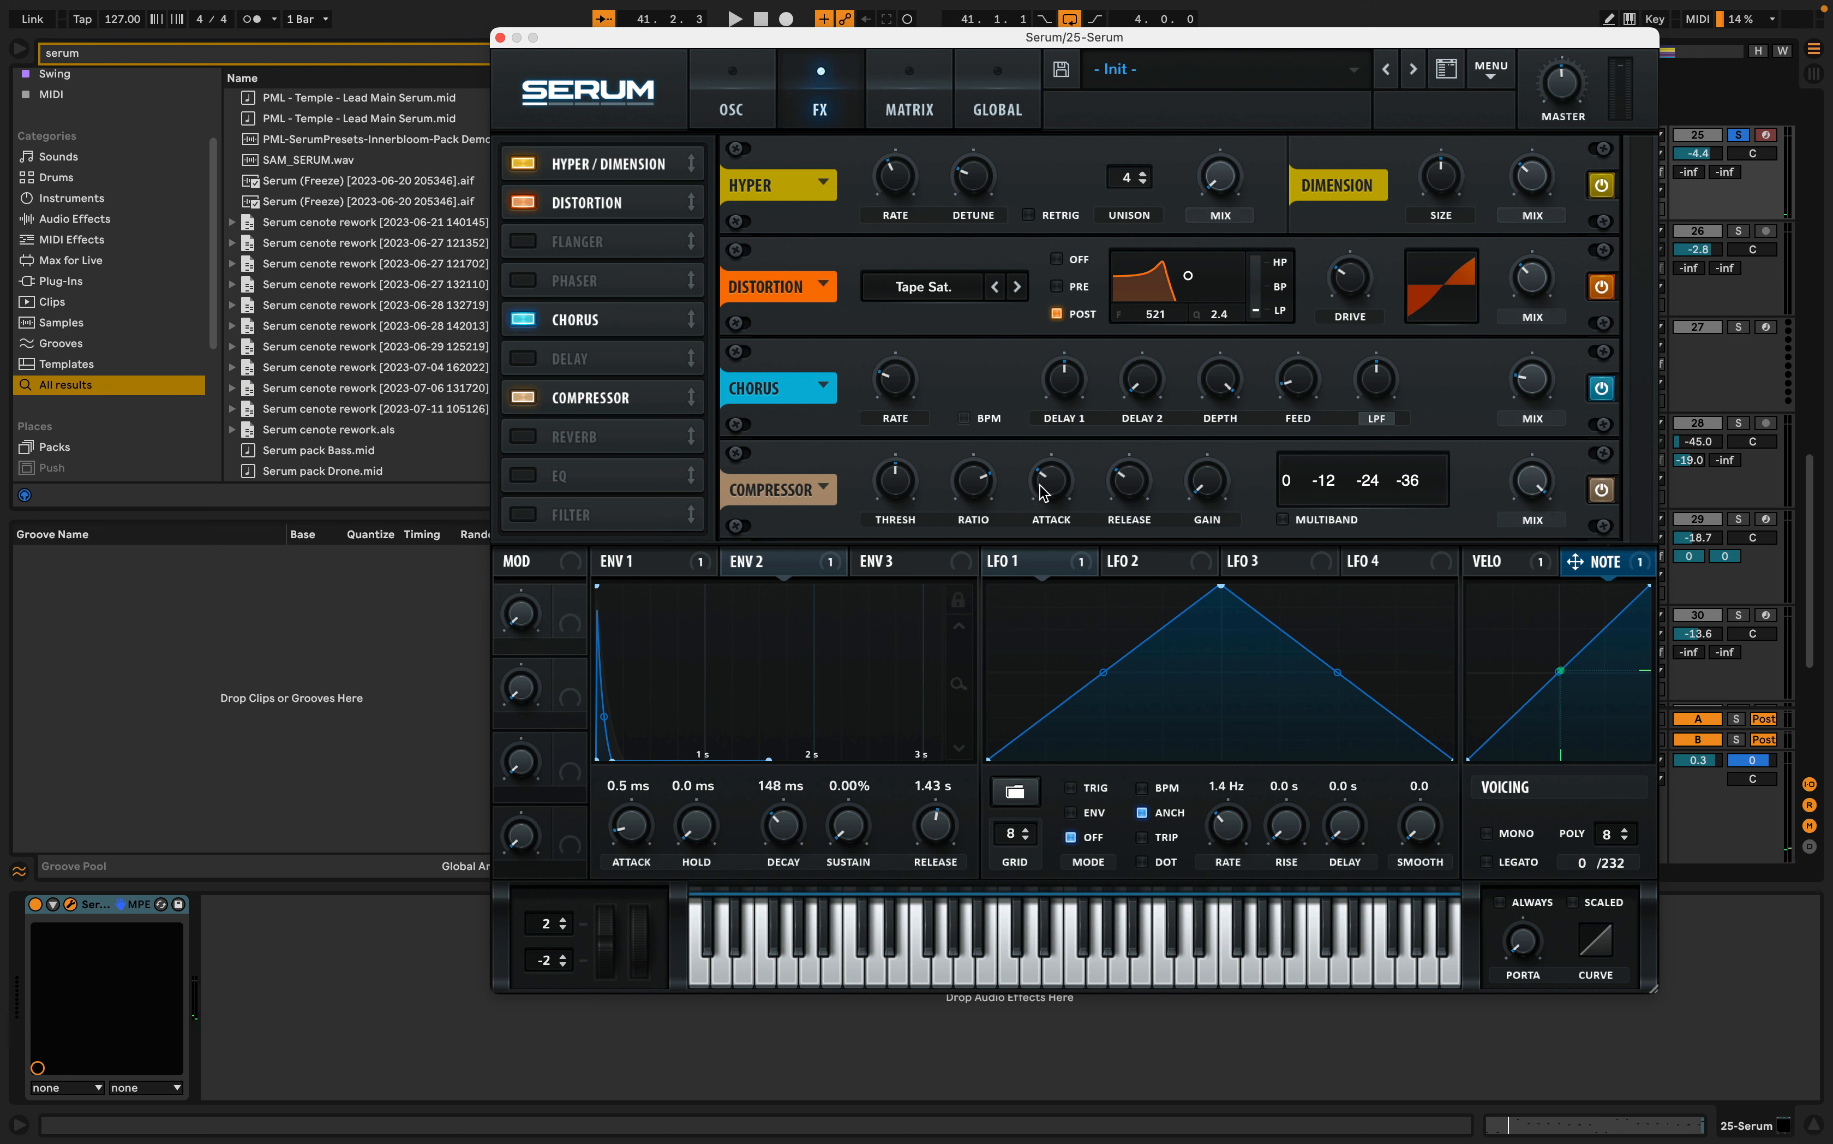
drag(1044, 493, 1055, 478)
key(space)
drag(1525, 693, 1527, 711)
key(space)
- Enable Delay and set its filter to 2177 Hz with a width of 0.8
click(530, 358)
scroll(1390, 437, down, 3)
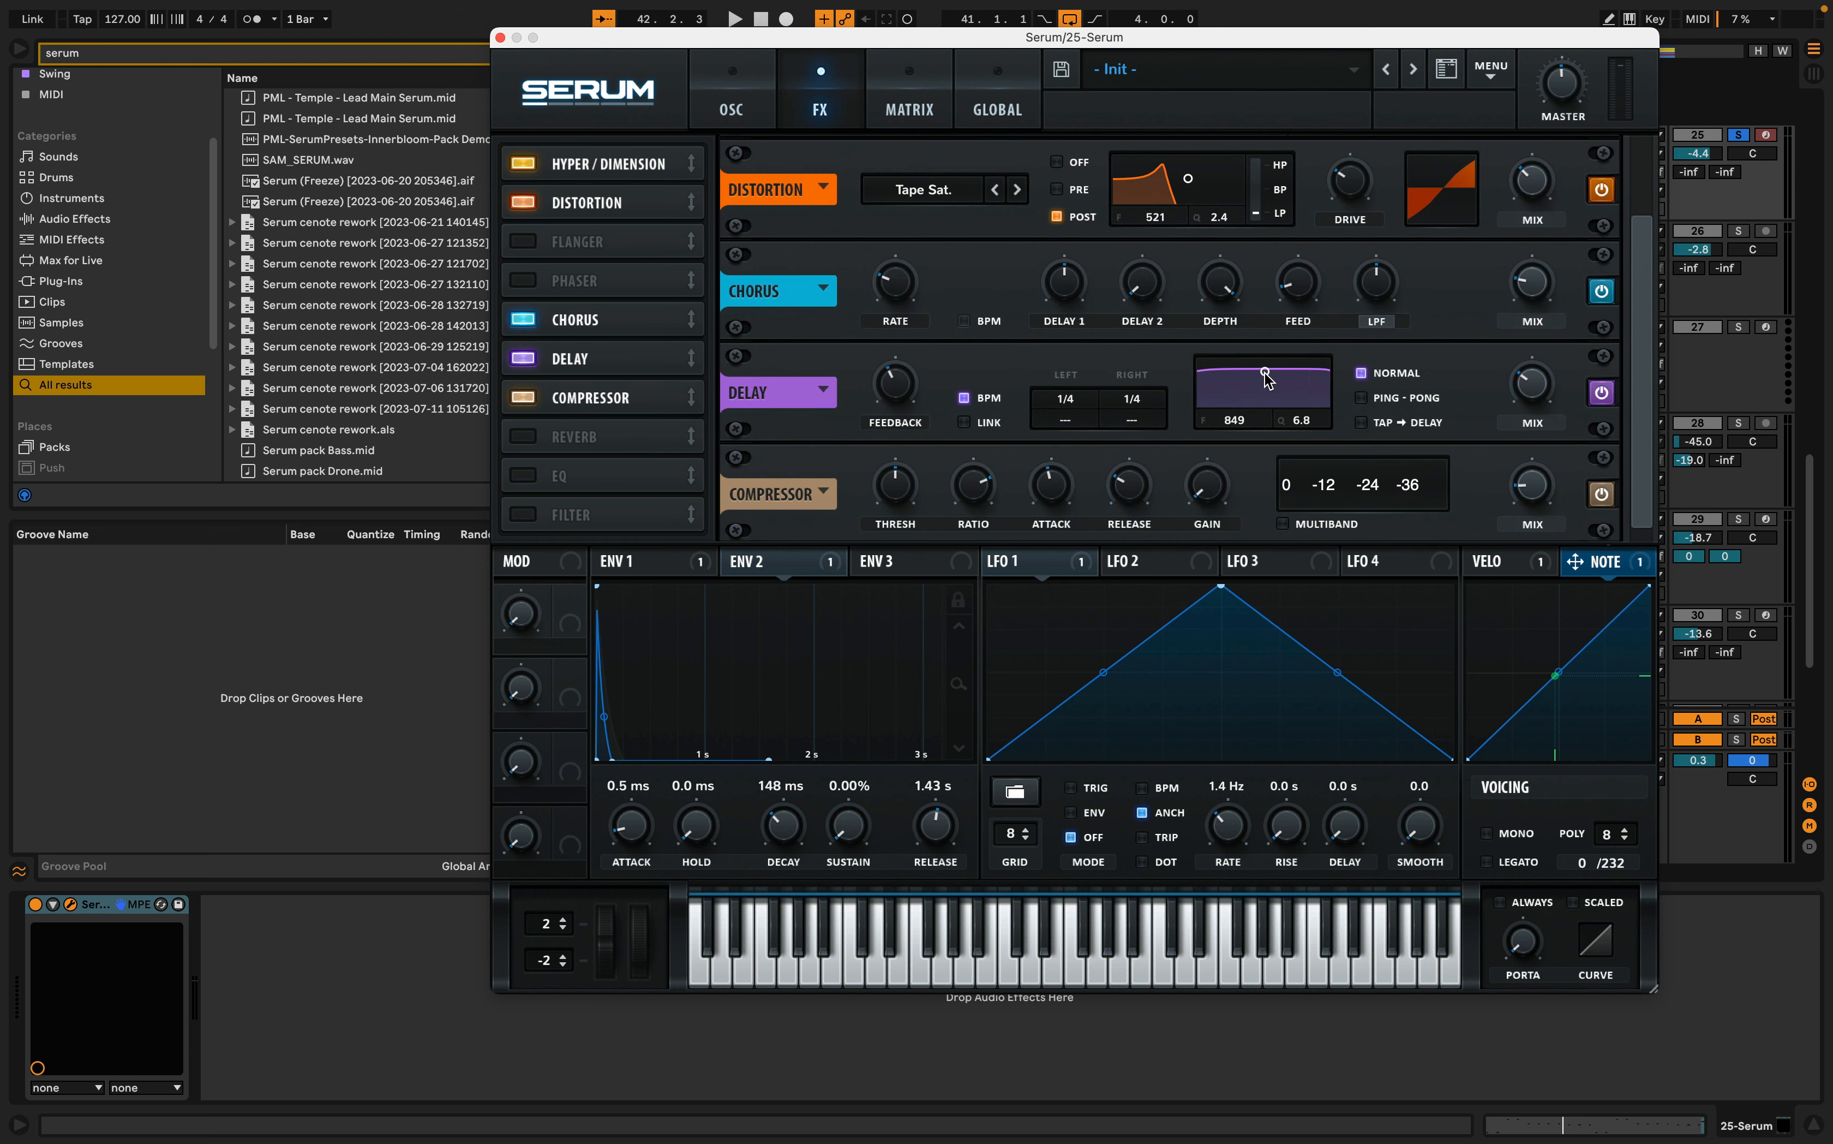
drag(1265, 371, 1289, 420)
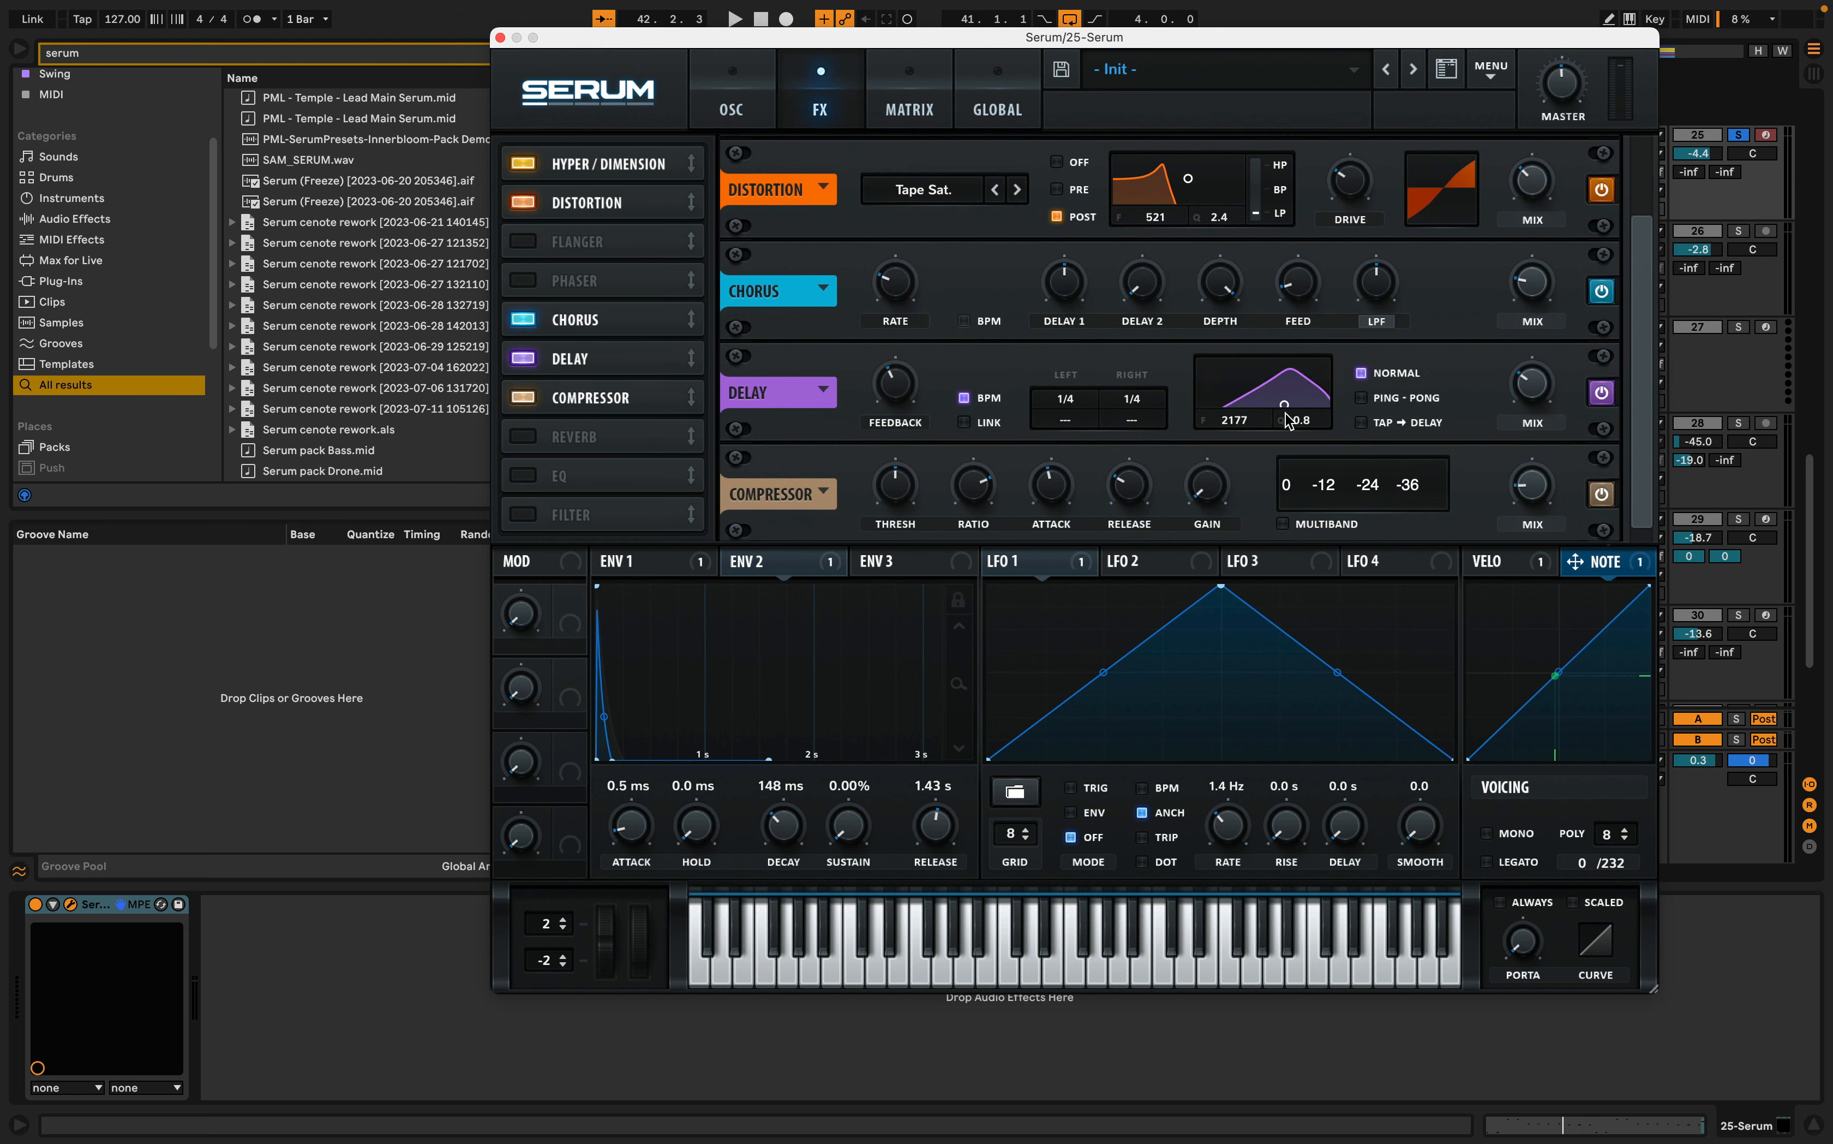
- Set the delay times to 1/8 for the left channel and 1/16 for the right, and lower the delay mix
drag(1064, 409, 1073, 387)
drag(1147, 404, 1158, 345)
drag(1155, 443, 1157, 460)
drag(1520, 385, 1522, 421)
- Assign Macro 1 to the delay mix and rename the macro "Delay"
drag(576, 634, 1523, 392)
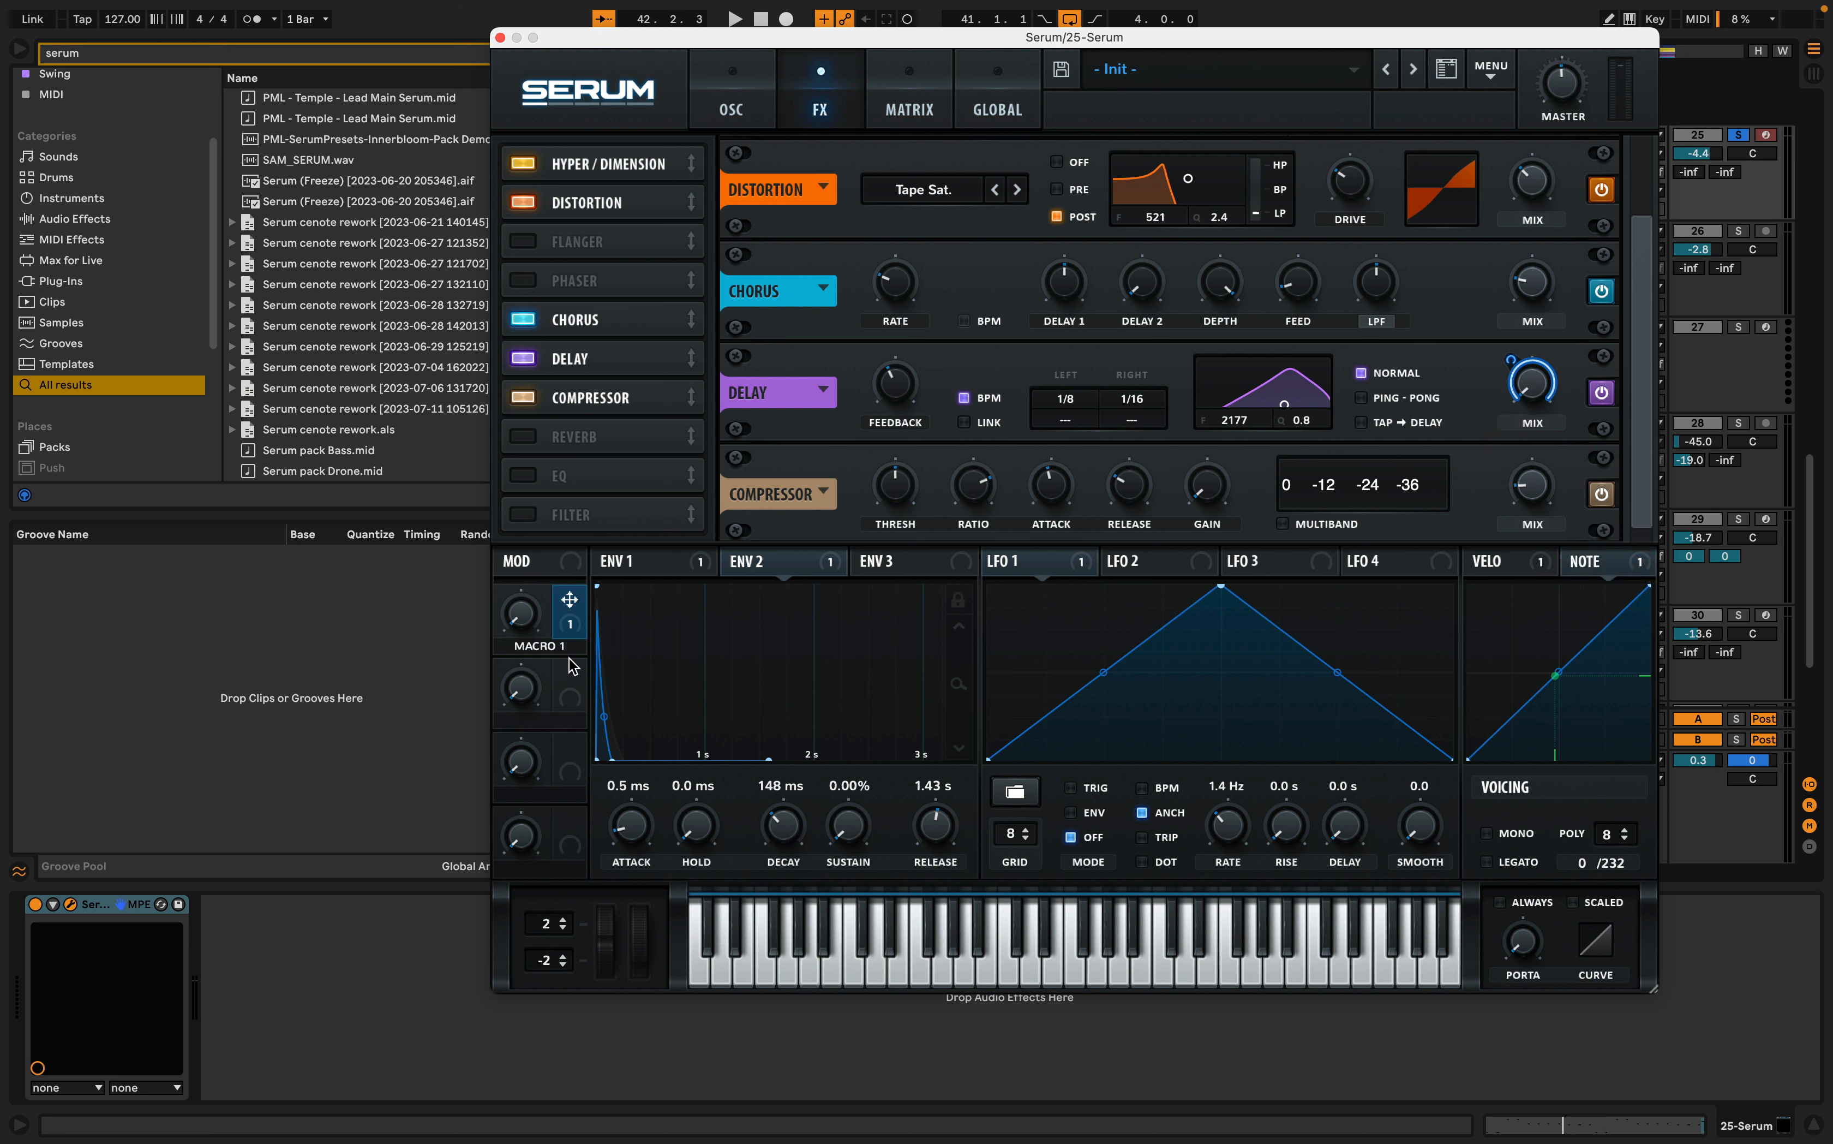
double_click(556, 649)
text(Delay)
key(Return)
- Raise the delay feedback slightly and audition the effect while sweeping the Delay macro
drag(901, 381, 901, 376)
key(space)
drag(527, 621, 572, 477)
key(space)
key(space)
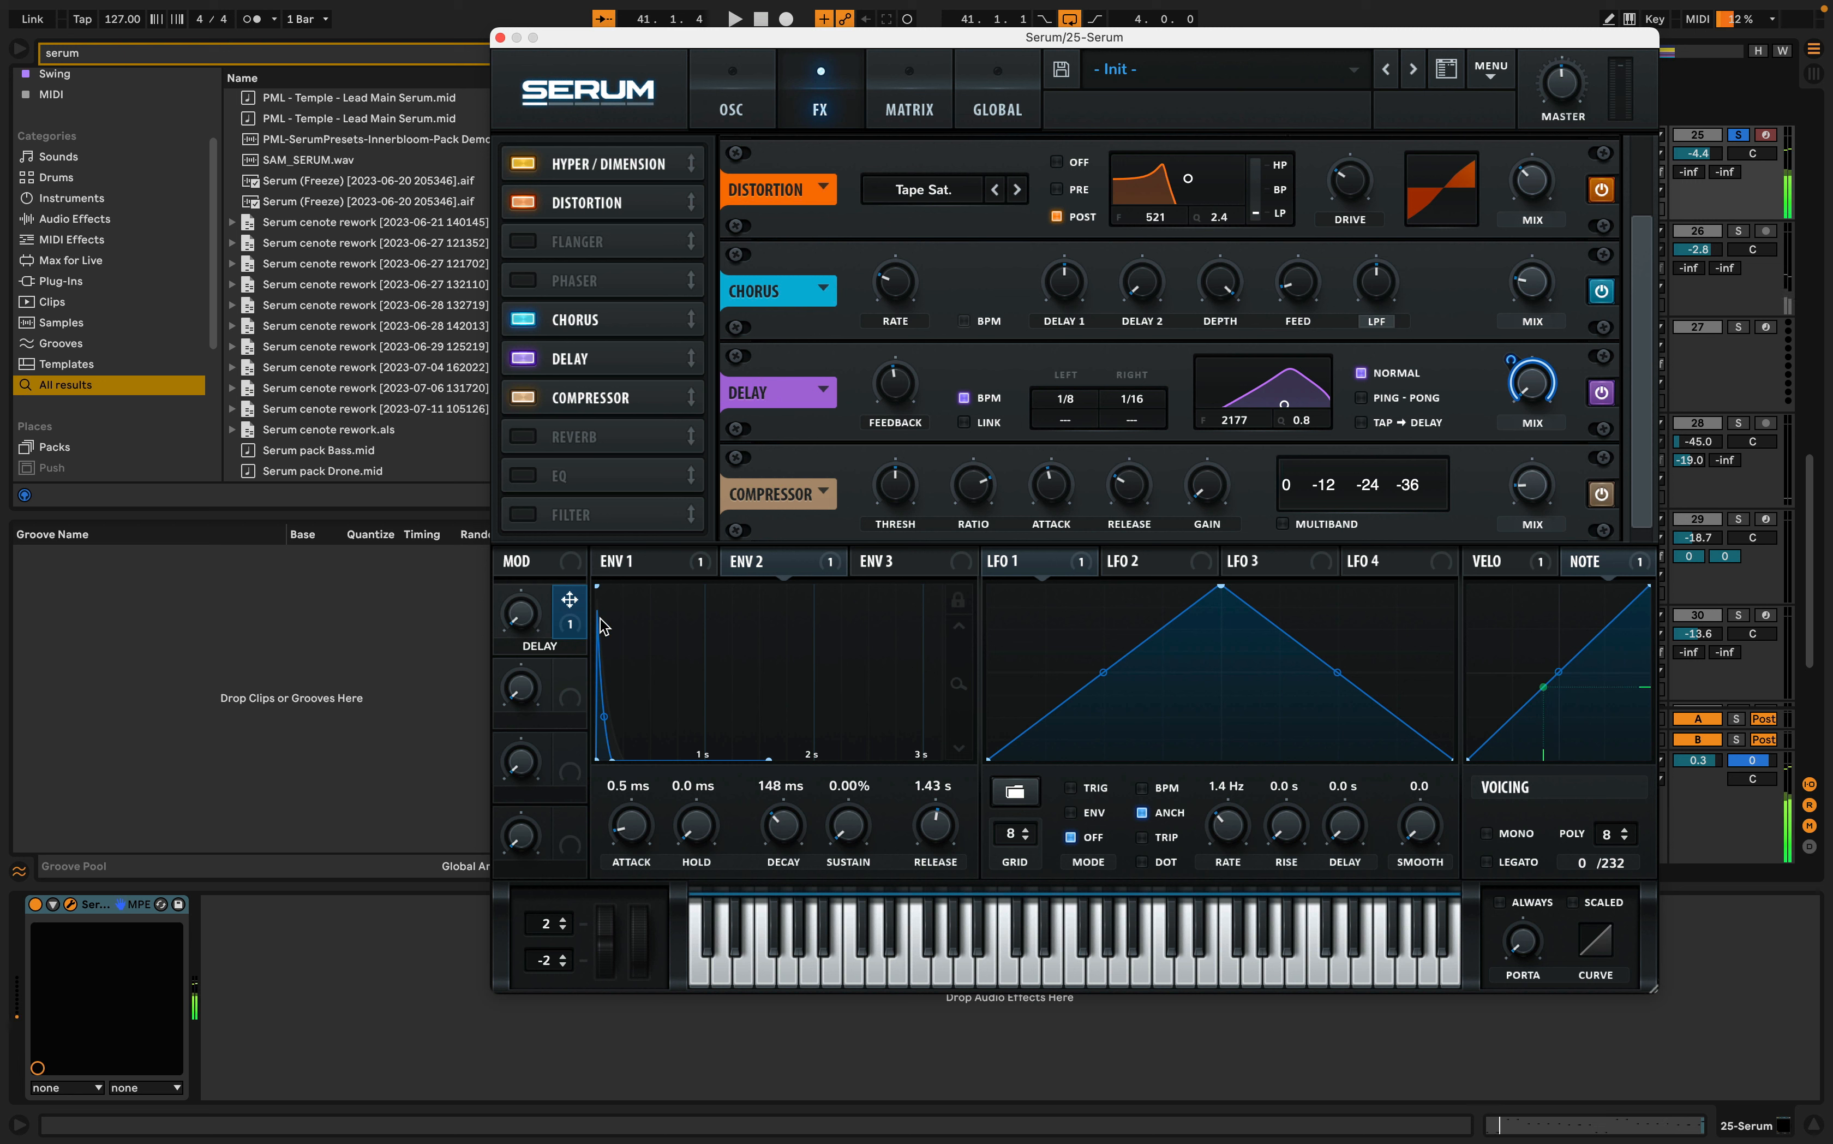
- Enable the noise oscillator, assign Env 2 to its level, and adjust the modulation amount while auditioning
scroll(1643, 288, down, 1)
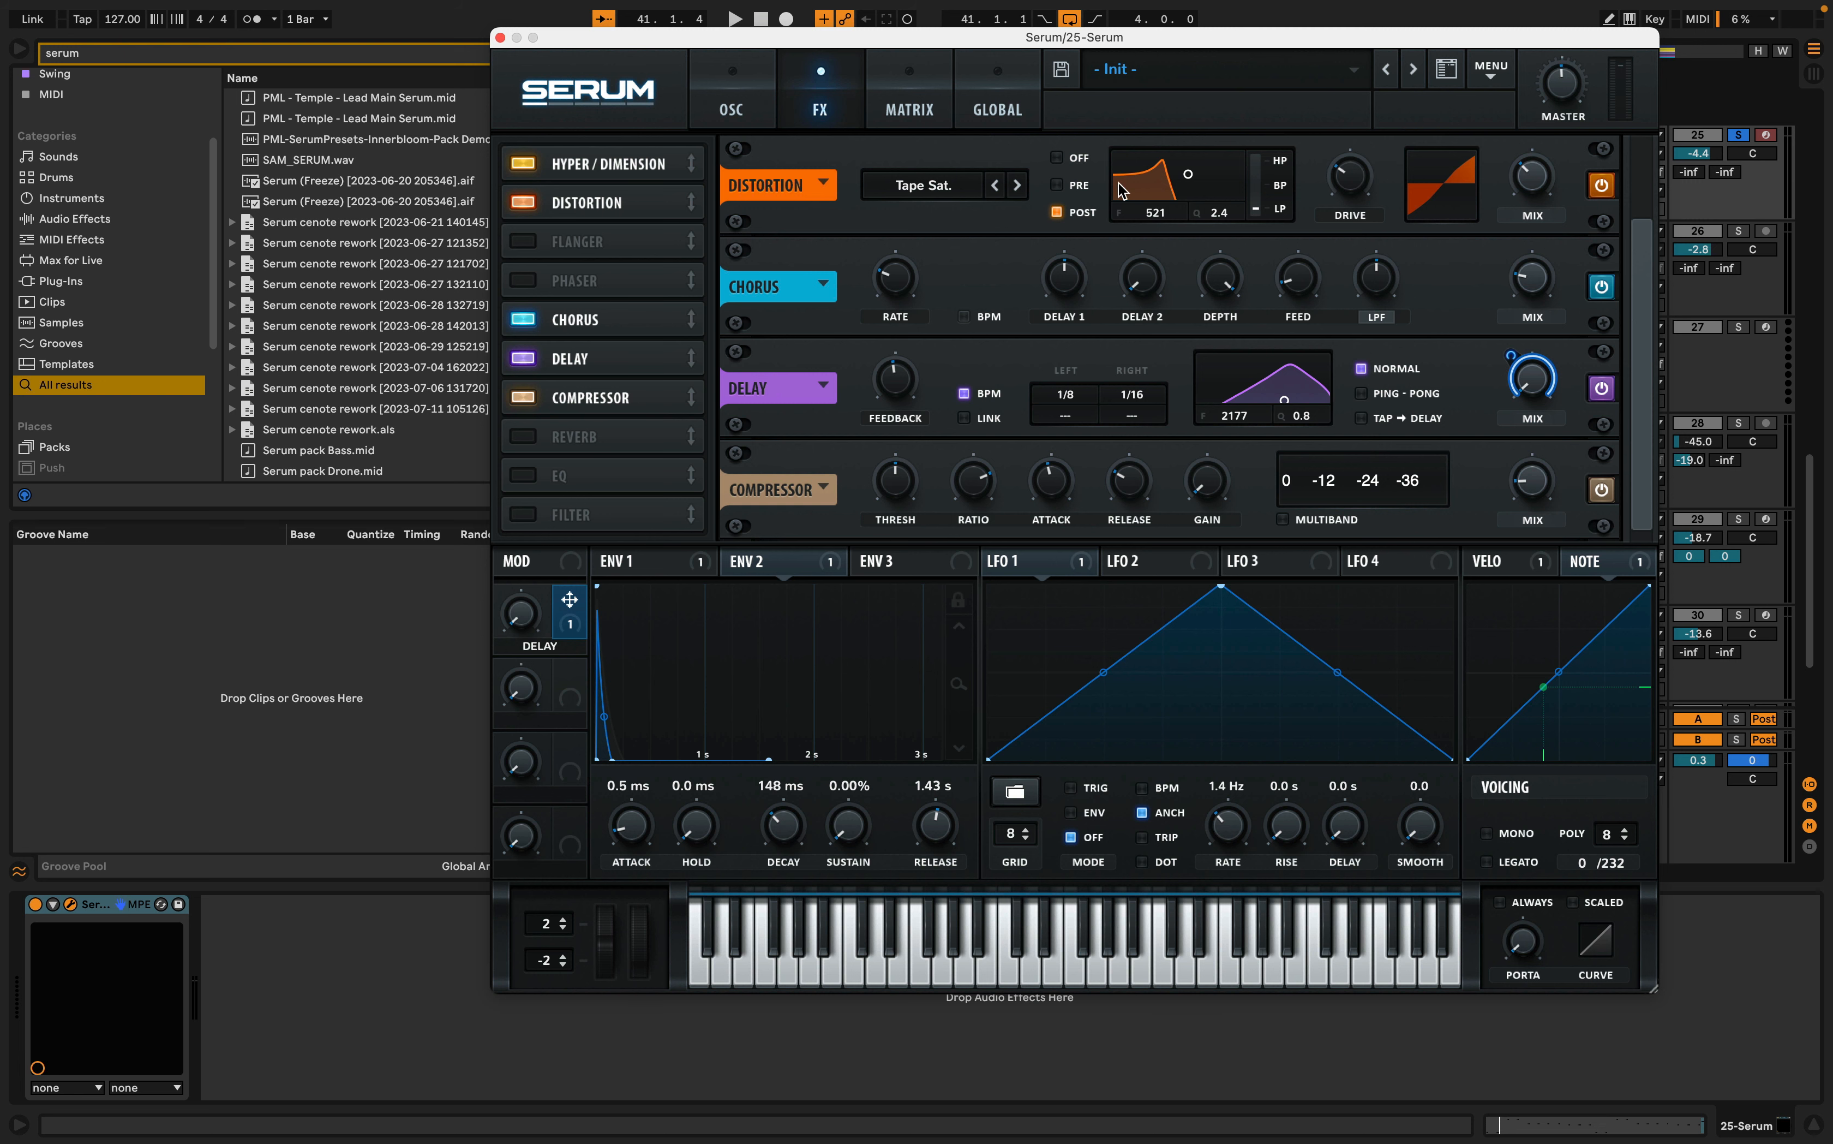
click(731, 113)
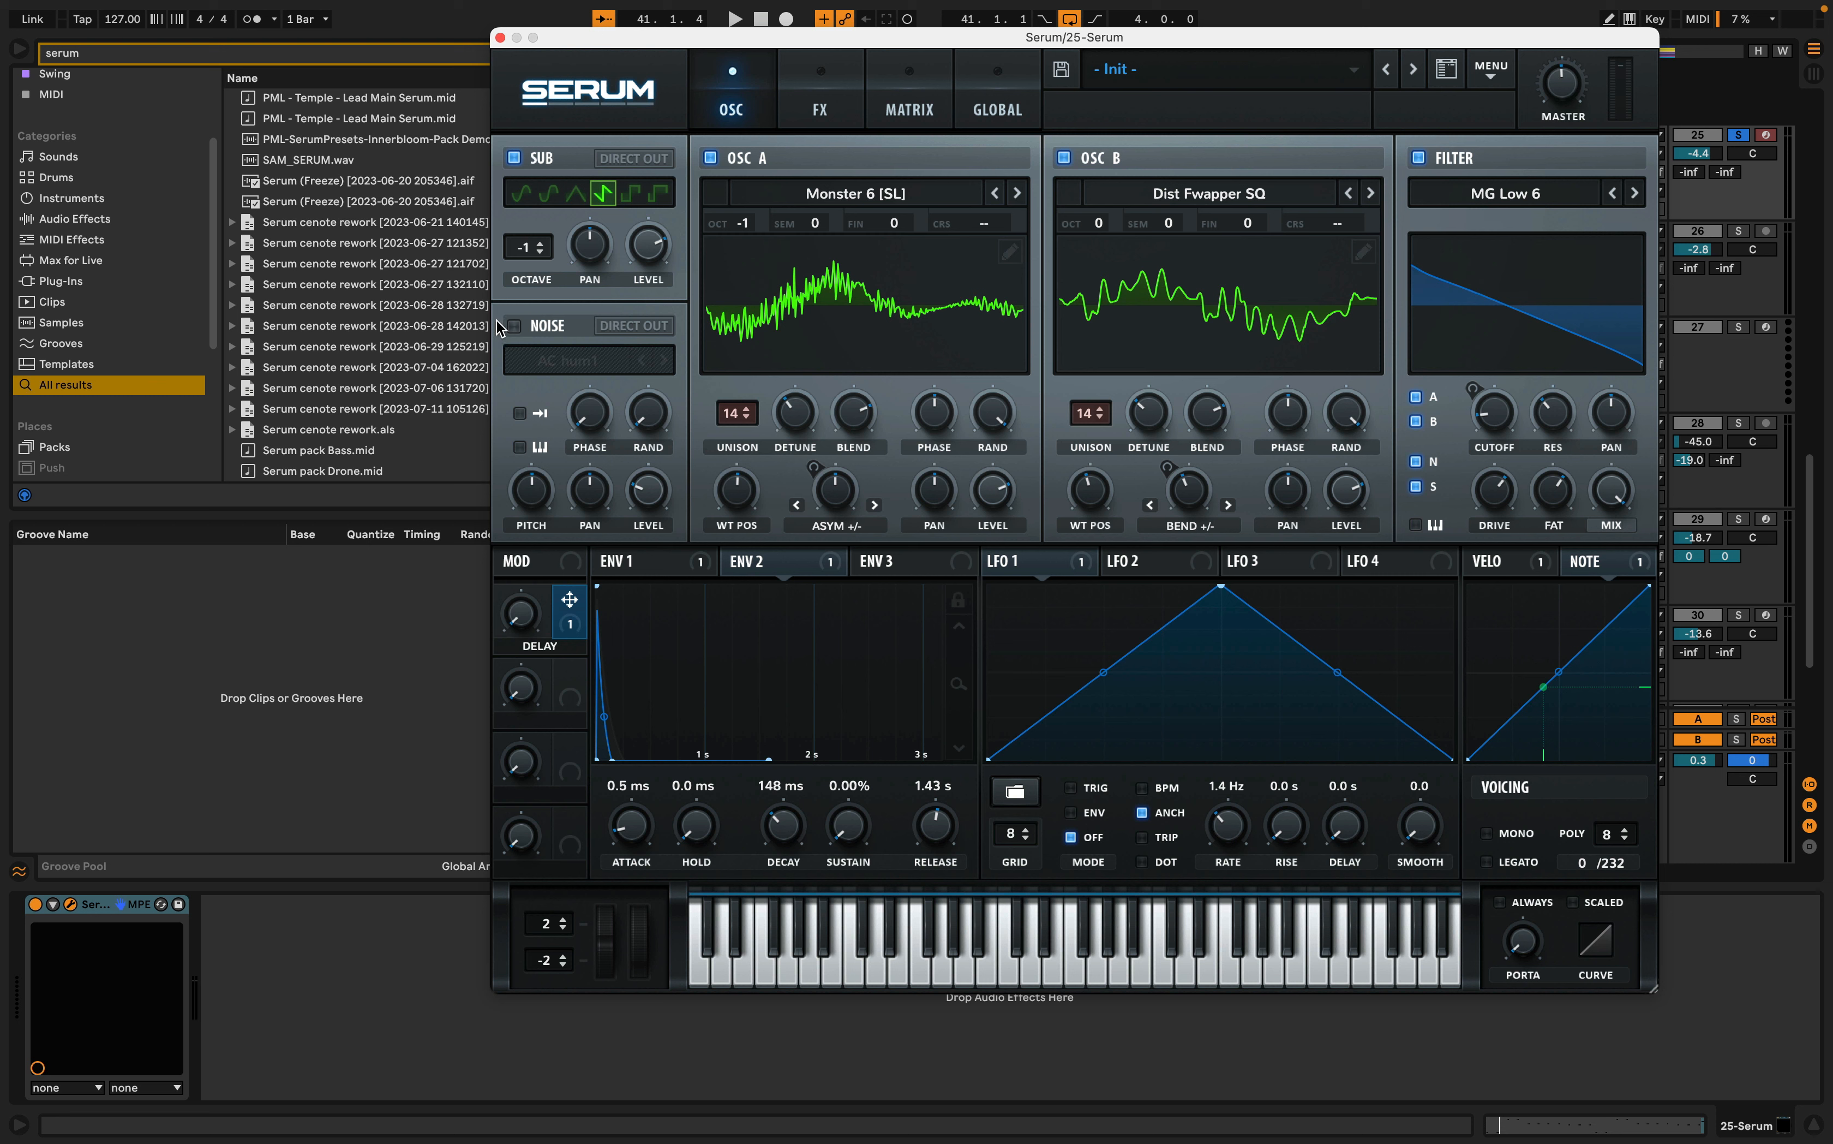
click(515, 328)
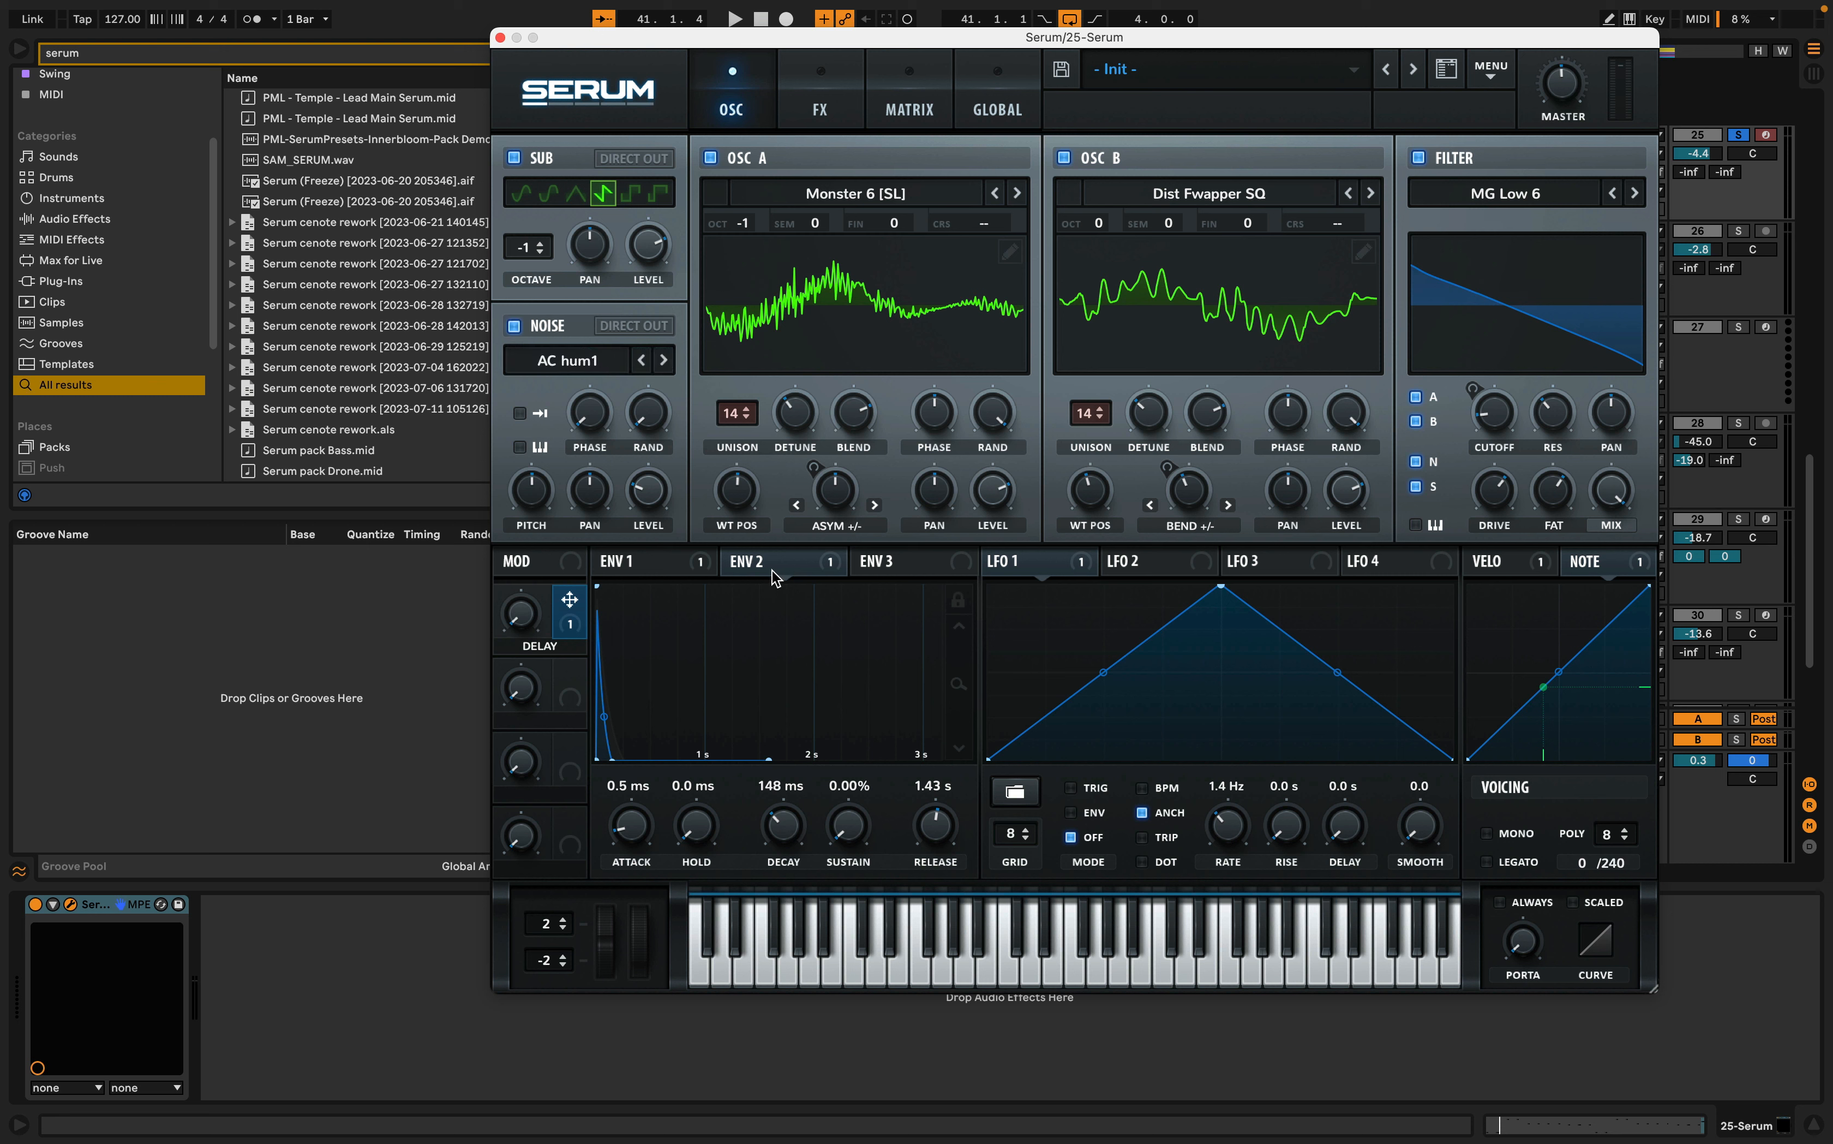
drag(757, 568, 642, 515)
key(space)
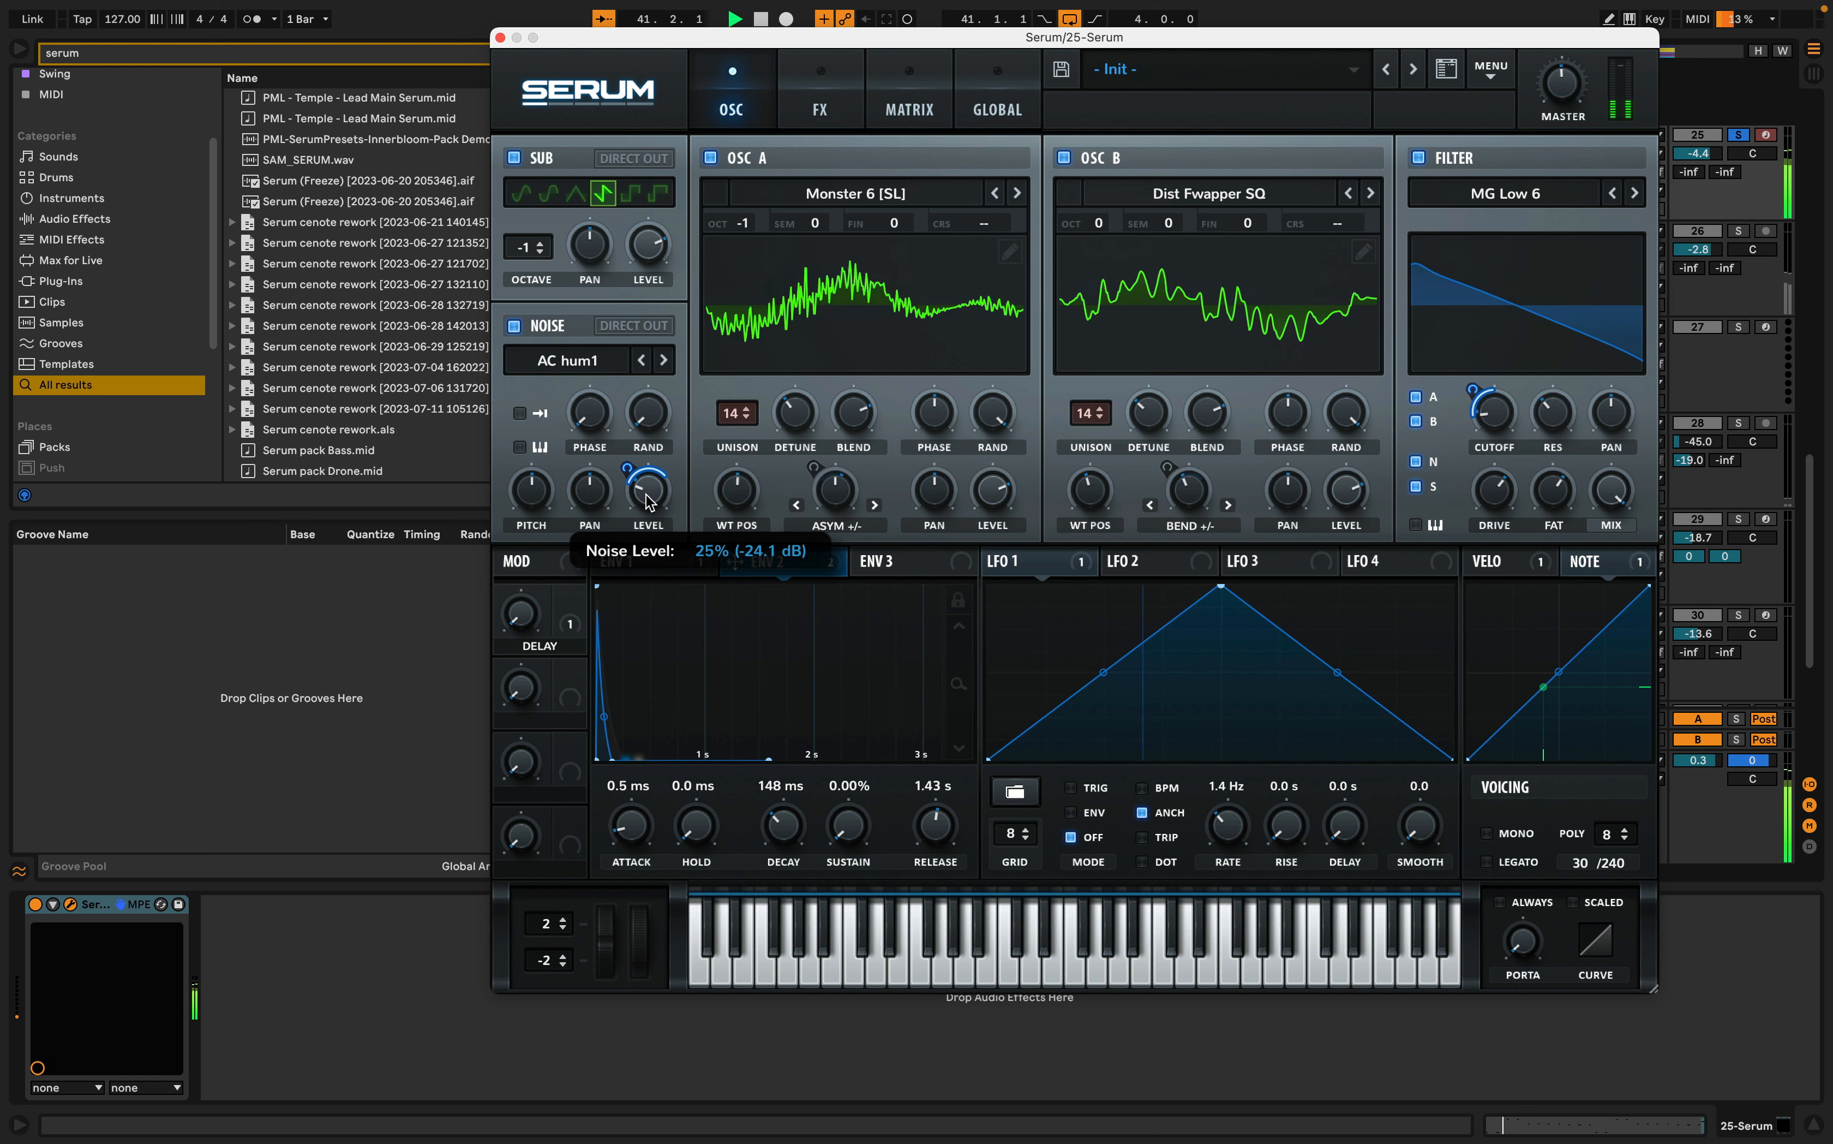
drag(627, 468, 632, 449)
key(space)
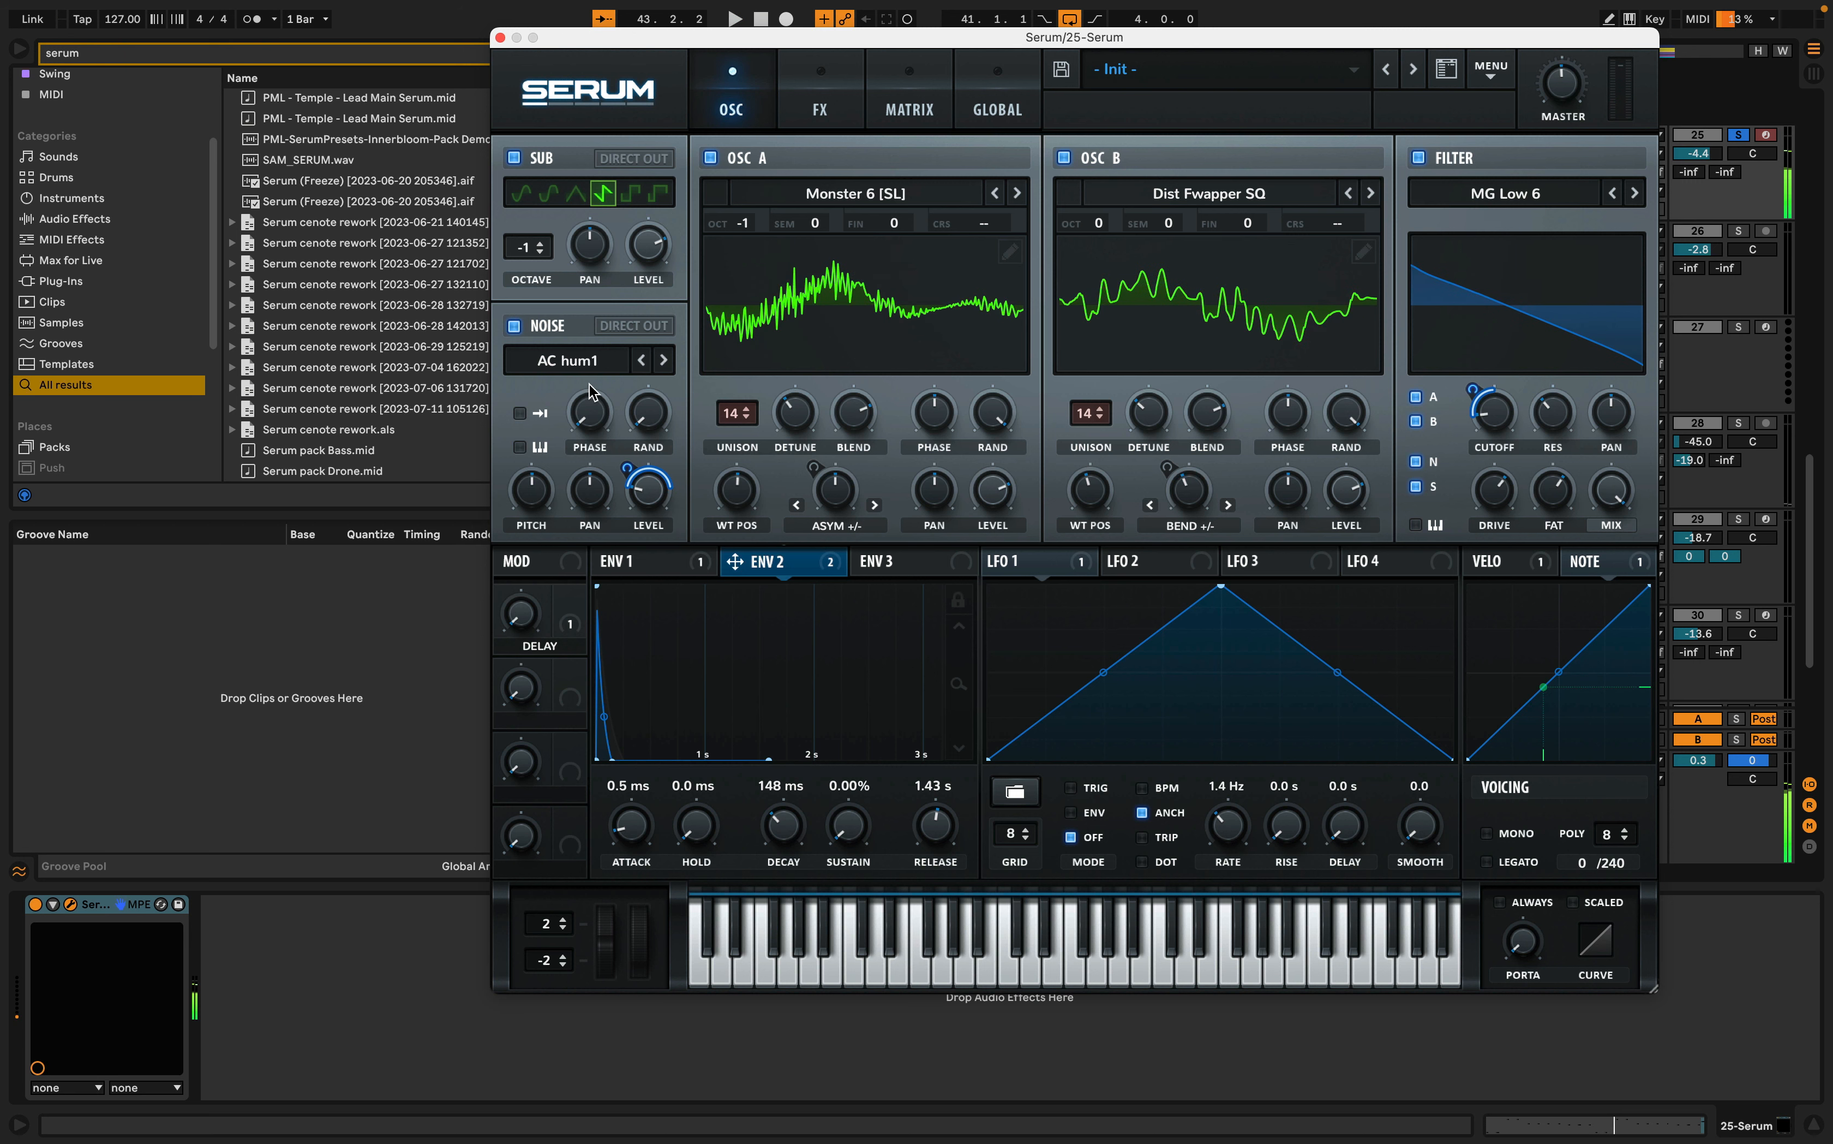
- Change the noise sample to BrightWhite from the Analog category and audition it
click(598, 360)
mouse_move(611, 388)
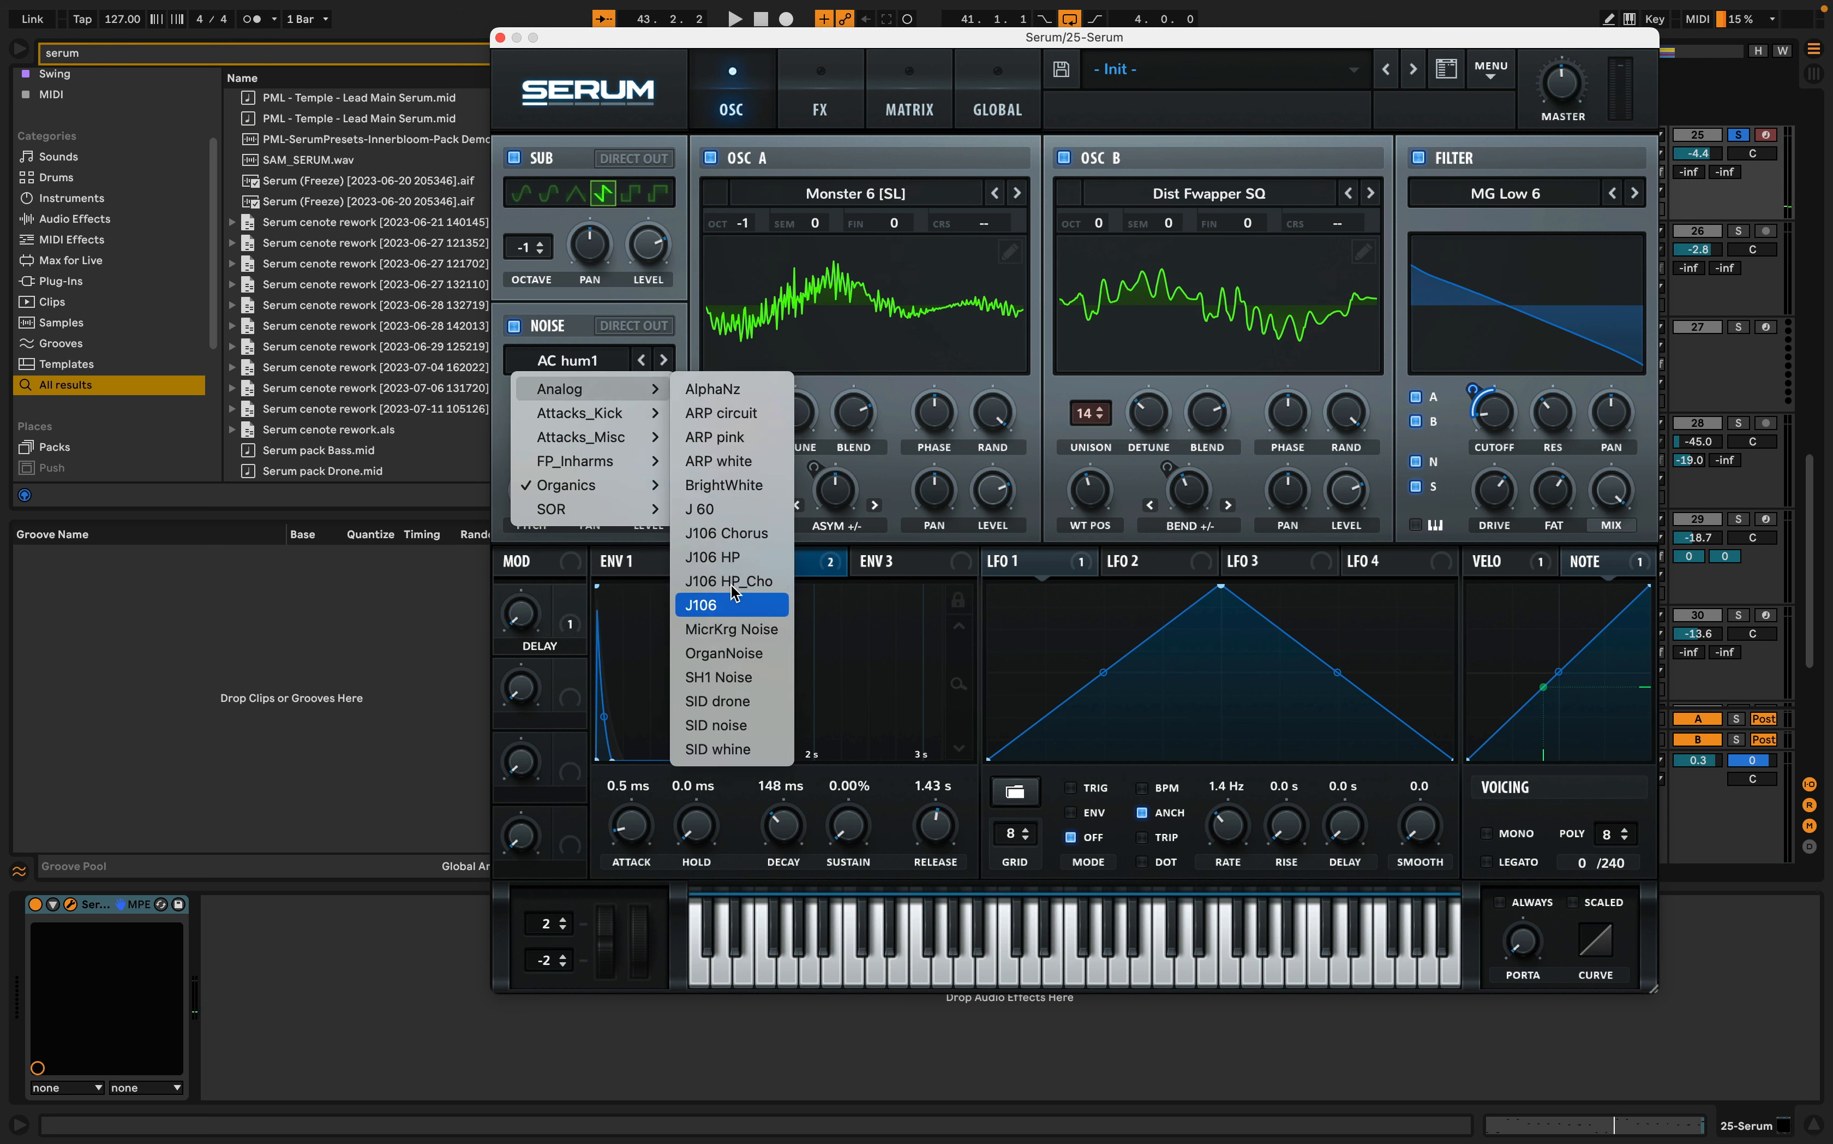
click(700, 484)
key(space)
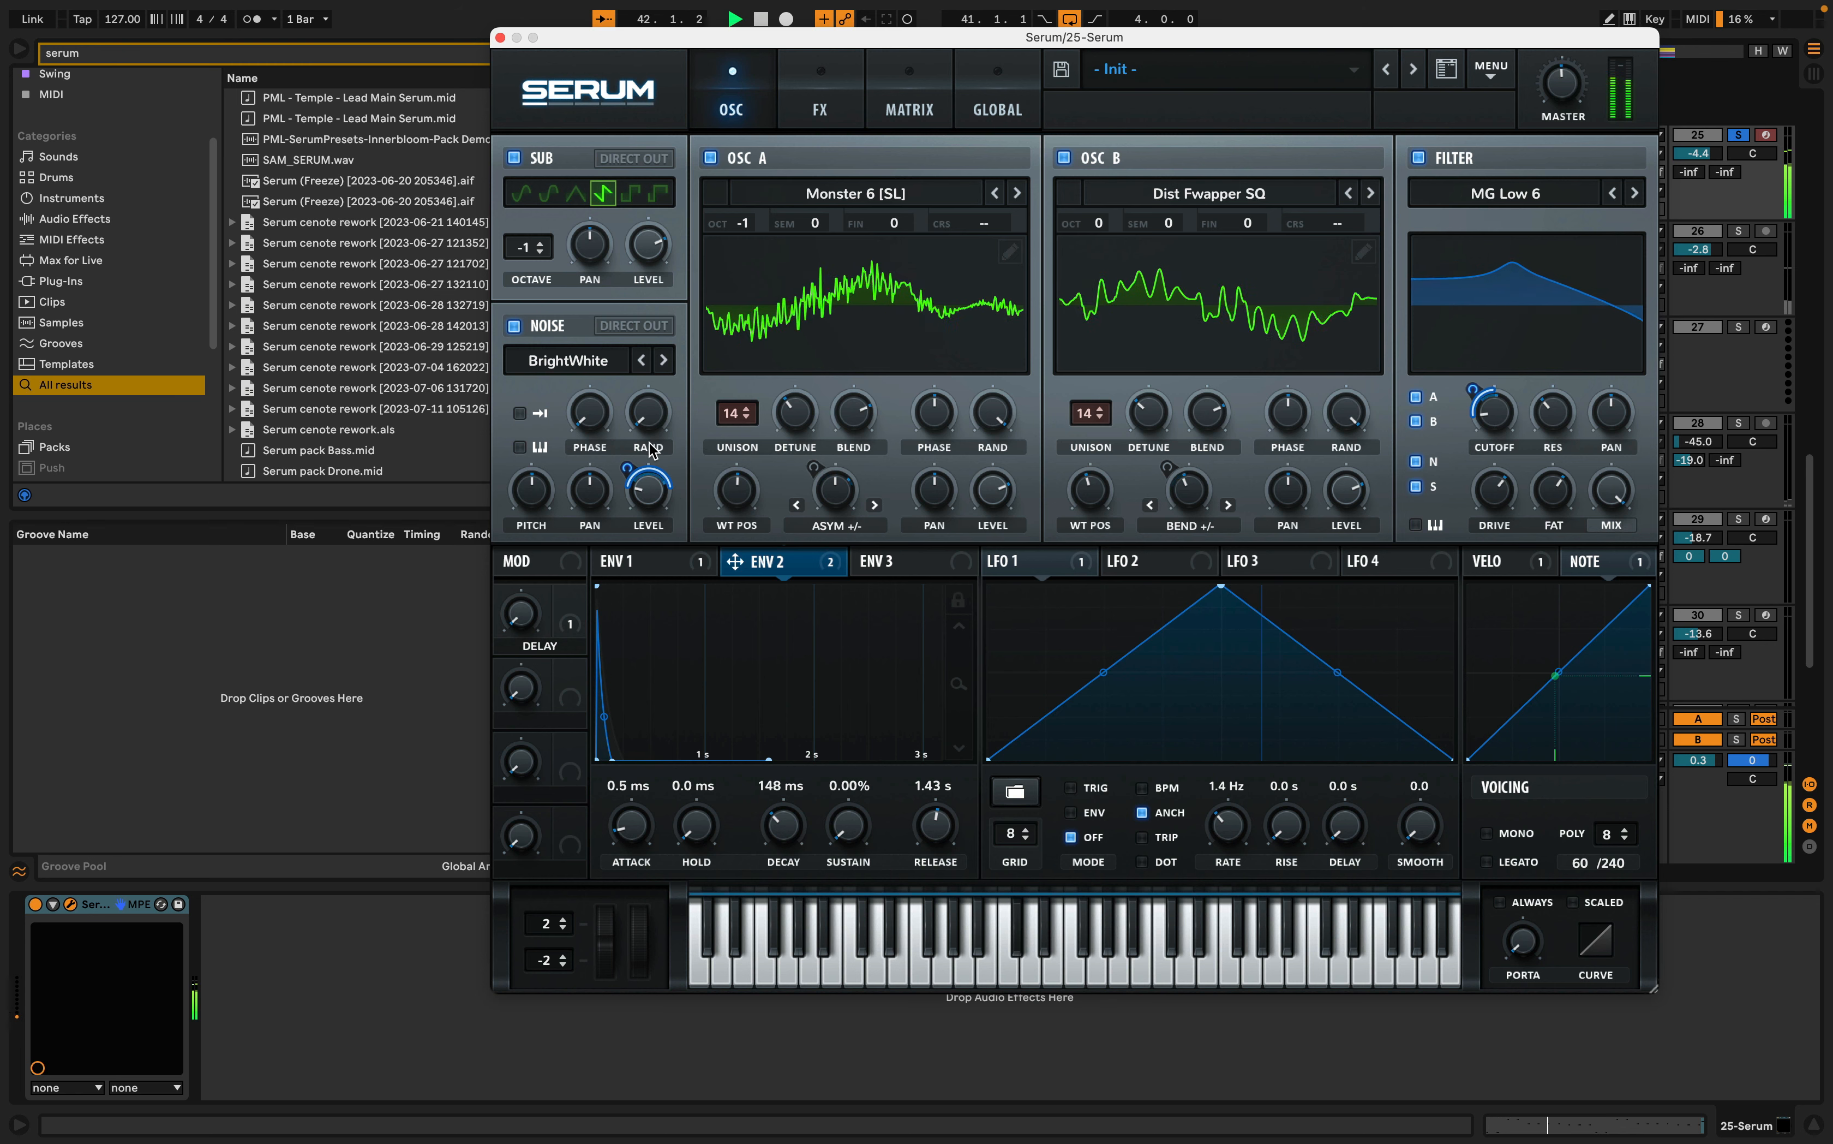
- Fine-tune the noise oscillator's level and audition the pluck
key(space)
drag(631, 467, 632, 469)
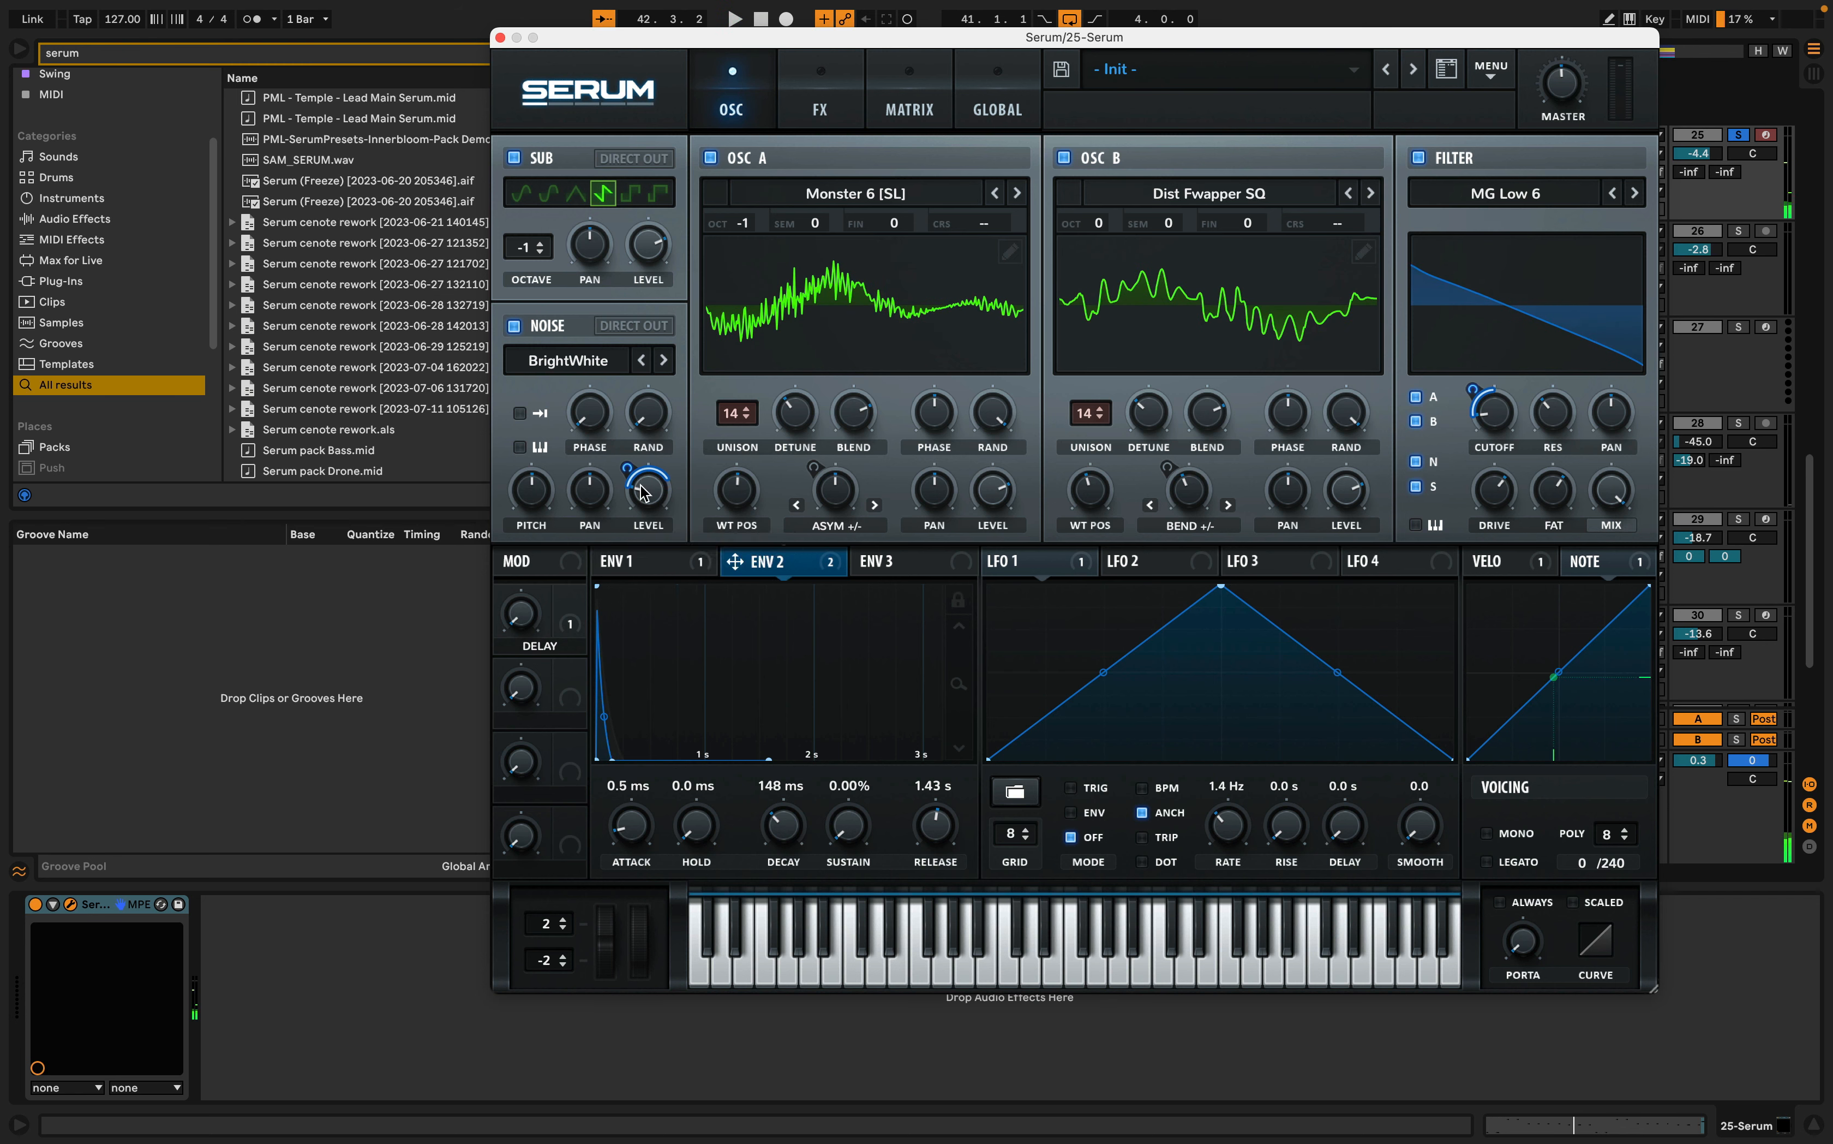
key(space)
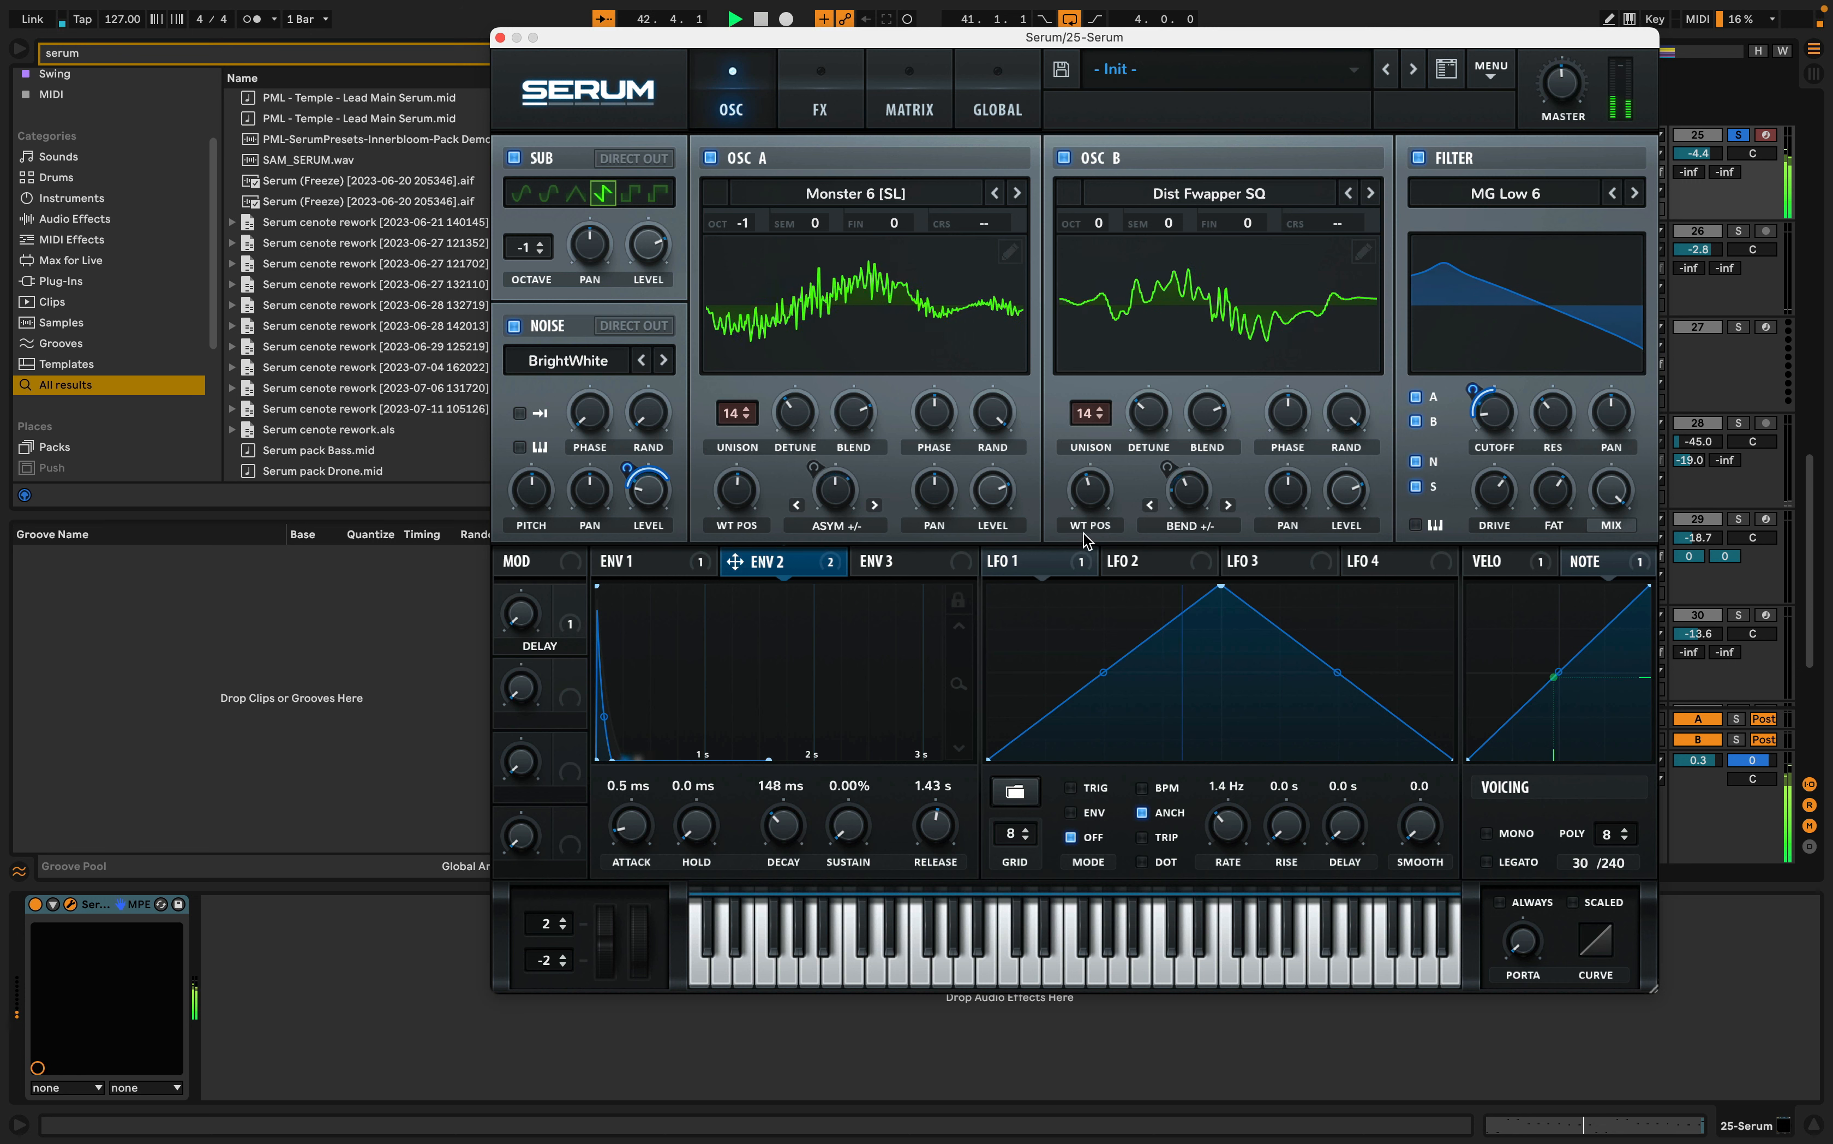
key(space)
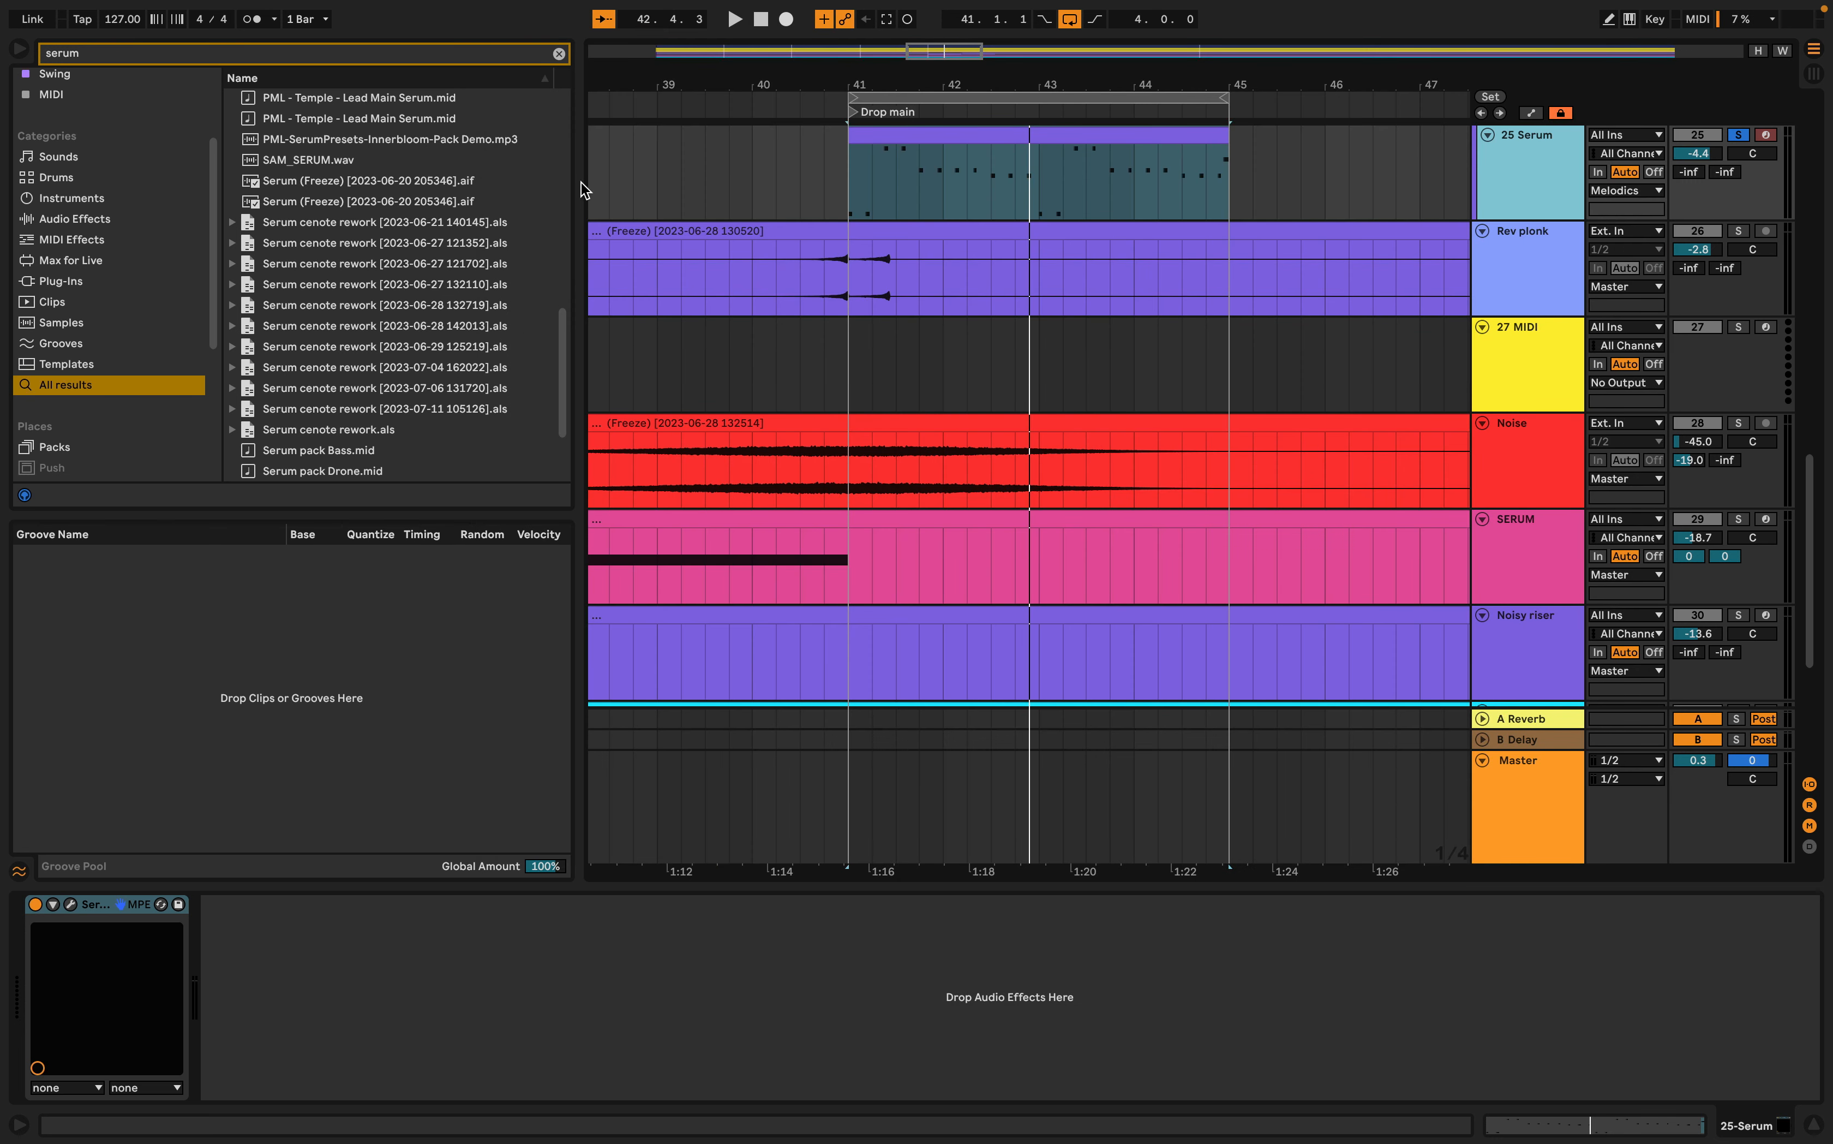
- Find the Glue Compressor in the browser and add it after Serum on the 25 Serum track
click(558, 55)
text(glue)
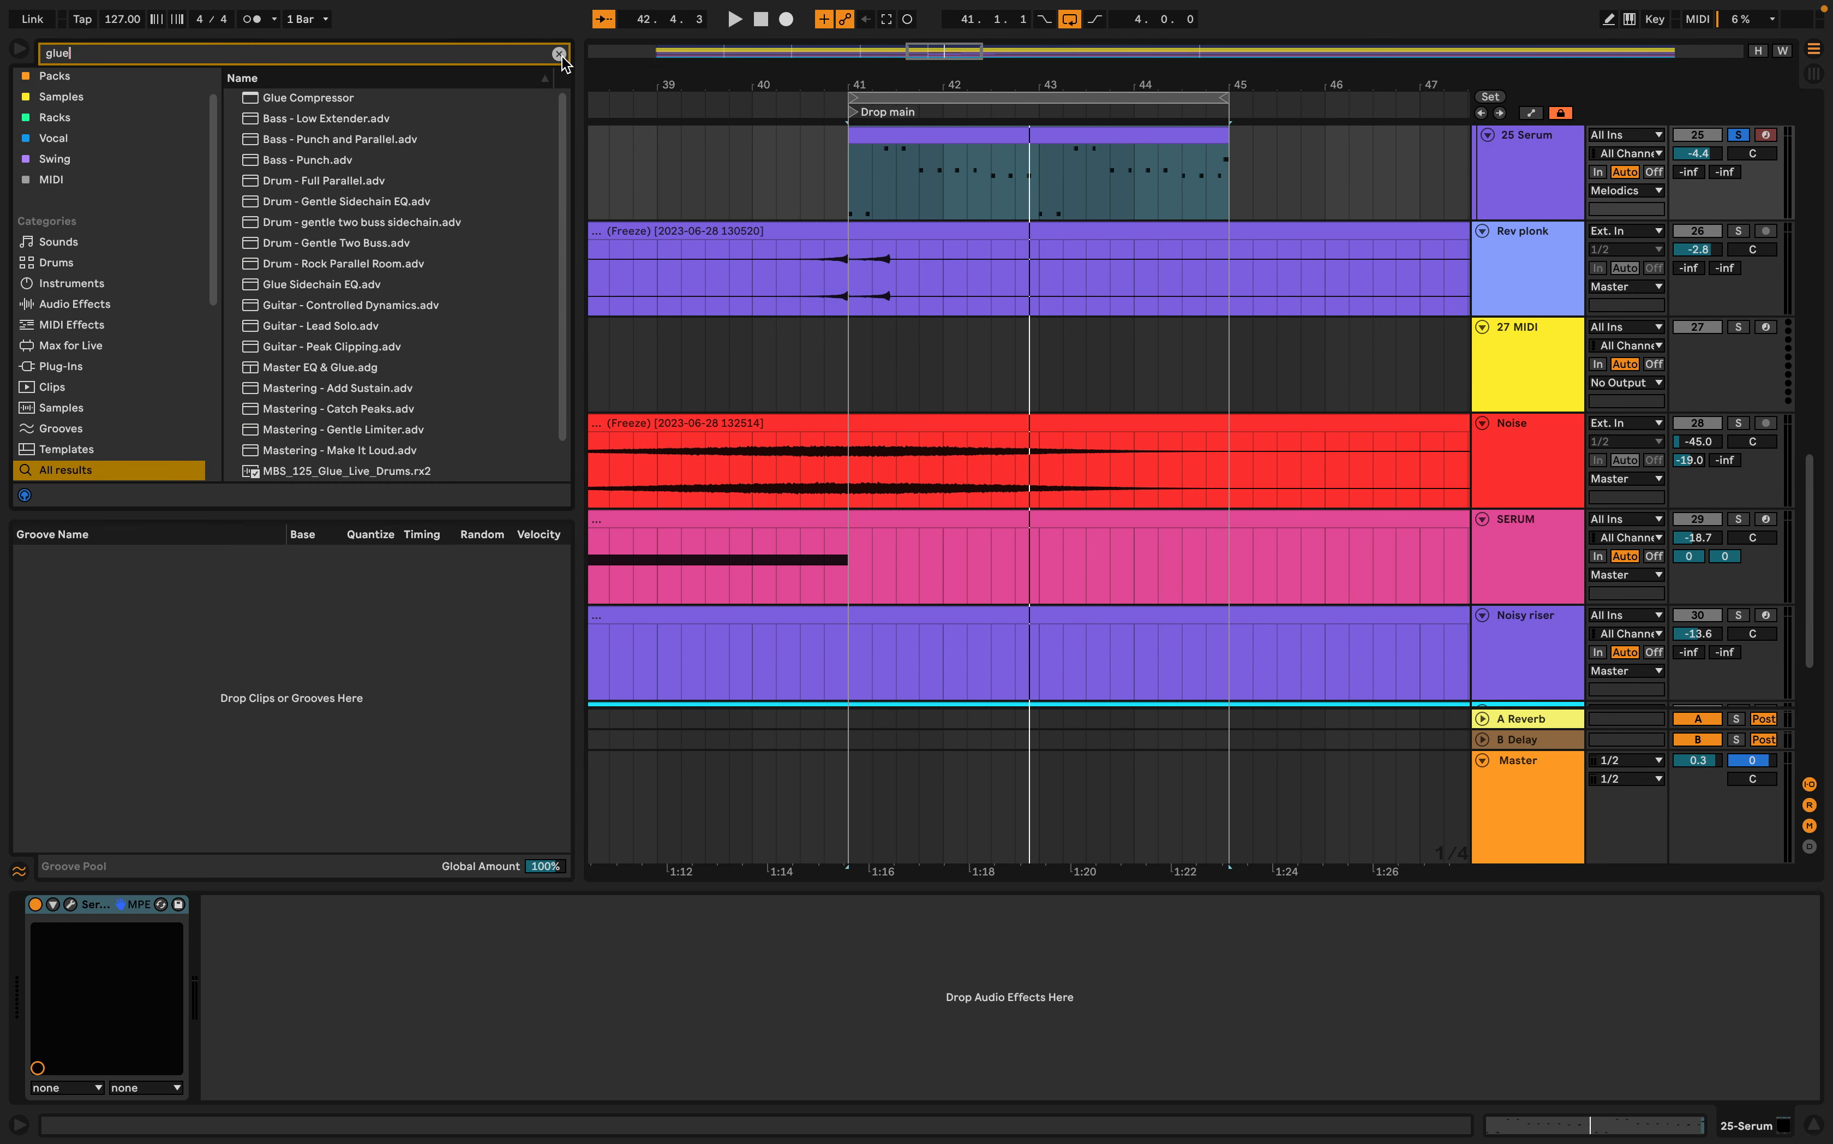
double_click(344, 98)
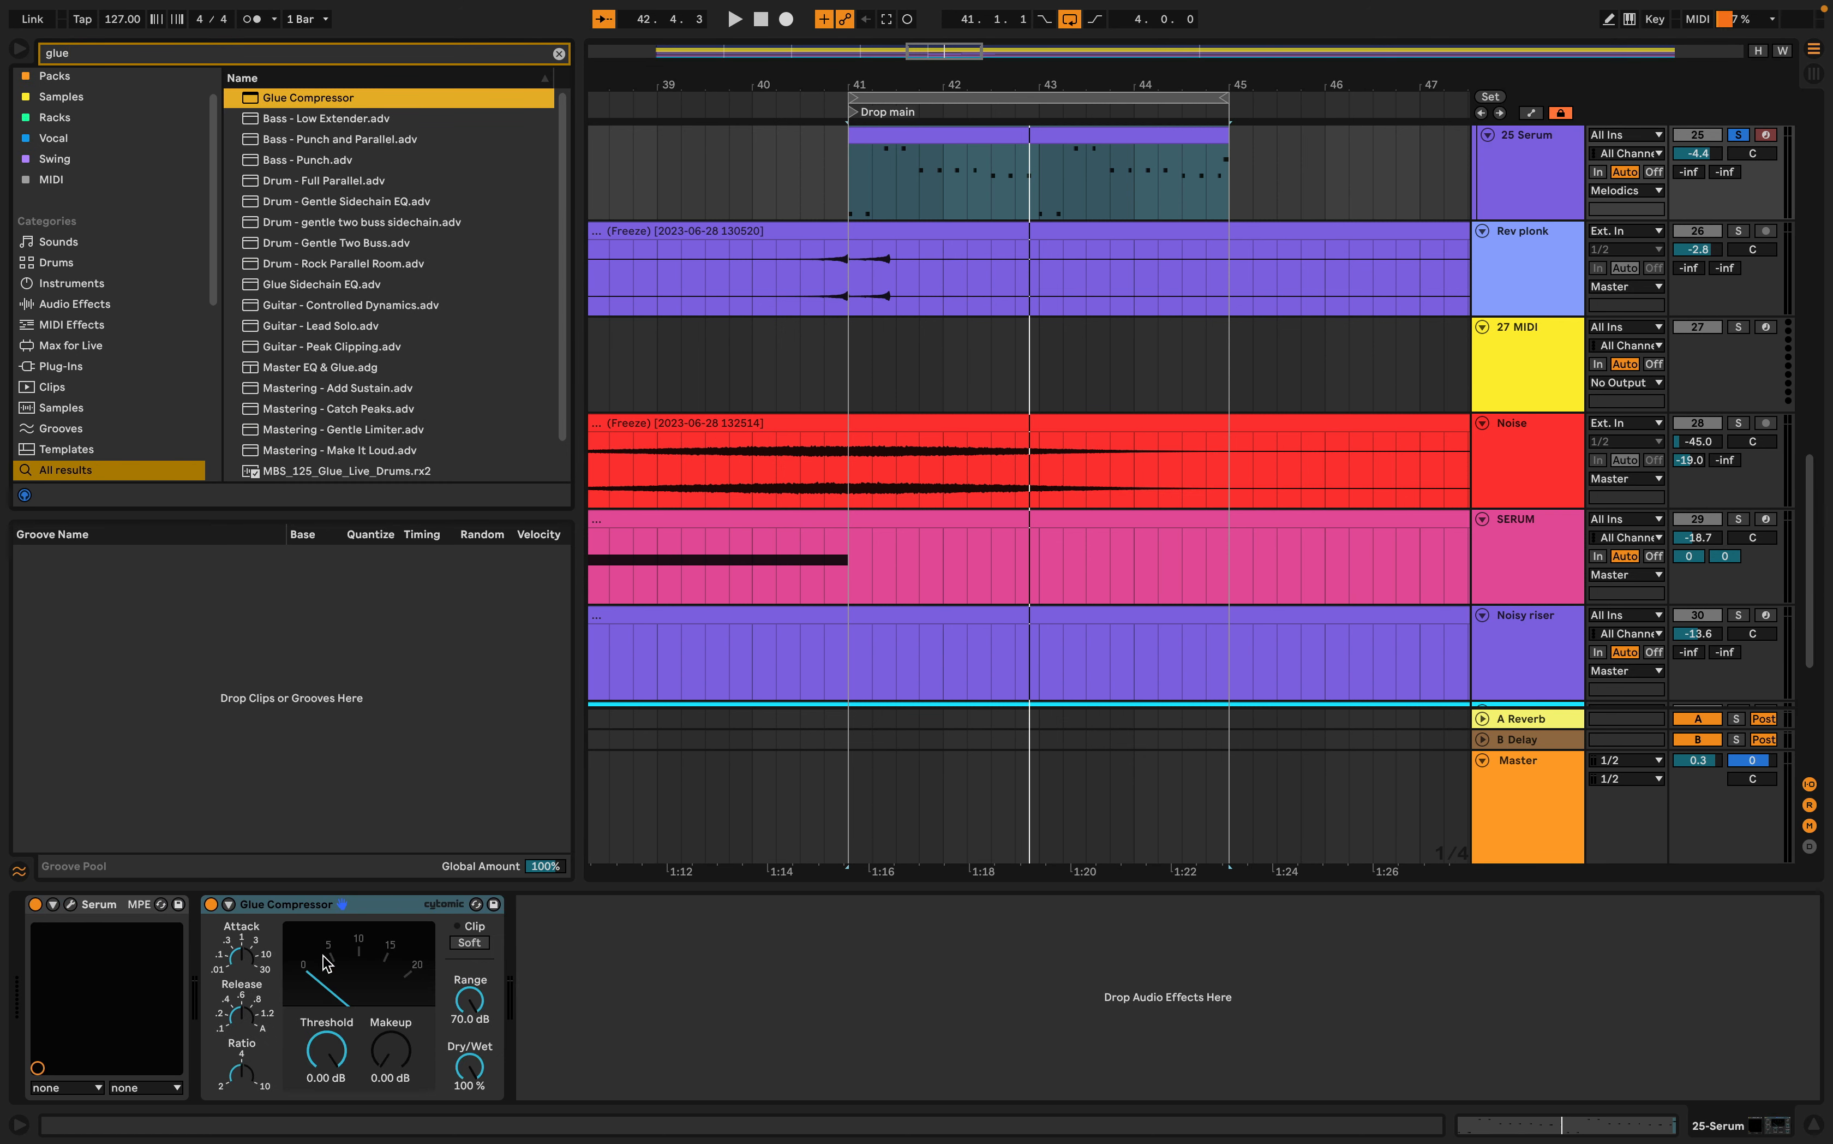
- Set the Glue Compressor's threshold to -15.6 dB and makeup to 2.38 dB while auditioning the pluck
drag(322, 1059, 321, 1097)
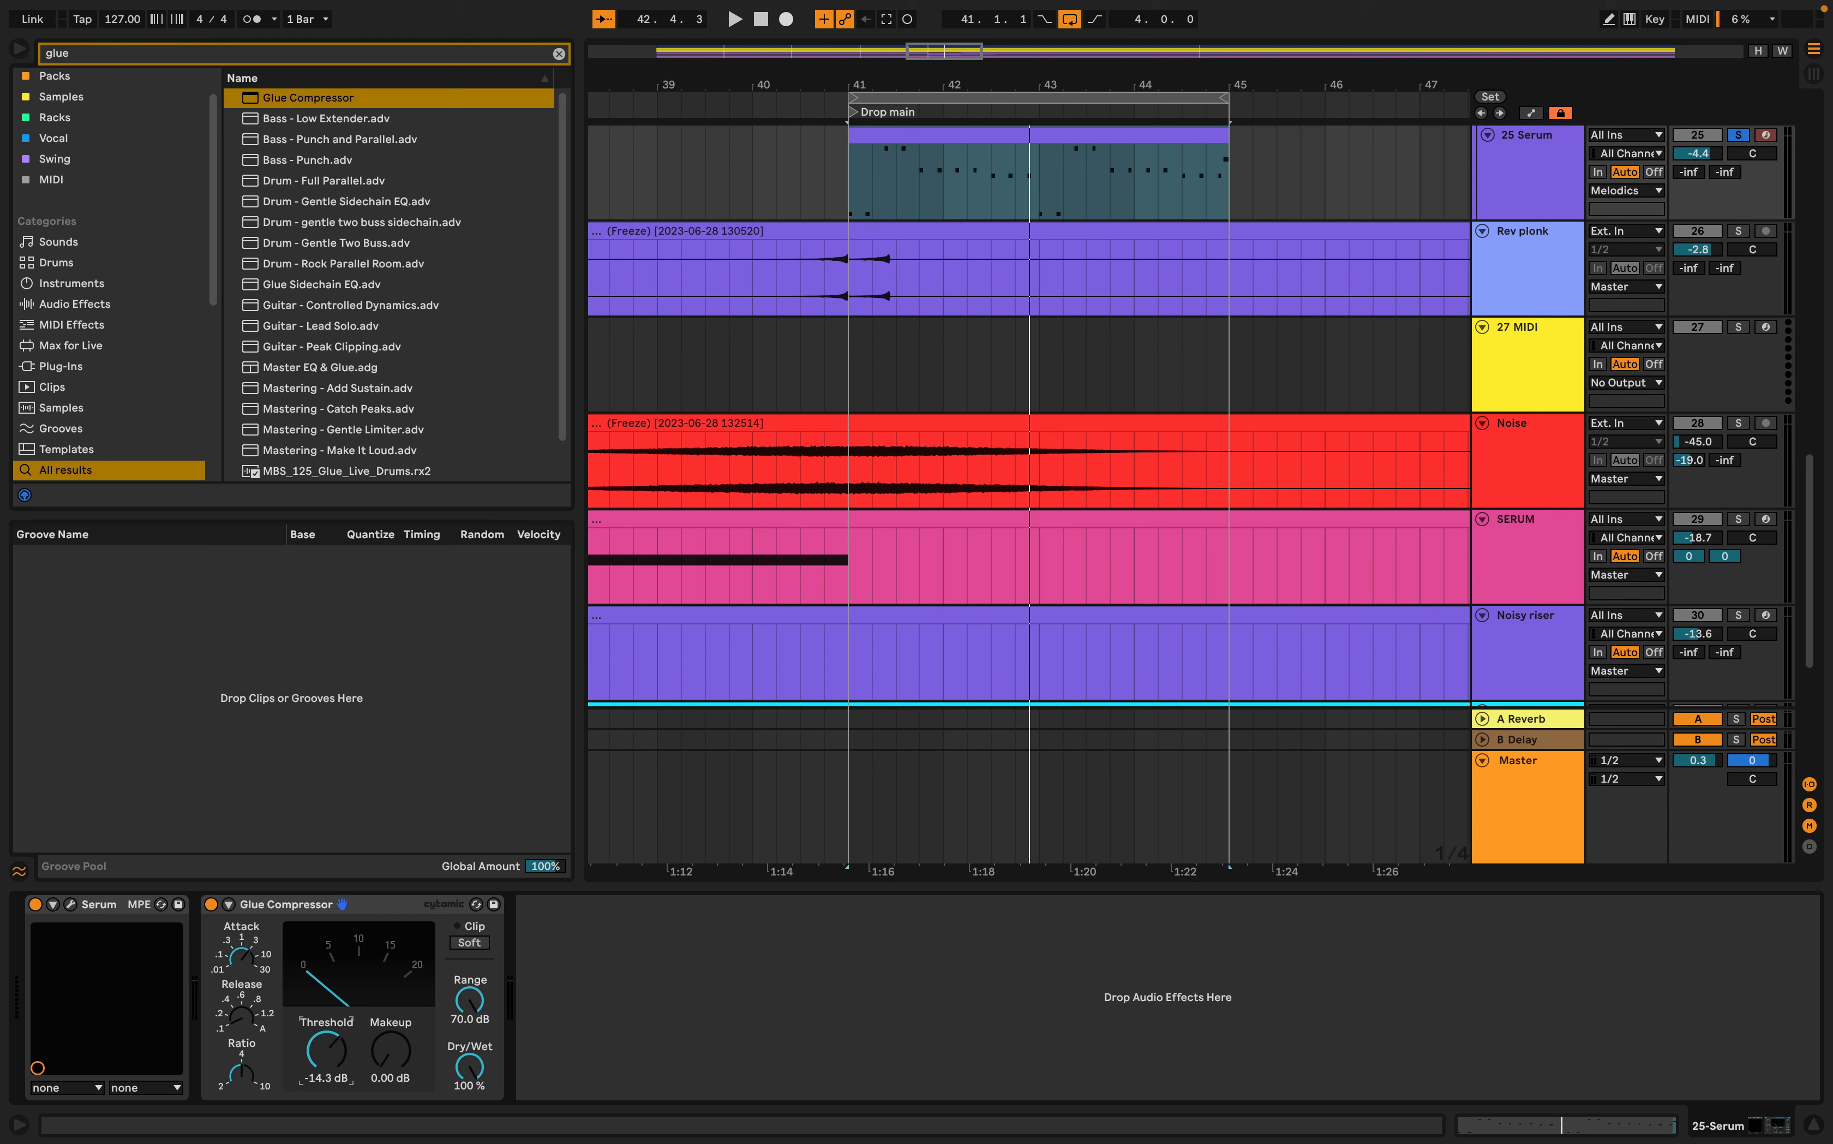
key(space)
mouse_move(327, 1048)
mouse_down()
mouse_move(327, 1073)
mouse_move(390, 1041)
mouse_move(327, 1036)
mouse_up()
key(space)
key(space)
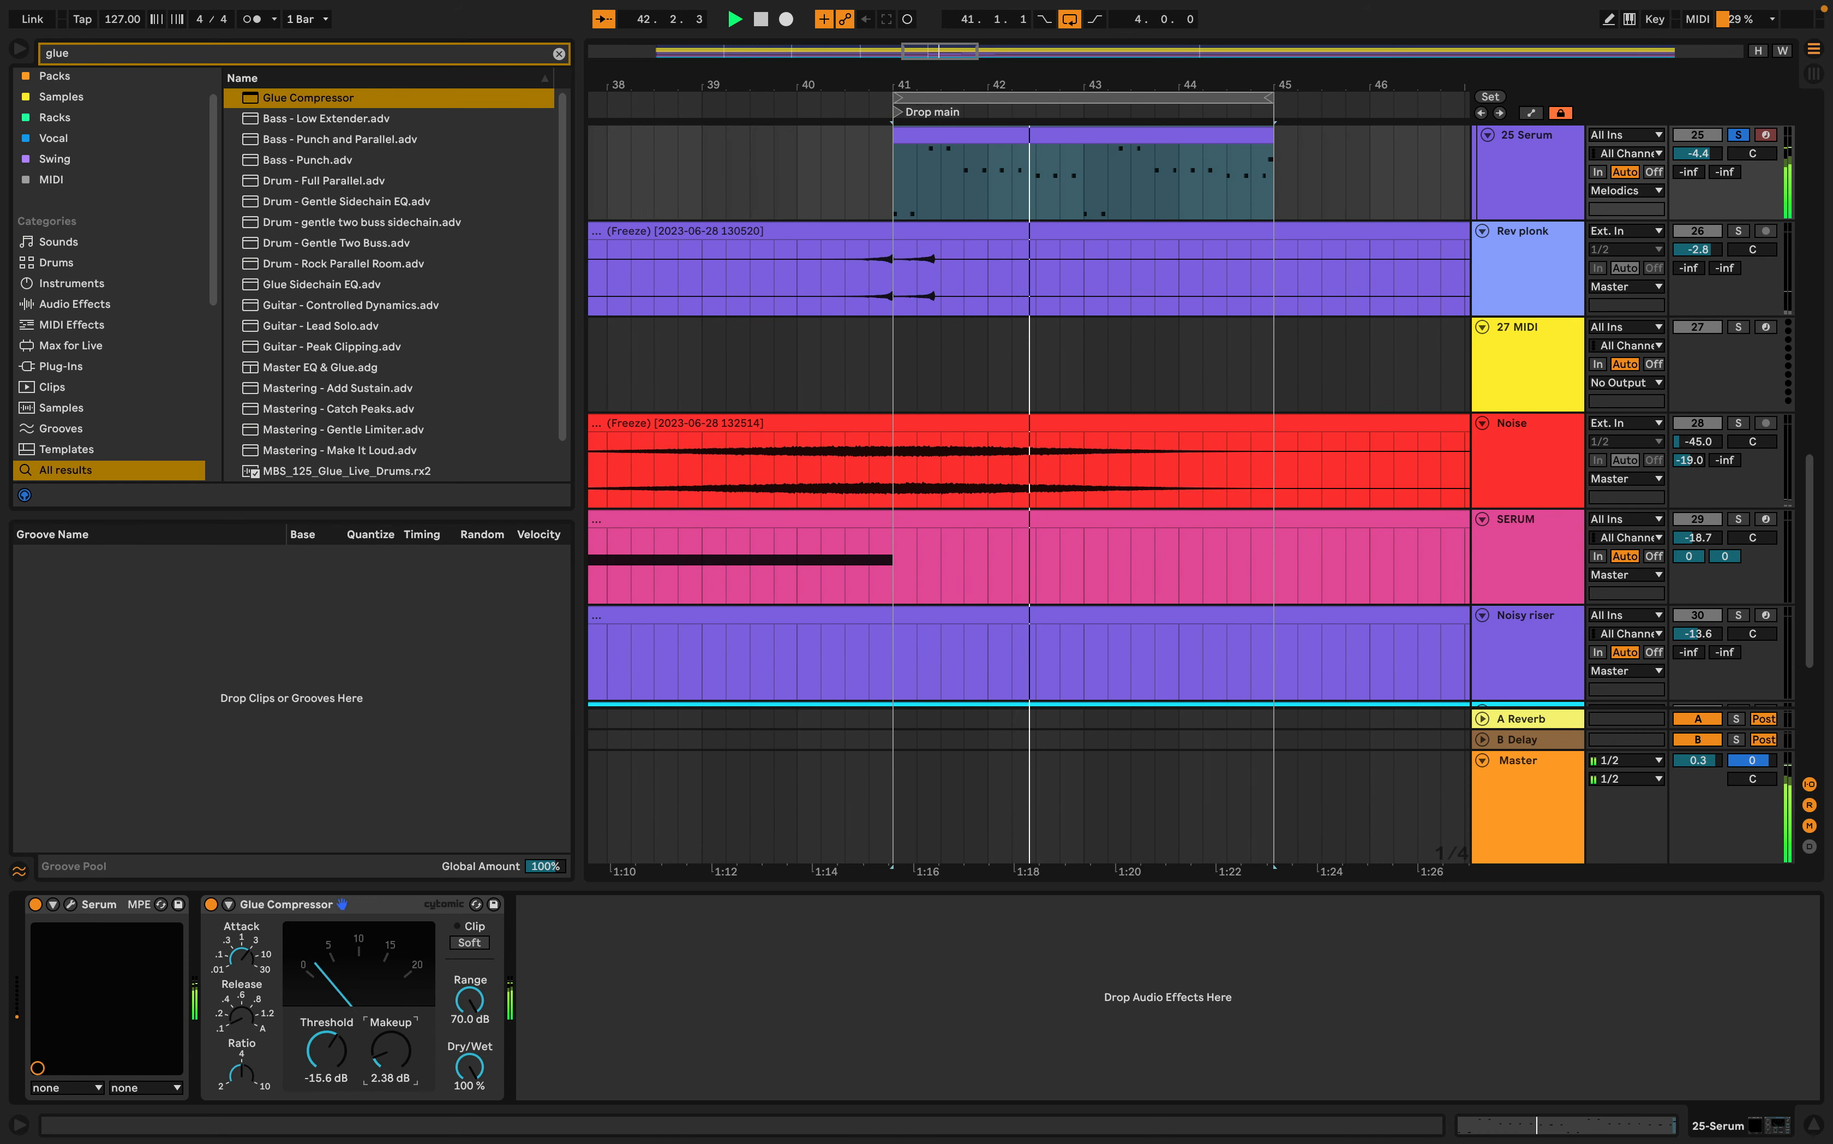
key(space)
key(space)
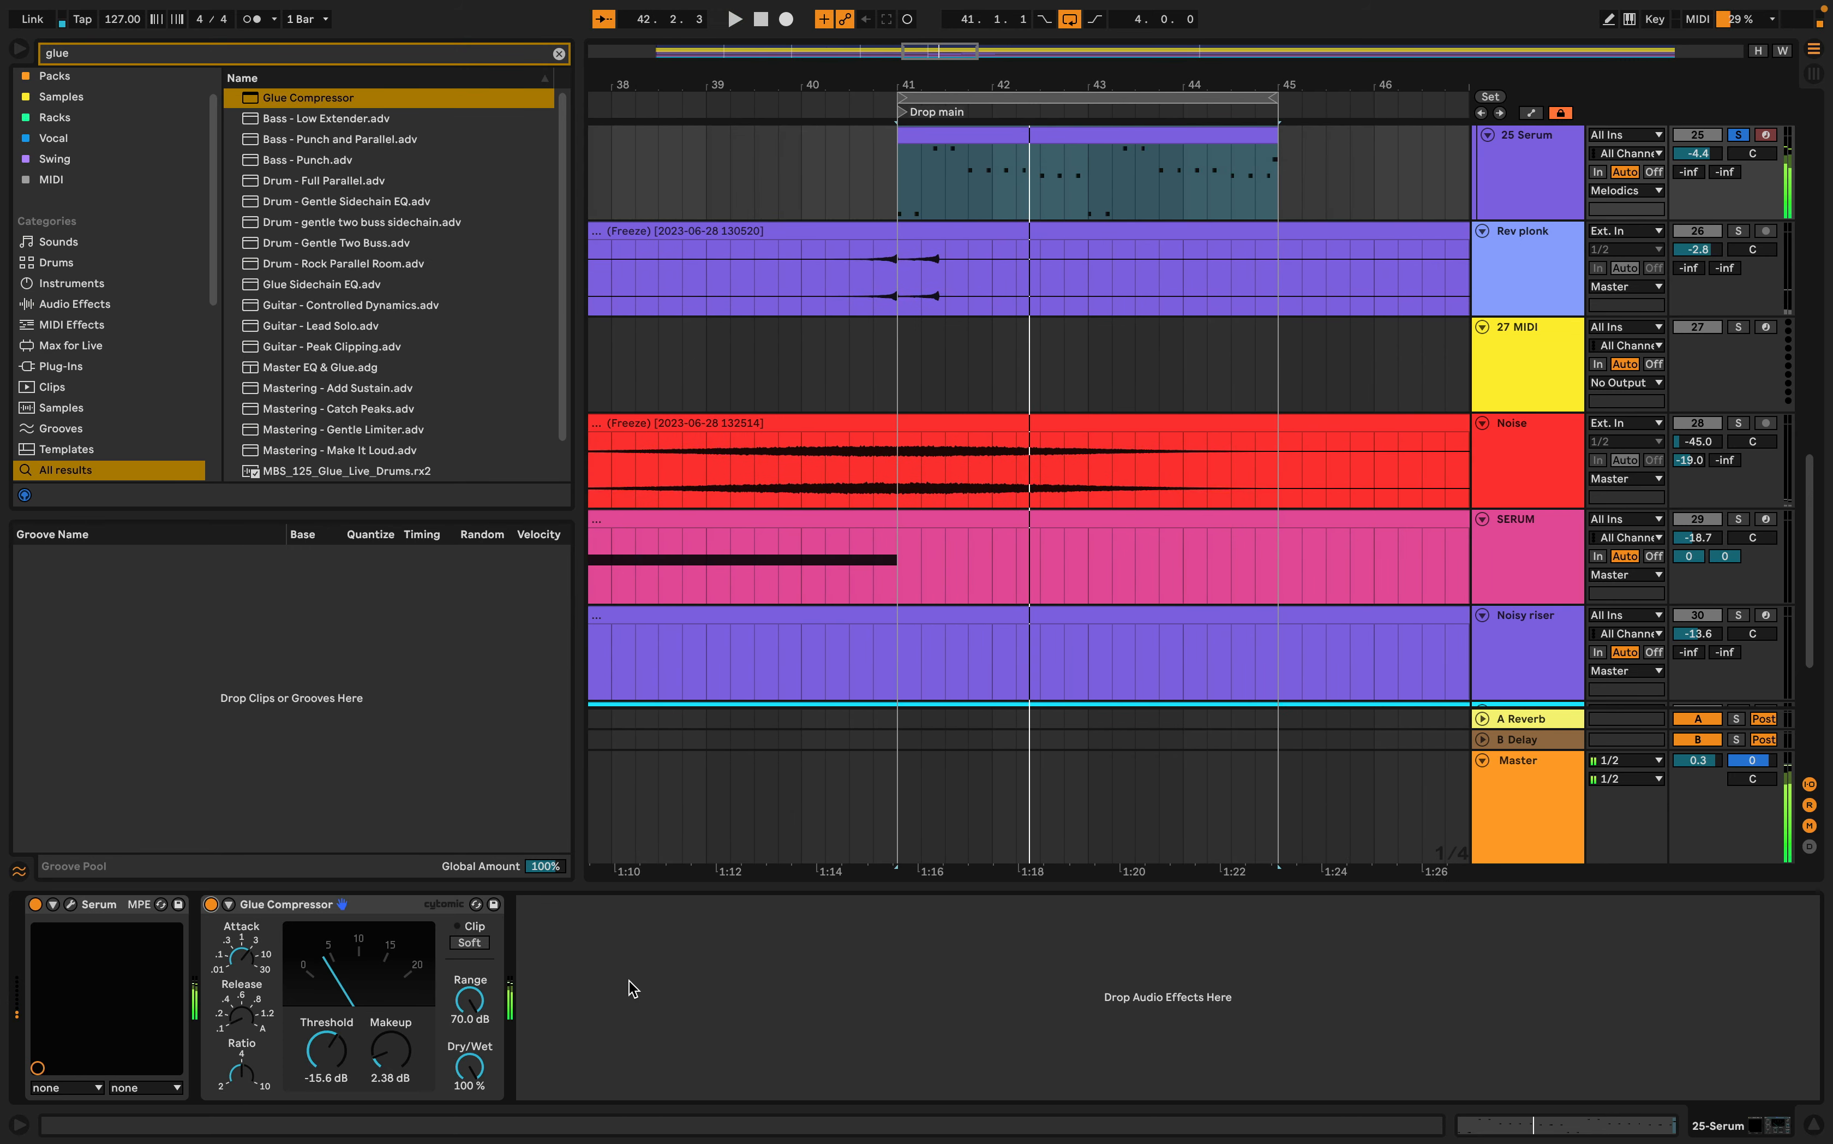
key(space)
- Find EQ Eight in the browser and add it after the Glue Compressor
click(560, 54)
text(eq)
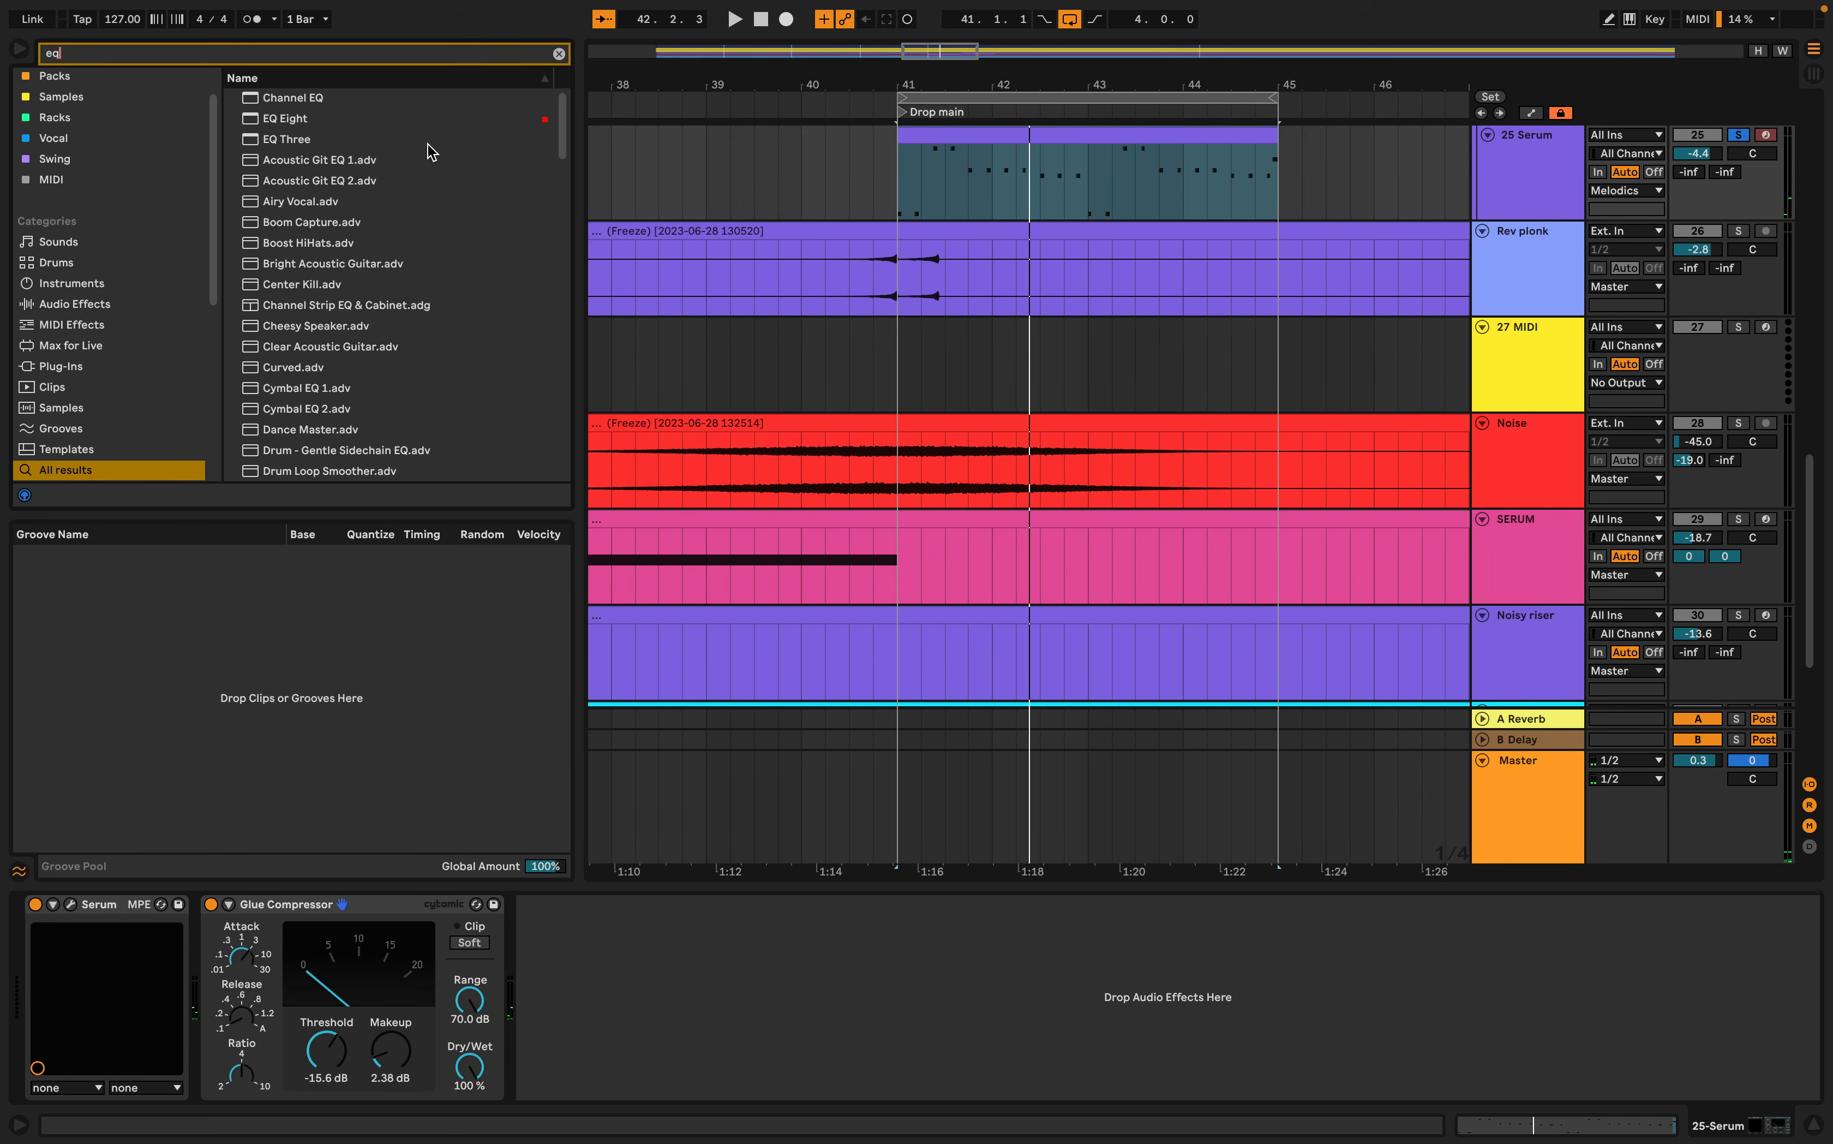
double_click(293, 121)
- Change EQ Eight's band 1 to a low cut and move it to 79.1 Hz while auditioning
key(space)
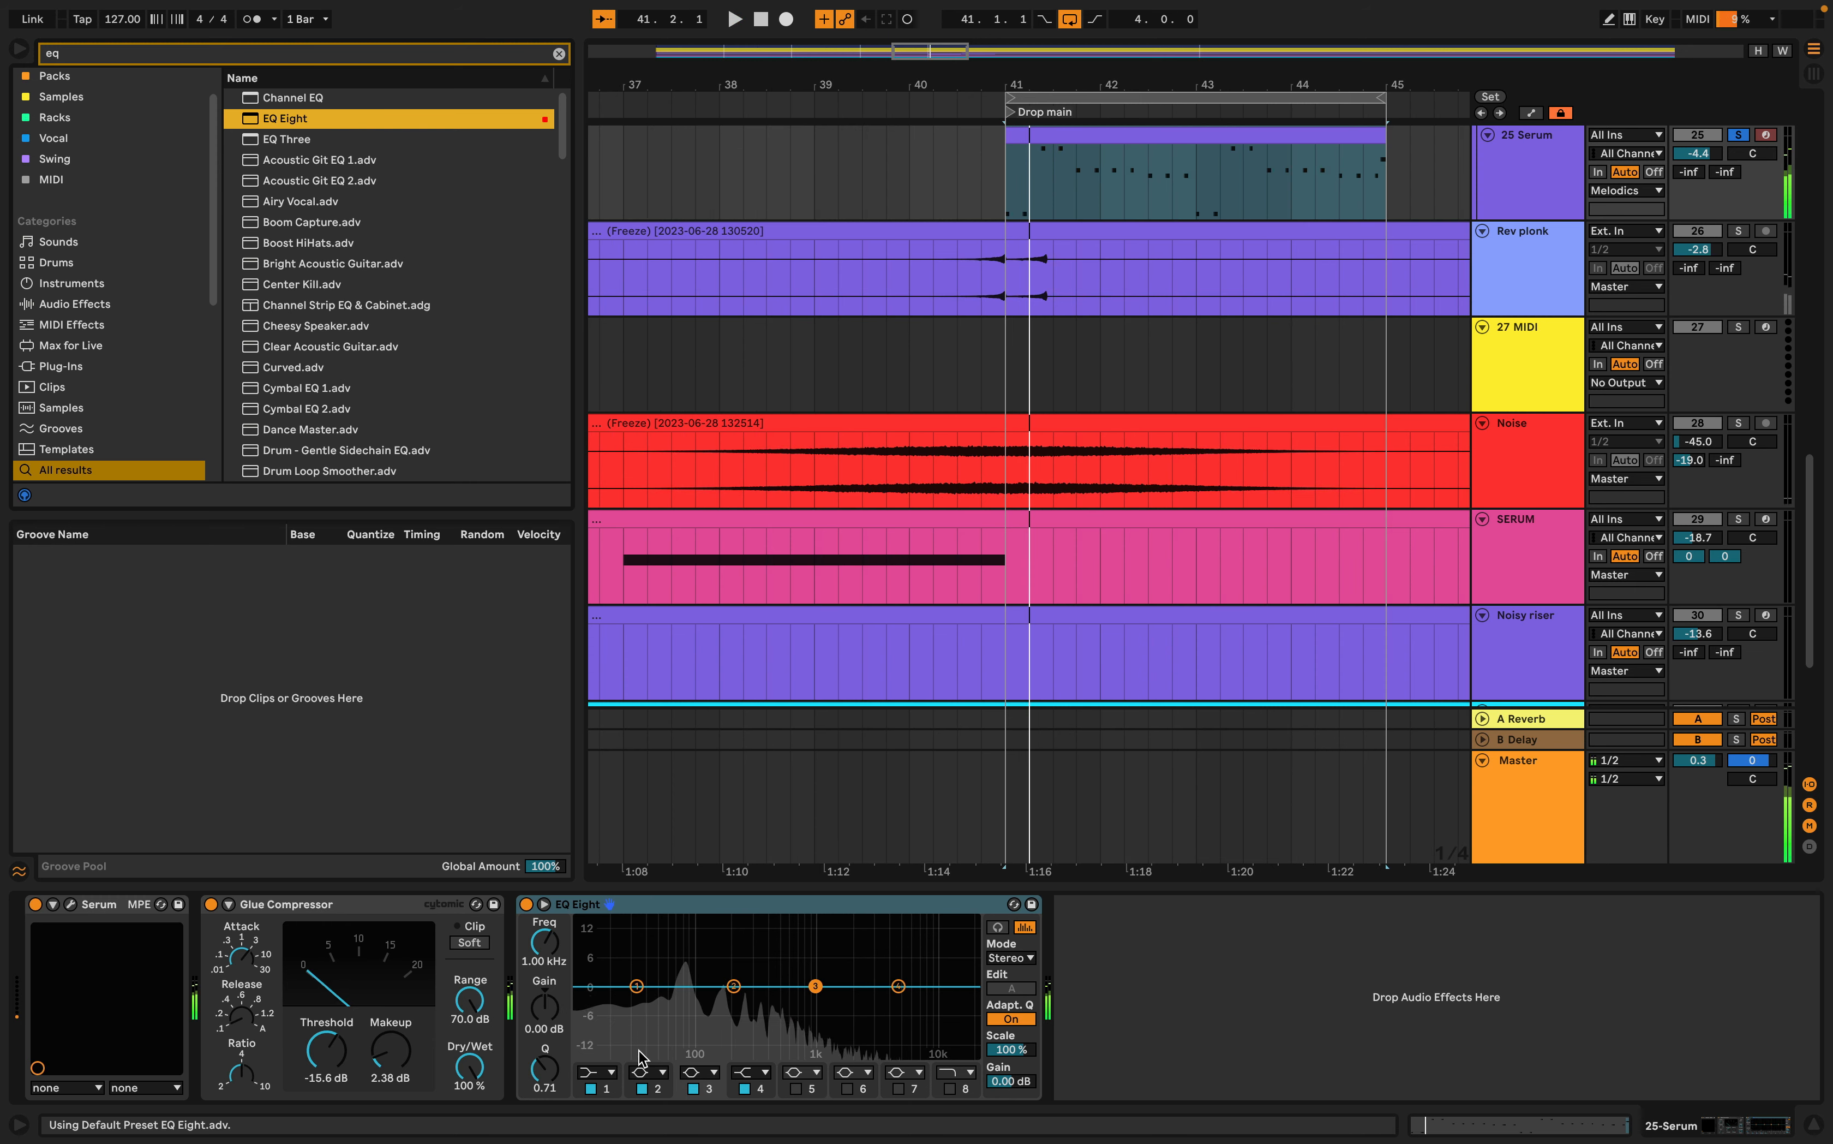
click(609, 1071)
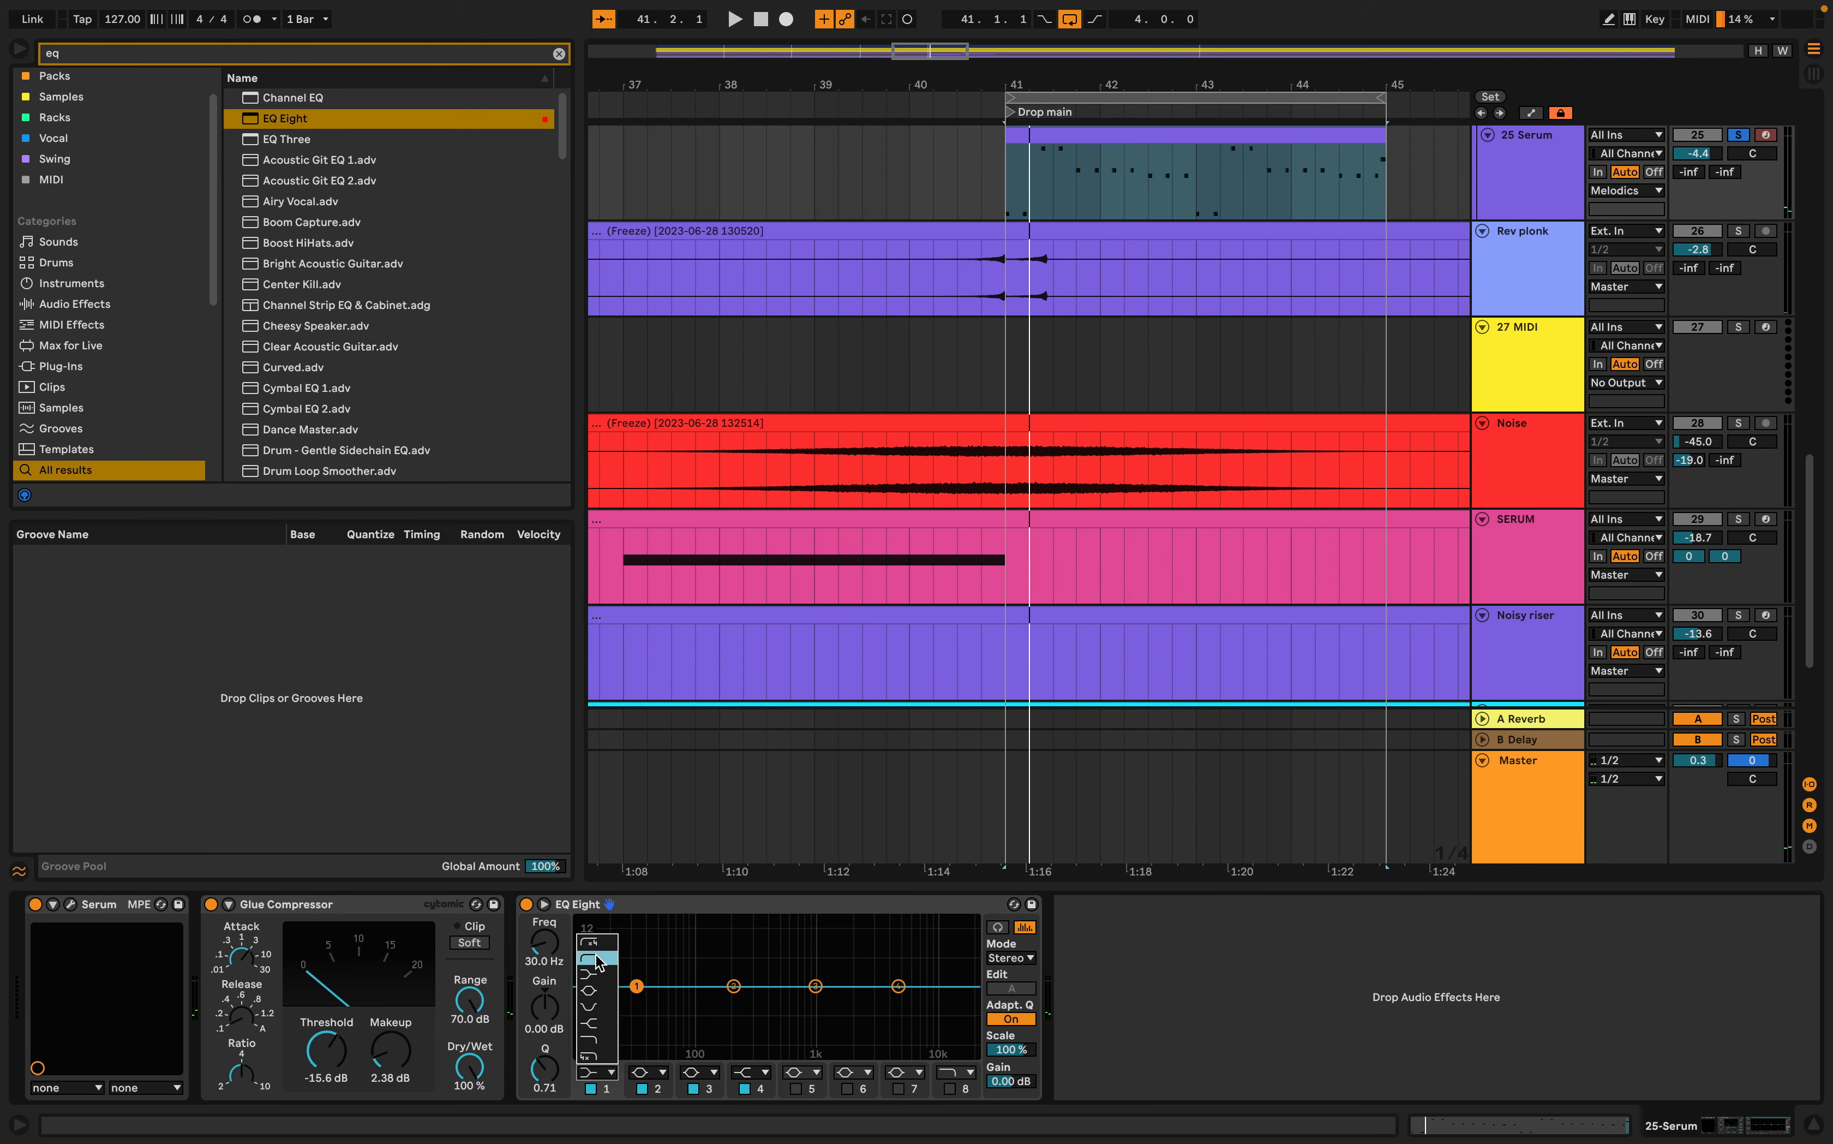
click(595, 956)
drag(636, 1004, 687, 1002)
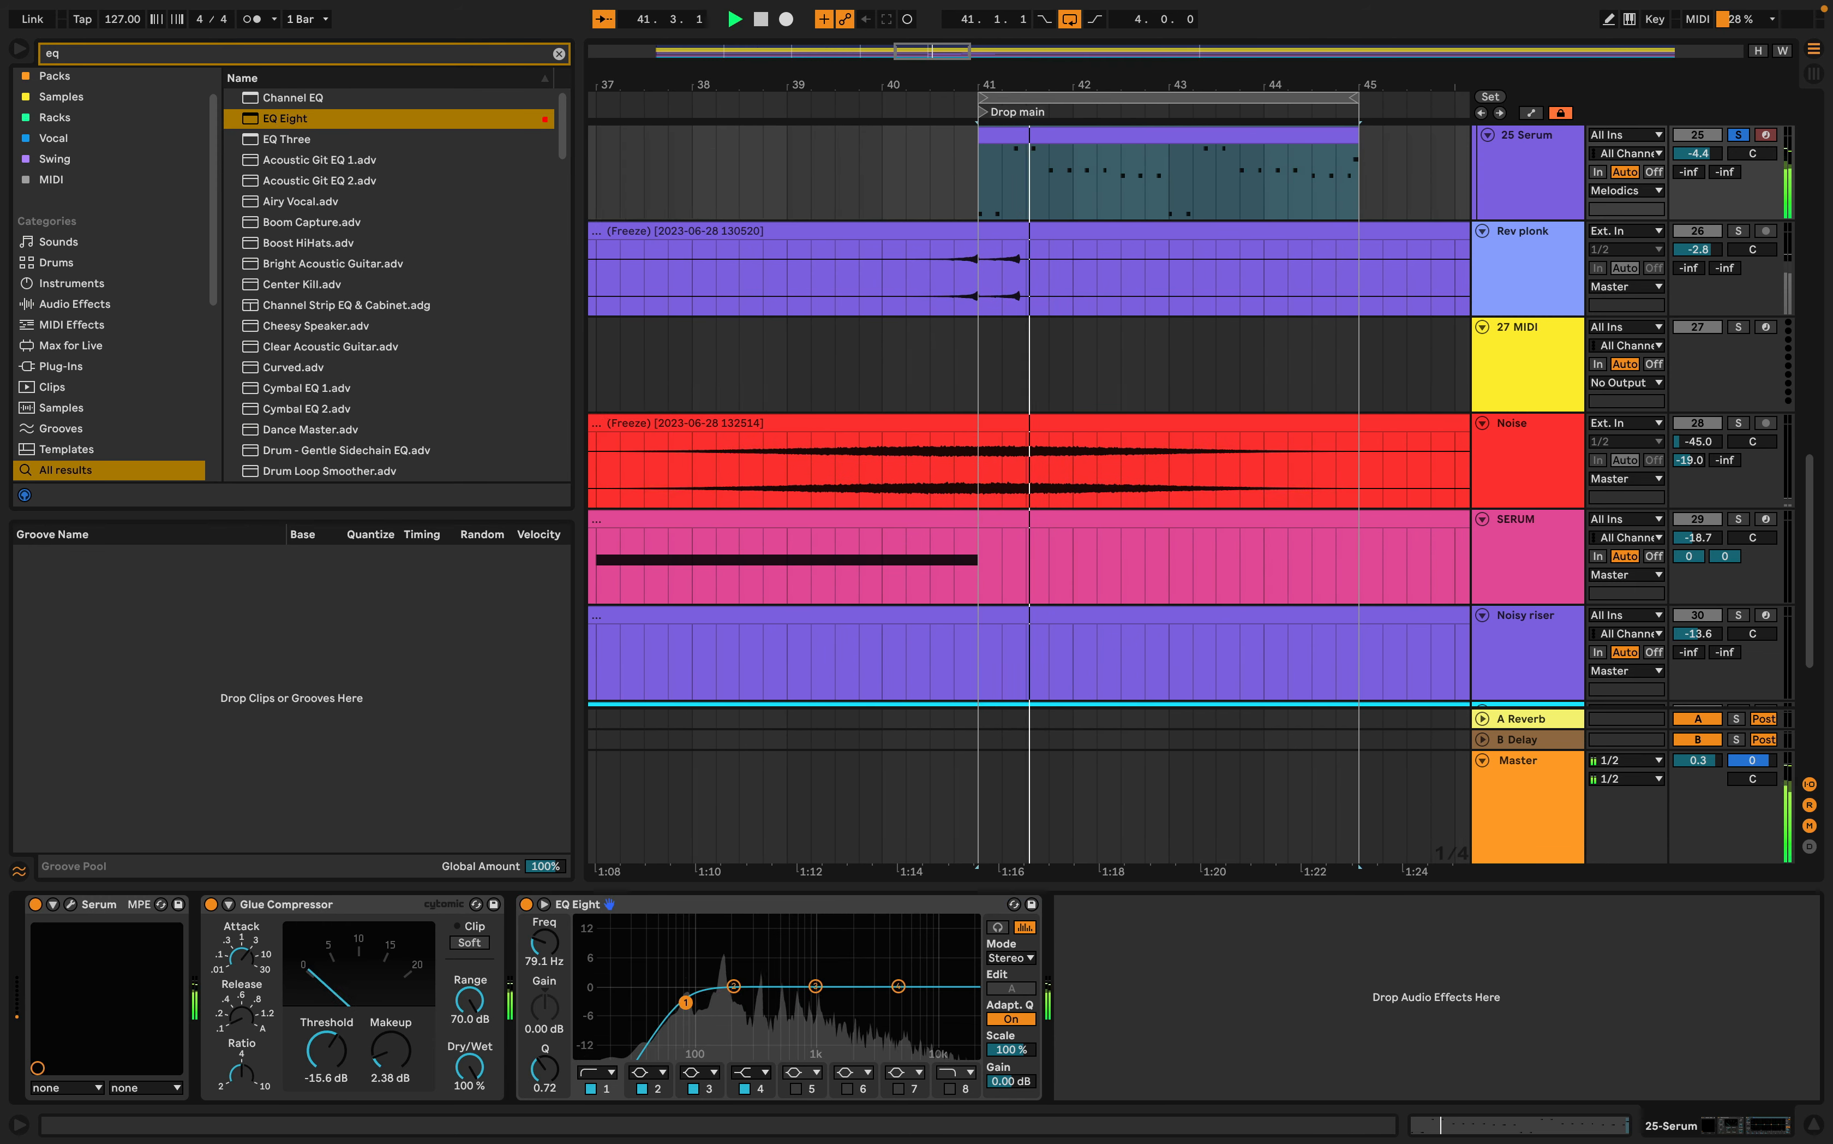
key(space)
- Raise EQ Eight's band 4 high shelf by about 3 dB, cut band 2 by 2.11 dB at 144 Hz, and audition
drag(898, 986, 798, 971)
key(space)
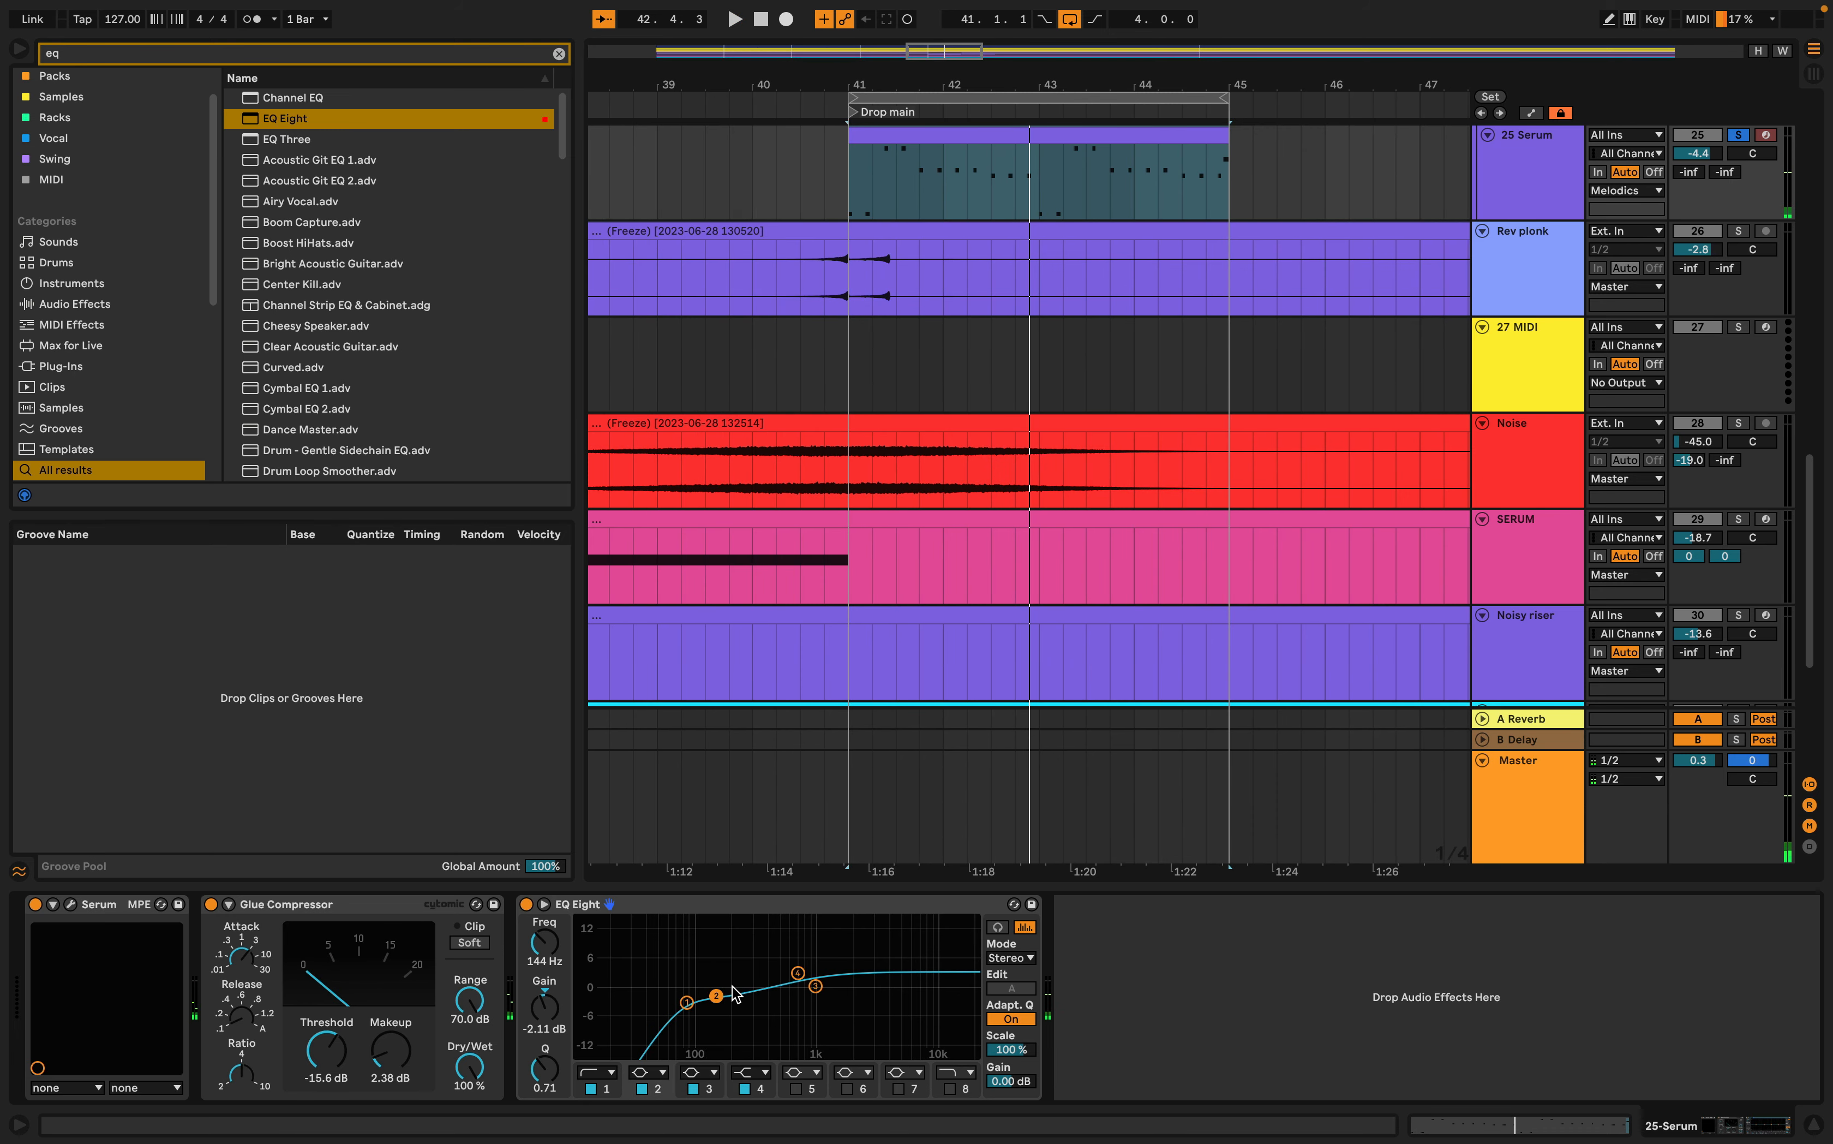
key(space)
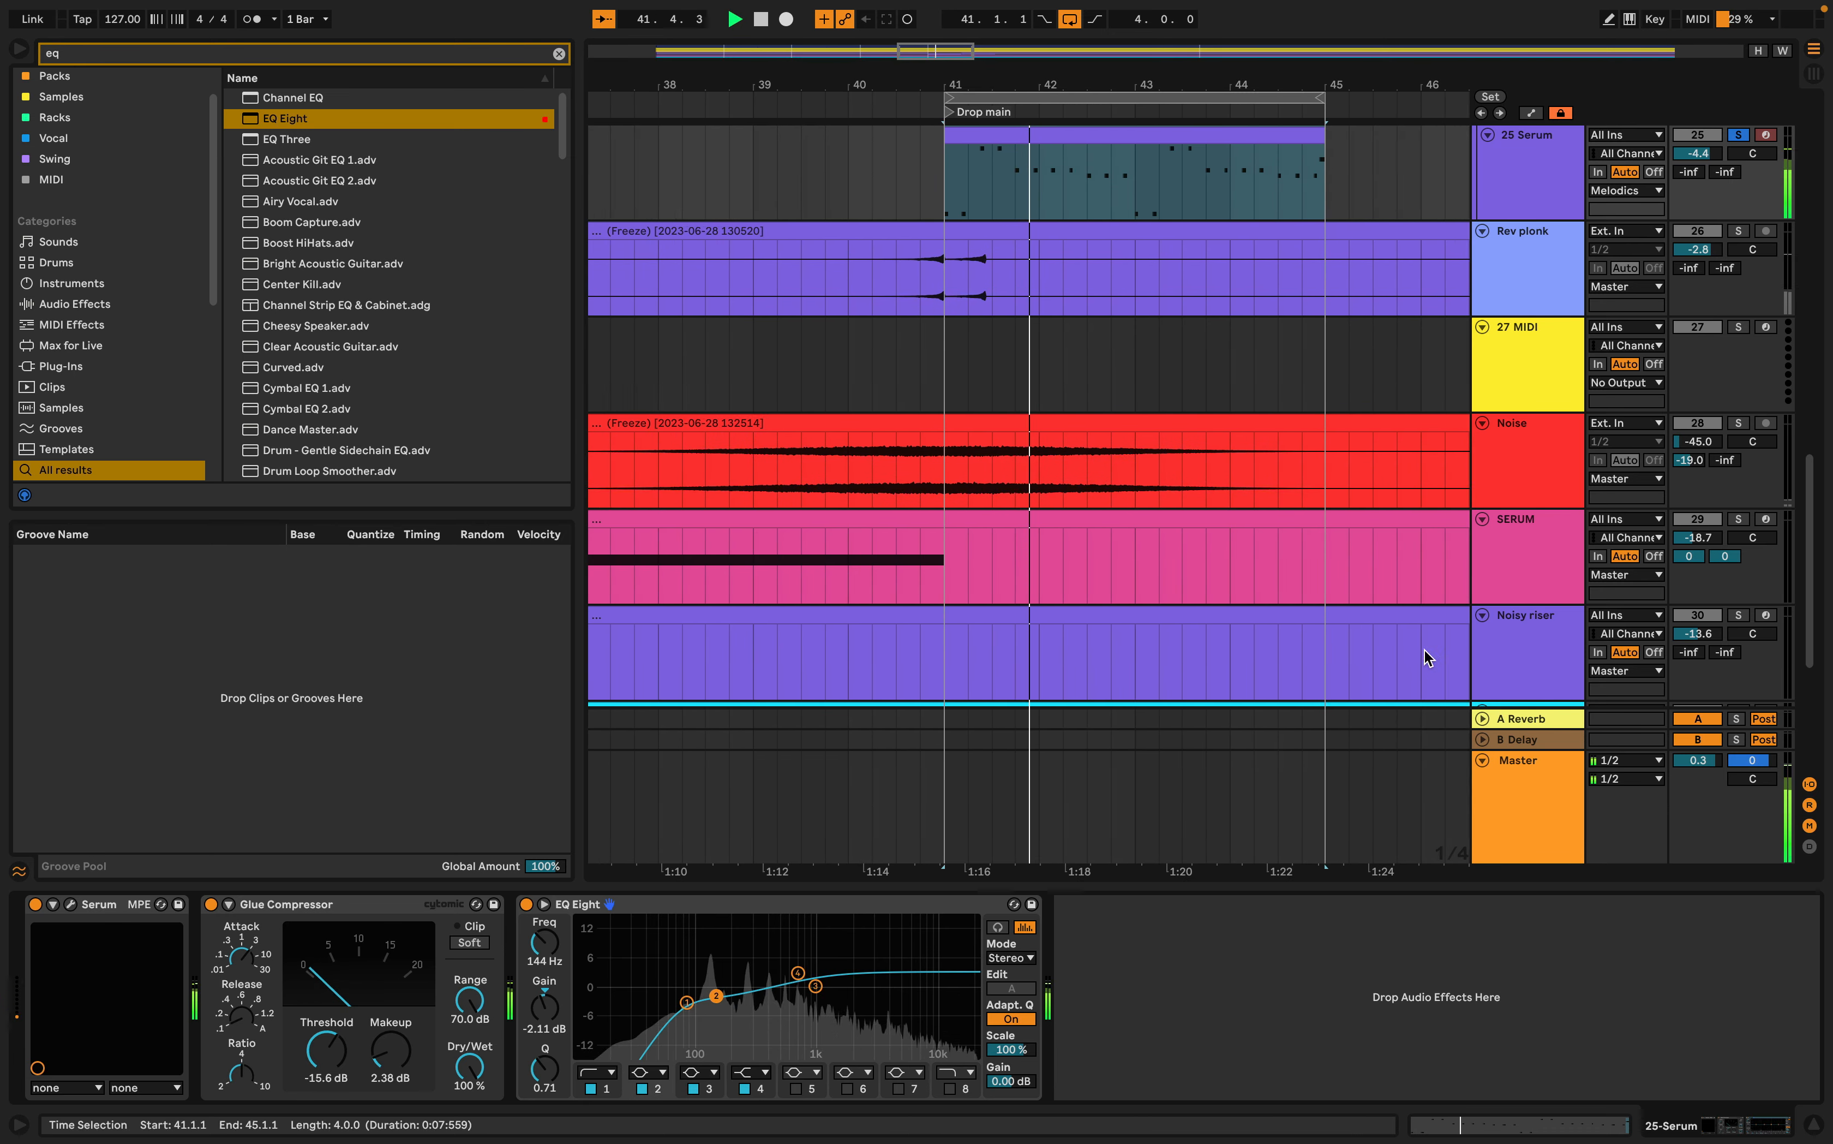
- Take the 25 Serum track out of solo, with the 24 Serum track muted, and play the drop in the full mix
scroll(1538, 360, up, 5)
key(space)
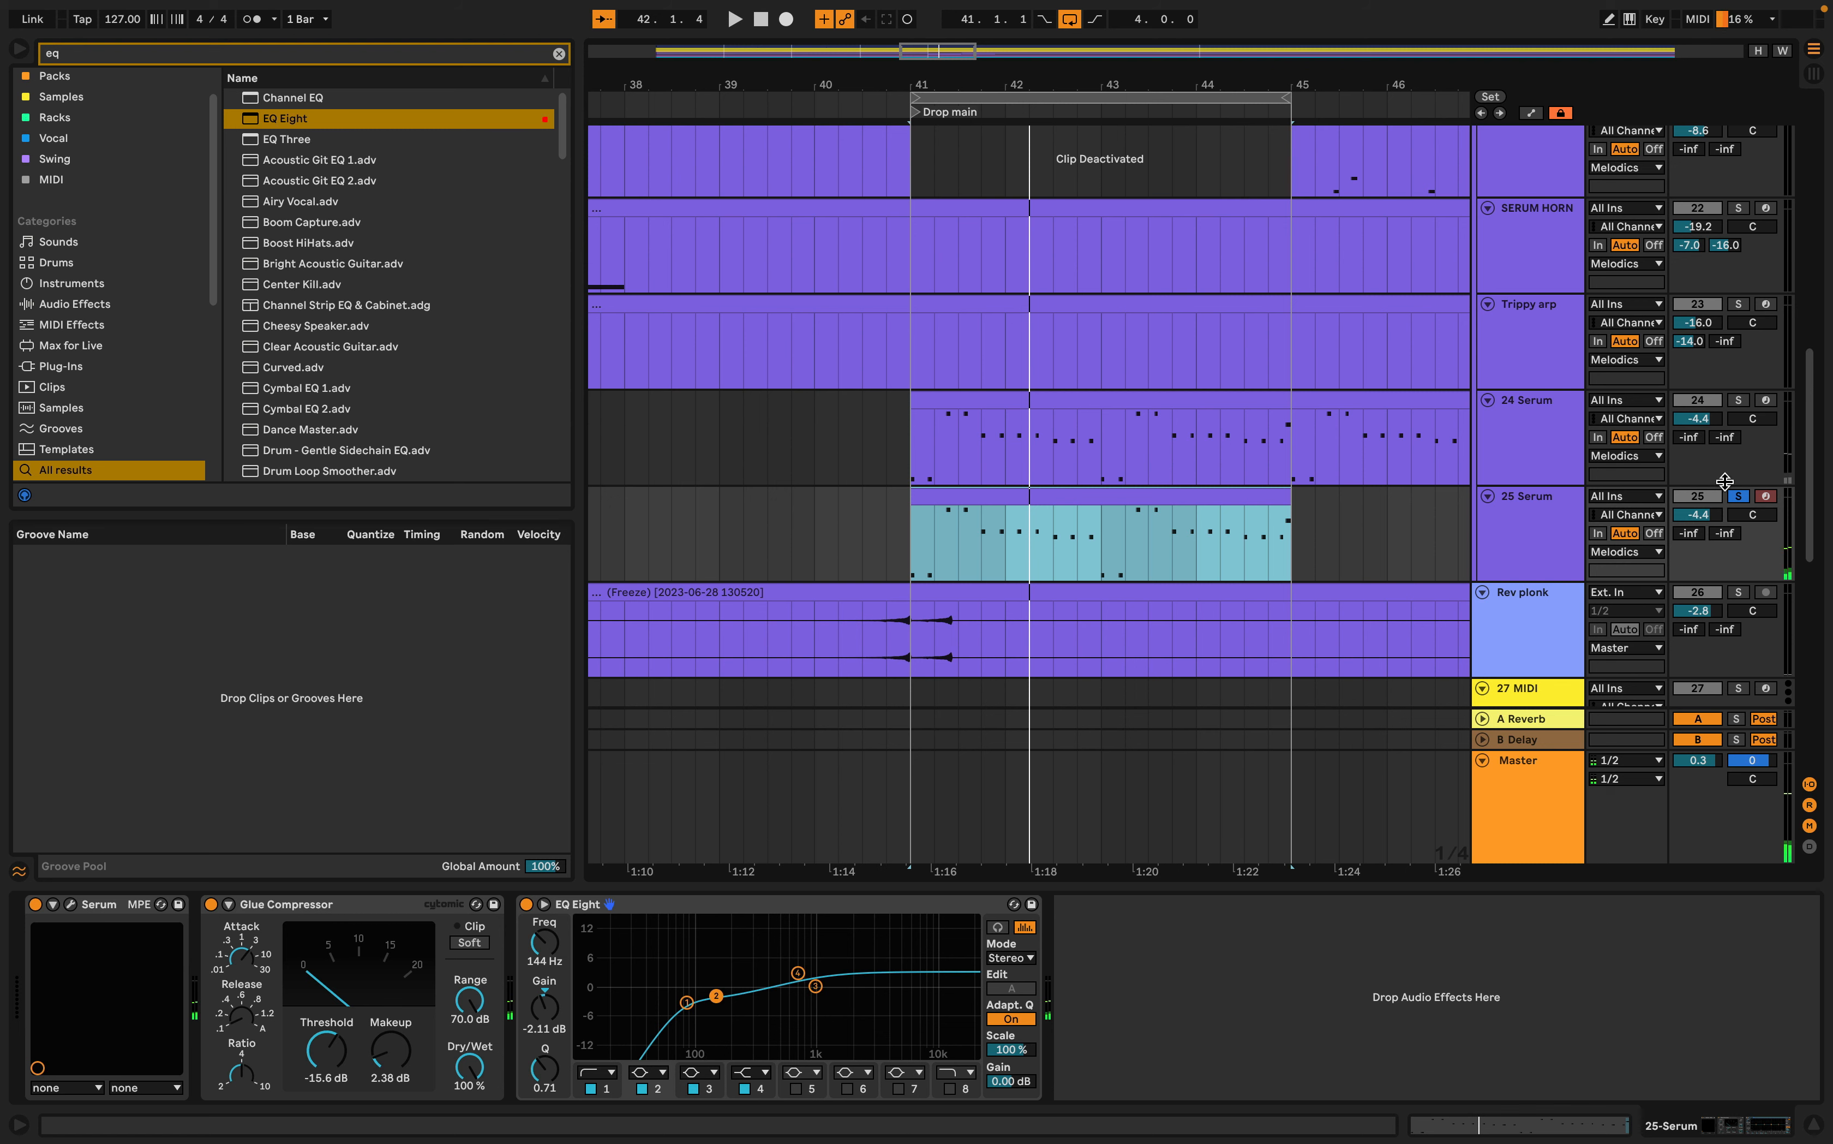
click(1738, 496)
key(space)
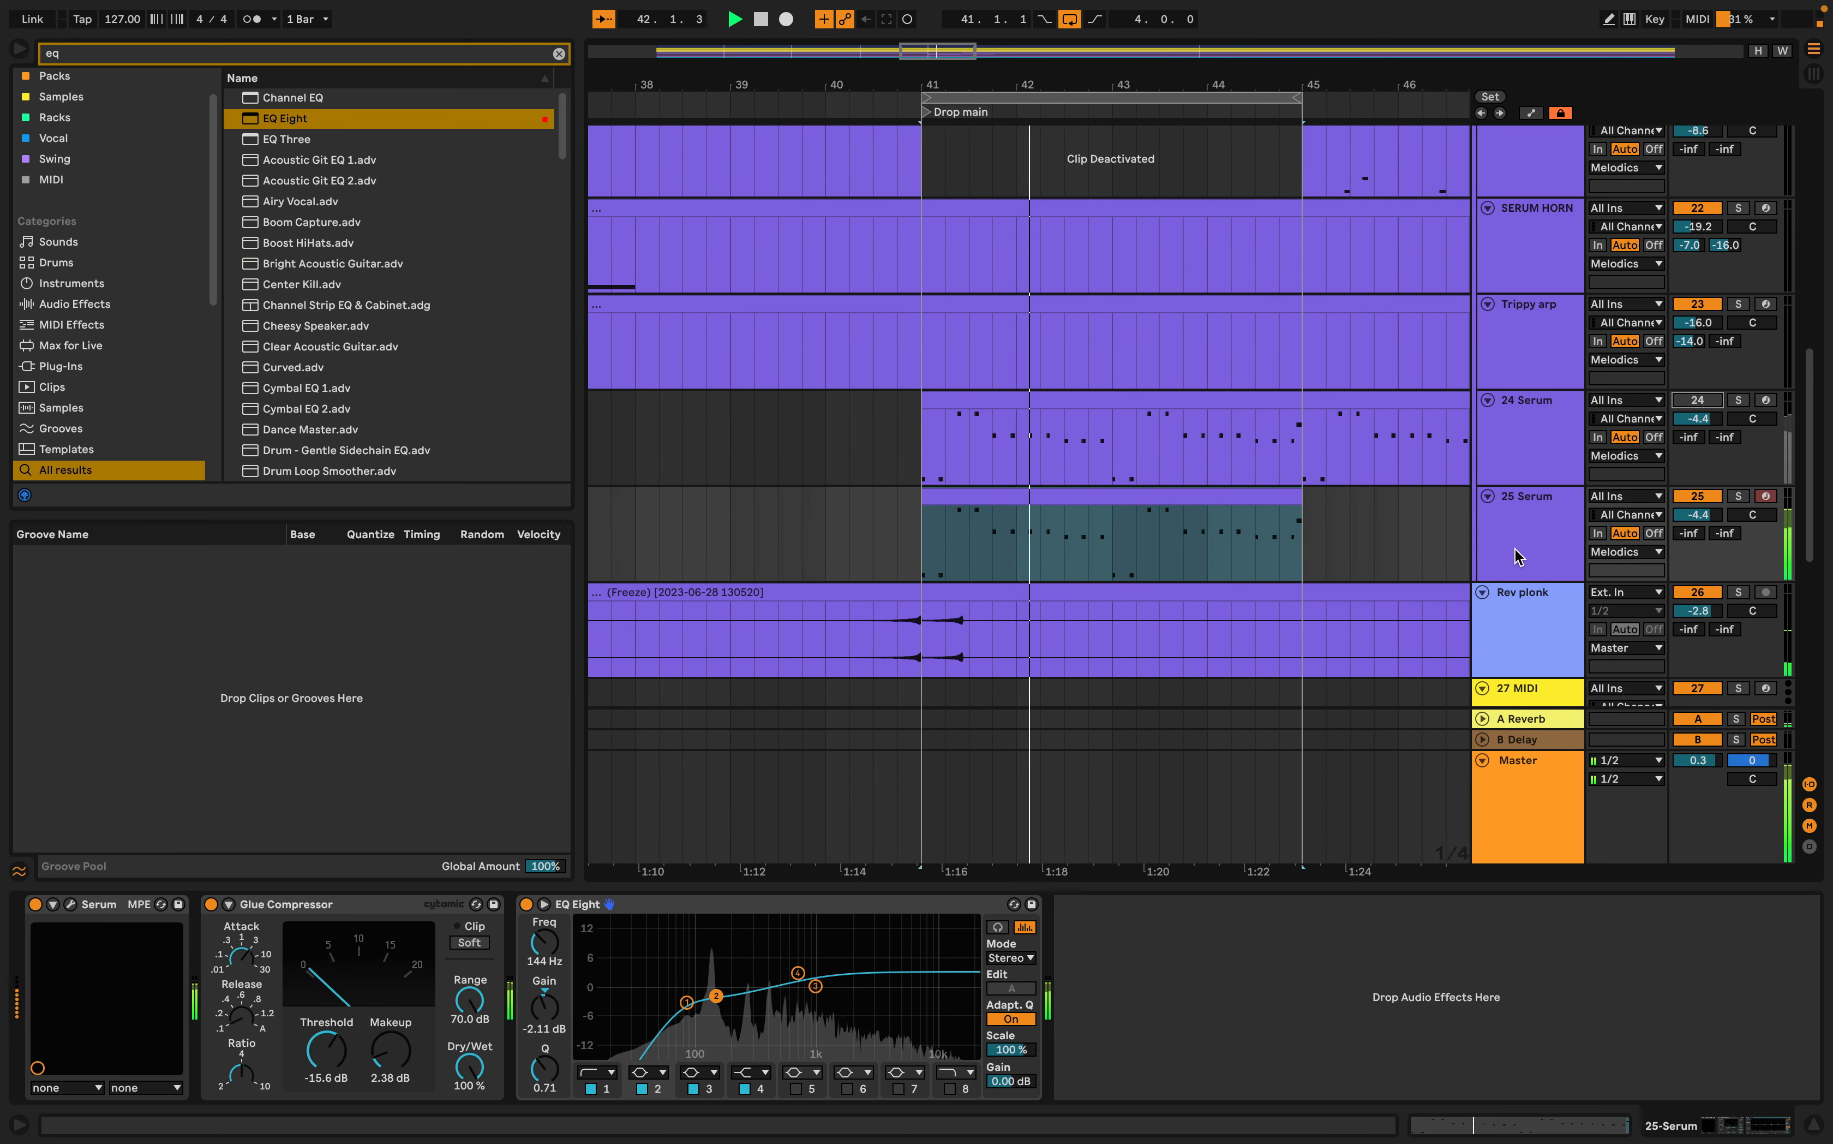
- Reopen the Serum window, sweep the Delay macro up to 75% and back to zero in the mix, and close the window
click(72, 904)
drag(532, 622, 559, 468)
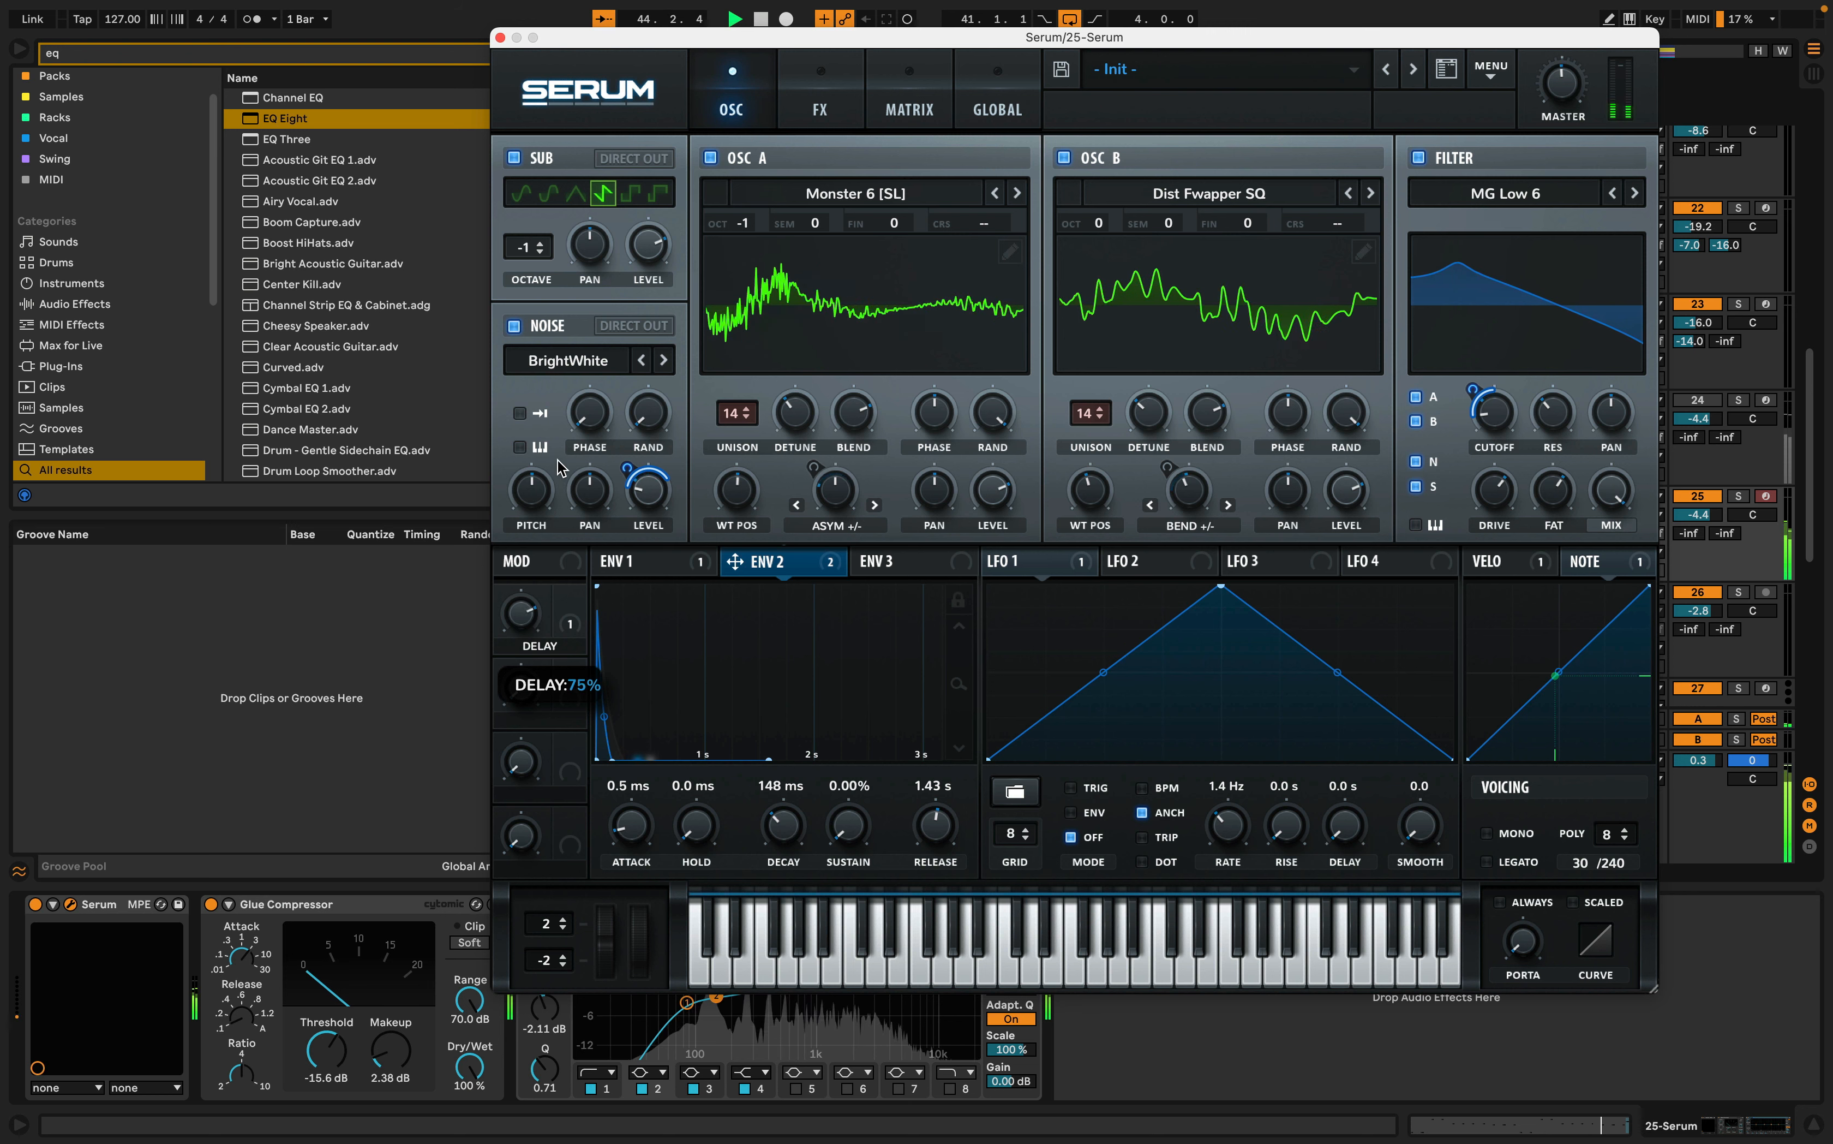
drag(550, 606, 550, 605)
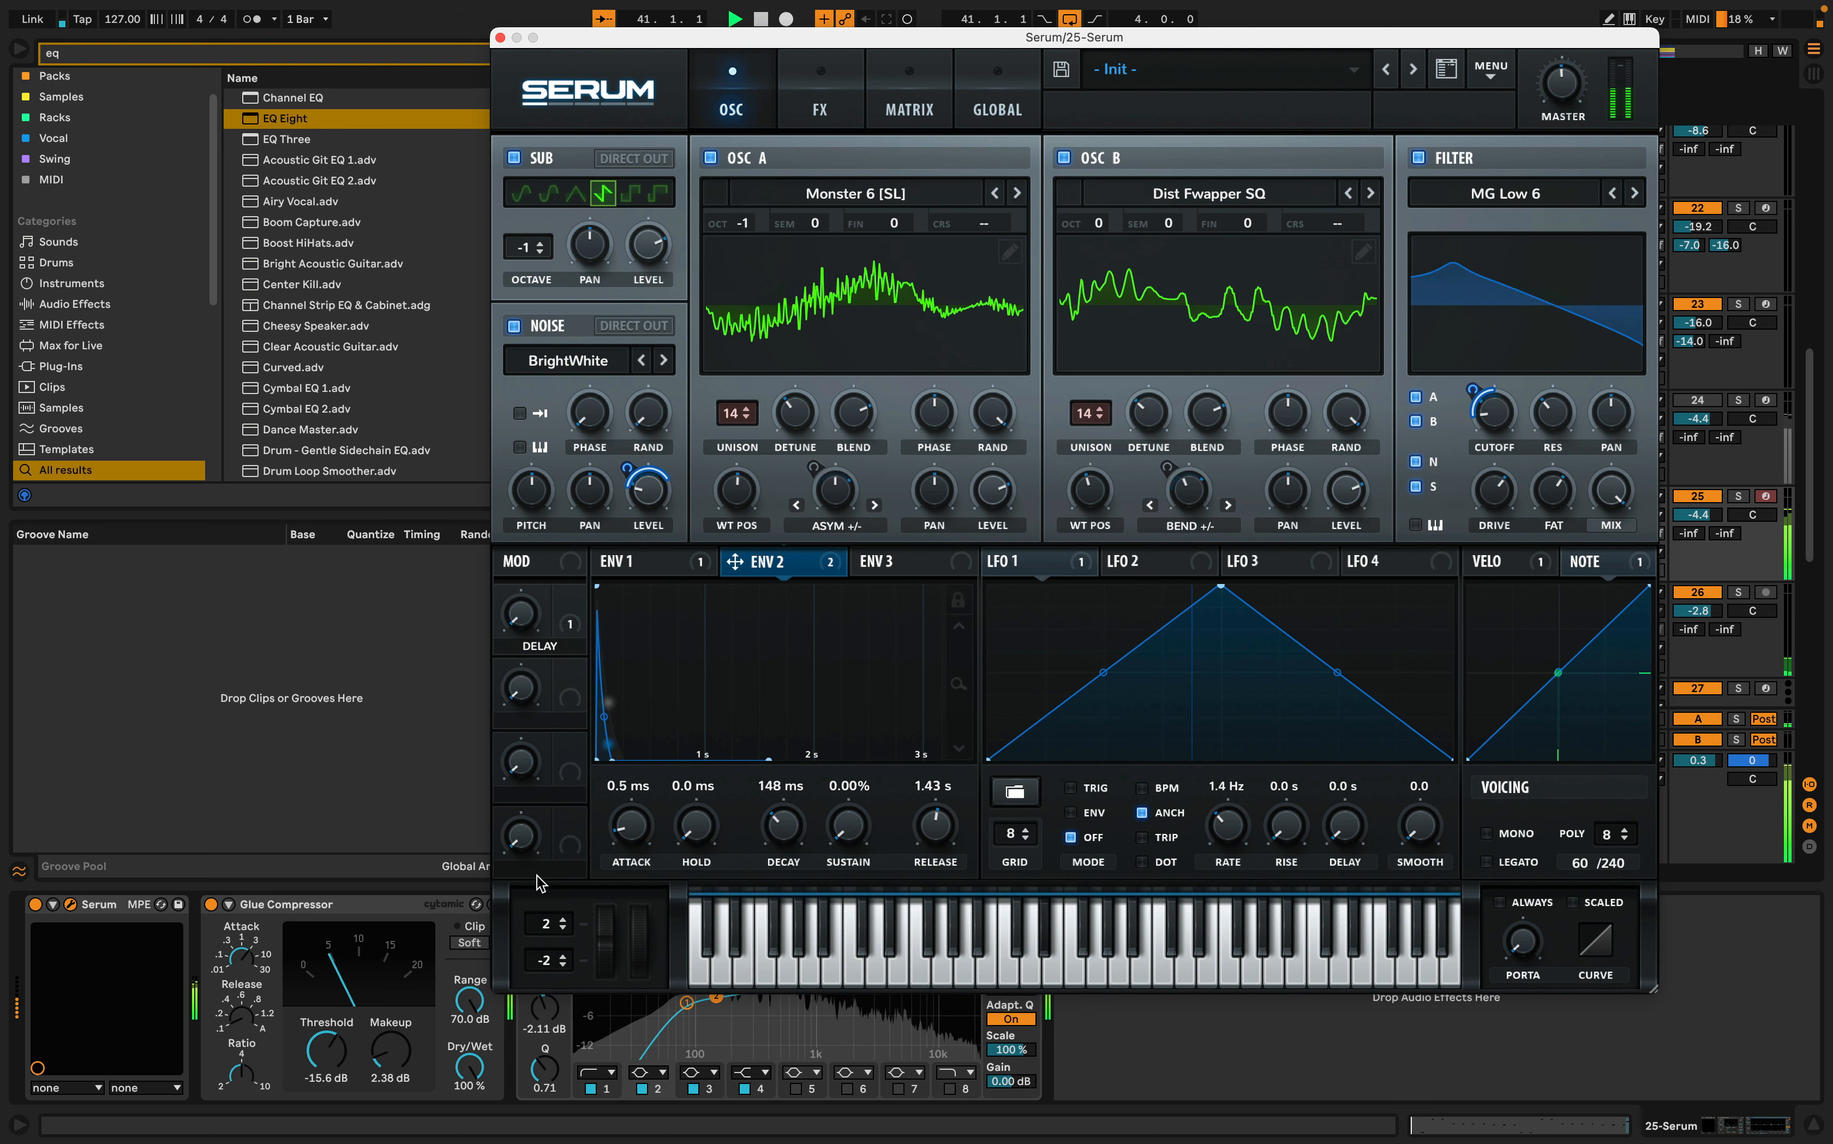
click(499, 37)
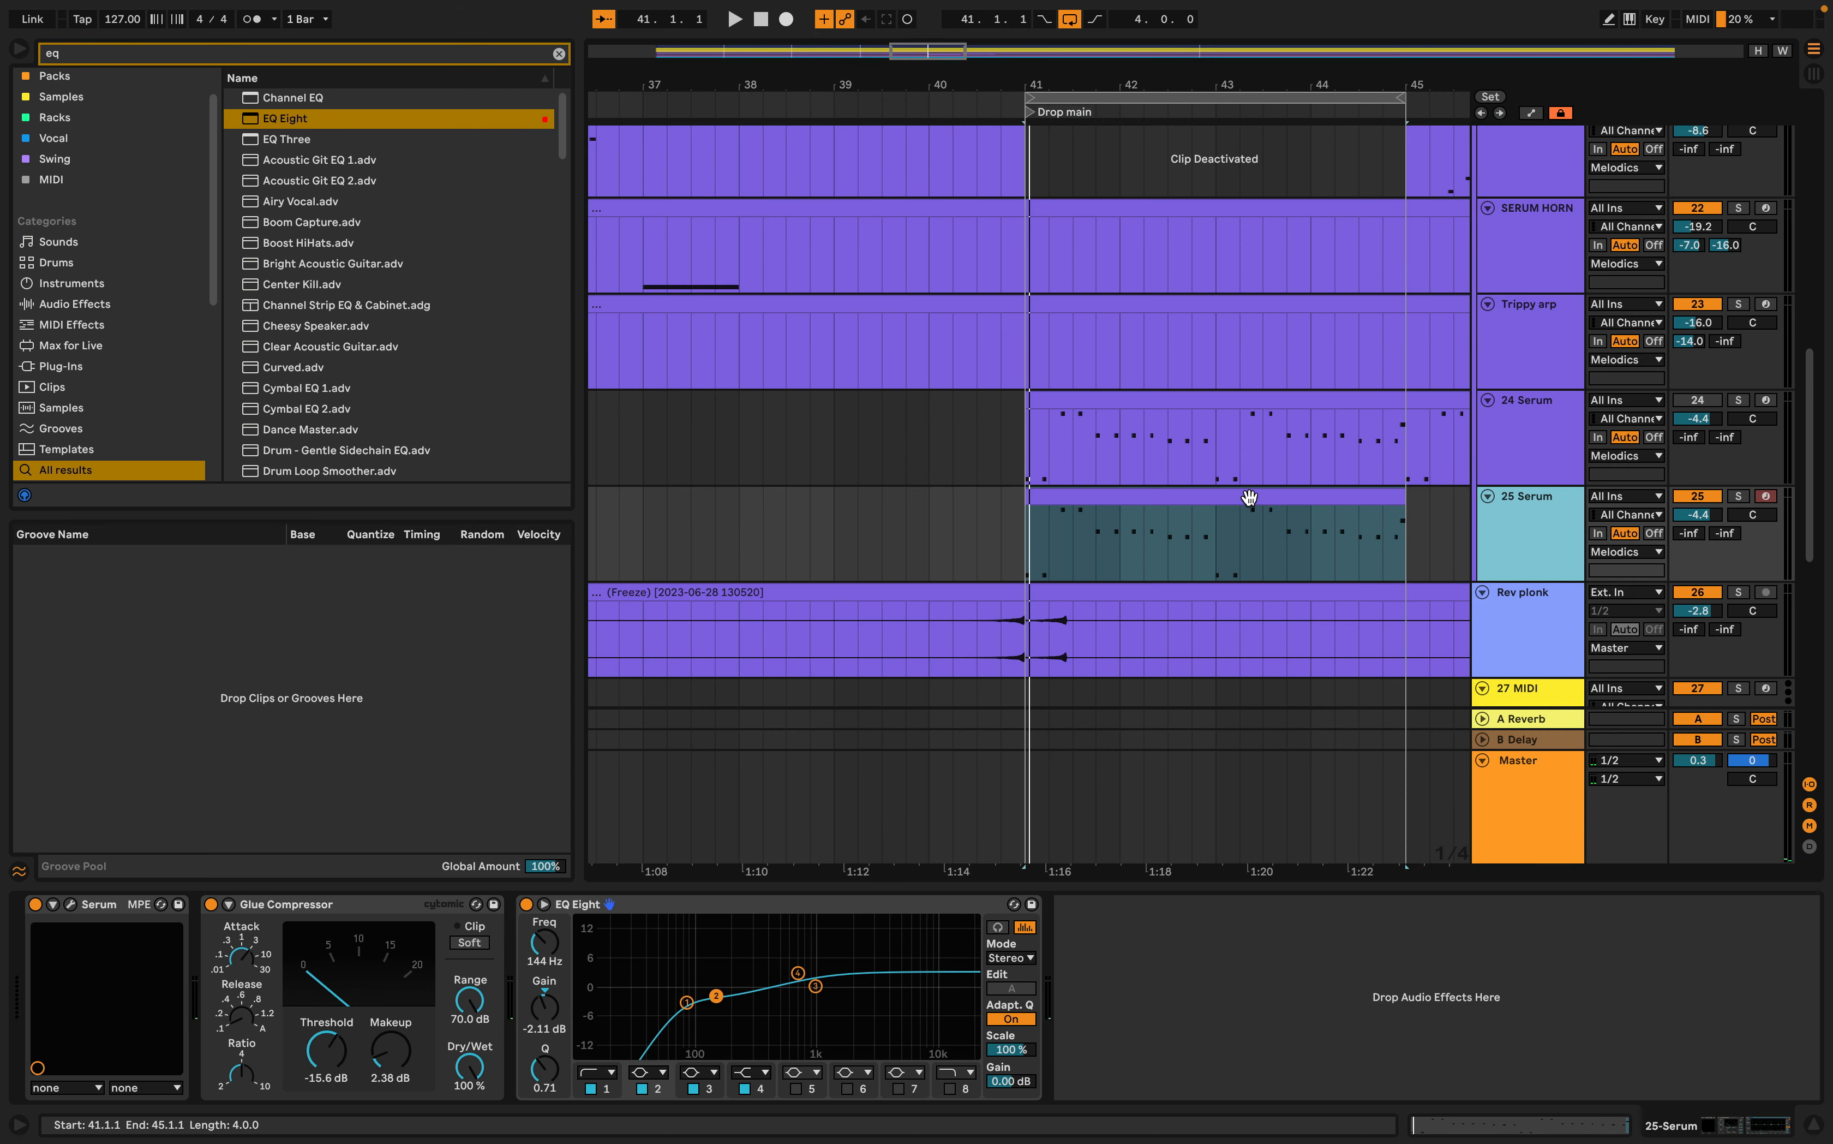
drag(1296, 78, 1038, 80)
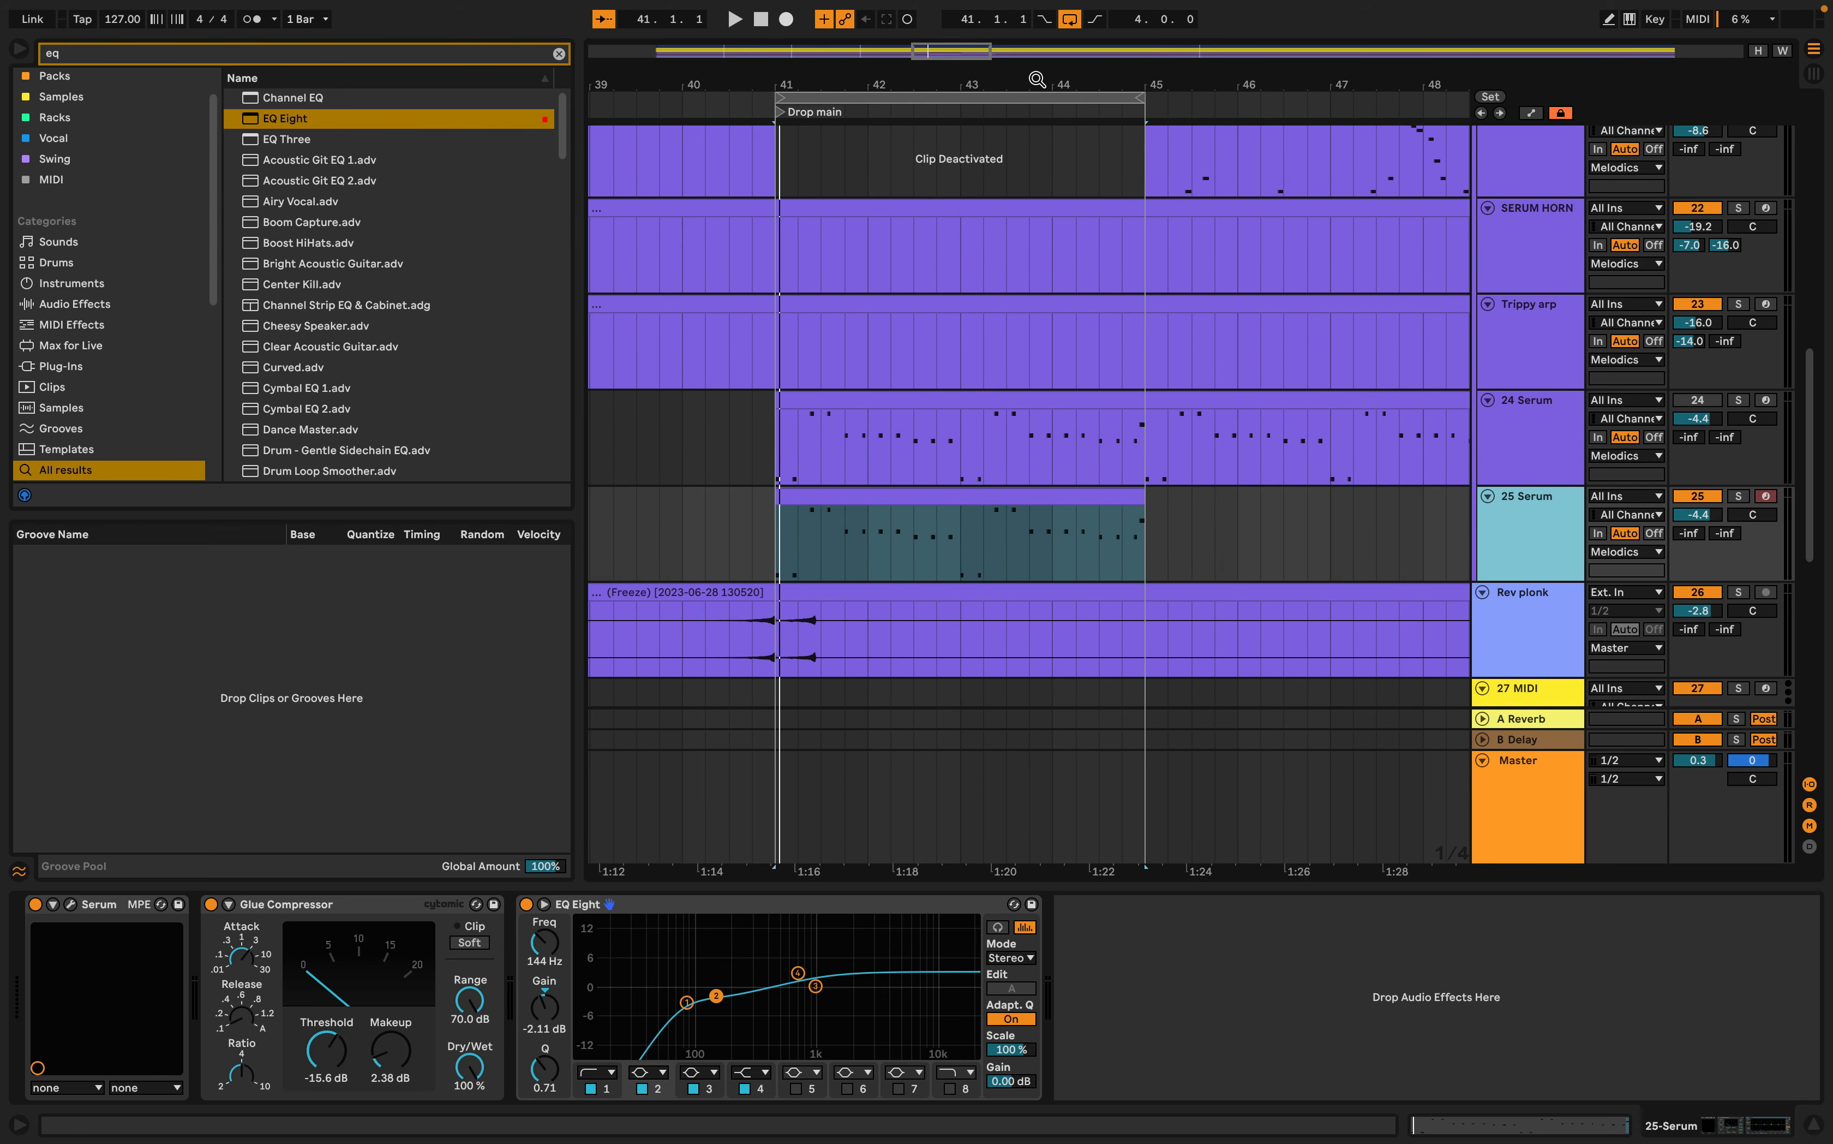